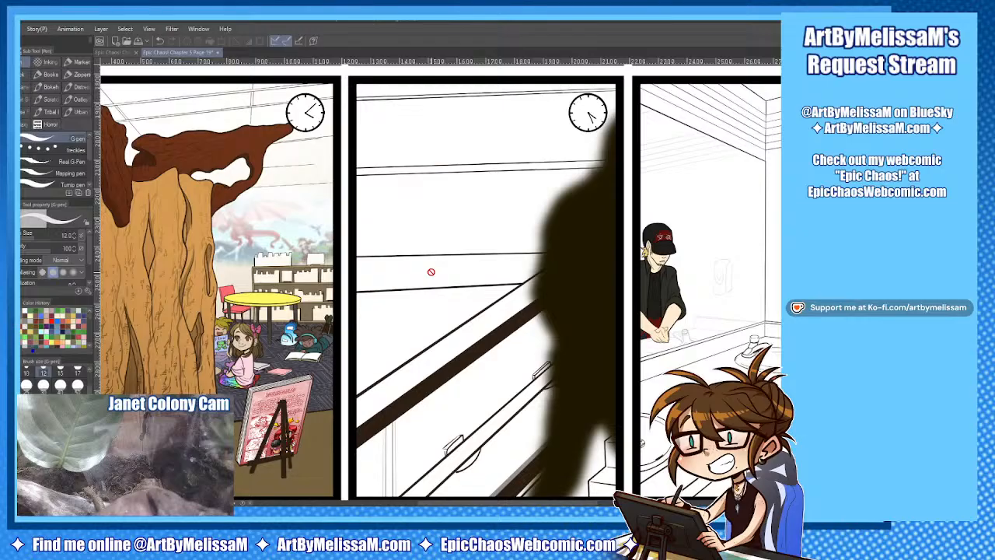
Sample the beige lower-wall colour and the blue-grey upper-wall colour from the skylight atrium panel in the Page 18 document.
scroll(424, 264, "down", 1)
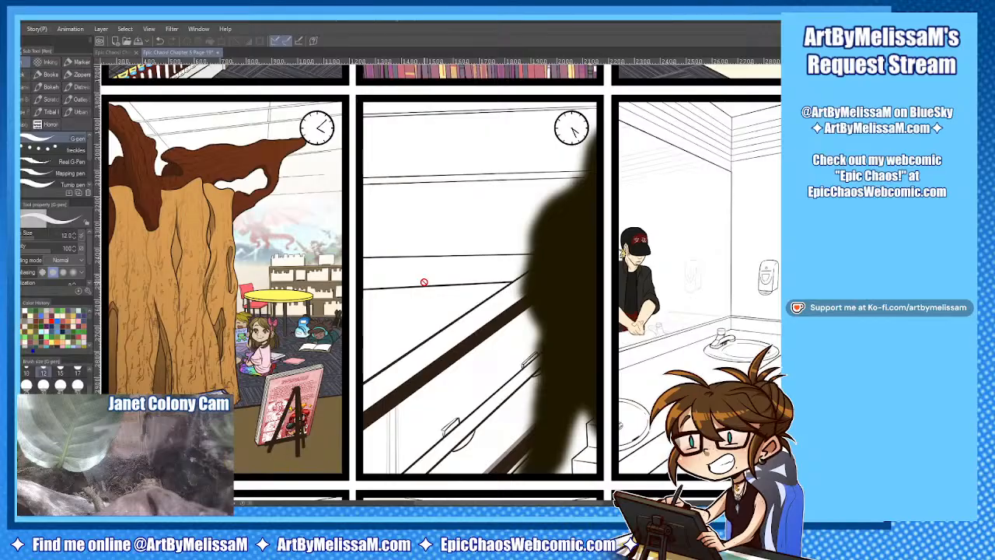
scroll(424, 282, "up", 5)
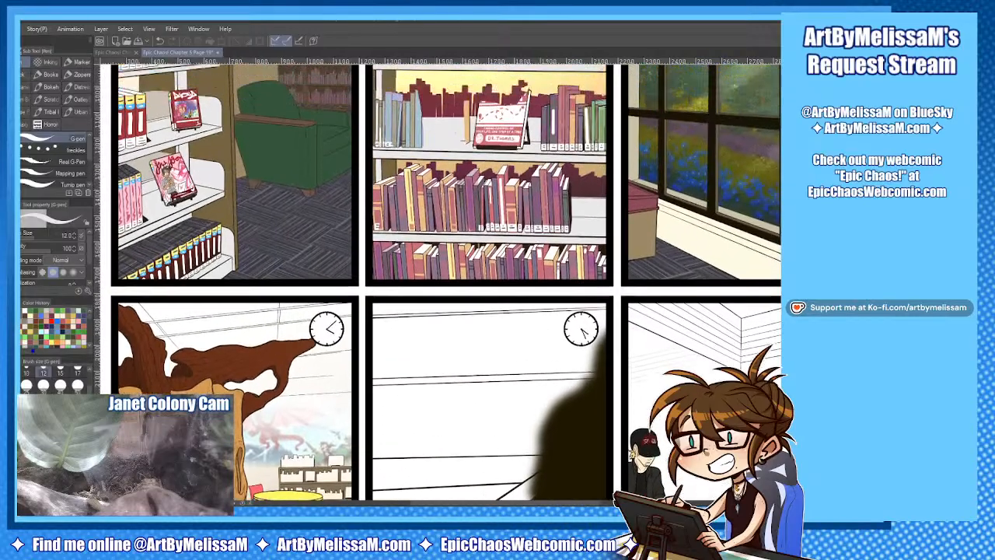
left_click_drag(467, 233, 322, 339)
left_click(115, 53)
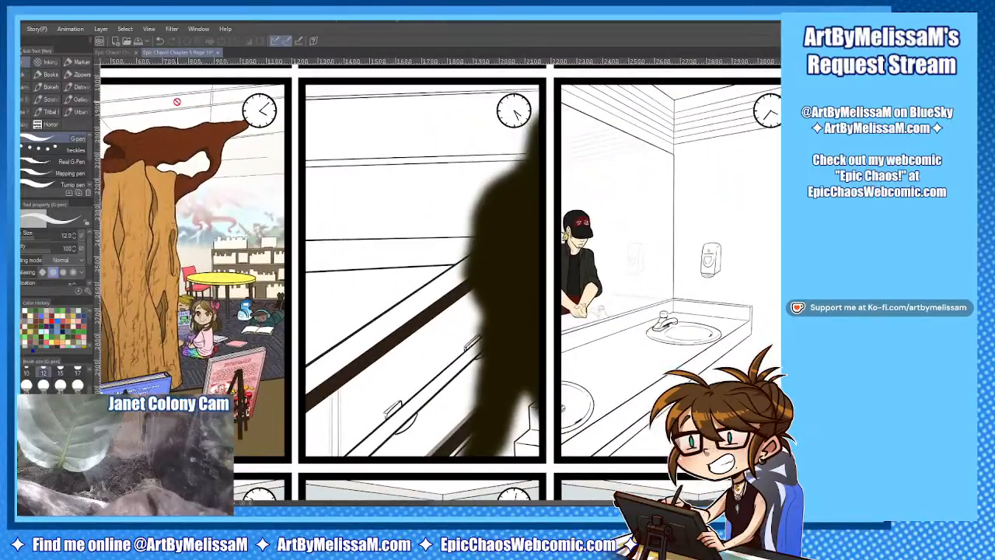
left_click(115, 53)
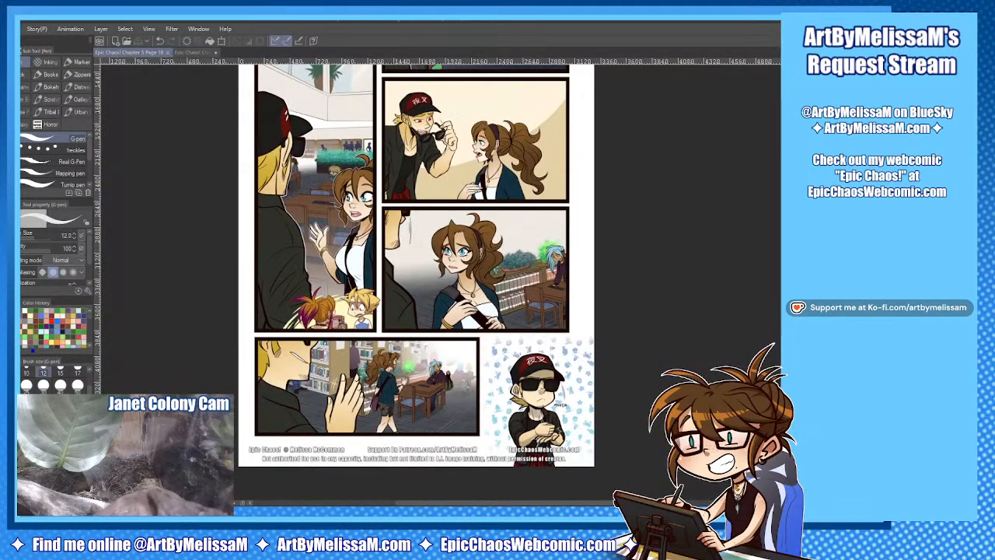
scroll(439, 283, "down", 1)
scroll(440, 284, "up", 5)
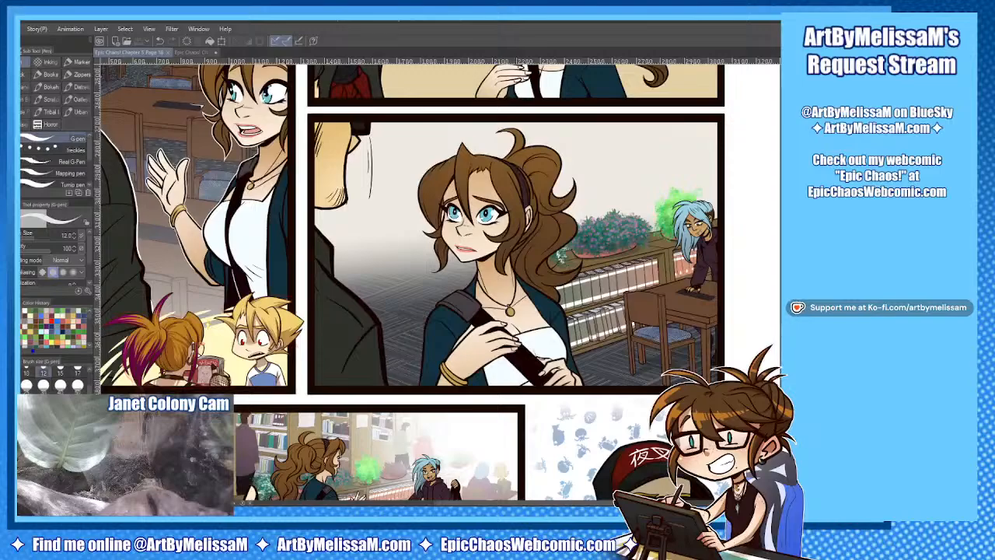
left_click_drag(439, 125, 518, 449)
left_click_drag(354, 66, 492, 219)
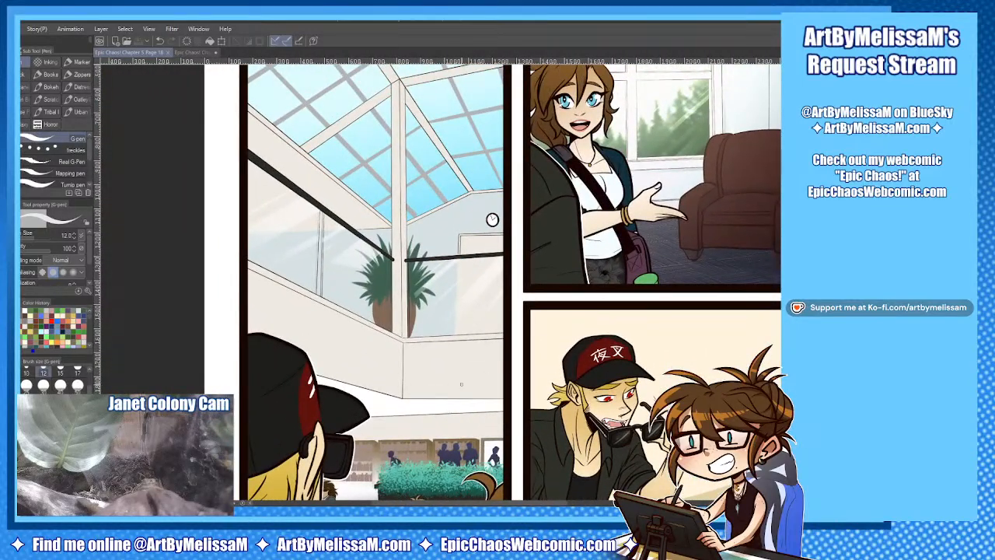
key("i")
left_click(371, 358)
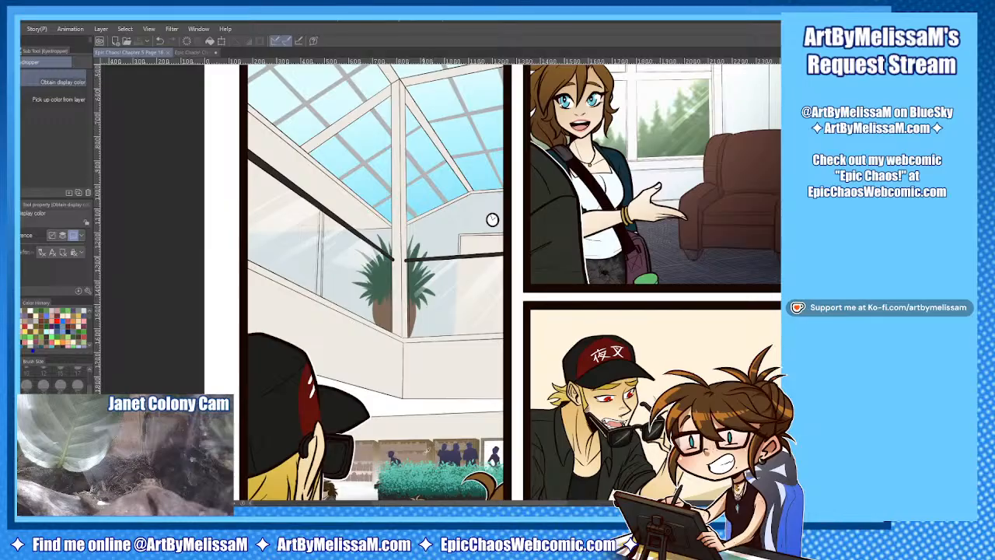
left_click(435, 227)
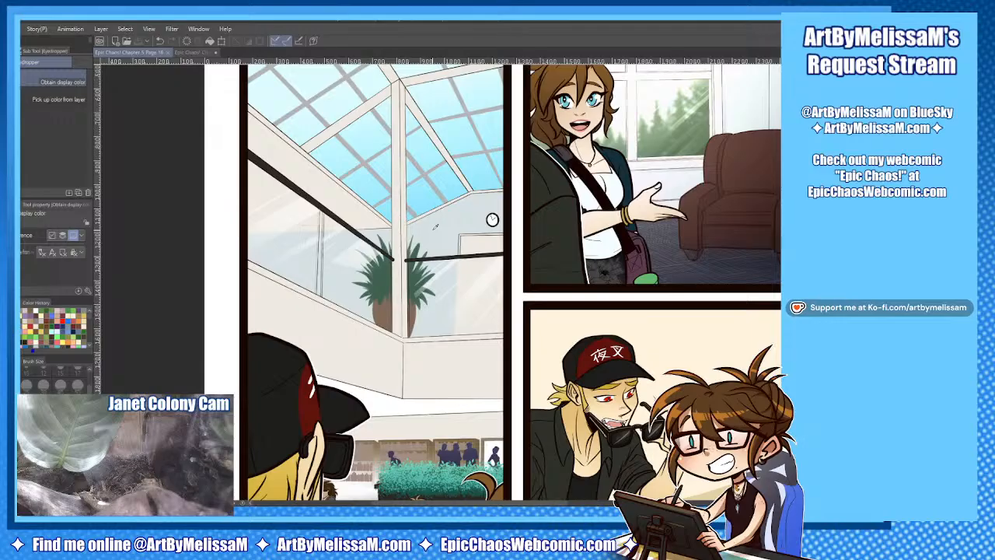
Return to the Page 19 document and fill the two wide wall bands of the staircase panel with blue-grey.
left_click(185, 53)
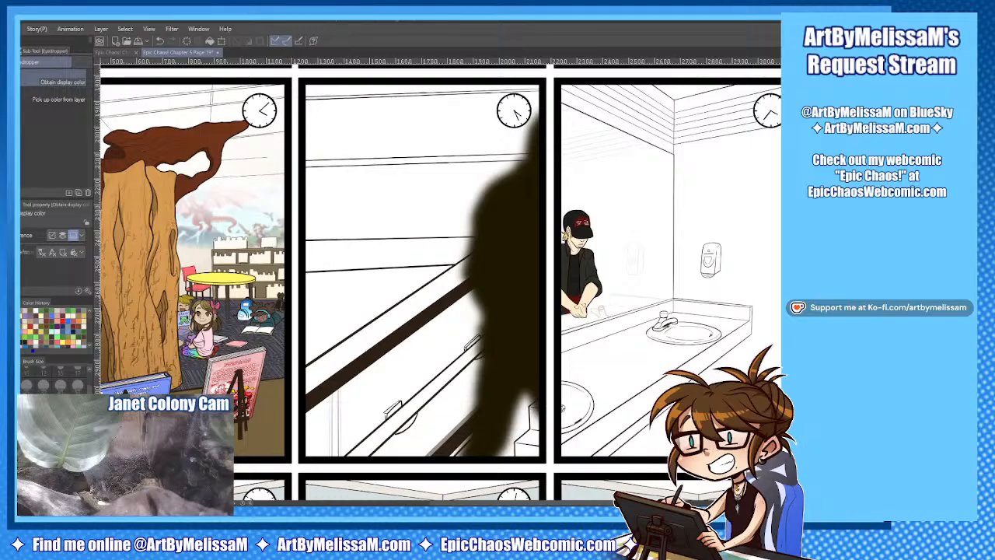
key("g")
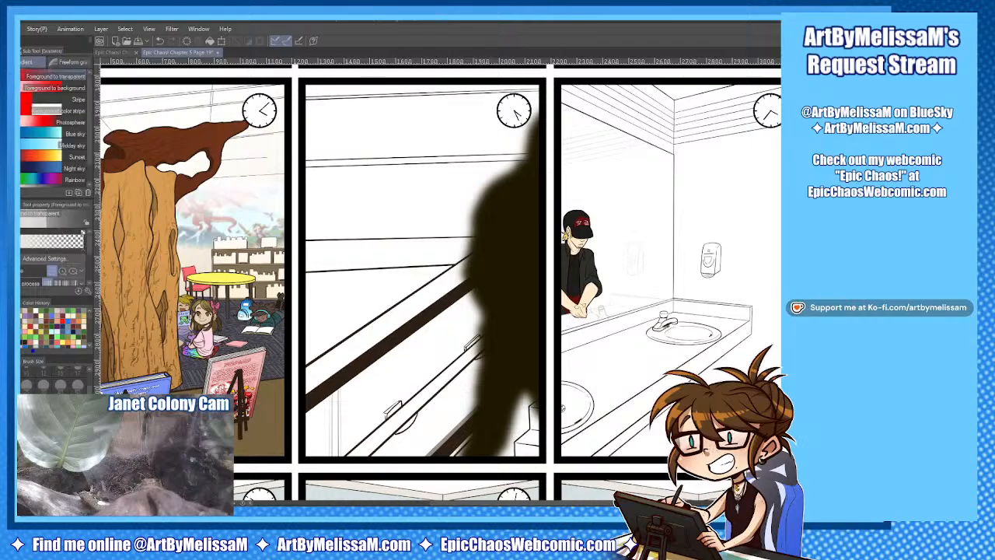
key("g")
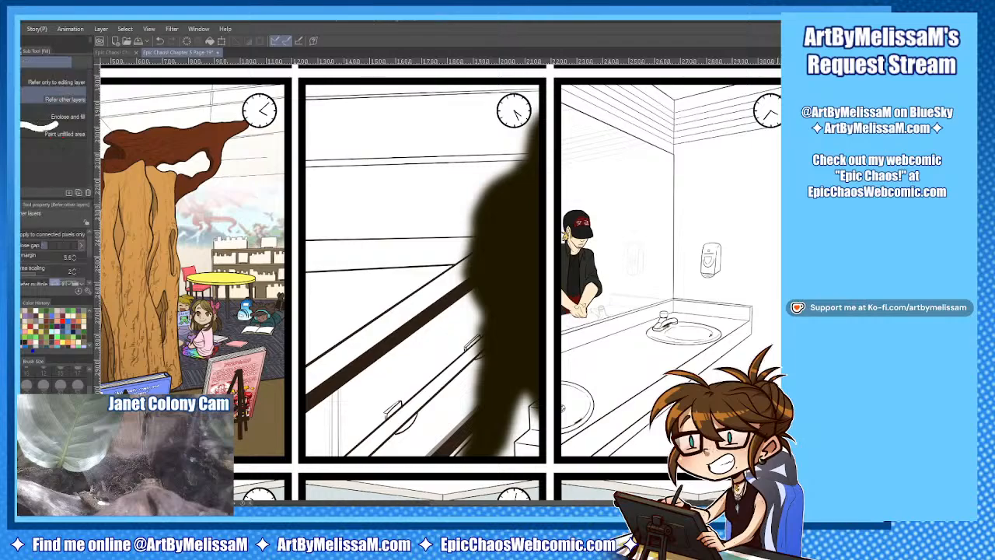
scroll(433, 222, "up", 2)
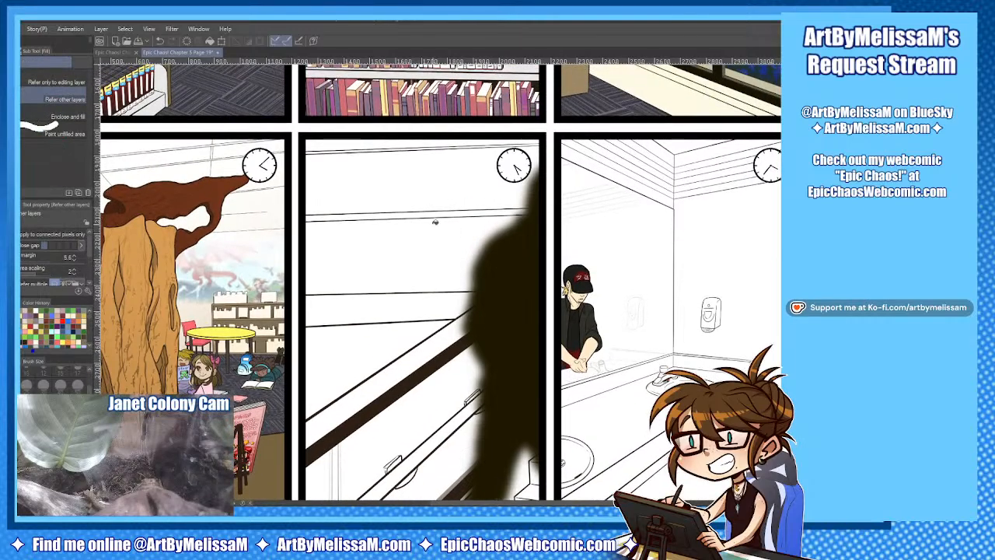
left_click(432, 189)
left_click(438, 282)
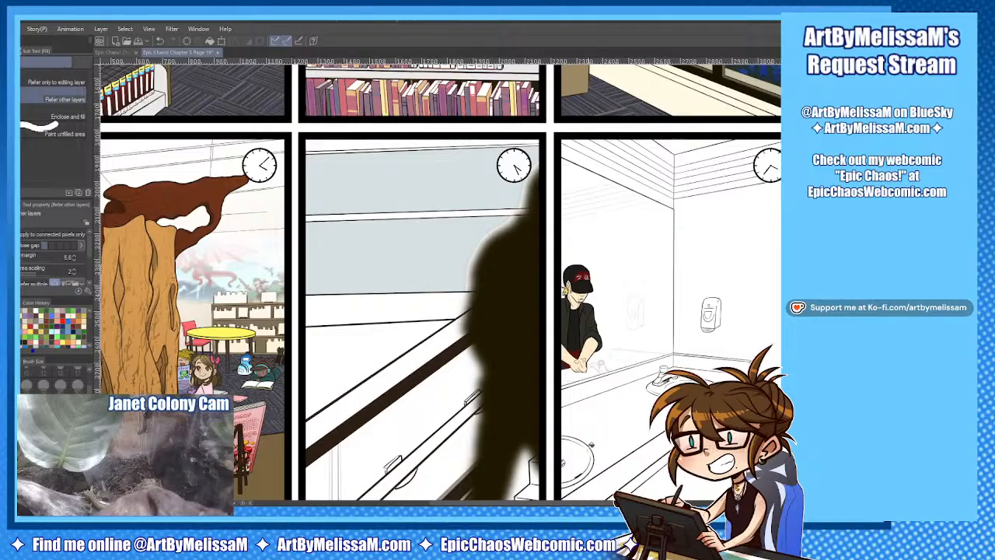
Hide the dark silhouette in the staircase panel and fill the uncoloured wall area behind it with the same blue-grey.
key("o")
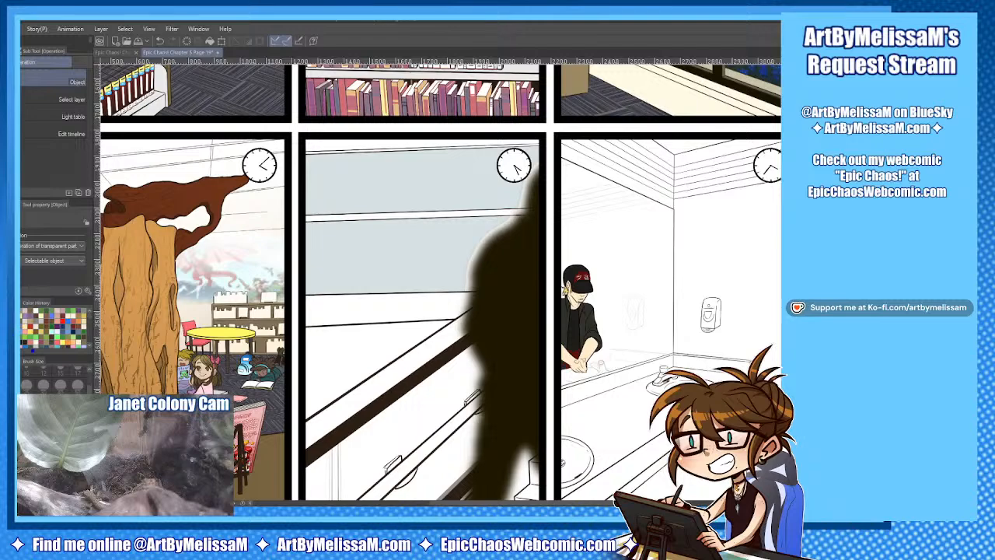
key("ctrl+z")
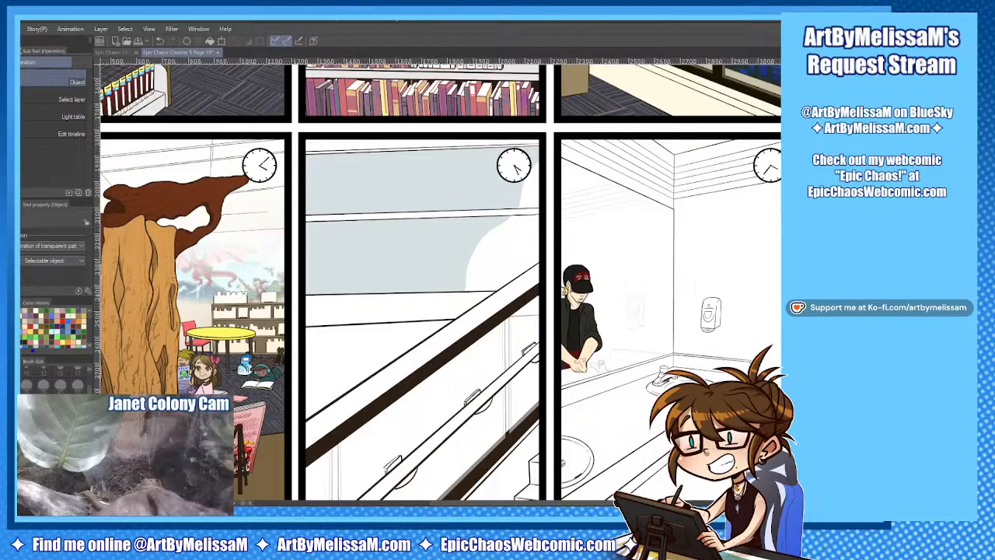
key("g")
left_click(520, 246)
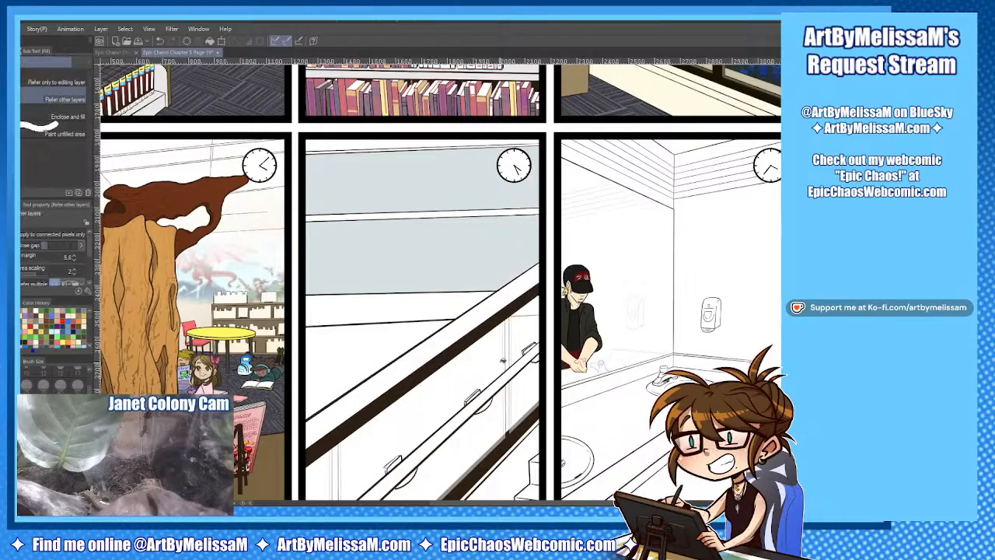
Select the whole upper wall above the railing with the Polyline selection, fill it blue-grey, and clear the selection.
key("m")
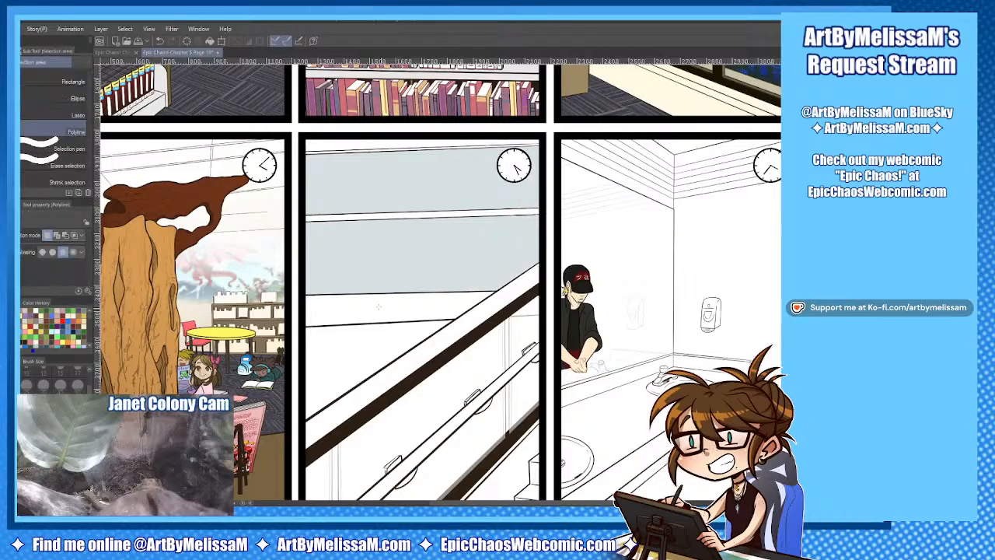
left_click(302, 291)
left_click(302, 154)
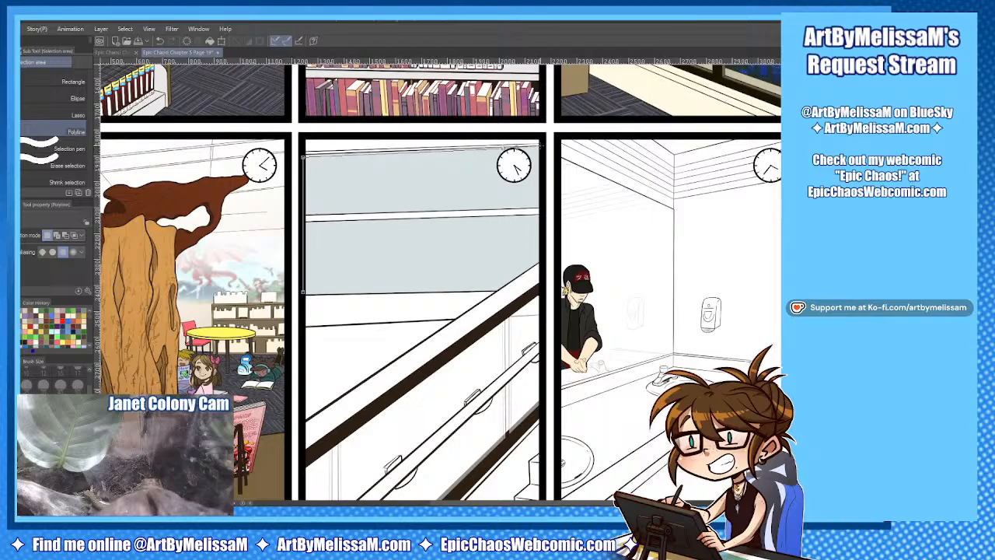
left_click(540, 147)
left_click(541, 260)
left_click(497, 292)
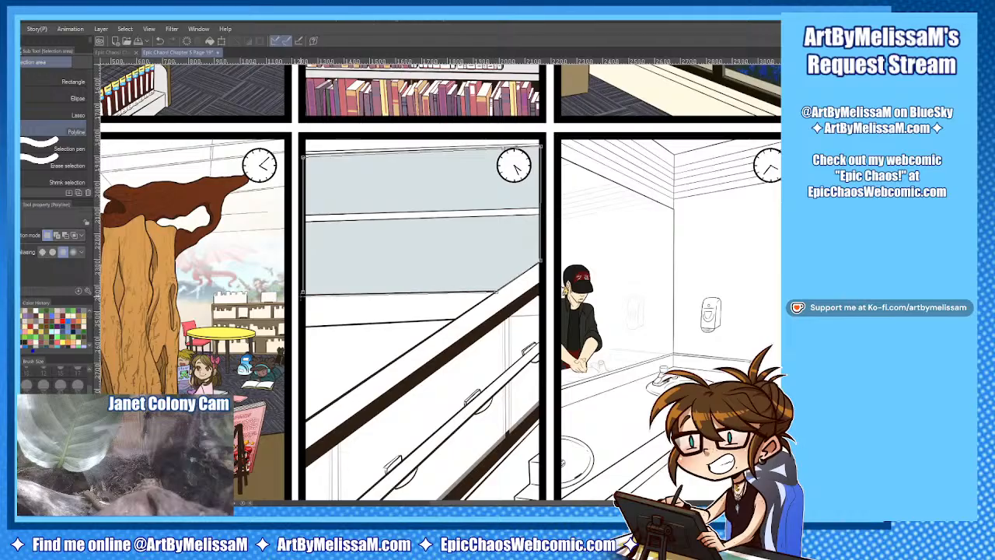
double_click(303, 294)
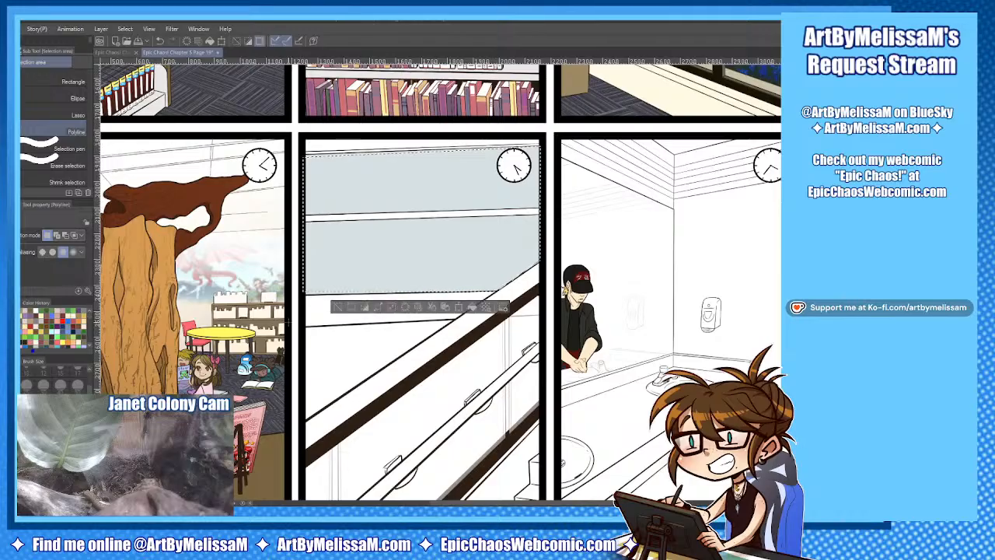
key("alt+BackSpace")
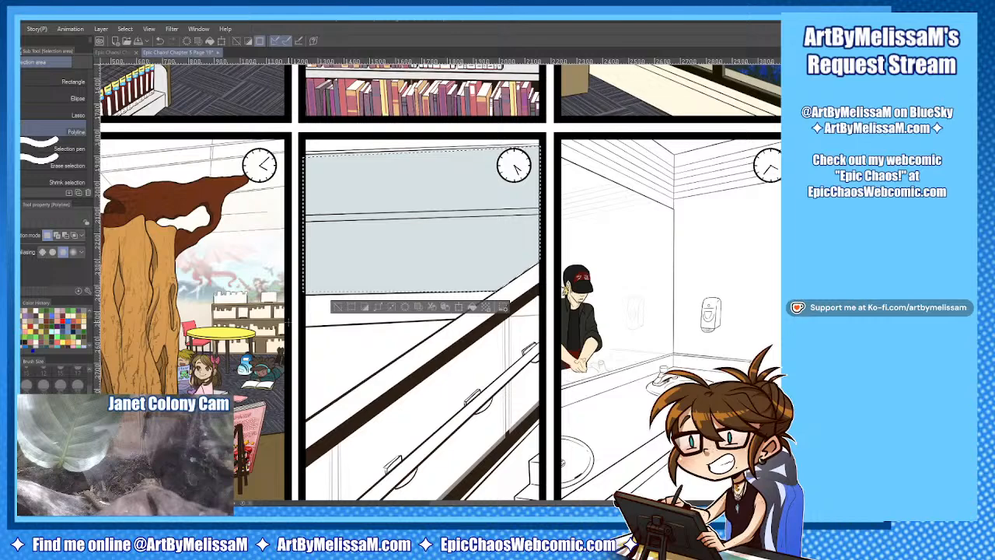
key("ctrl+d")
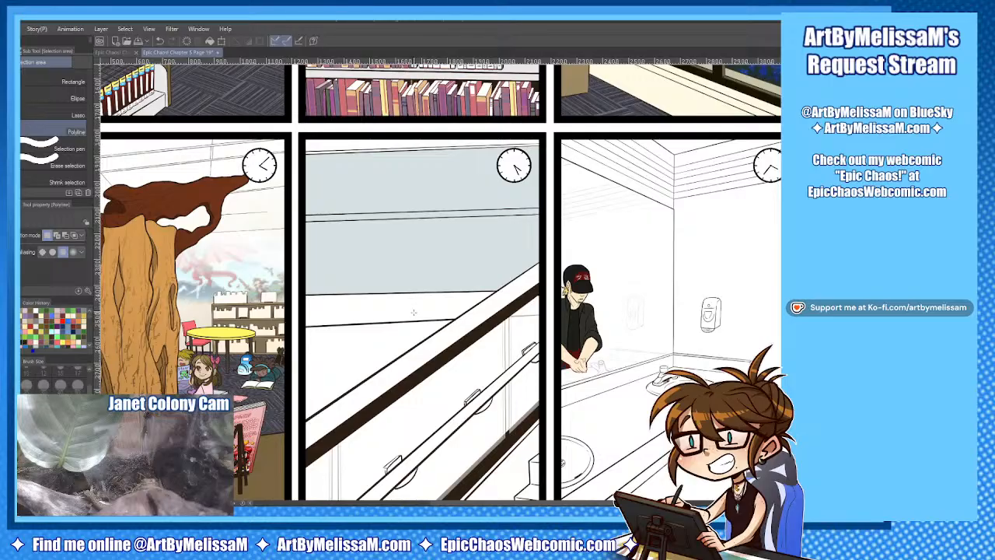
Fill the narrow bands below and above the blue-grey wall with beige, comparing them with the atrium panel on Page 18.
key("g")
left_click(422, 304)
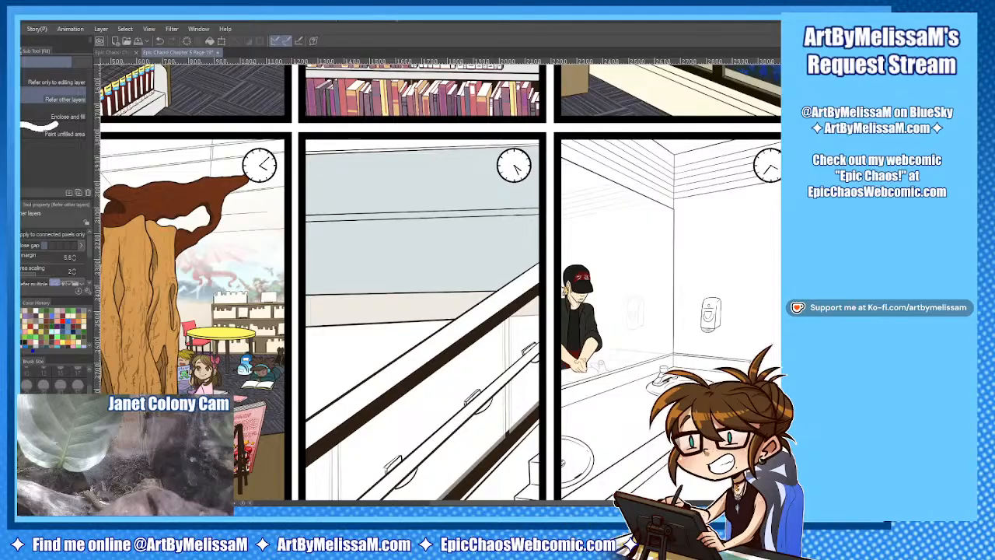
left_click(129, 53)
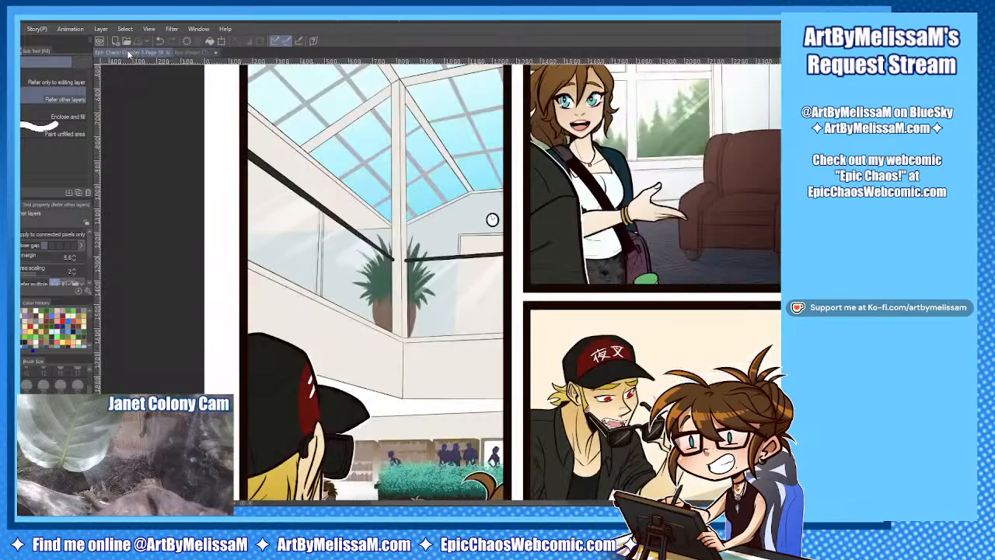
left_click(178, 53)
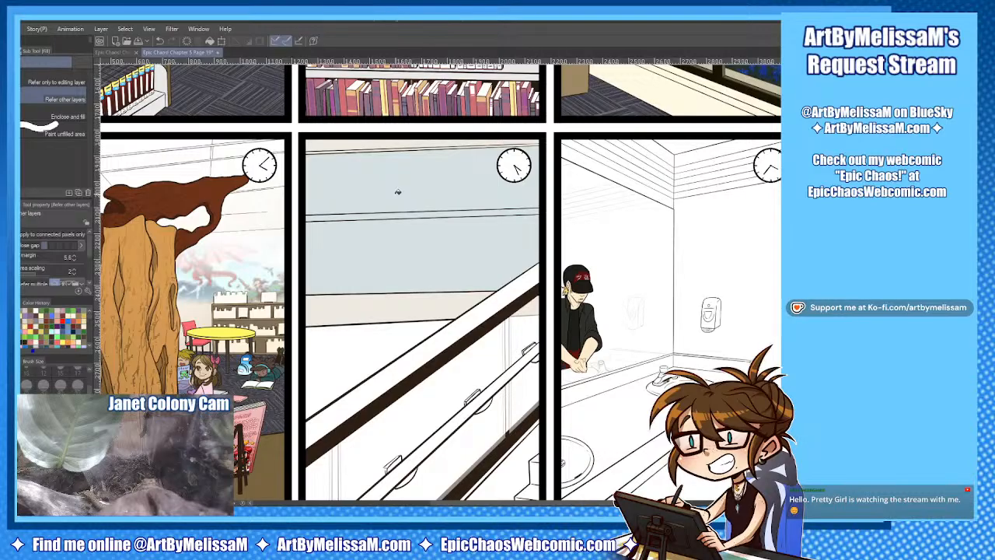
Paint beige along the staircase panel's upper edge with the G-pen at size 20.
key("p")
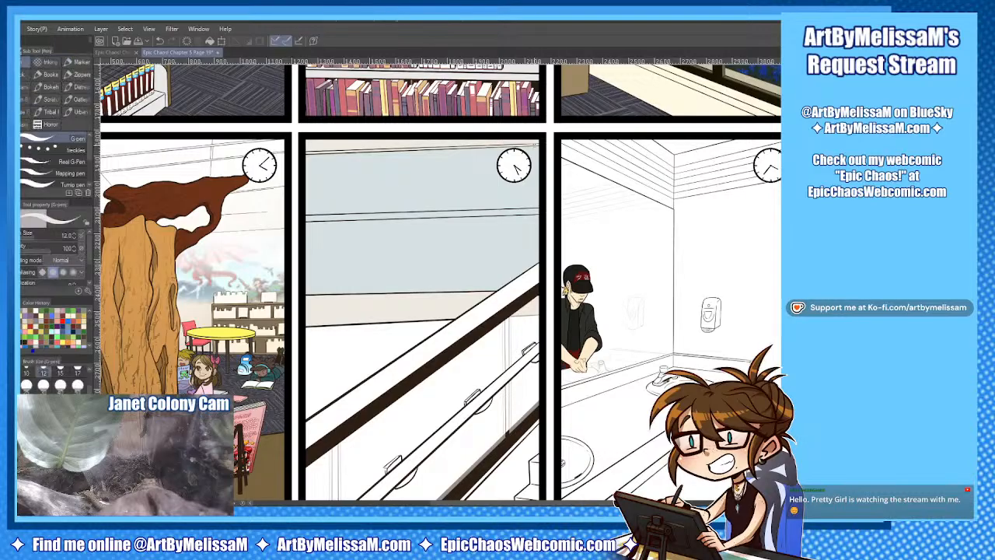
key("bracketright")
key("bracketright")
key("bracketright")
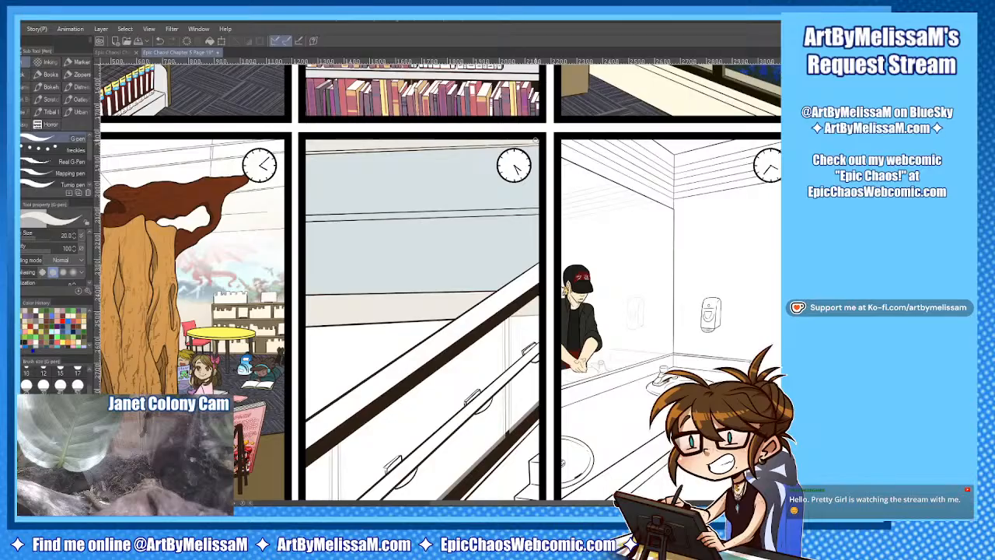
left_click_drag(536, 142, 306, 148)
Select the staircase panel's lower area down to its bottom border with the Polyline selection, fill it beige, and deselect.
scroll(435, 280, "down", 3)
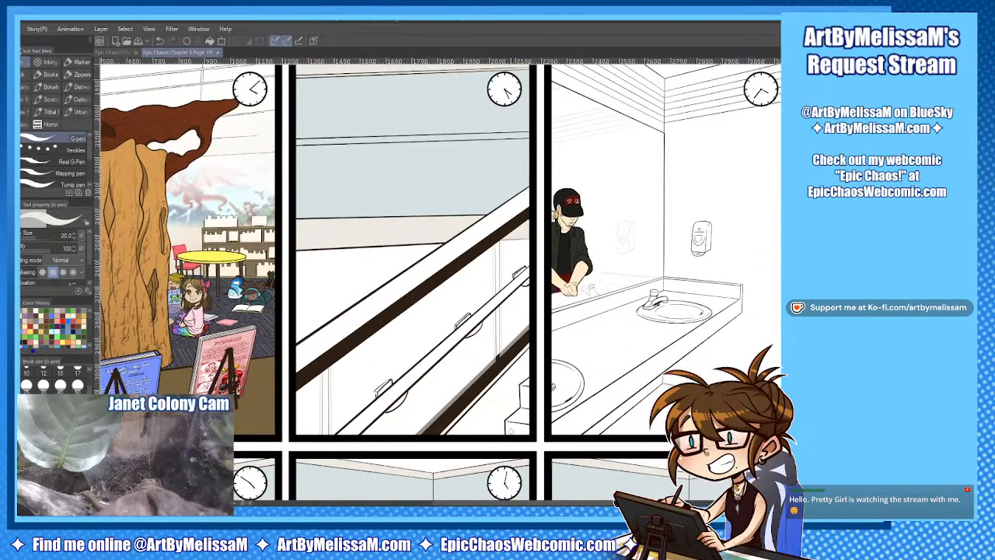
key("m")
left_click(292, 246)
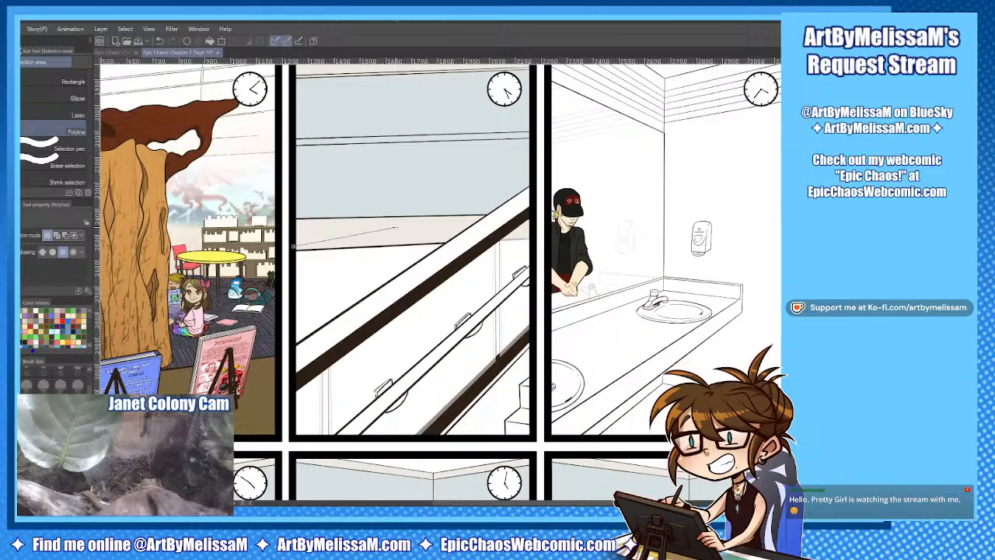
left_click(532, 235)
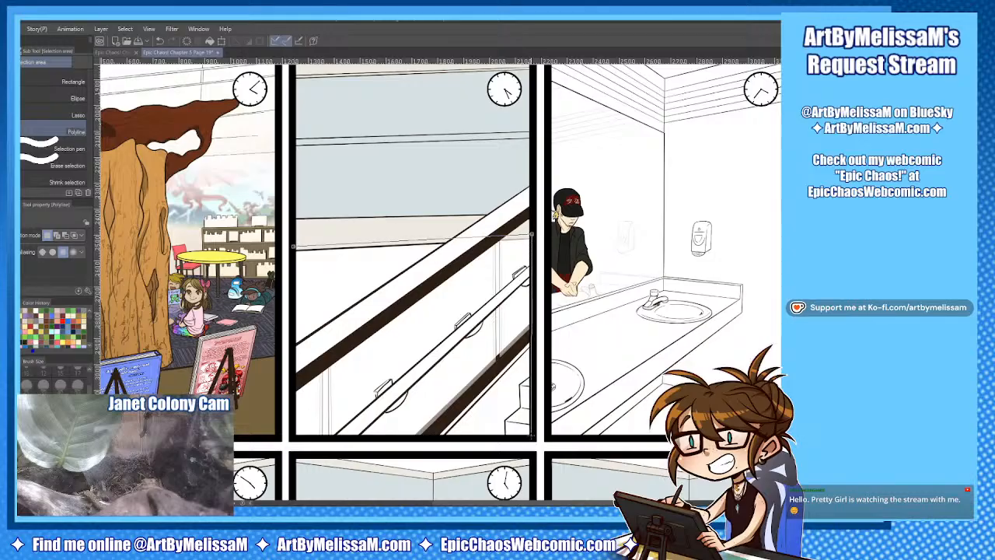
left_click(532, 437)
left_click(292, 437)
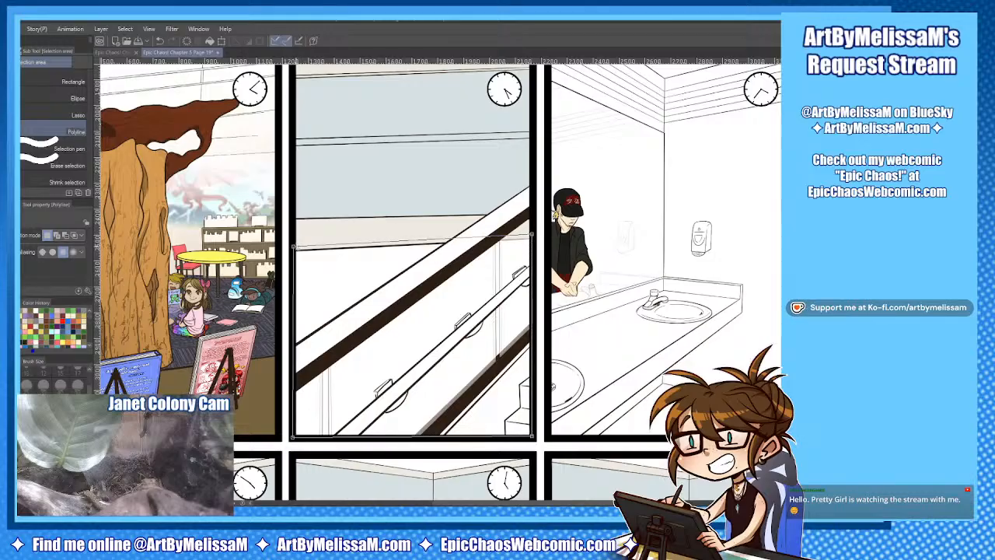
left_click(293, 246)
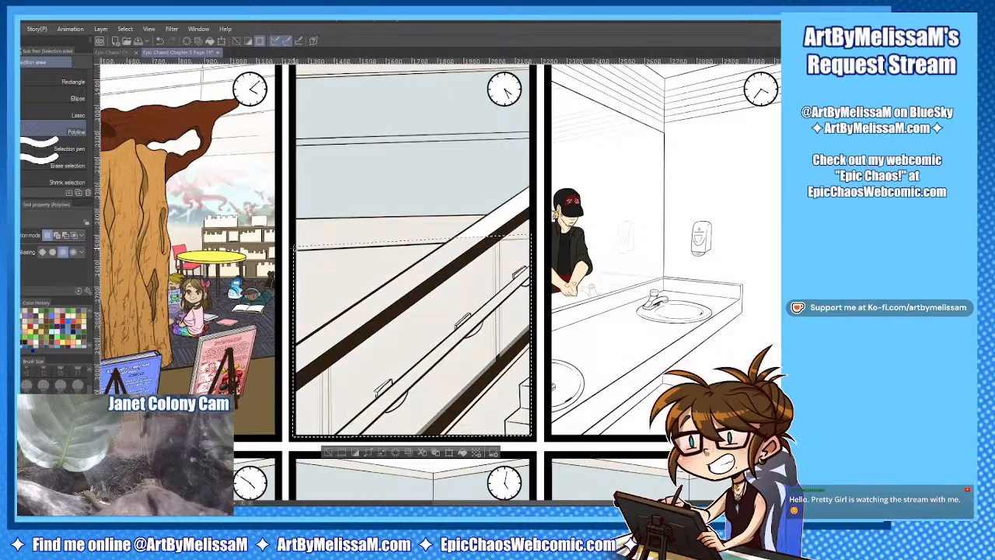
key("alt+BackSpace")
key("ctrl+d")
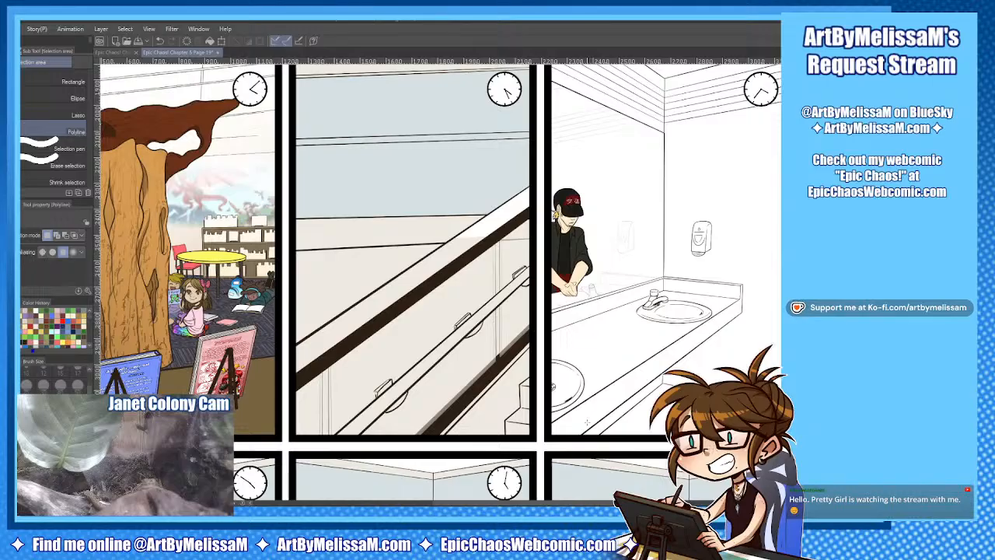
Sample the dark railing colour from Page 18 and fill the thin horizontal rail and the wide diagonal railing on Page 19 with it.
scroll(780, 296, "up", 5)
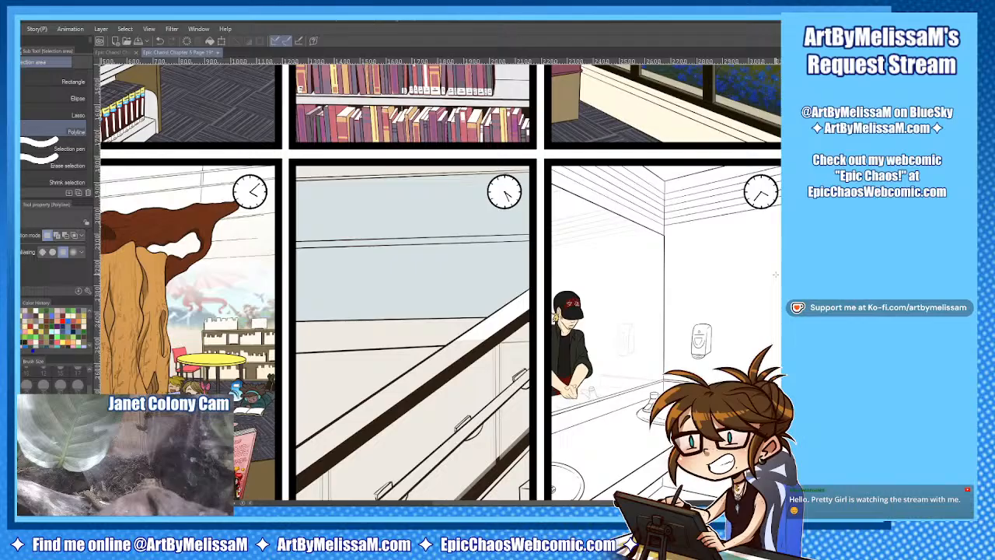
left_click(116, 53)
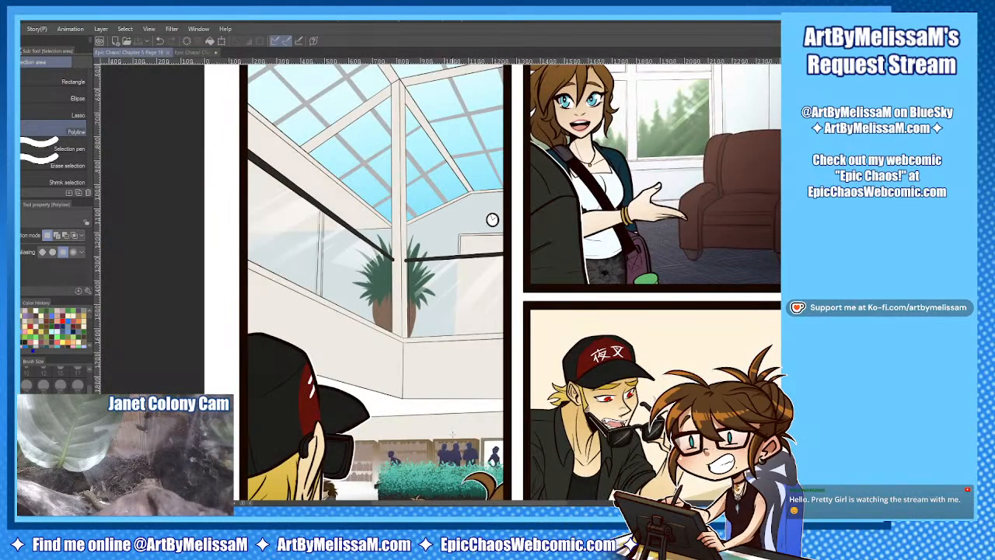
key("i")
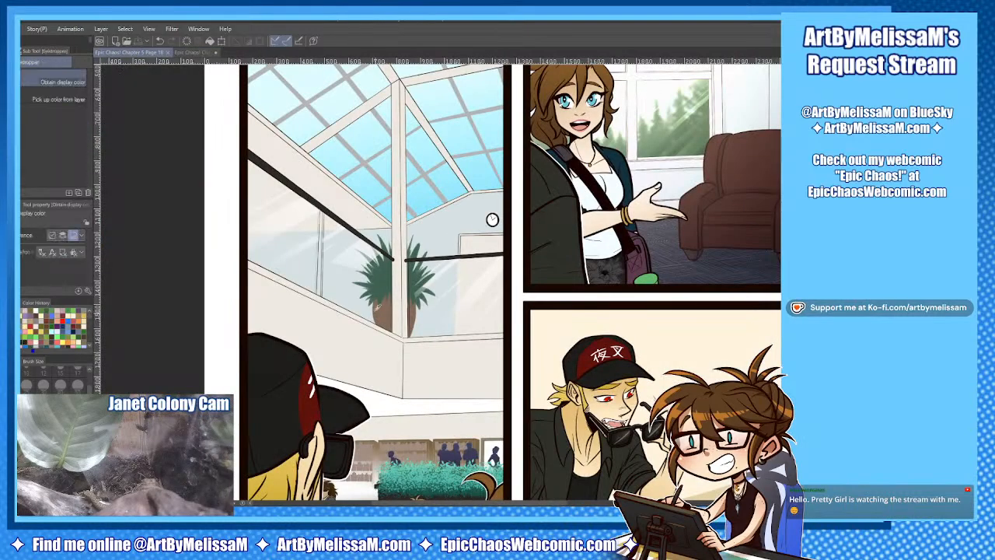
left_click(190, 52)
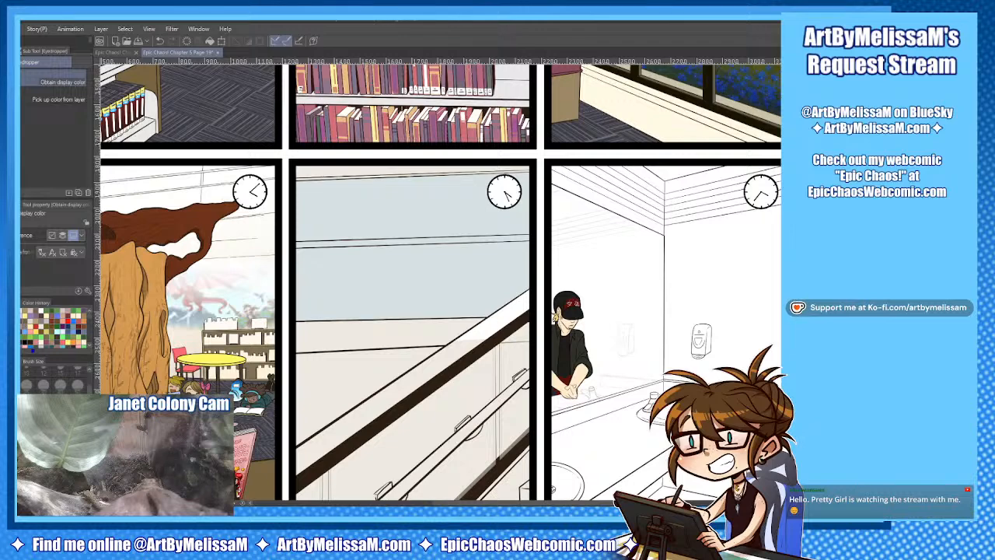
key("ctrl+plus")
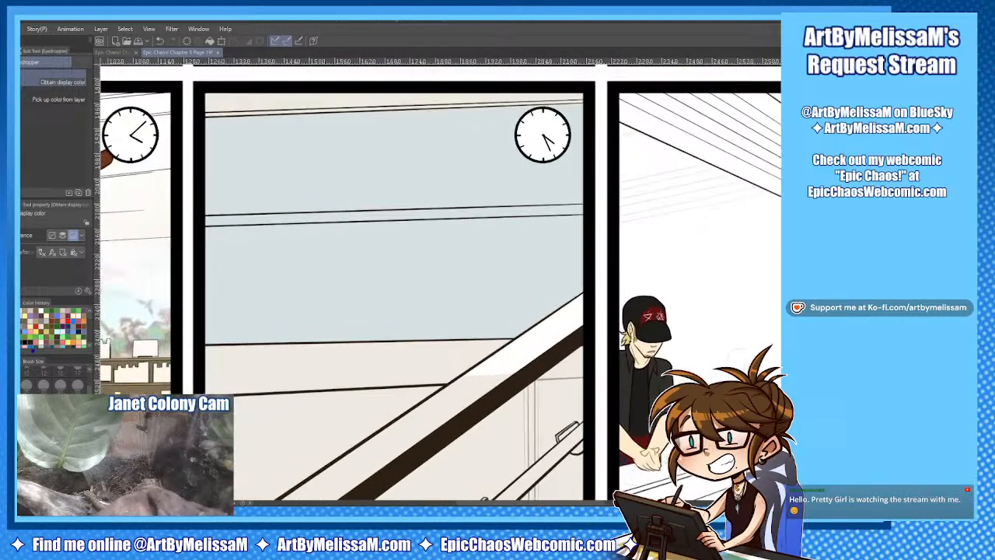
key("g")
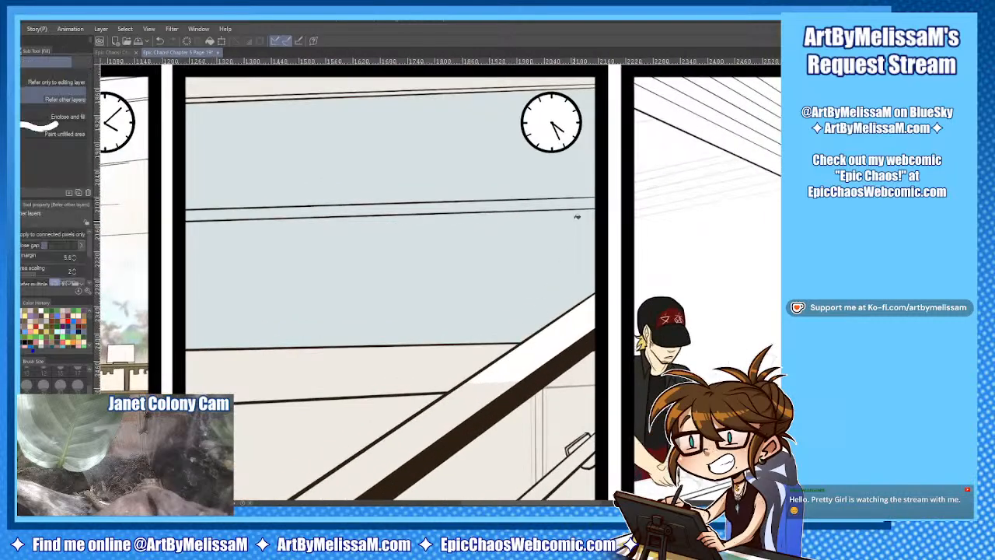
left_click(577, 201)
left_click(556, 348)
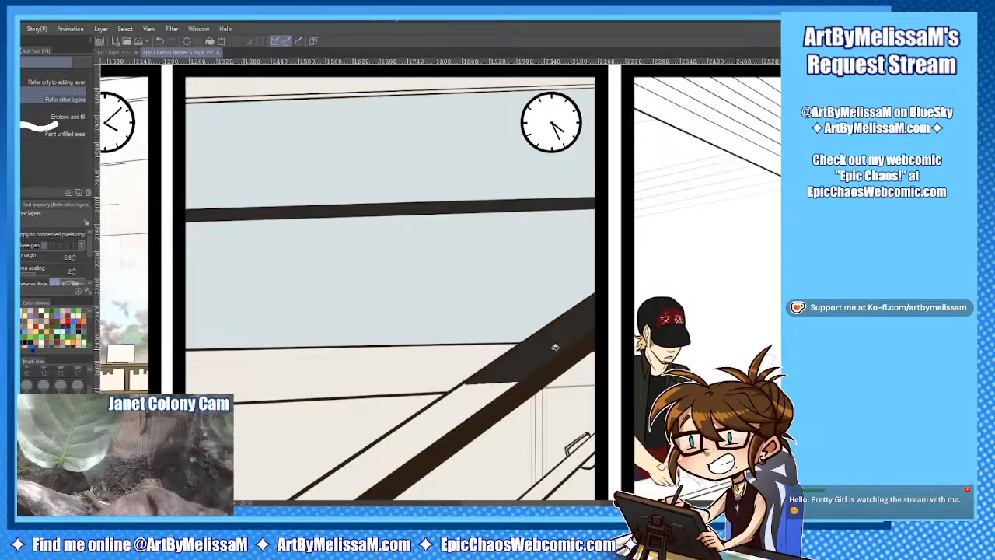
left_click(475, 397)
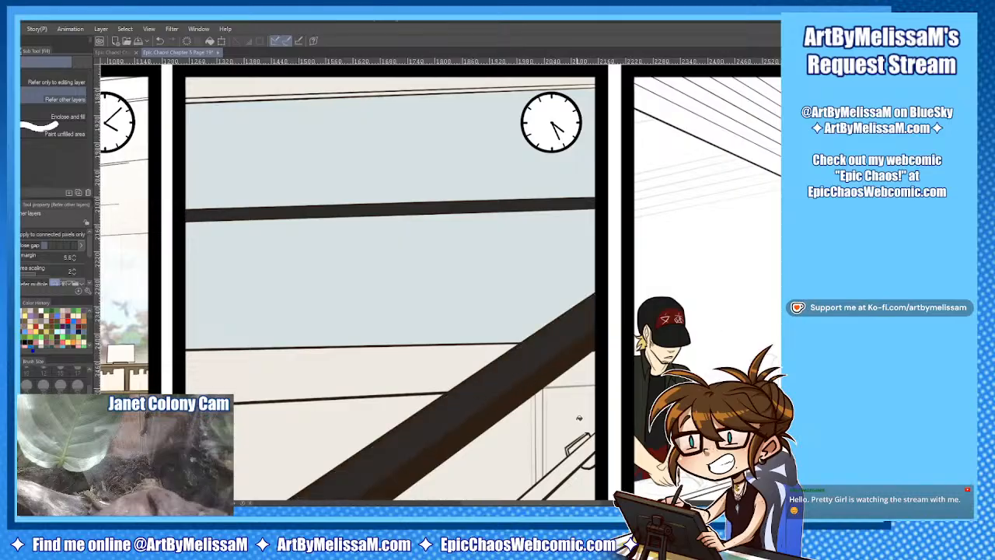
Paint a straight charcoal line along the wide diagonal railing with the G-pen at size 17.
key("p")
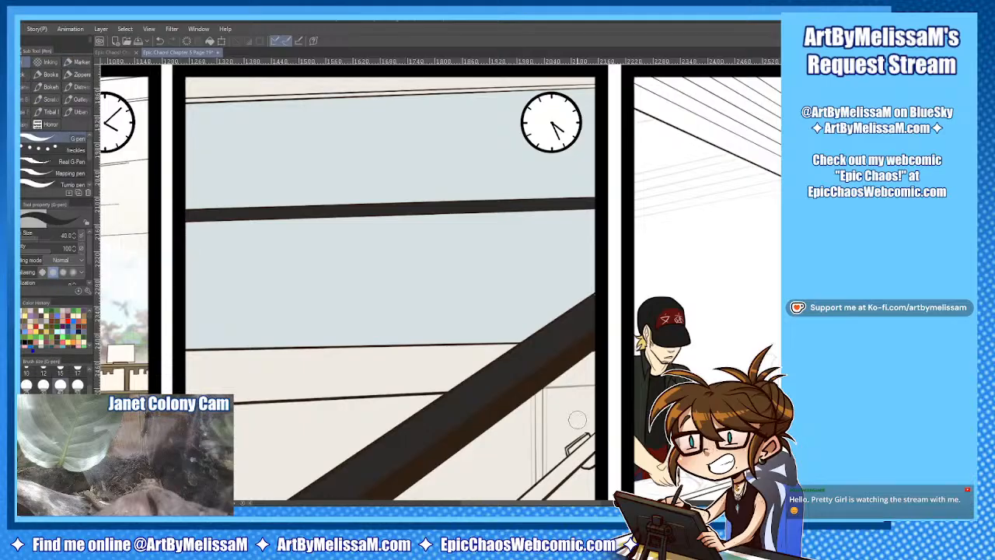
key("bracketleft")
key("bracketleft")
key("bracketleft")
key("bracketleft")
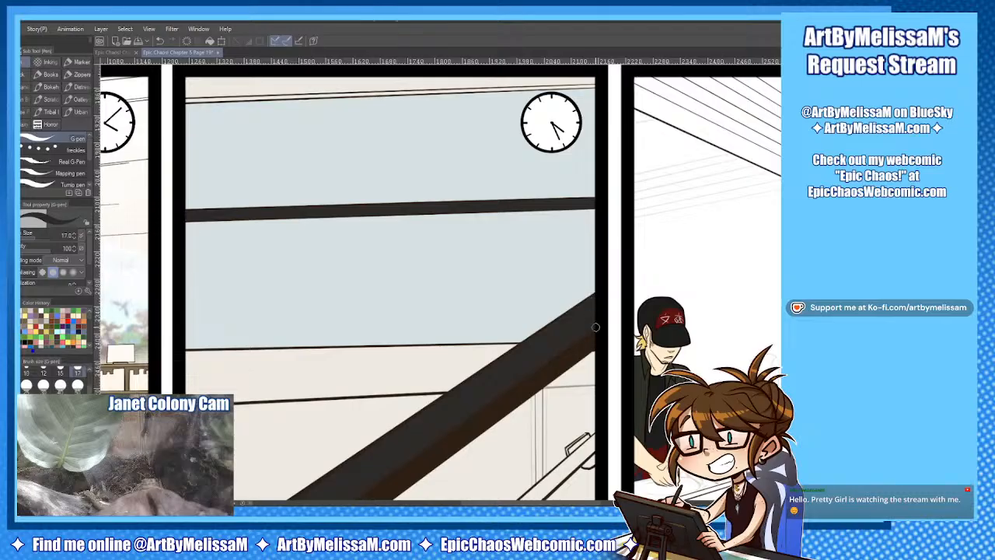
left_click_drag(342, 466, 523, 287)
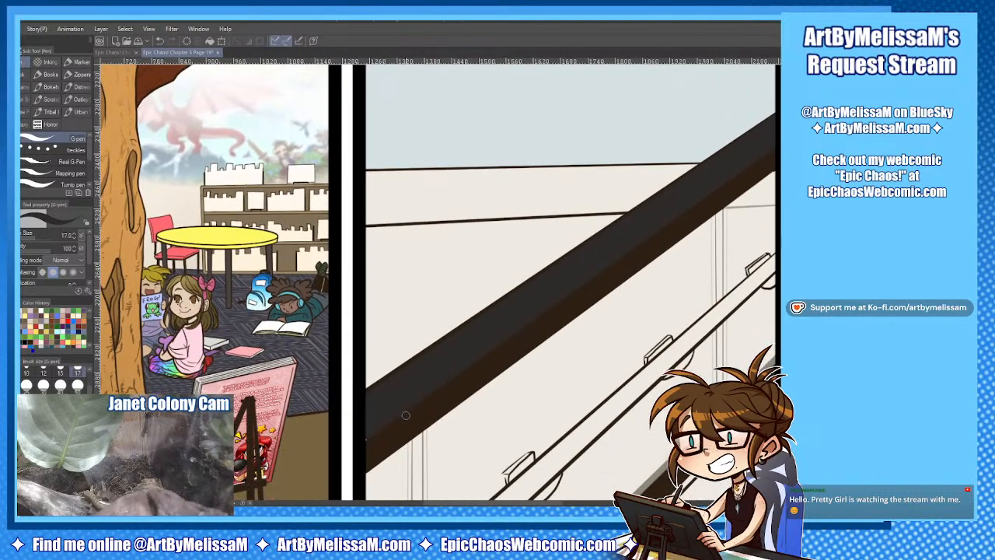
left_click(364, 401, "shift")
left_click_drag(775, 147, 593, 196)
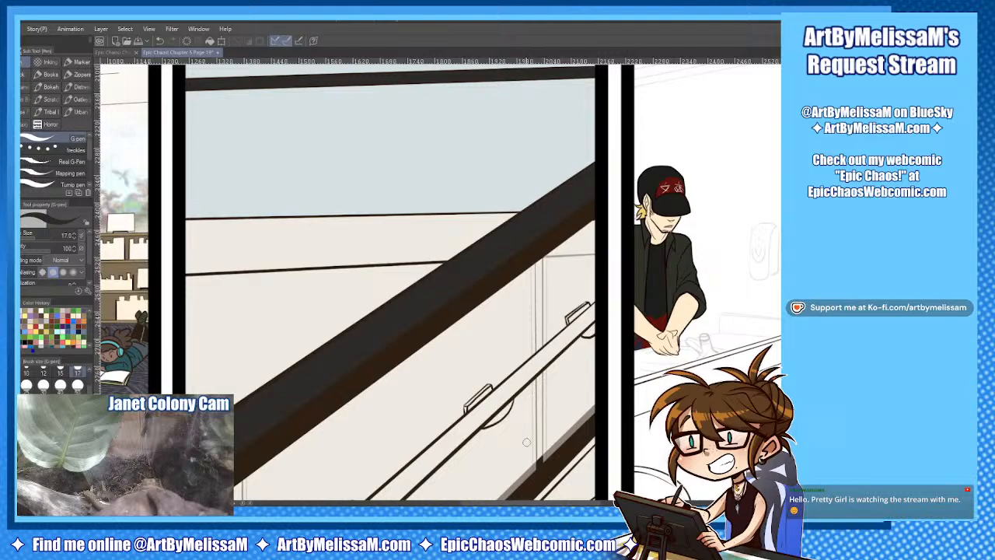
Fill the narrow diagonal handrail below the wide railing with brown.
left_click_drag(637, 511, 768, 352)
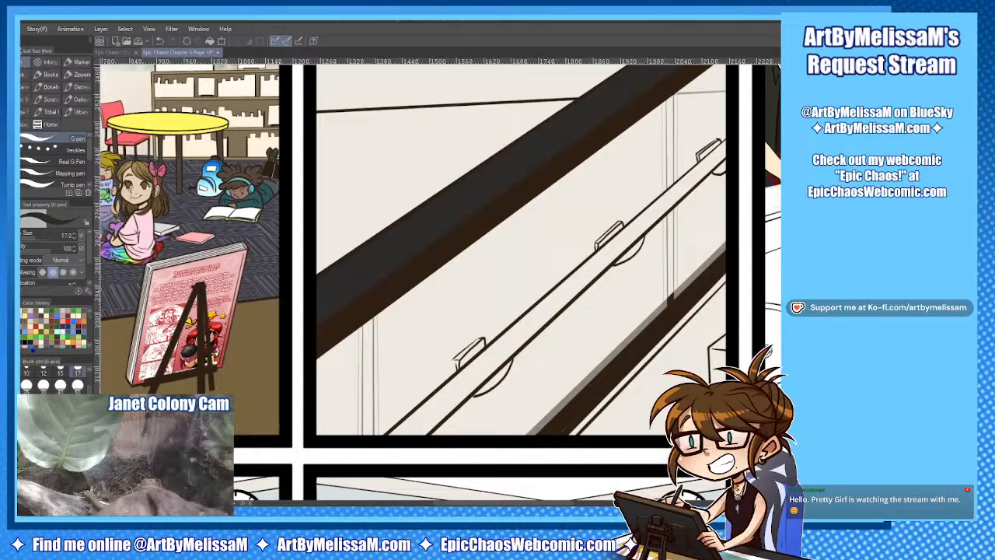
key("x")
key("g")
key("g")
left_click(470, 371)
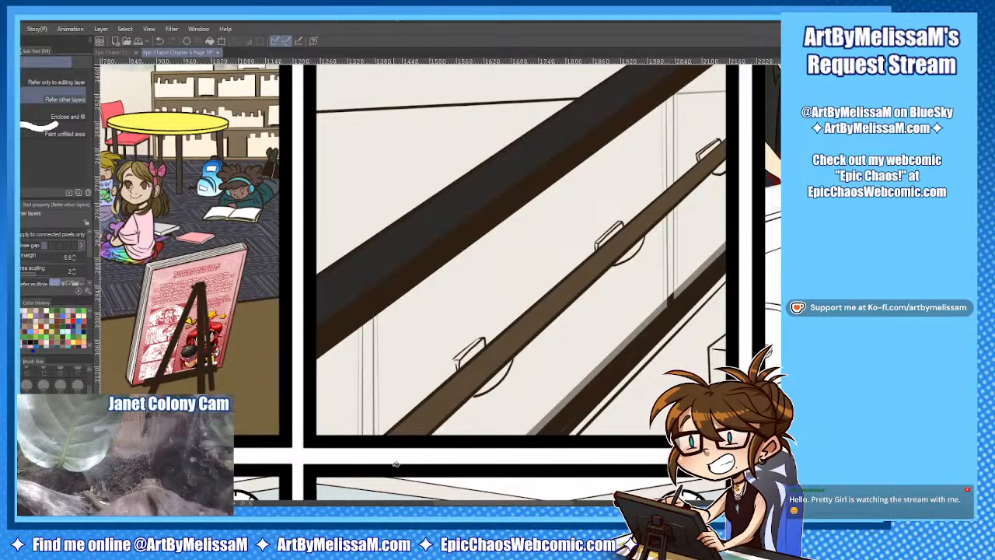
Paint along the handrail's upper edge with the G-pen at size 8, and undo the extra stroke along its lower edge.
key("p")
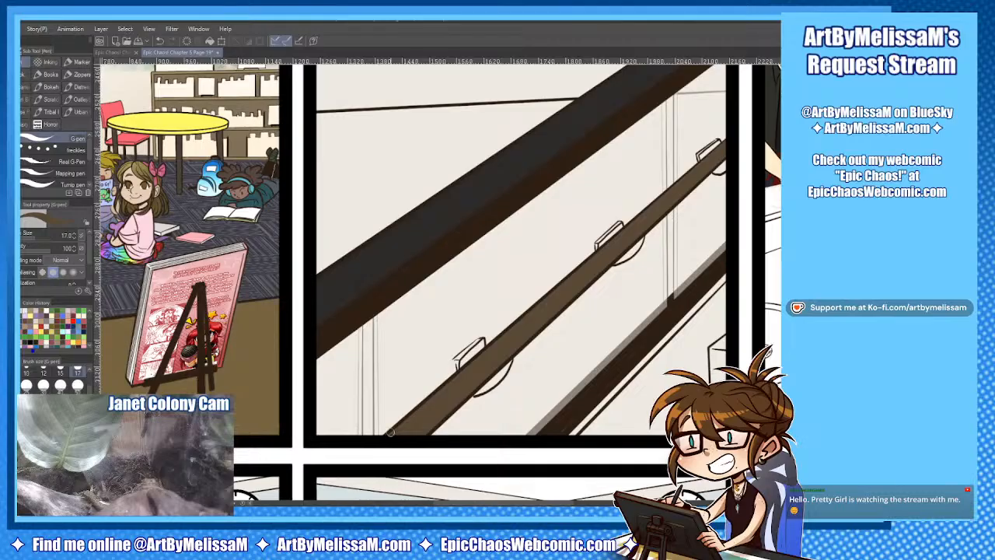
key("bracketleft")
key("bracketleft")
key("bracketleft")
key("bracketleft")
key("bracketleft")
mouse_move(387, 437)
left_mouse_down()
mouse_move(716, 177)
mouse_move(726, 141)
left_mouse_up()
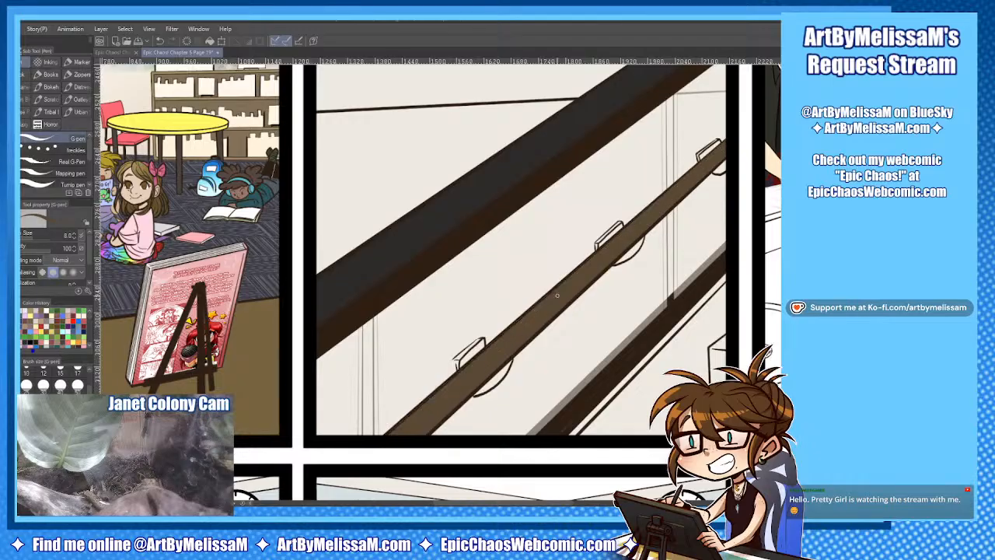
left_click_drag(423, 432, 729, 152)
key("ctrl+z")
Paint the lowest handrail bracket grey above and below the rail with the G-pen at size 8.
key("p")
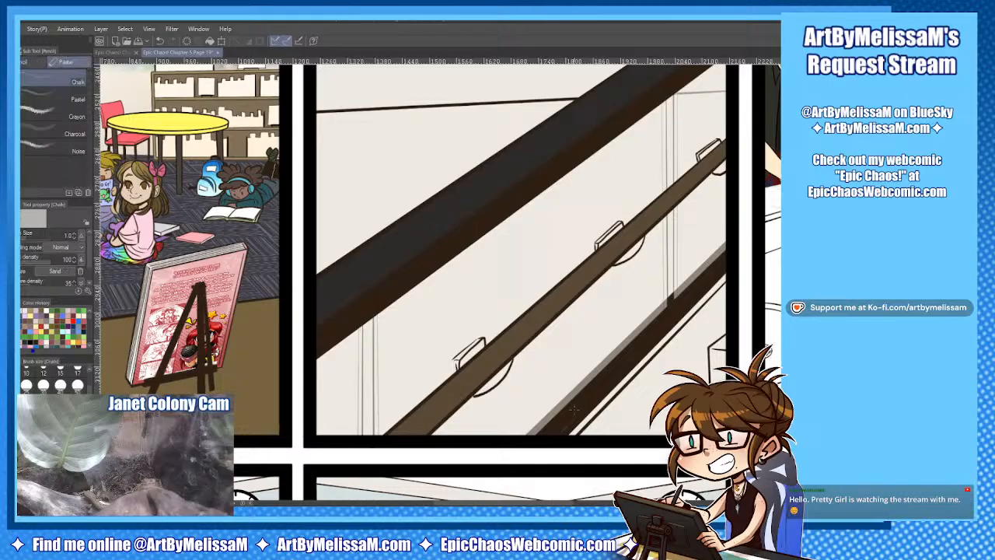
key("ctrl+plus")
key("ctrl+plus")
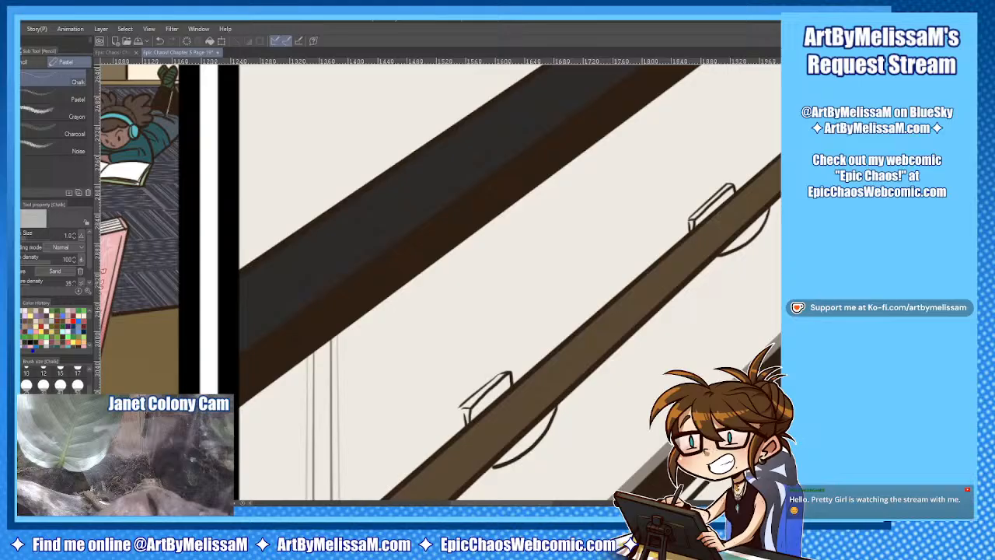
left_click_drag(575, 280, 443, 252)
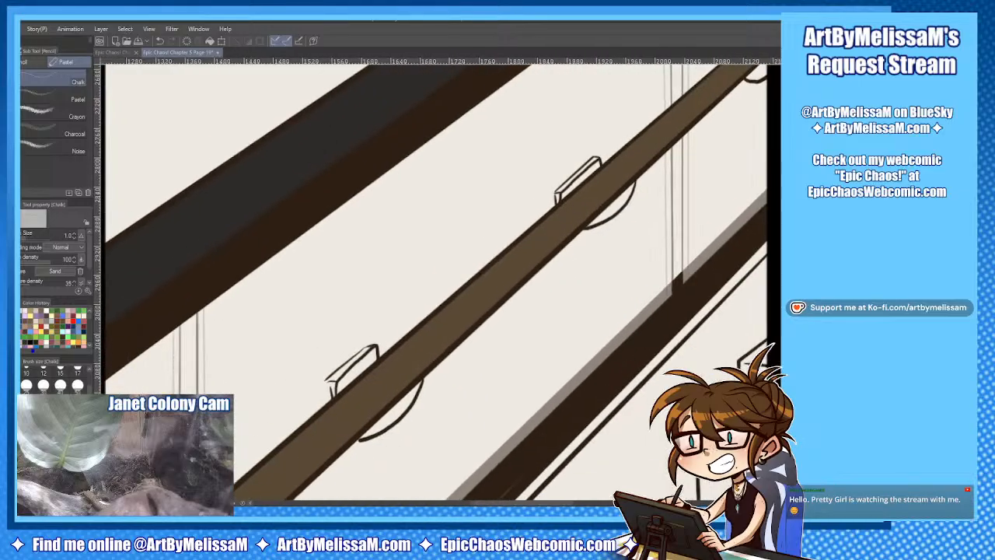
key("bracketright")
key("bracketright")
key("bracketright")
key("p")
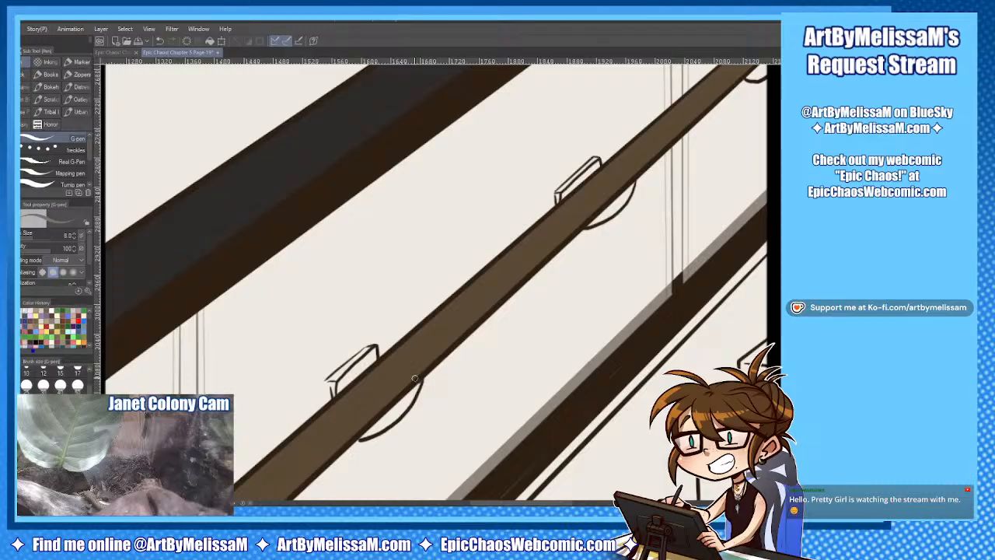
left_click_drag(417, 379, 359, 439)
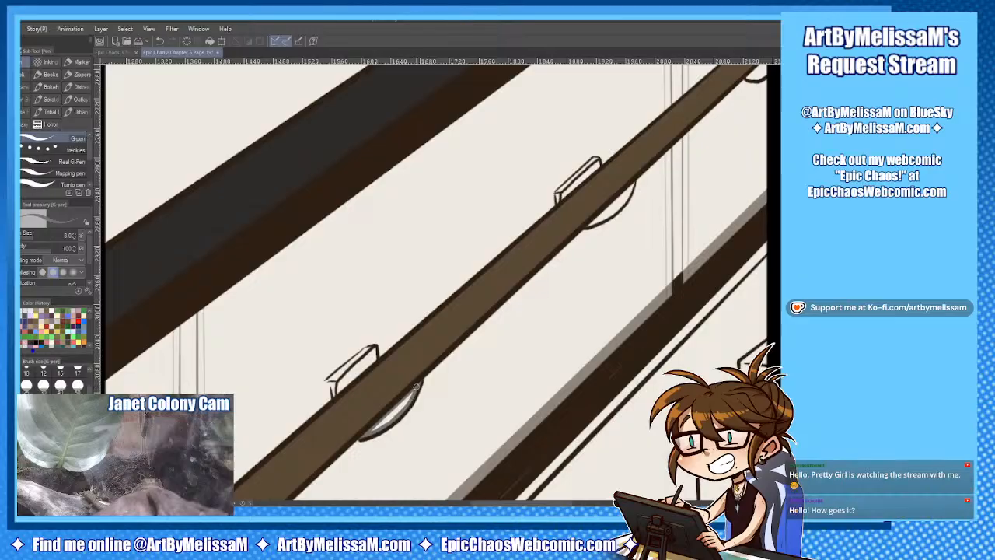
mouse_move(412, 389)
left_mouse_down()
mouse_move(371, 431)
mouse_move(391, 417)
left_mouse_up()
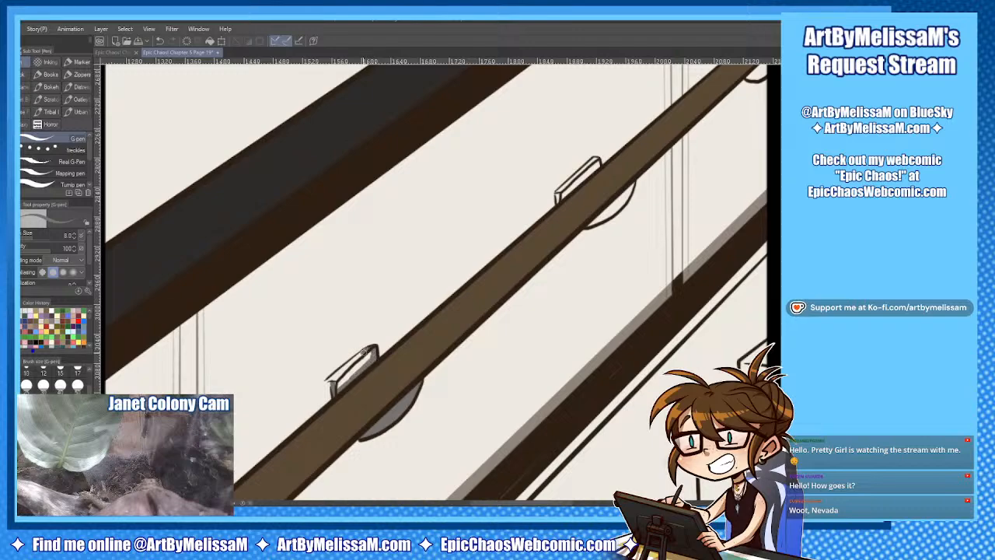
mouse_move(364, 351)
left_mouse_down()
mouse_move(330, 381)
mouse_move(349, 375)
mouse_move(335, 388)
left_mouse_up()
mouse_move(367, 357)
left_mouse_down()
mouse_move(349, 375)
mouse_move(368, 359)
left_mouse_up()
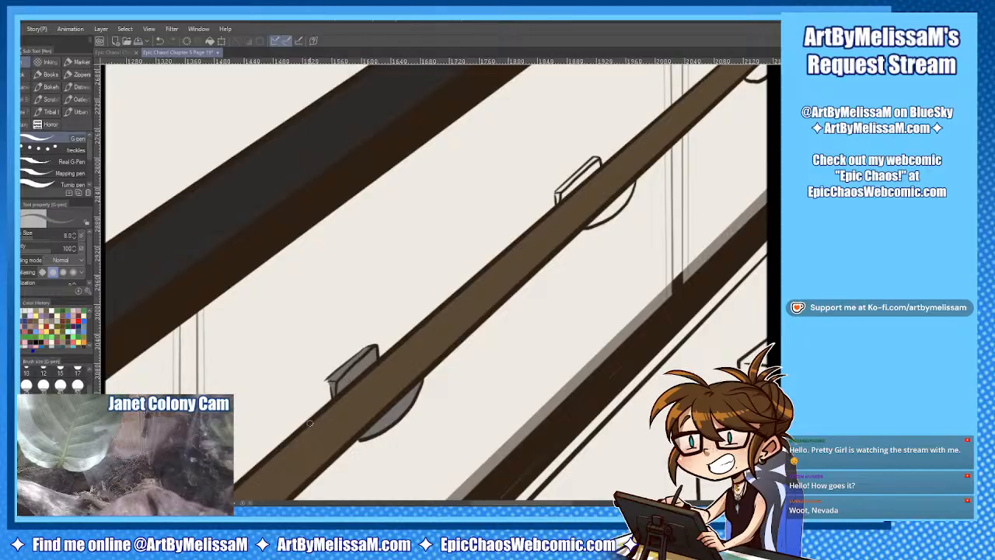
Paint the middle handrail bracket grey, covering both its upper block and its rounded lower plate.
left_click_drag(530, 503, 546, 502)
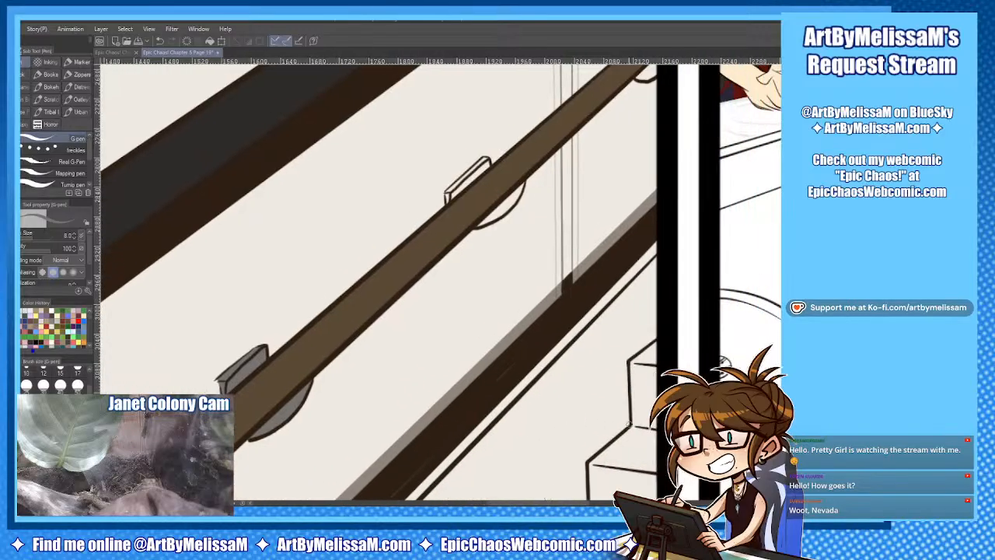
scroll(447, 290, "up", 3)
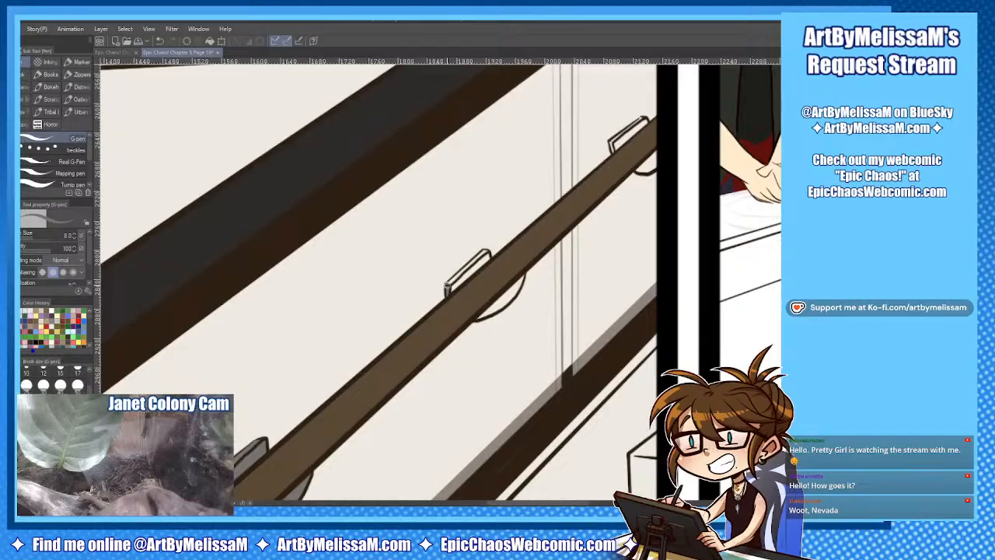
left_click_drag(484, 253, 446, 287)
mouse_move(487, 259)
left_mouse_down()
mouse_move(448, 291)
mouse_move(485, 258)
left_mouse_up()
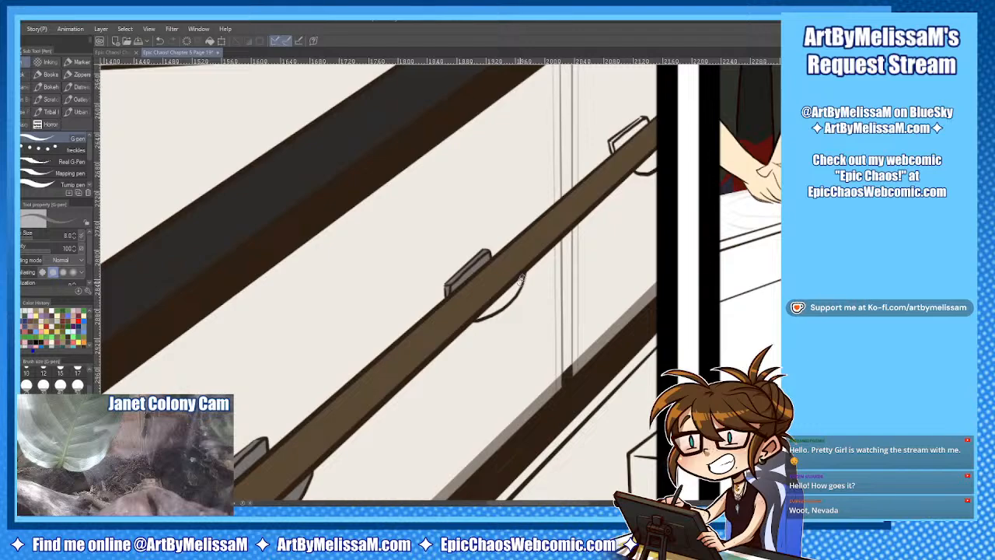
mouse_move(521, 280)
left_mouse_down()
mouse_move(479, 316)
mouse_move(505, 293)
left_mouse_up()
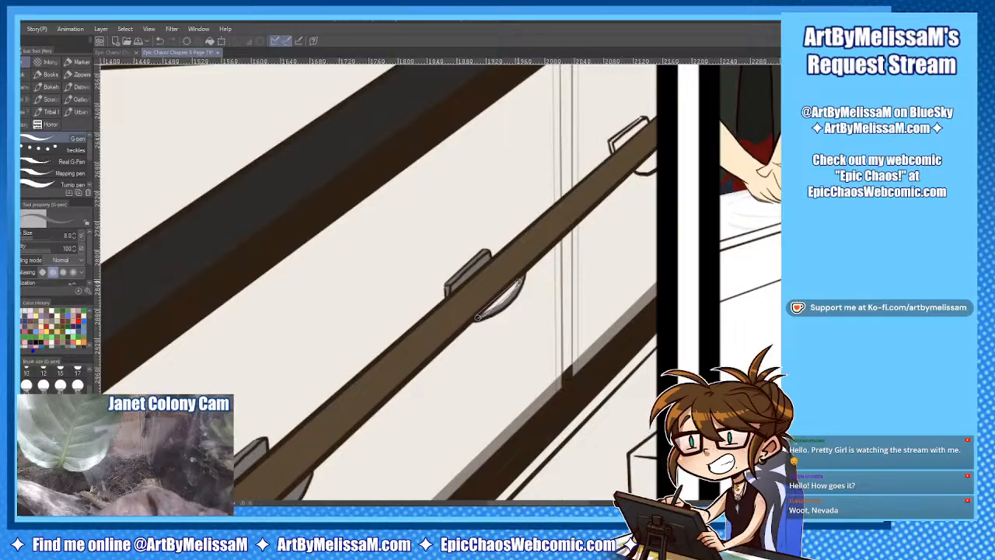
left_click(517, 286)
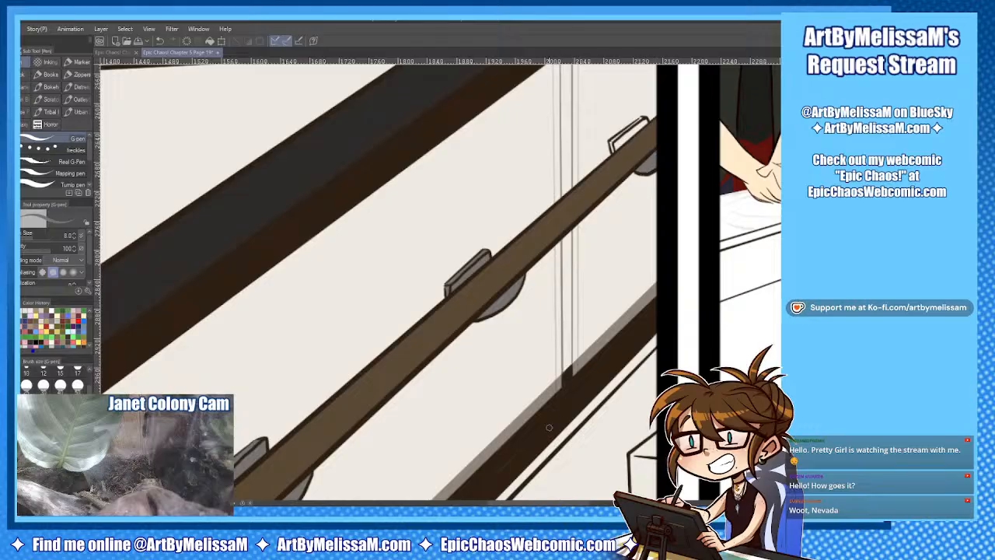
Paint the block of the uppermost handrail bracket beside the panel border grey, undoing a stray stroke.
key("ctrl+plus")
left_click_drag(607, 171, 462, 314)
key("ctrl+plus")
key("ctrl+plus")
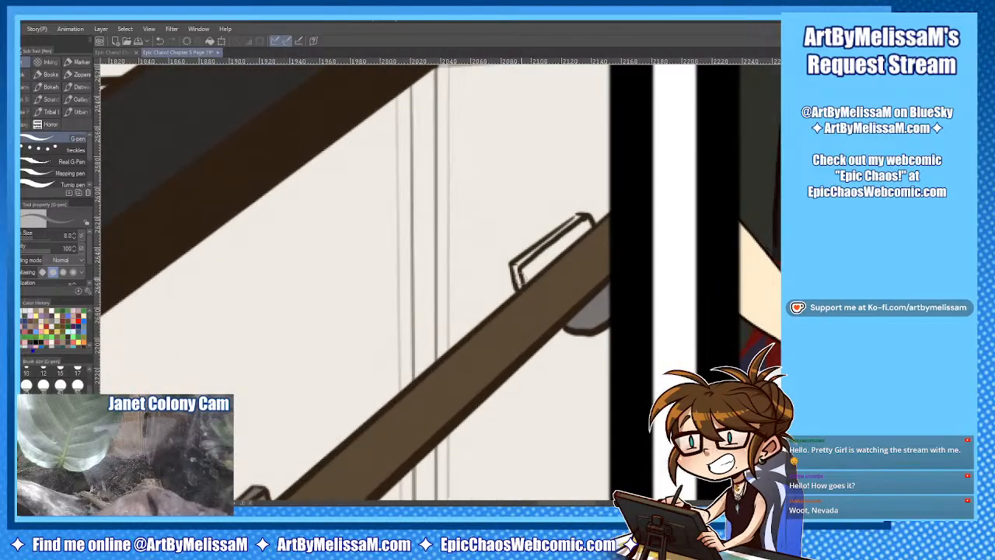
left_click_drag(519, 282, 582, 231)
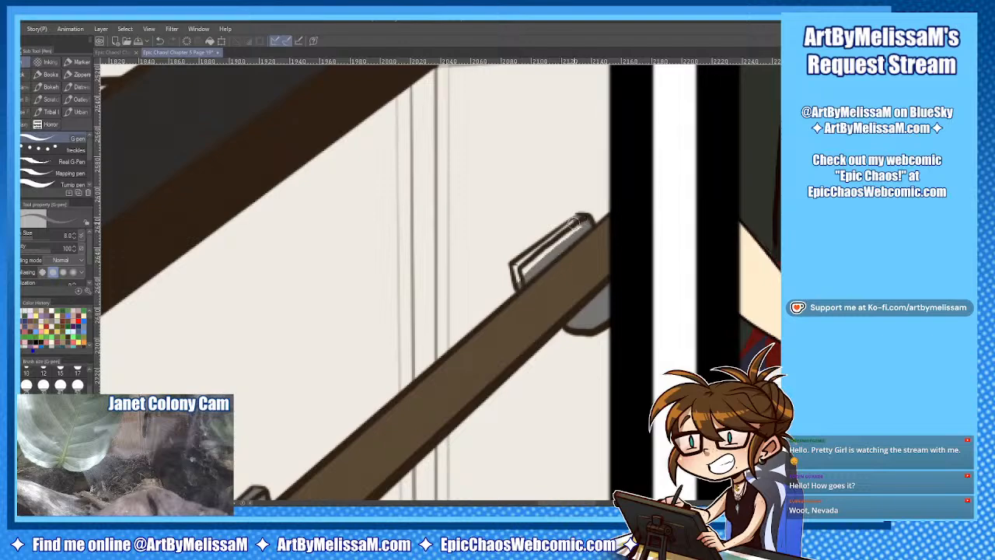
mouse_move(579, 221)
left_mouse_down()
mouse_move(516, 268)
mouse_move(520, 280)
mouse_move(561, 237)
left_mouse_up()
key("ctrl+z")
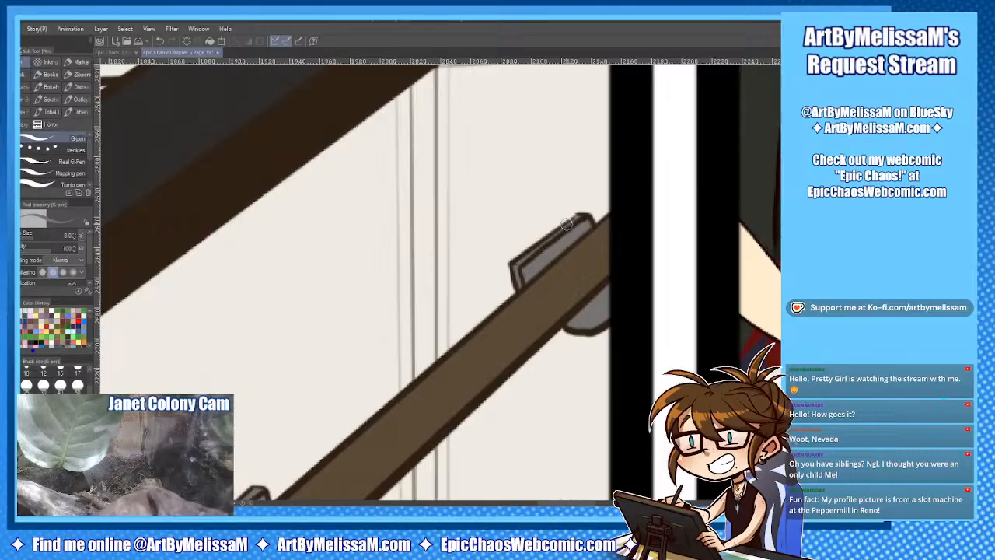
Examine the coloured railings, handrail and brackets in the staircase panel against the surrounding panels.
key("ctrl+minus")
key("ctrl+minus")
key("ctrl+minus")
key("ctrl+minus")
key("ctrl+minus")
key("ctrl+minus")
key("ctrl+minus")
key("ctrl+minus")
key("ctrl+plus")
key("ctrl+plus")
key("ctrl+plus")
key("ctrl+plus")
key("ctrl+plus")
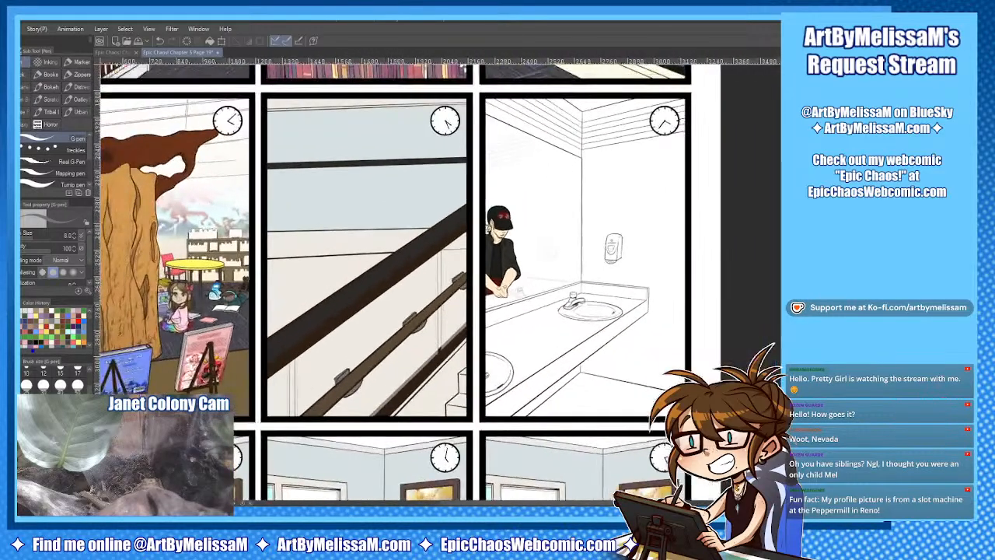
left_click_drag(519, 445, 686, 306)
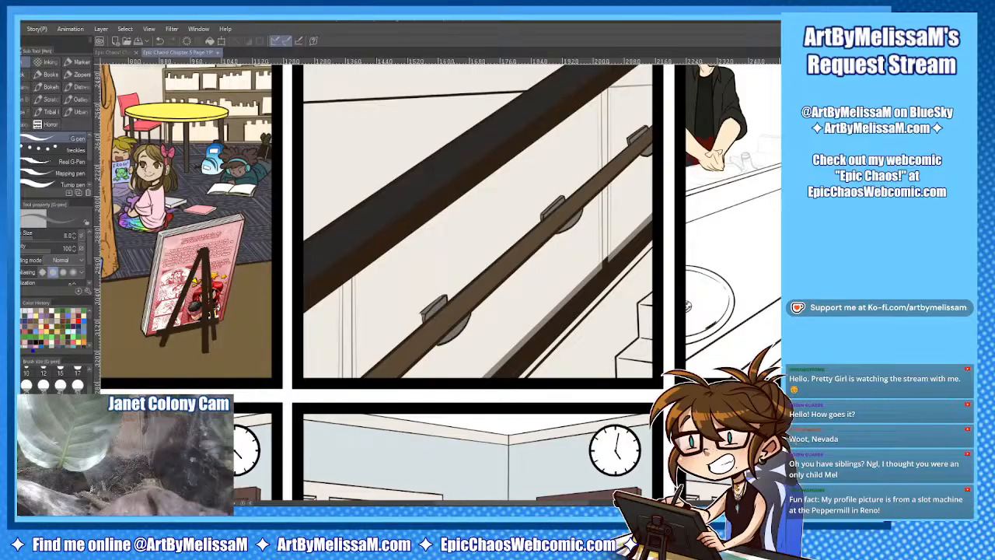
key("ctrl+plus")
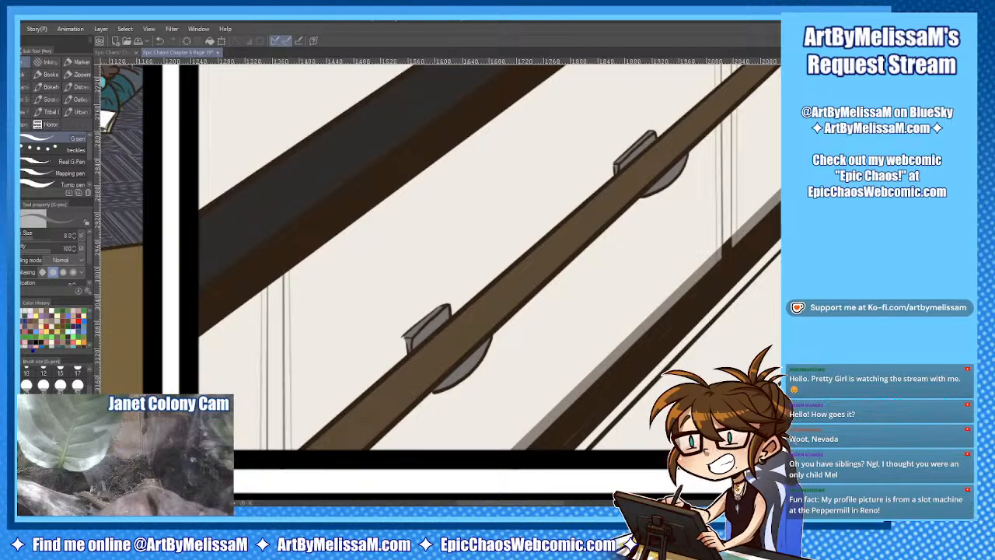
key("ctrl+minus")
key("ctrl+minus")
key("ctrl+plus")
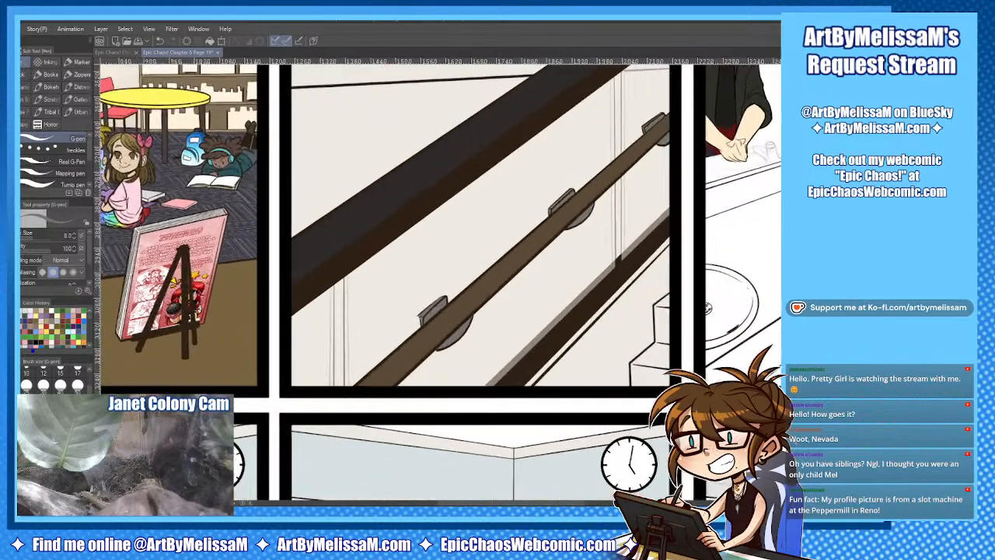
Open the Carpet Designs file and ready the rectangular selection tool on its checkered carpet pattern.
left_click_drag(513, 311, 358, 265)
left_click_drag(567, 261, 533, 261)
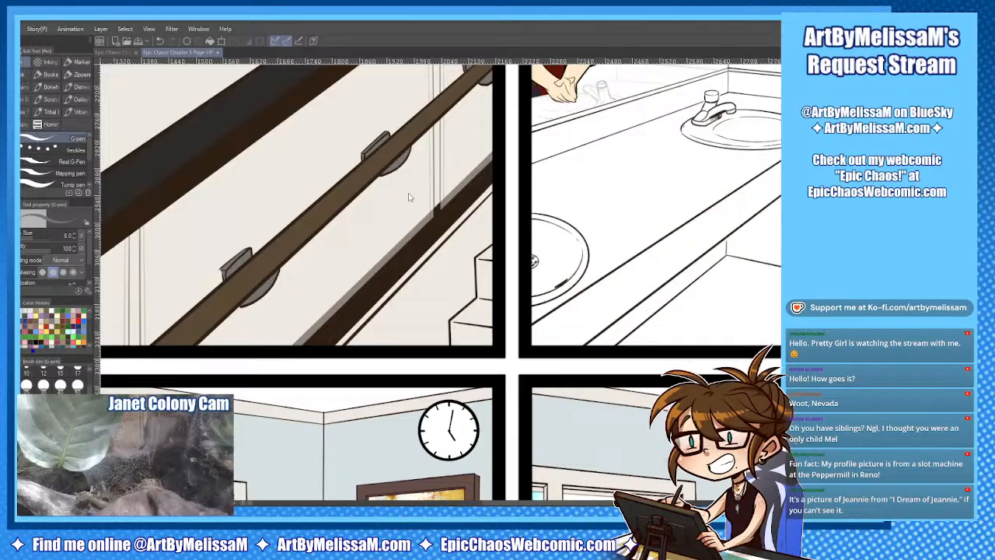
double_click(305, 115)
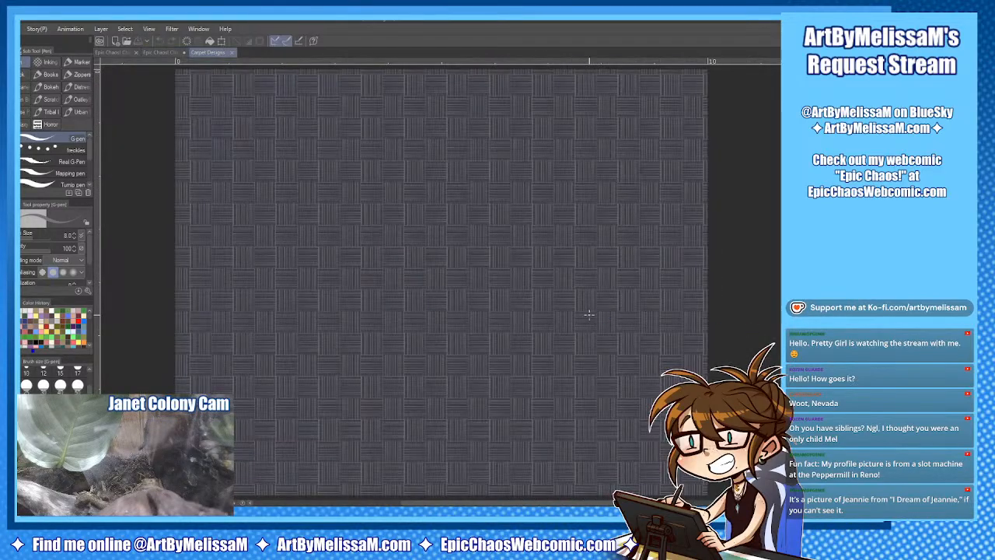
left_click_drag(590, 315, 640, 416)
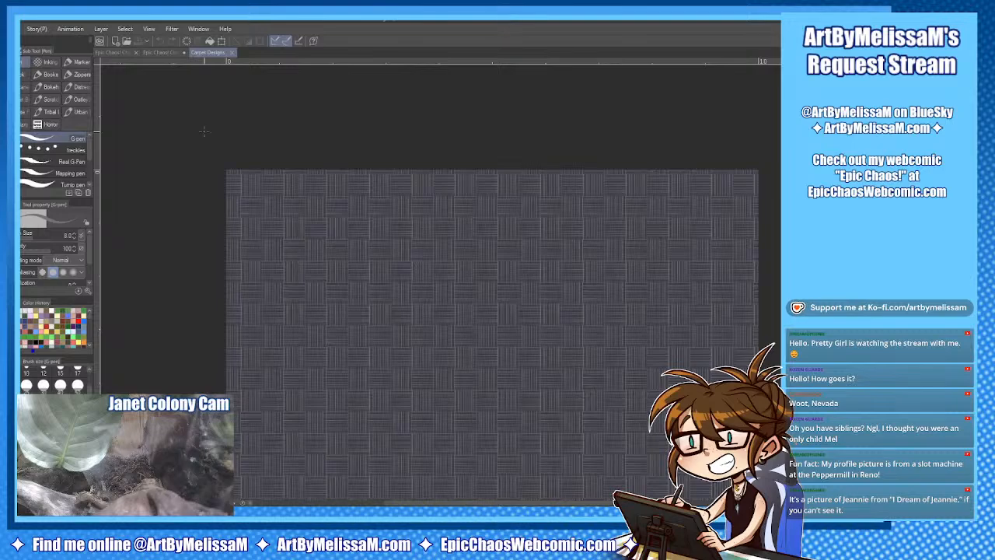
left_click_drag(225, 147, 277, 160)
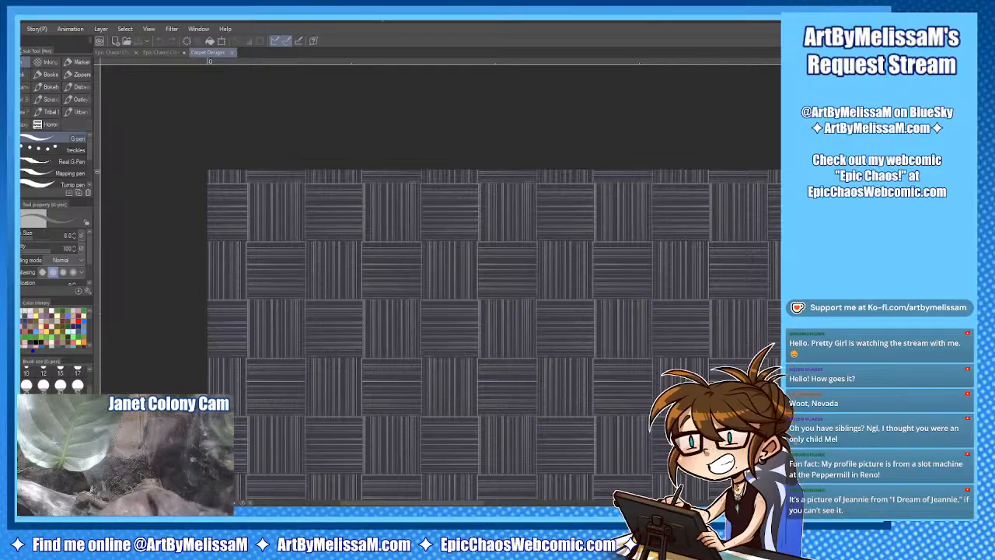
key("m")
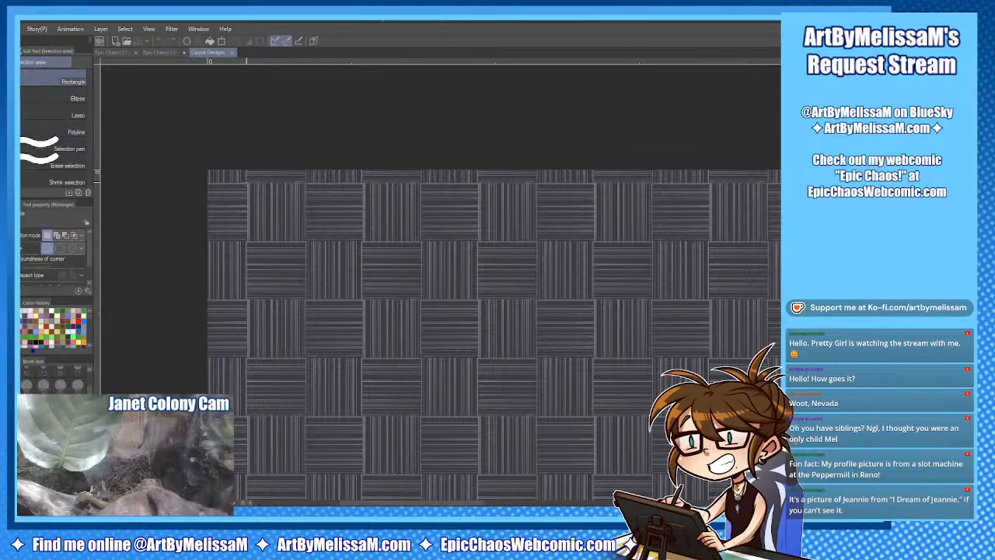
left_click_drag(247, 184, 537, 243)
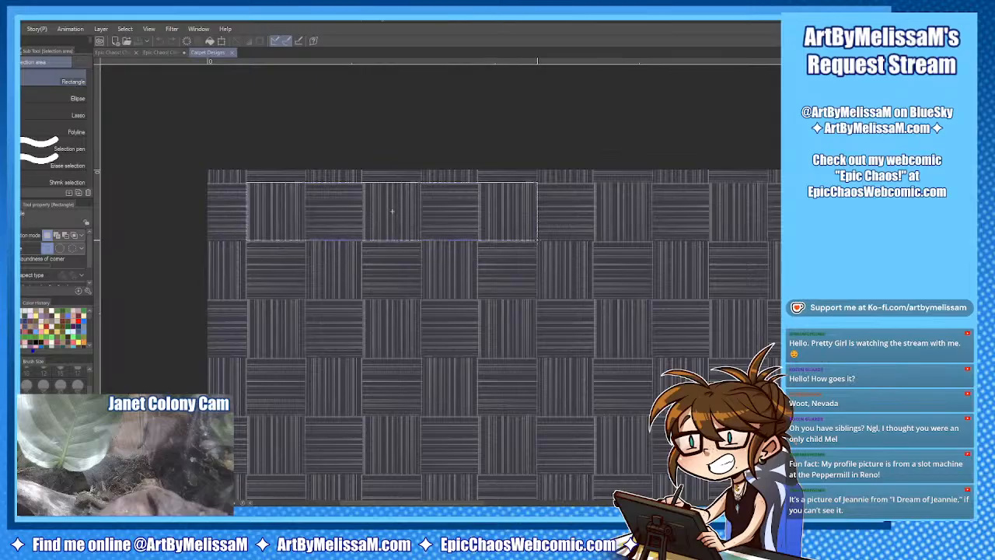
left_click_drag(537, 242, 536, 242)
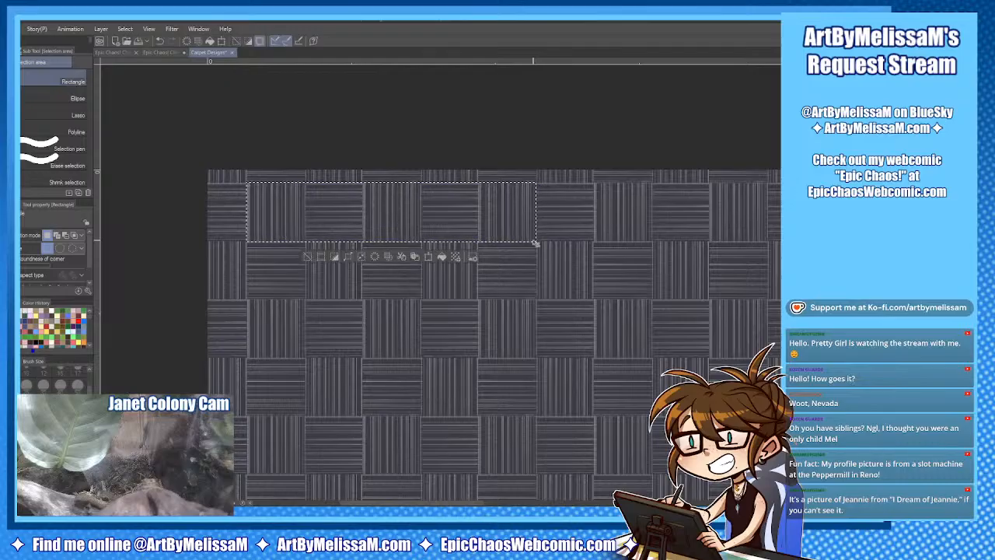
left_click(148, 52)
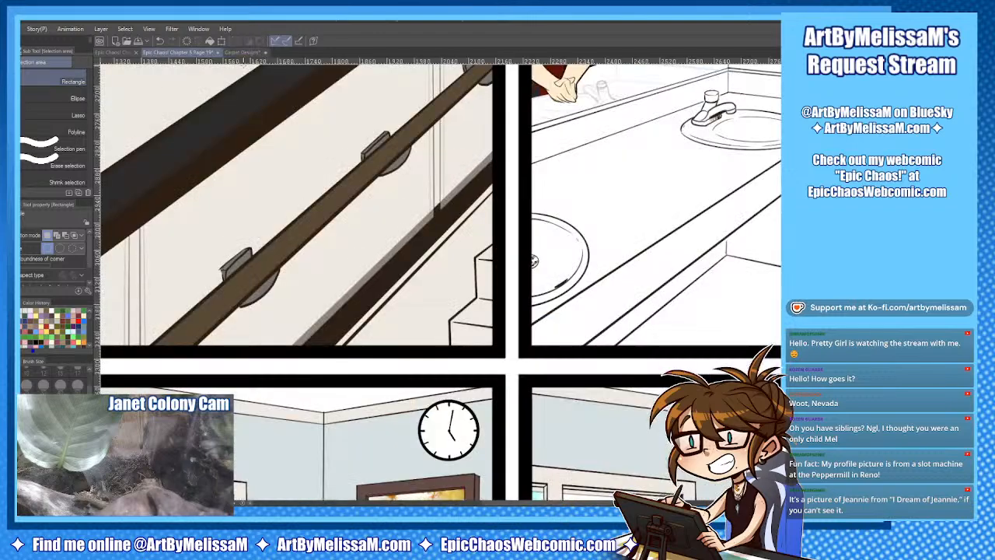
left_click(254, 53)
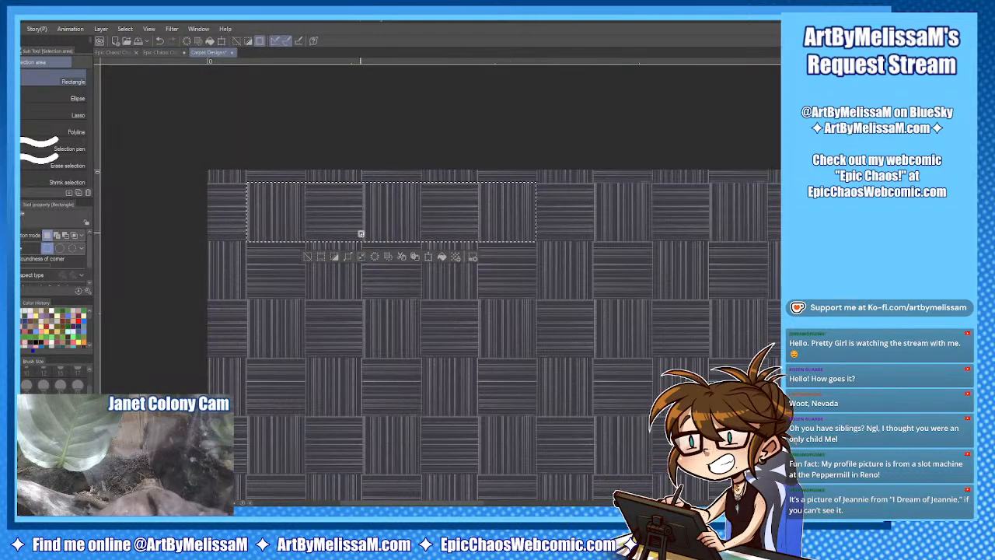
left_click(262, 196)
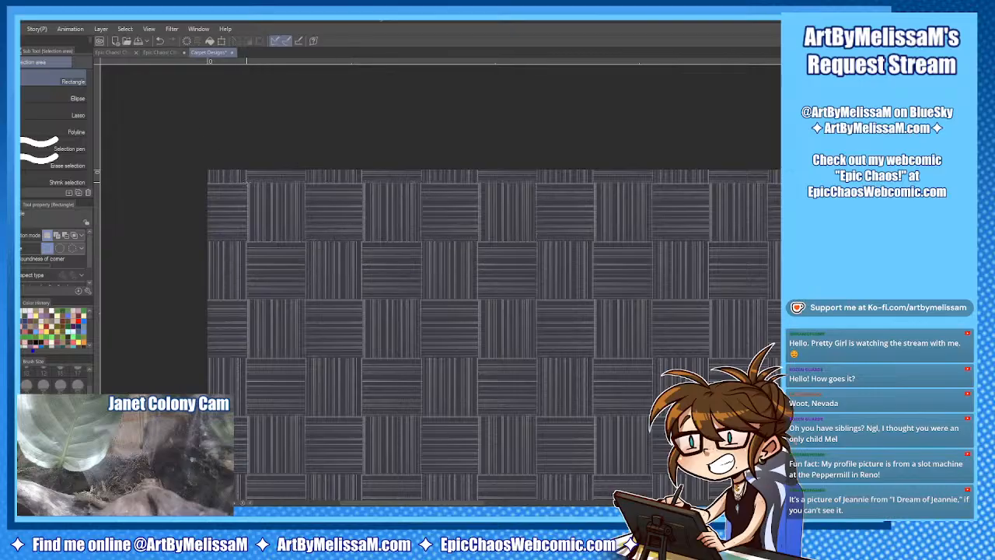
Copy a two-by-two block of carpet tiles from the pattern and paste it into the Page 19 comic page.
left_click_drag(247, 184, 356, 273)
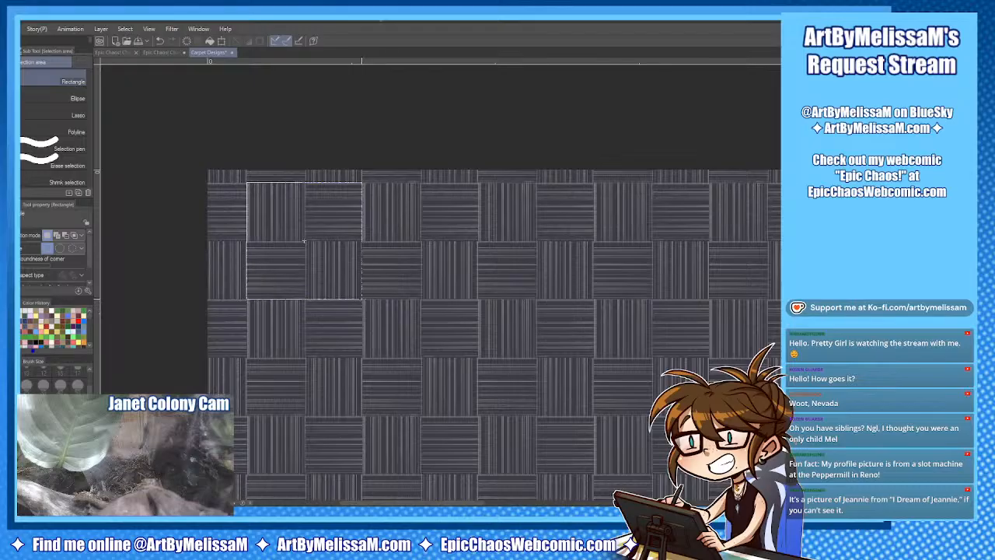
left_click_drag(361, 300, 361, 300)
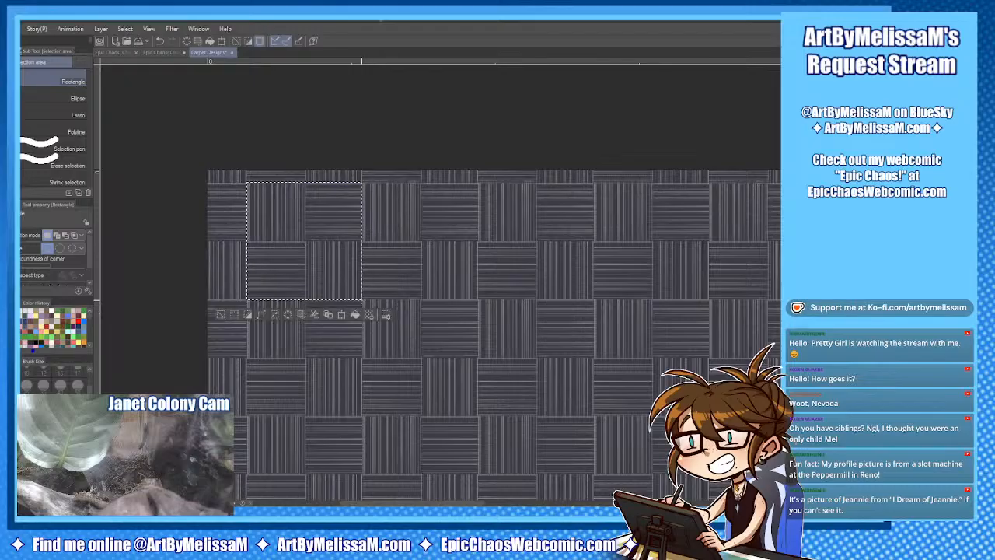
left_click(166, 55)
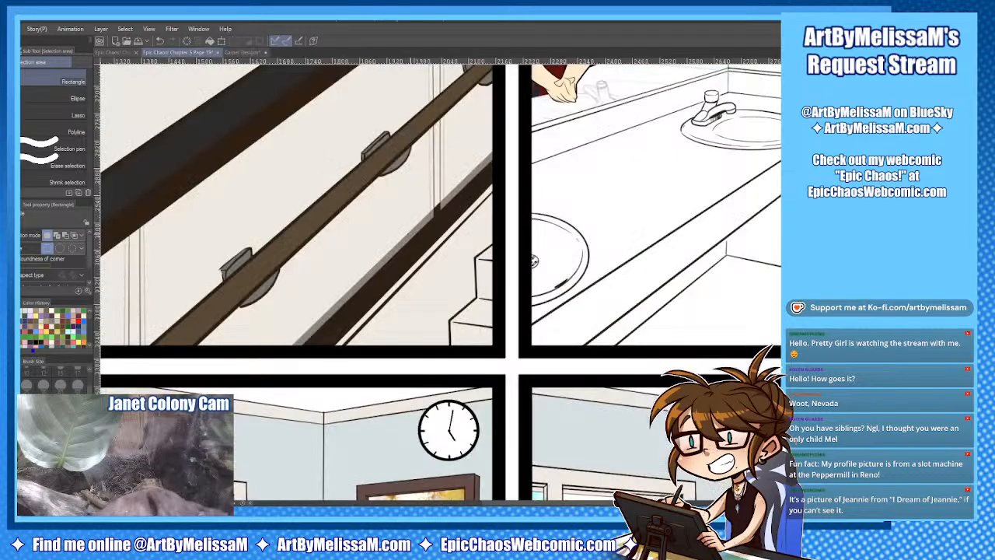
scroll(590, 261, "up", 3)
scroll(583, 267, "down", 1)
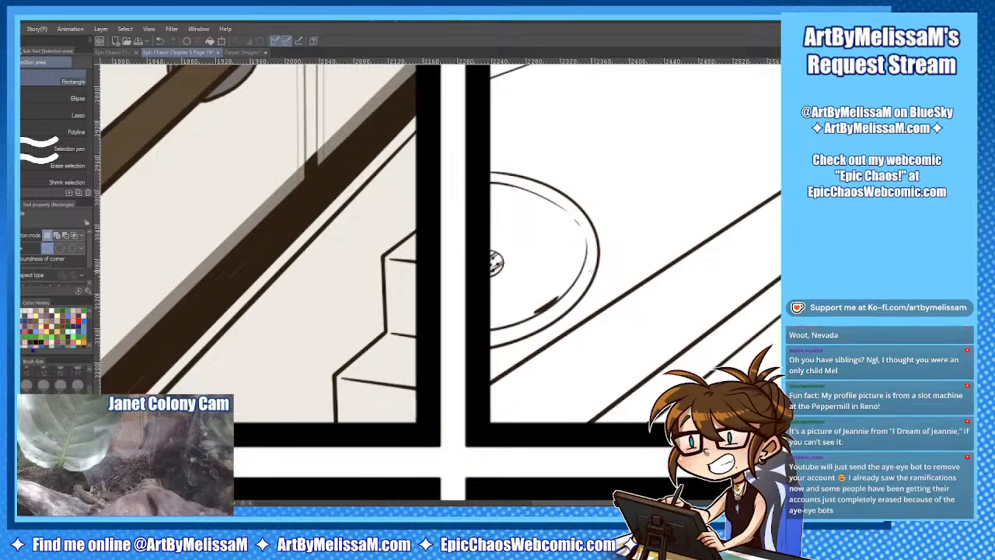
Move the pasted carpet block from the page's upper corner down into the staircase panel beside the handrail.
key("ctrl+t")
key("ctrl+minus")
key("ctrl+minus")
key("ctrl+minus")
key("ctrl+minus")
key("ctrl+minus")
key("ctrl+minus")
key("ctrl+minus")
key("ctrl+minus")
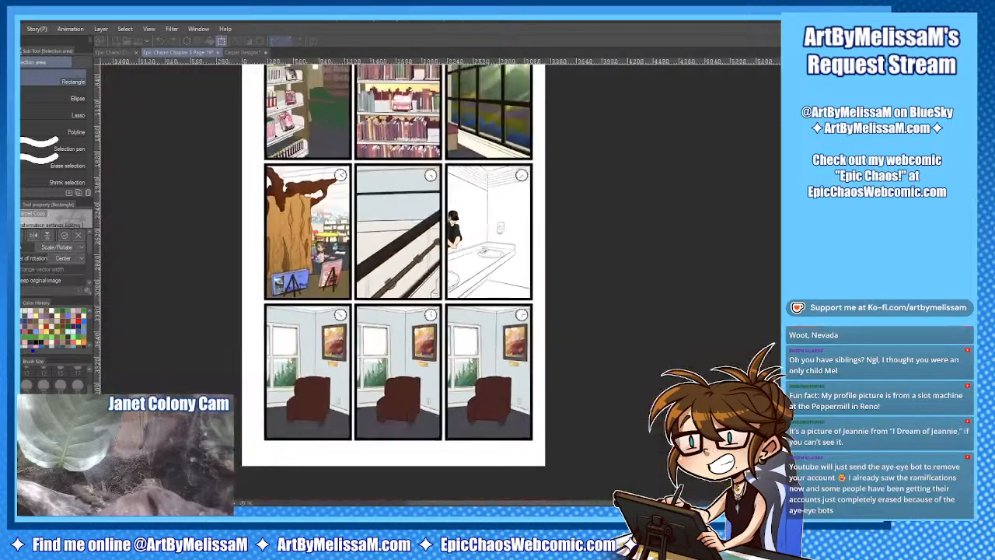
key("ctrl+plus")
key("ctrl+plus")
key("ctrl+plus")
left_click_drag(357, 140, 432, 415)
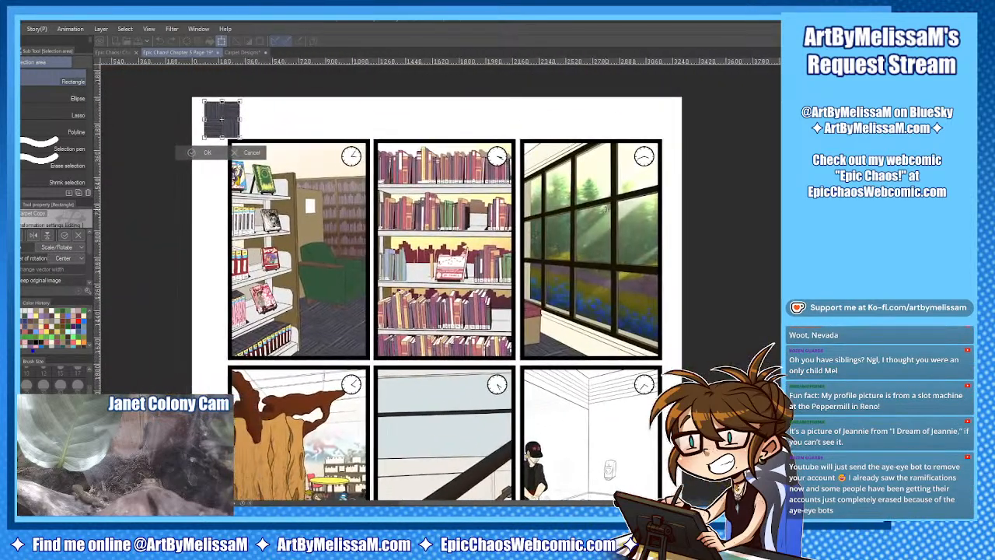
left_click_drag(231, 120, 510, 498)
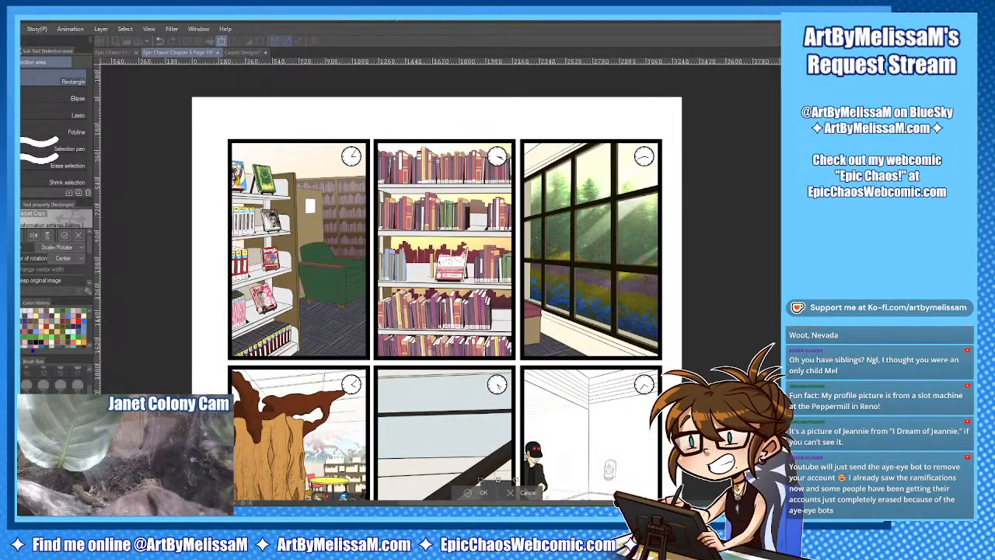
scroll(509, 498, "down", 3)
left_click_drag(497, 257, 492, 263)
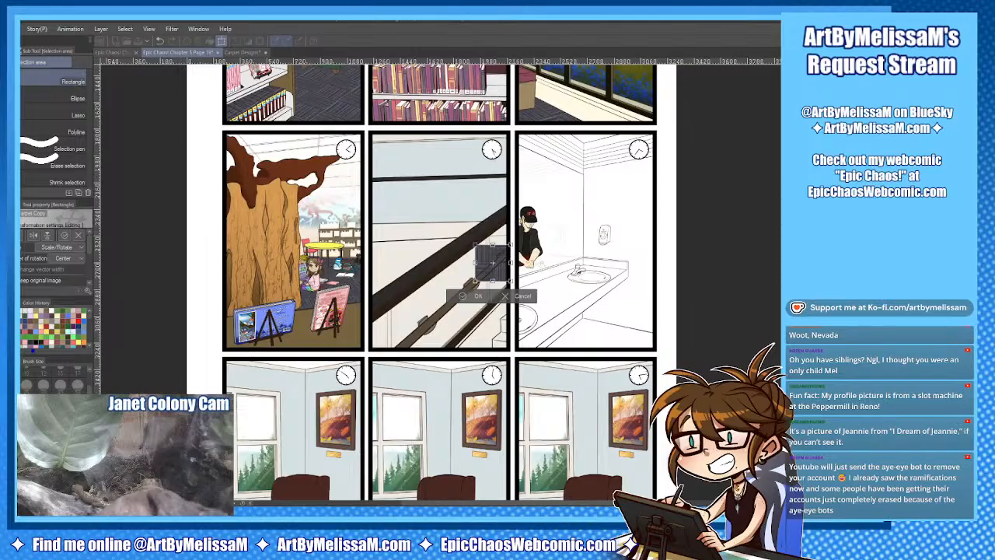
Position the carpet block over the uppermost visible stair step at the staircase panel's border and apply the move.
key("ctrl+plus")
key("ctrl+plus")
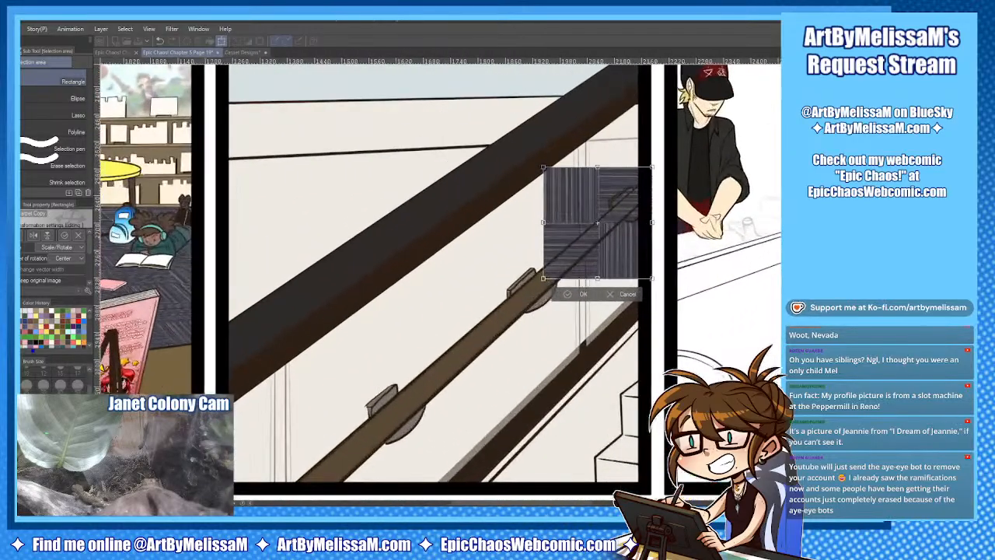
scroll(439, 283, "right", 3)
left_click_drag(503, 211, 563, 388)
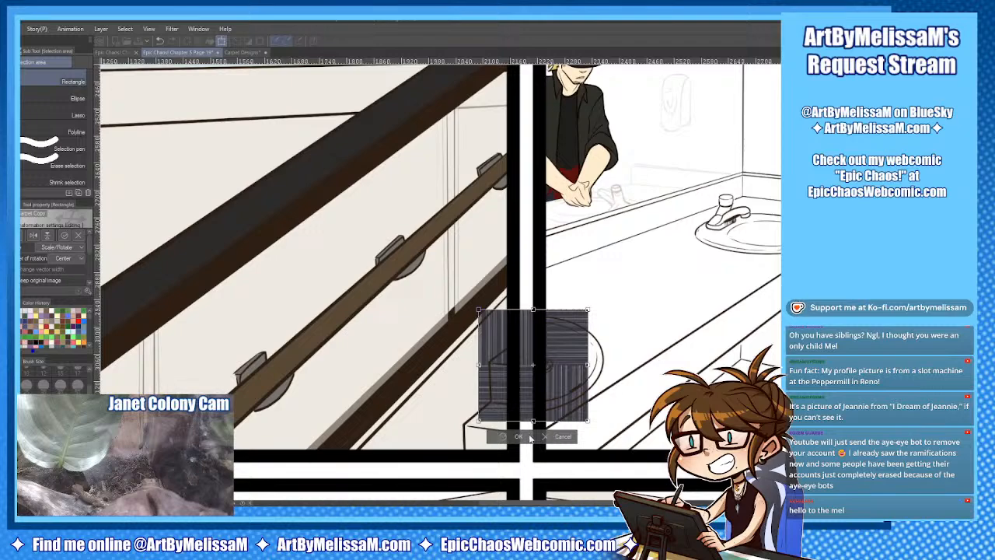
left_click(518, 436)
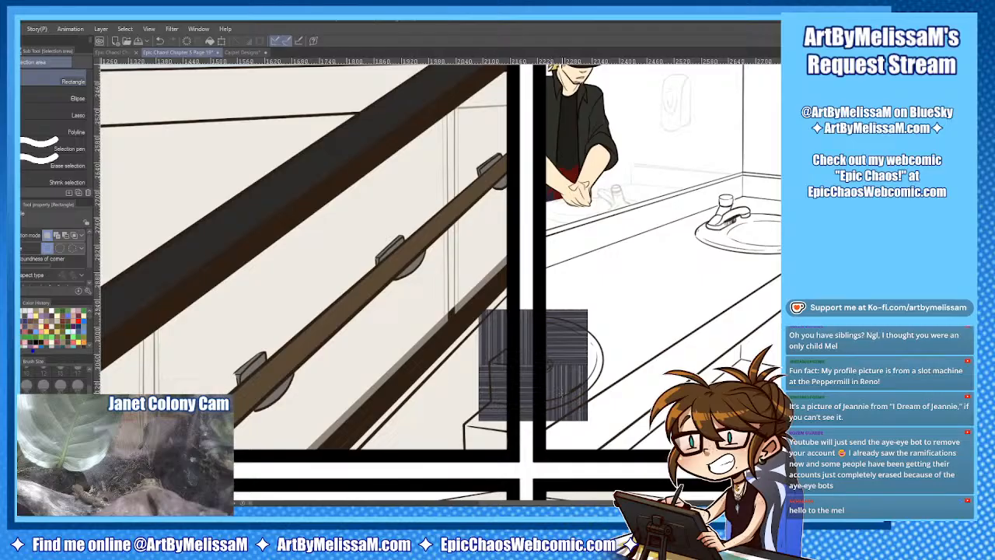
Scale the carpet block down so one tile roughly matches the size of the uppermost stair riser.
key("ctrl+t")
left_click_drag(563, 398, 553, 376)
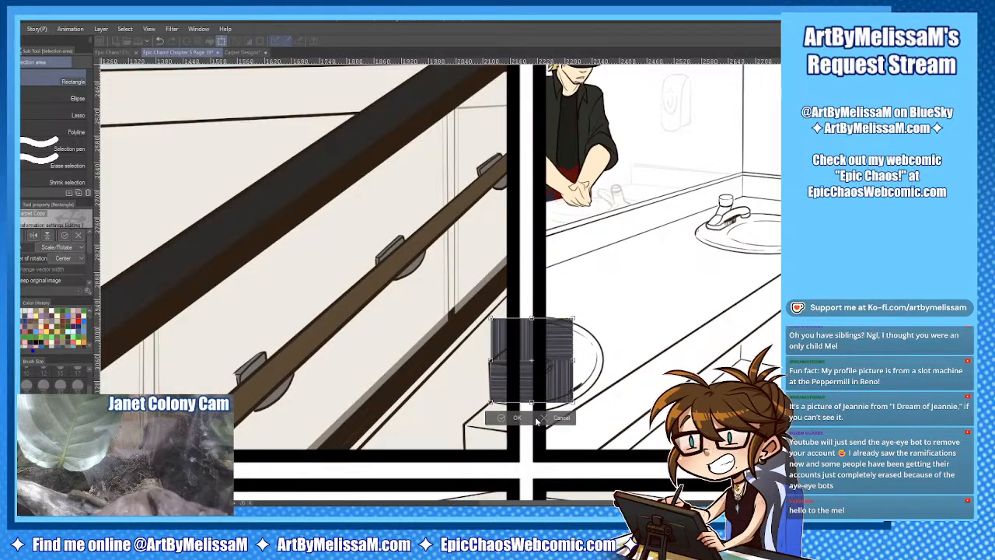
left_click(518, 419)
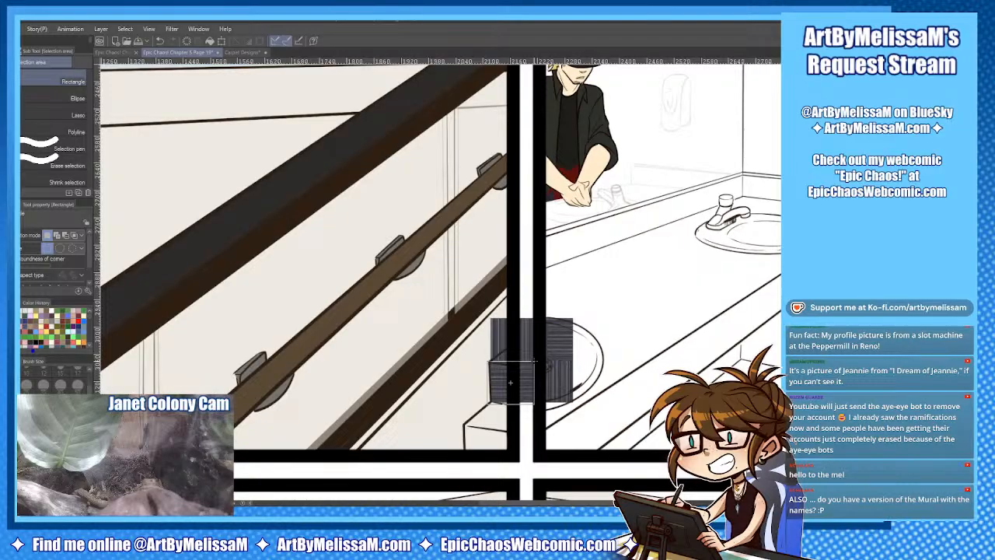
Select the block's lower-left carpet tile and skew it with Free Transform to follow the slant of the stair riser.
left_click_drag(511, 382, 510, 382)
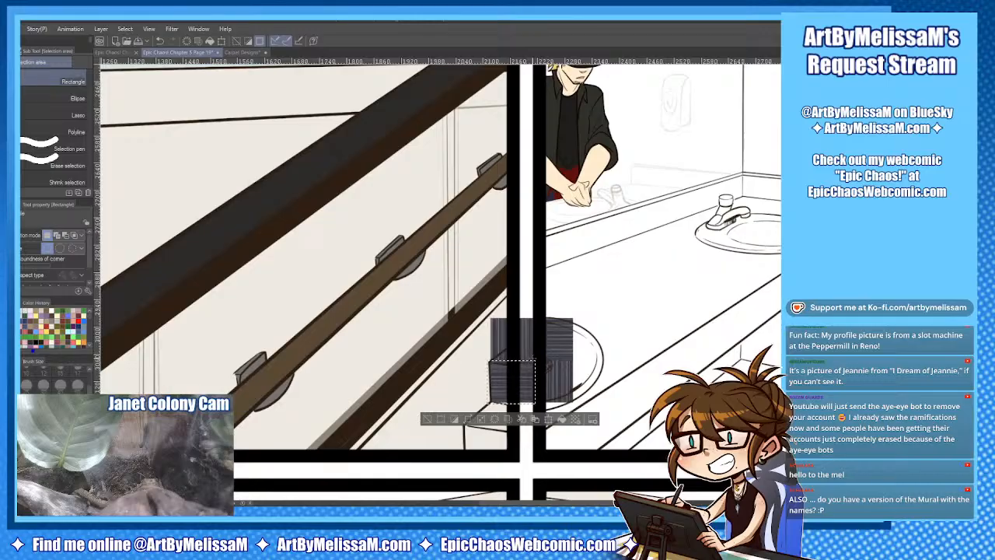
key("ctrl+t")
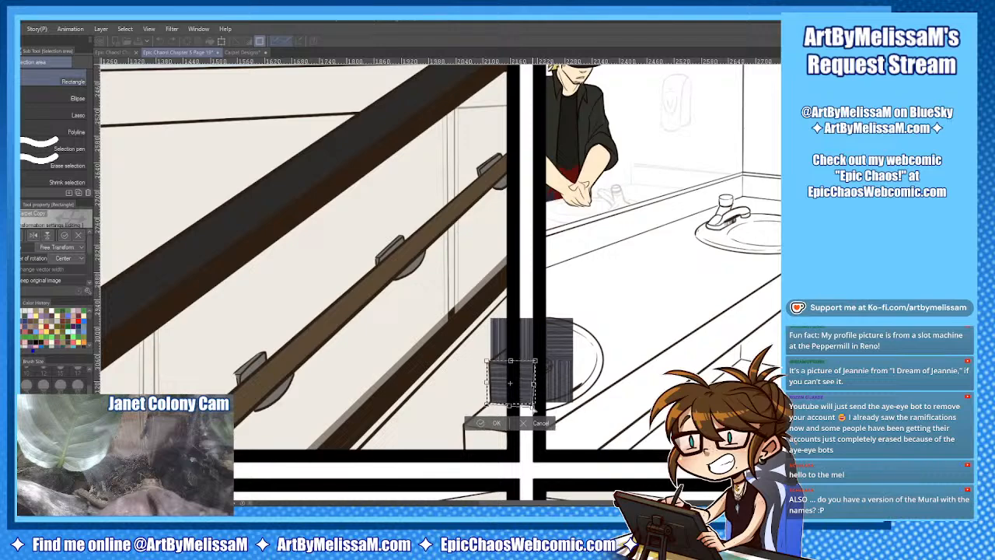
left_click_drag(536, 381, 481, 360)
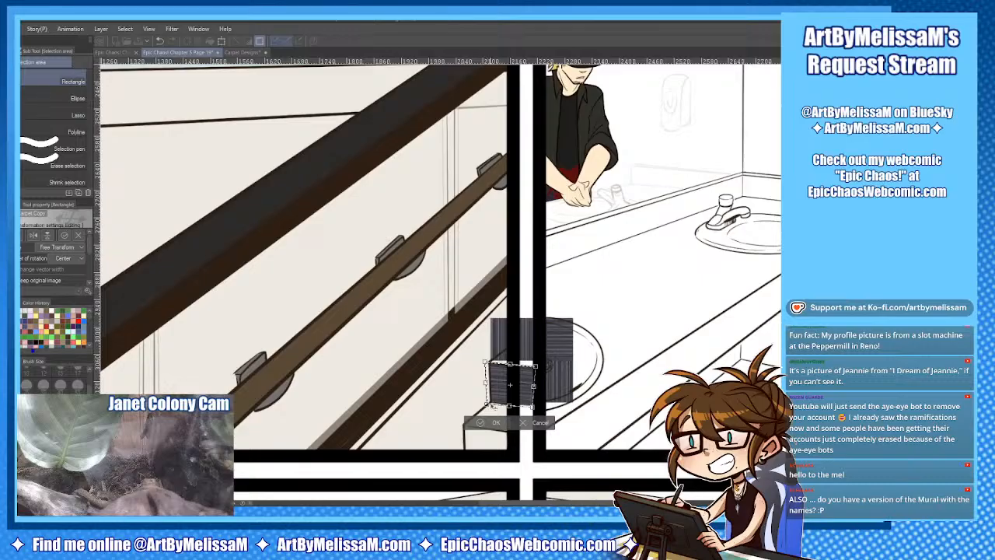
left_click(494, 422)
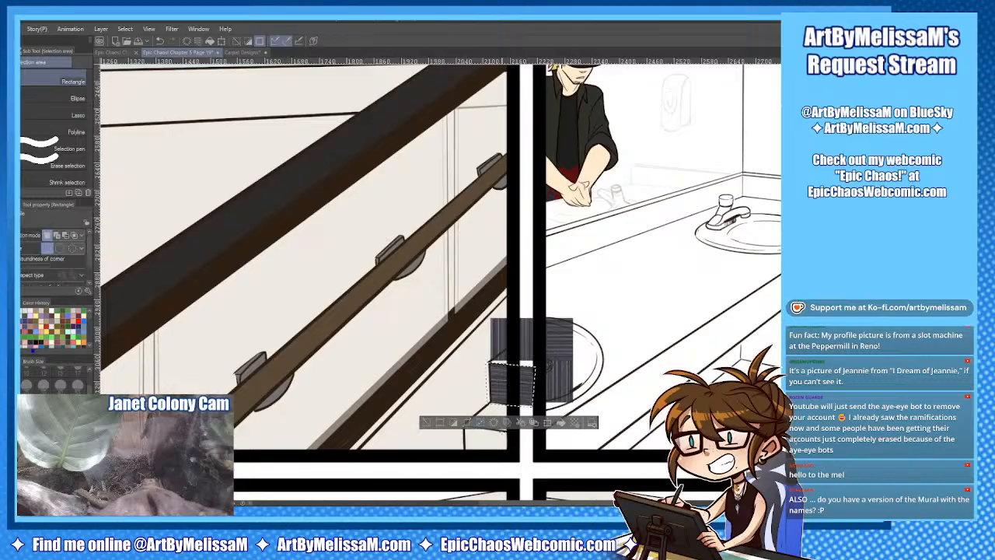
Select the block's upper-left carpet tile and skew its lower edge with Free Transform to meet the riser tile's upper edge.
left_click_drag(485, 312, 534, 362)
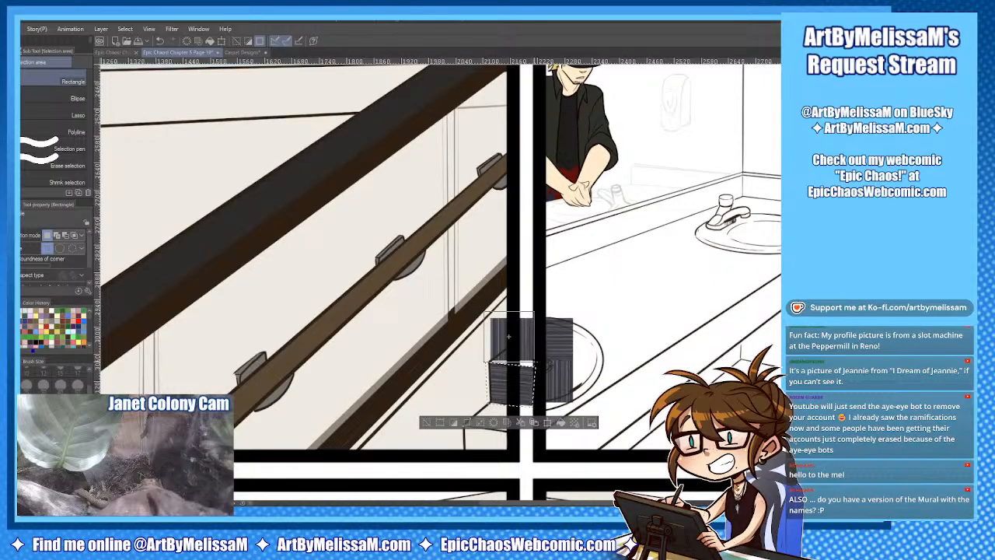
left_click_drag(485, 312, 535, 358)
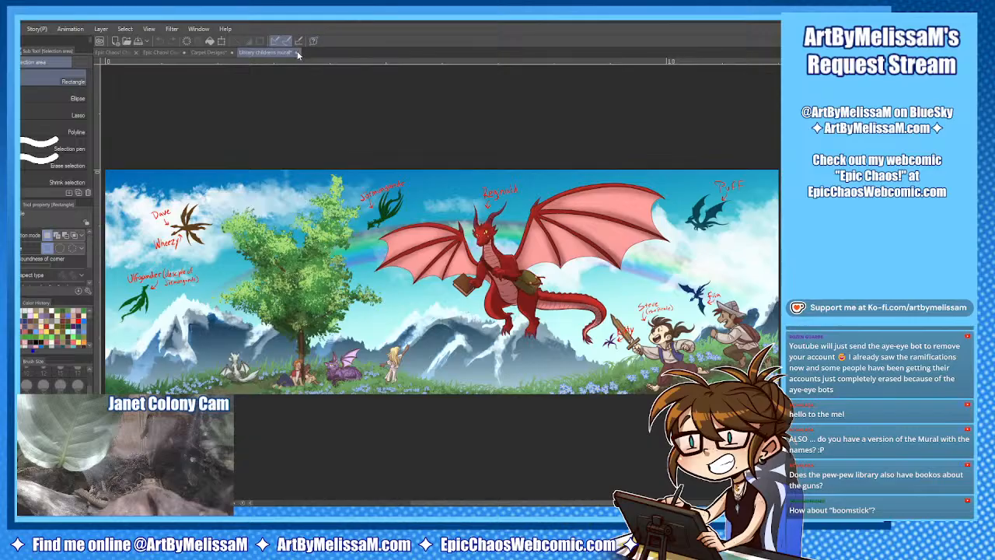
left_click(162, 52)
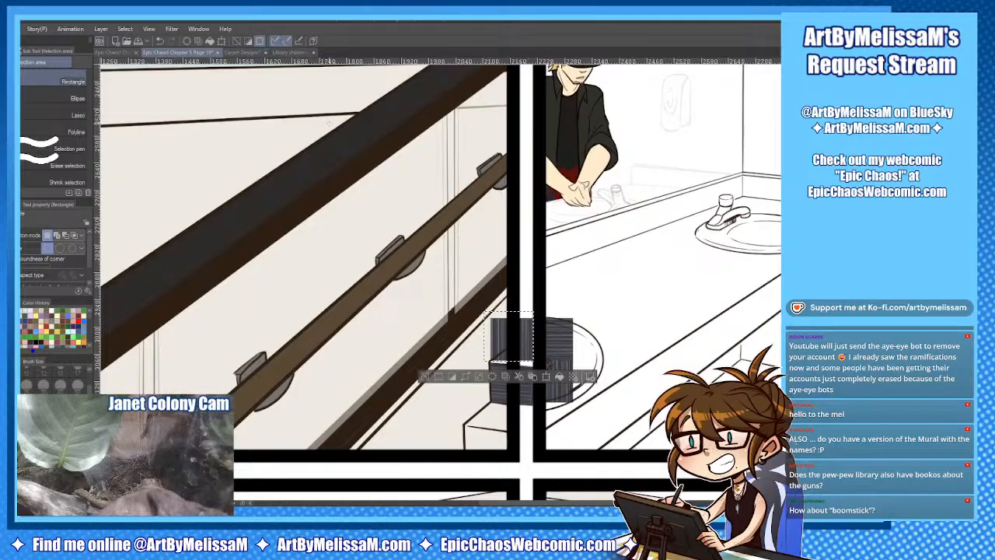
scroll(576, 354, "up", 5)
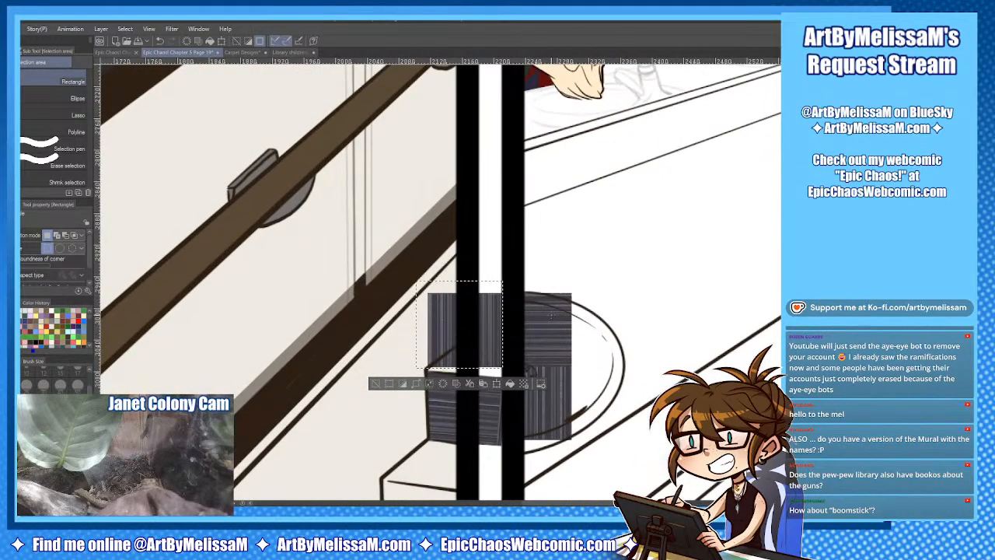
key("ctrl+t")
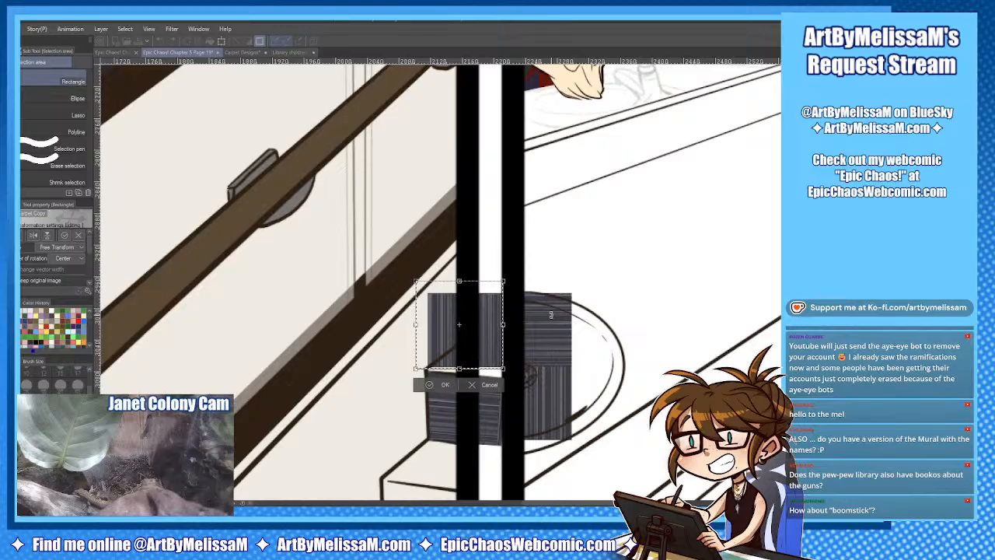
left_click_drag(503, 368, 506, 383)
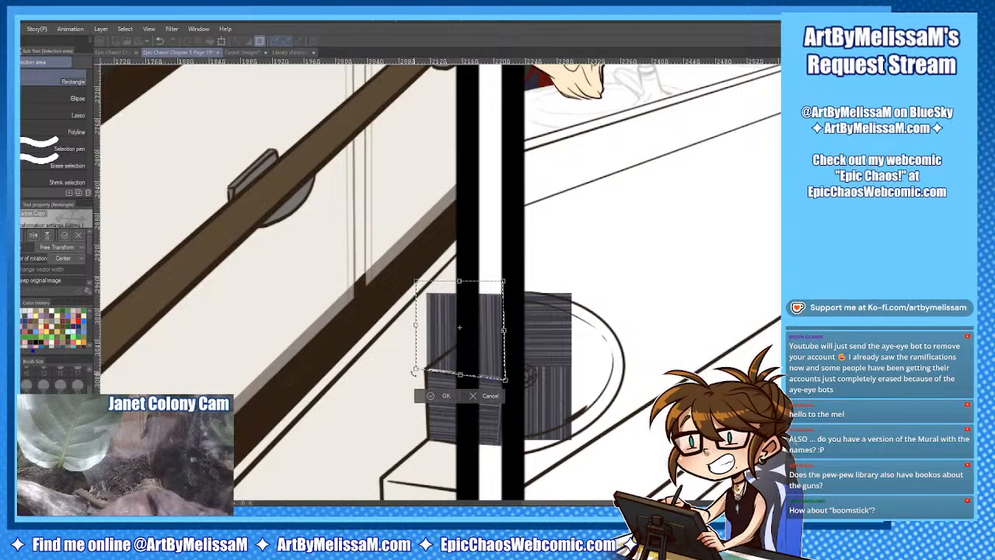
left_click_drag(412, 372, 413, 376)
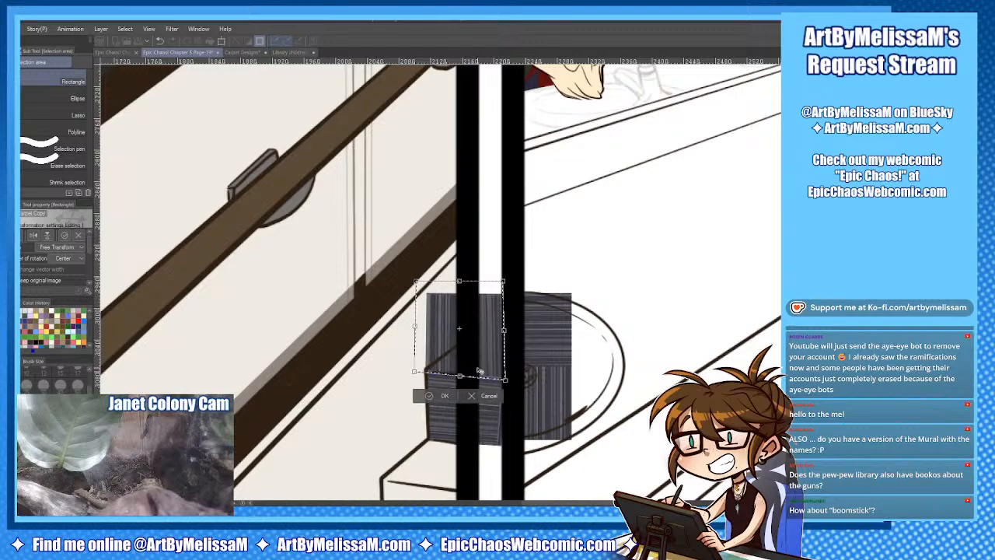
left_click_drag(506, 381, 509, 381)
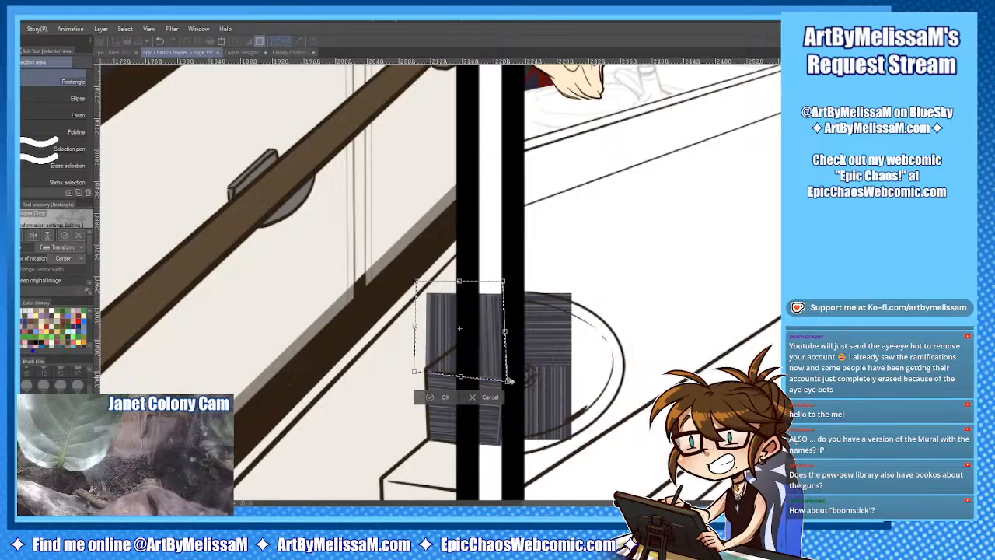
left_click_drag(503, 281, 504, 284)
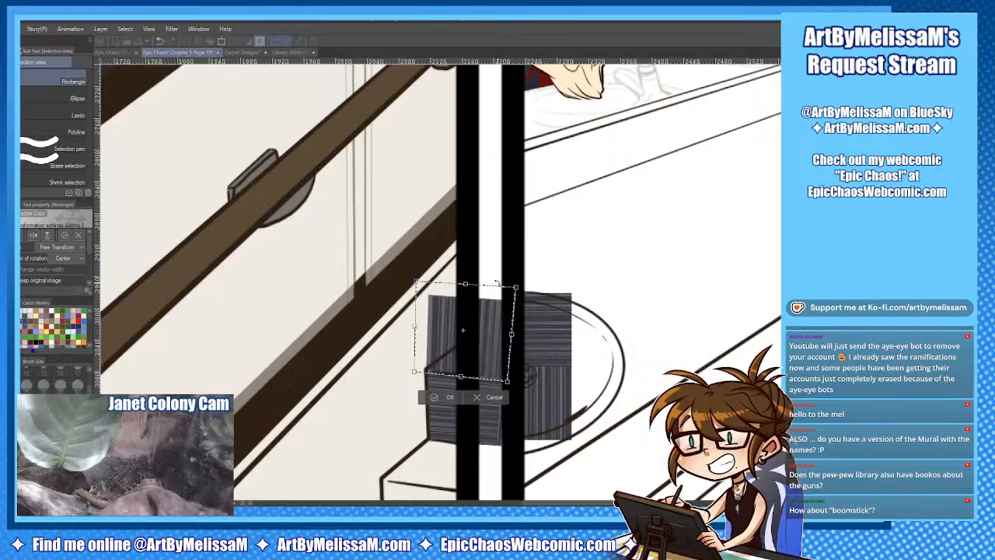
Pull the tile's remaining corners inward to lay it in perspective over the stair tread, and apply the transform.
left_click_drag(415, 282, 464, 307)
left_click_drag(516, 288, 528, 326)
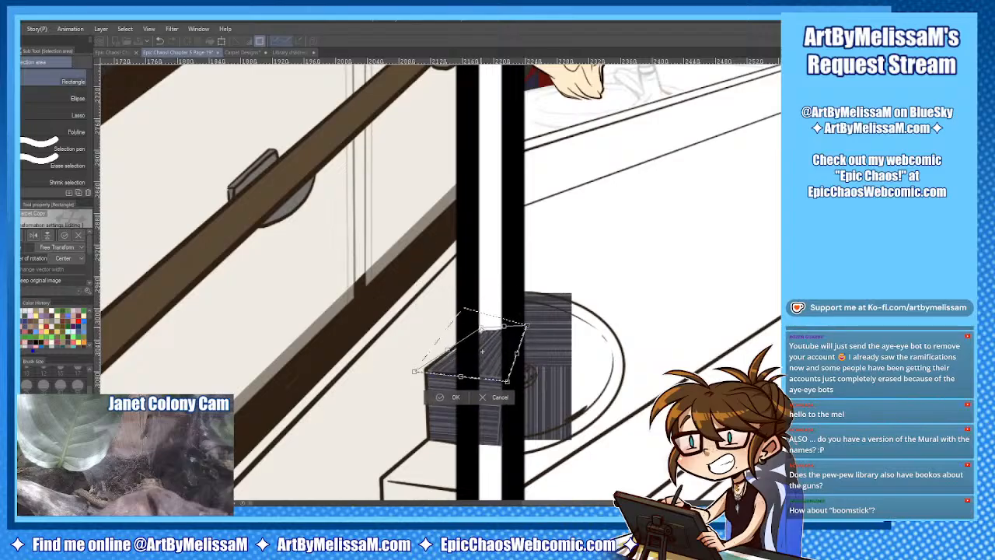
left_click_drag(415, 373, 407, 373)
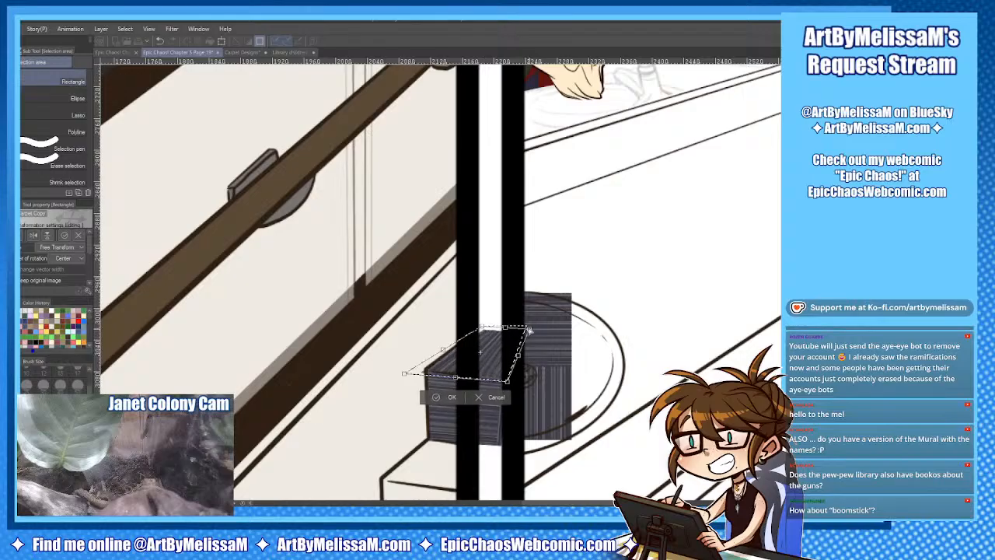
left_click_drag(529, 338, 532, 330)
left_click_drag(508, 383, 519, 381)
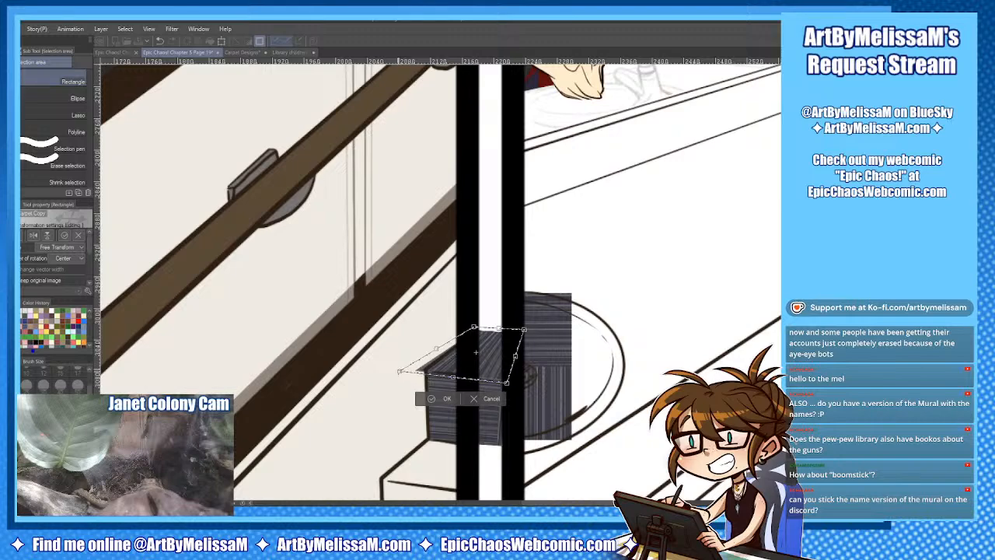
key("Return")
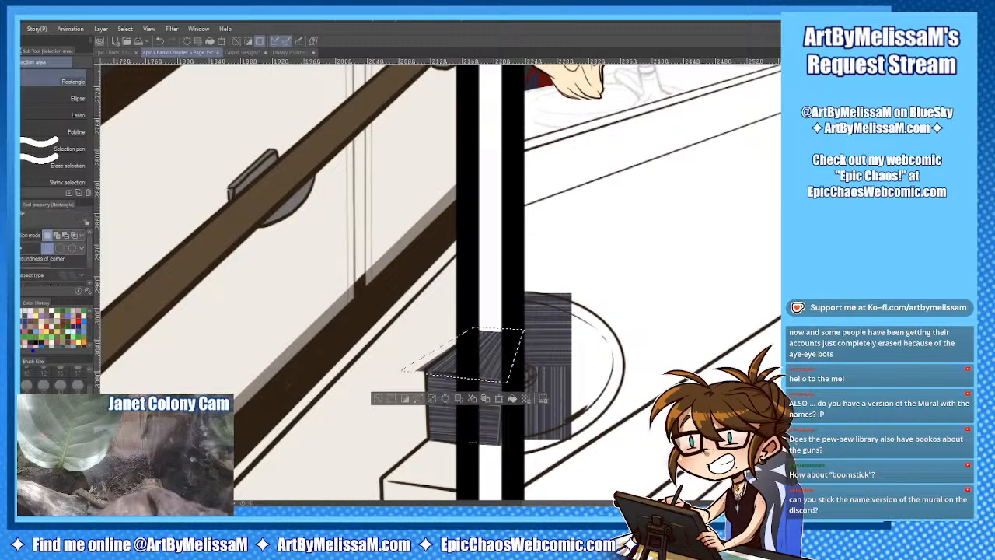
Deselect and trim the carpet overhanging the tread's edge and the white gutter with the Hard eraser at sizes 7 and 15.
key("ctrl+d")
key("e")
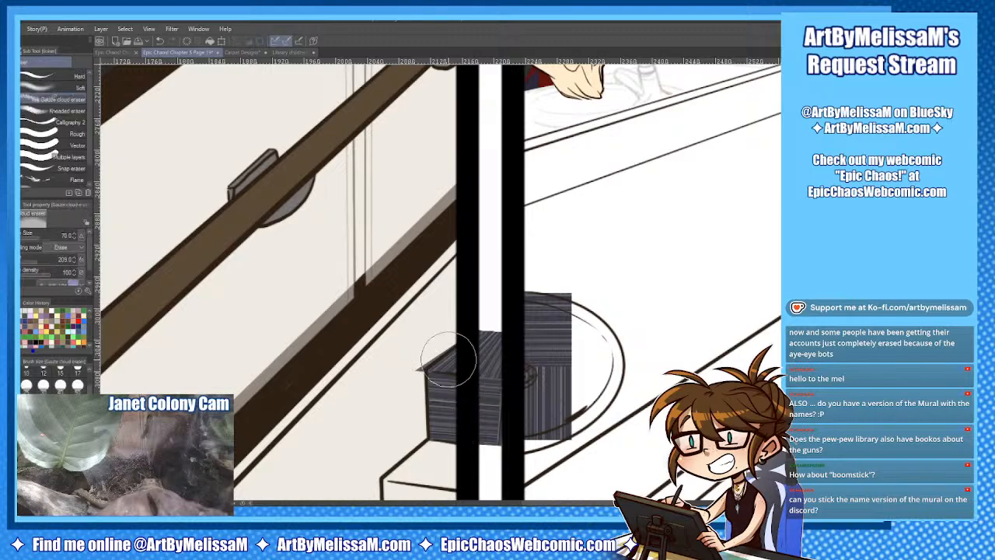
key("bracketleft")
key("bracketleft")
key("bracketleft")
key("bracketleft")
key("bracketleft")
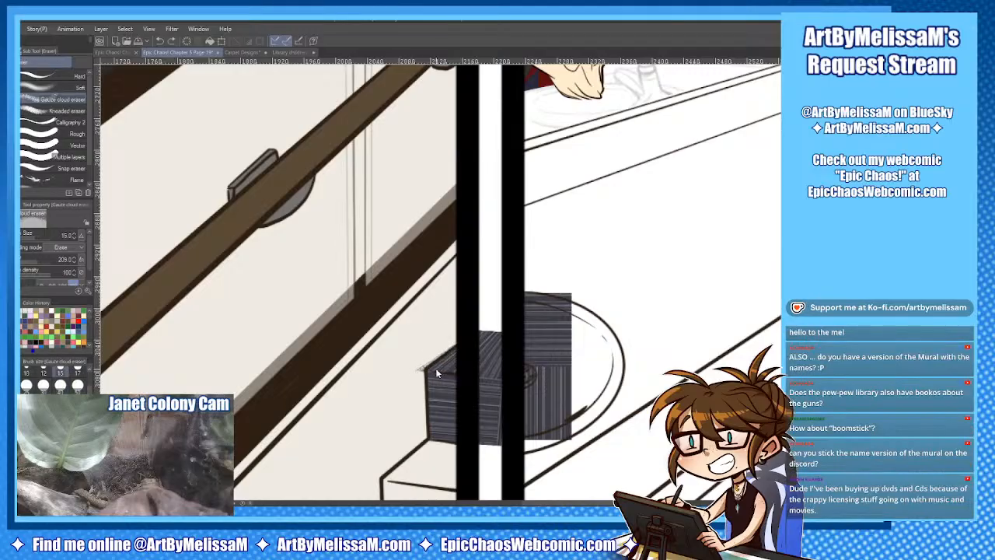
left_click(65, 77)
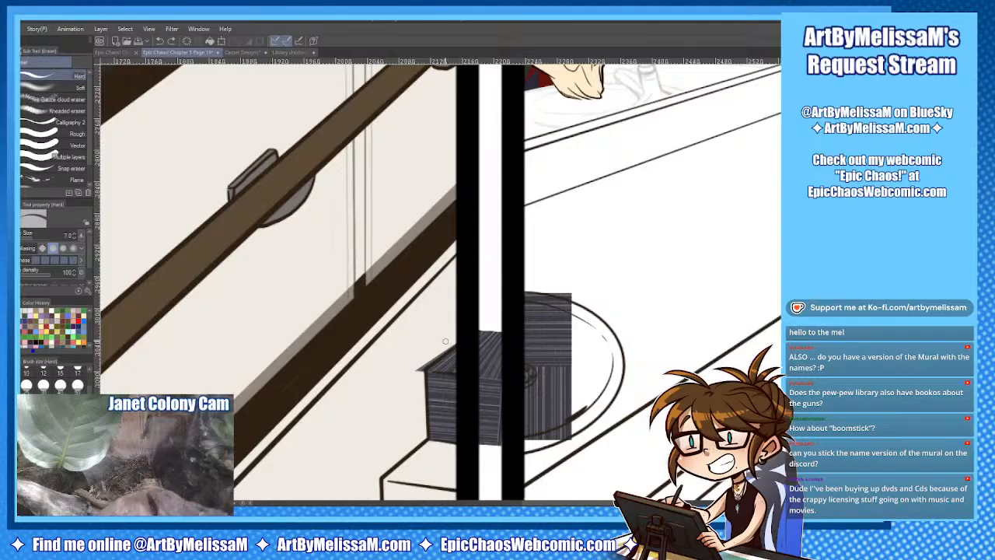
left_click_drag(456, 342, 405, 377)
key("bracketright")
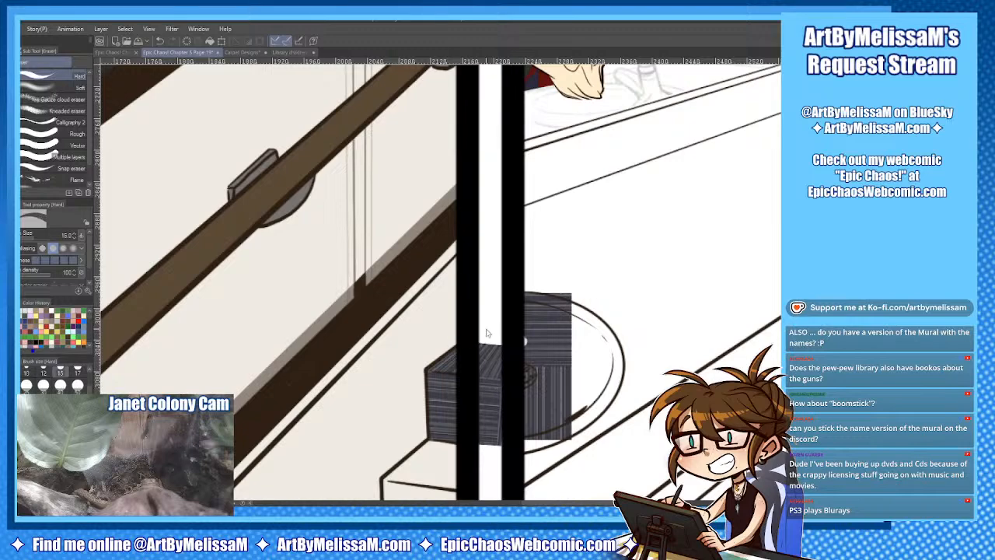
mouse_move(502, 342)
left_mouse_down()
mouse_move(479, 321)
mouse_move(482, 434)
mouse_move(488, 343)
mouse_move(499, 451)
mouse_move(498, 352)
left_mouse_up()
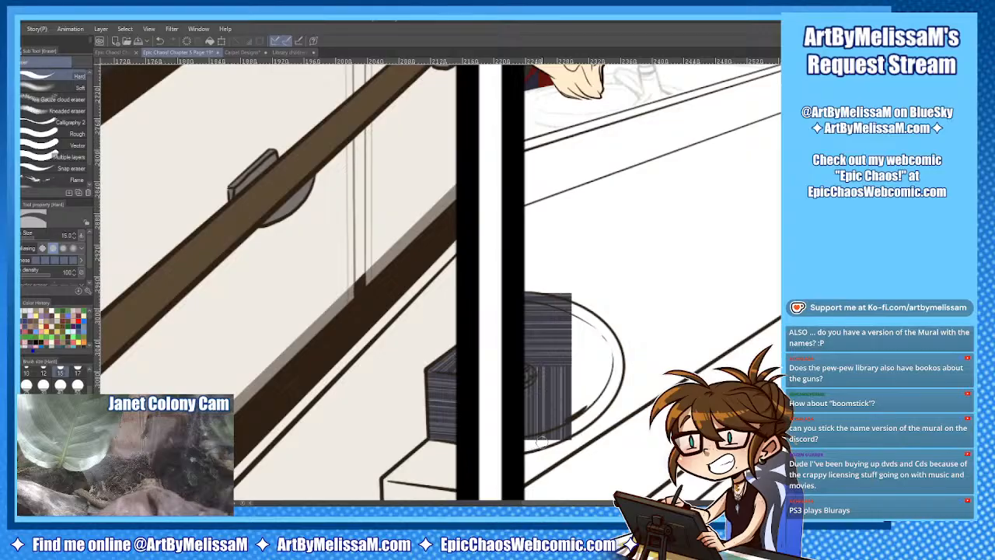
Erase the leftover carpet block covering the sink panel with the Hard eraser at size 60.
key("bracketright")
key("bracketright")
key("bracketright")
key("bracketright")
key("bracketright")
key("bracketright")
mouse_move(528, 284)
left_mouse_down()
mouse_move(532, 483)
mouse_move(559, 262)
mouse_move(568, 448)
mouse_move(576, 314)
mouse_move(558, 490)
left_mouse_up()
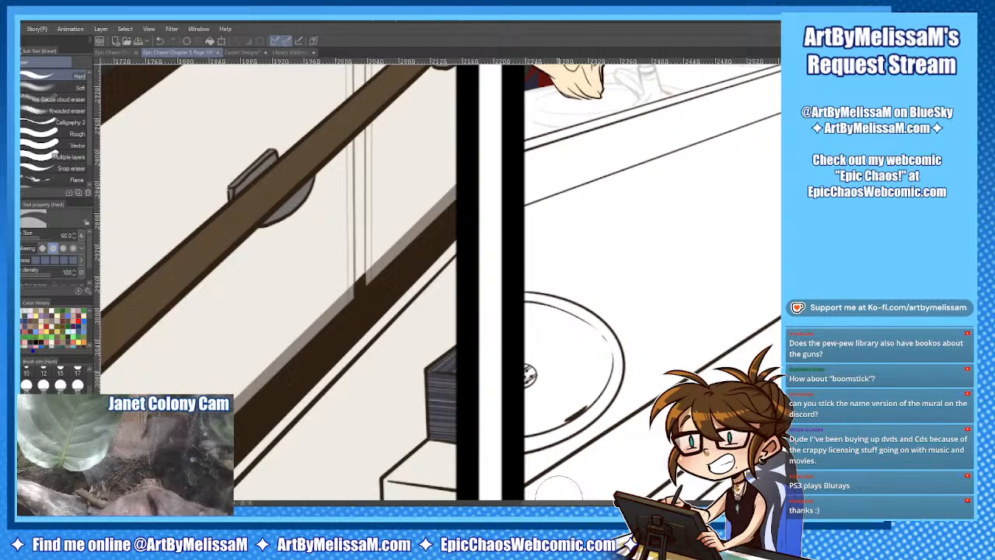
scroll(481, 348, "down", 2)
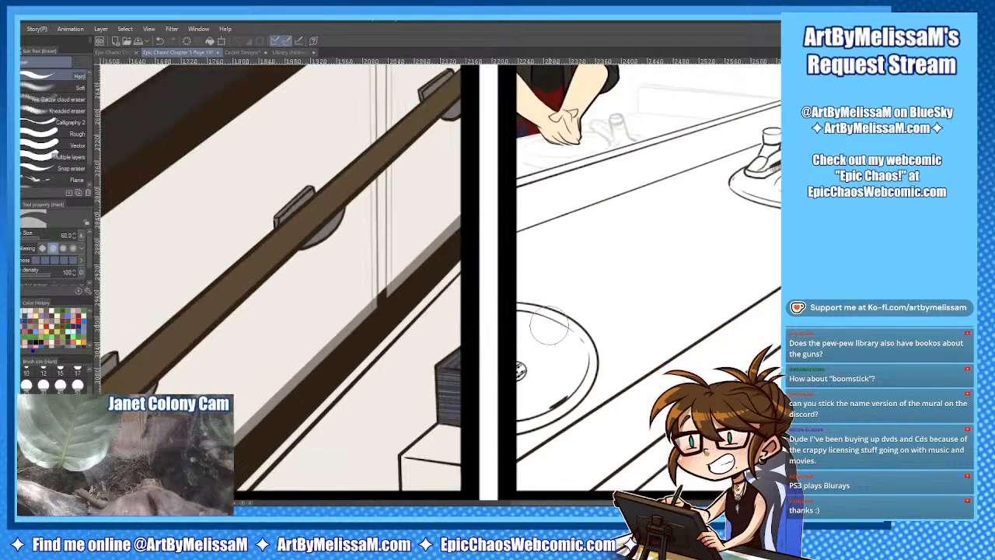
scroll(548, 326, "down", 1)
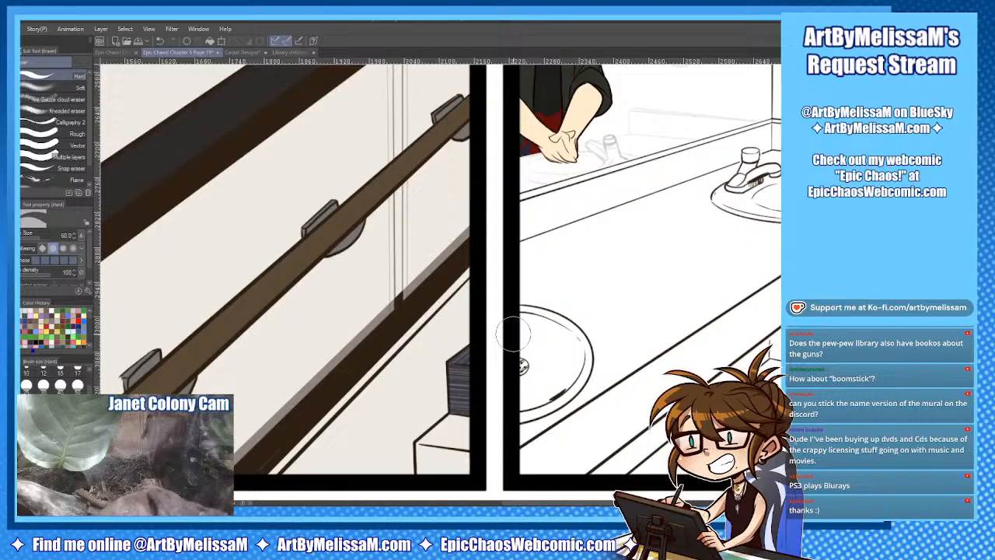
In the Carpet Designs document, replace the old selection with a rectangle one tile wide and two tiles high.
left_click(235, 53)
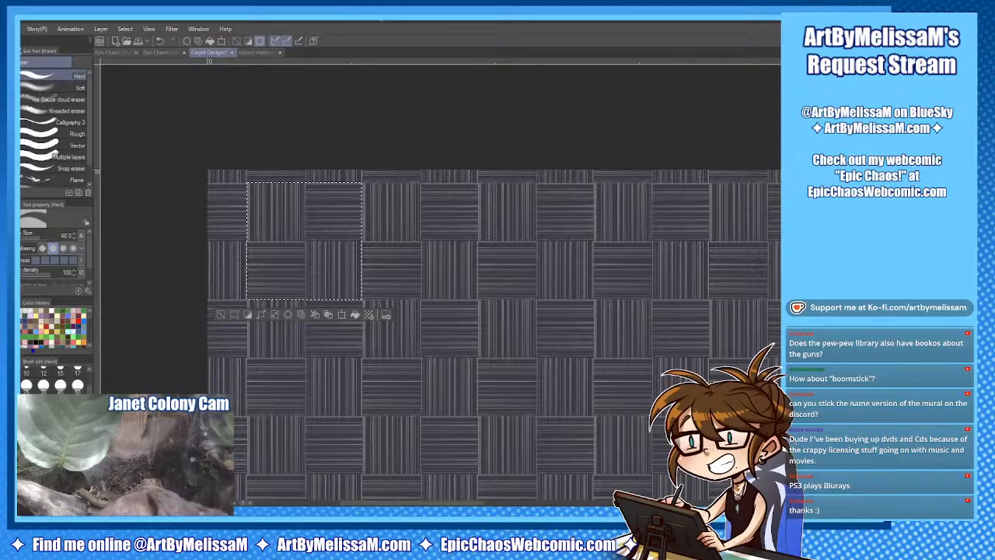
key("m")
key("ctrl+d")
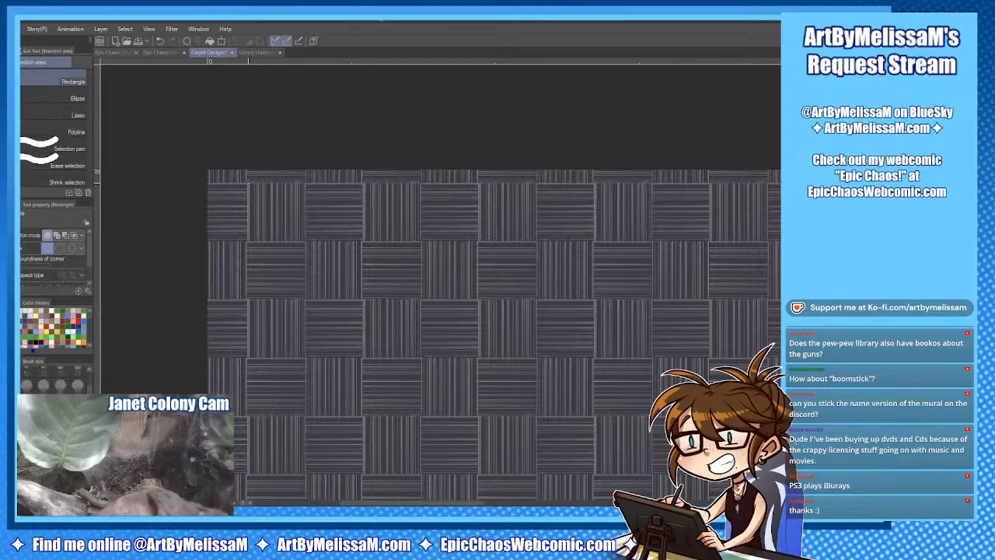
left_click_drag(246, 182, 306, 298)
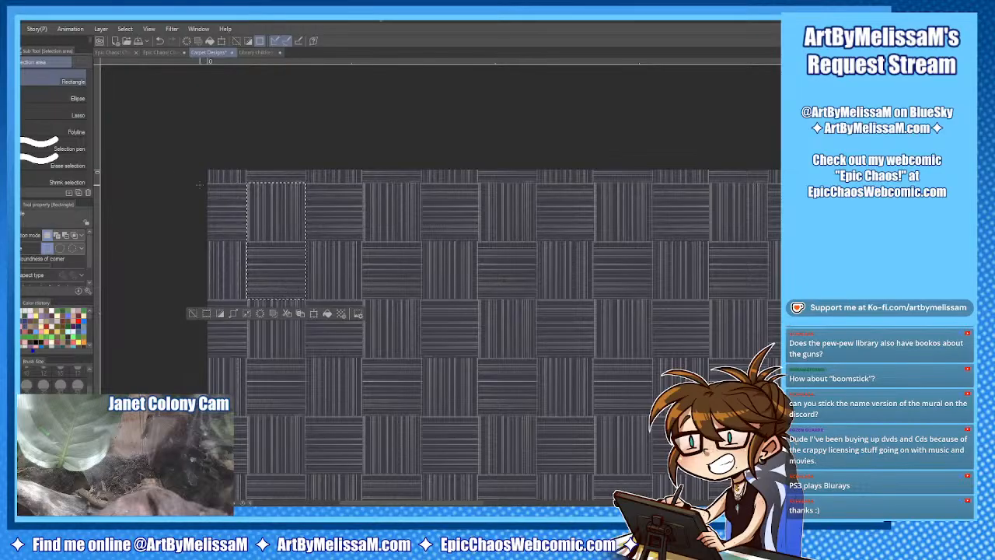
left_click(152, 173)
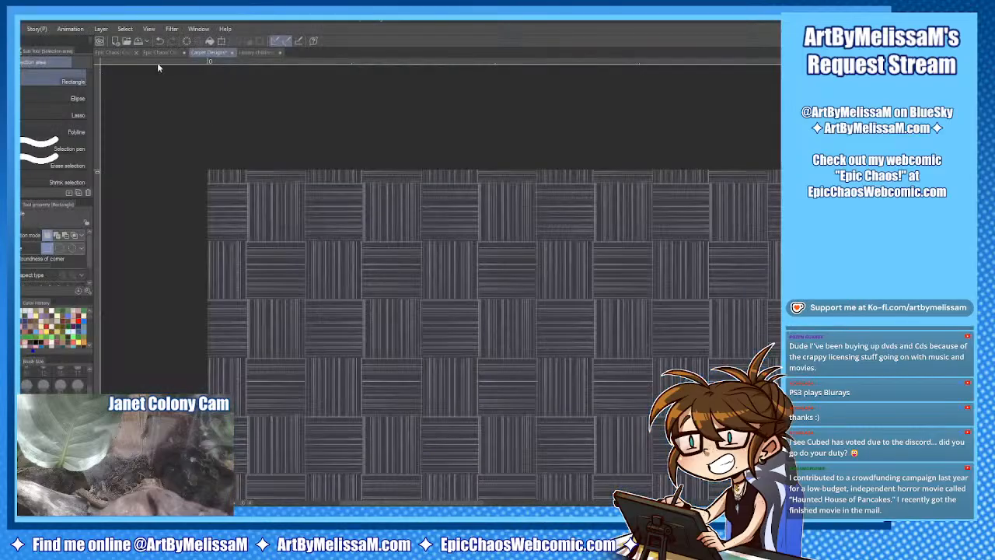
left_click(121, 53)
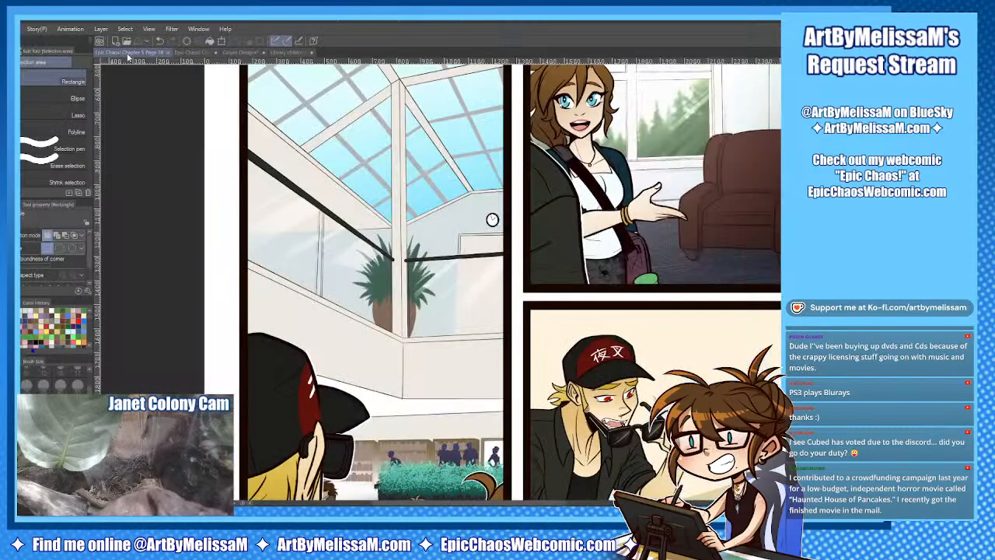
left_click(237, 53)
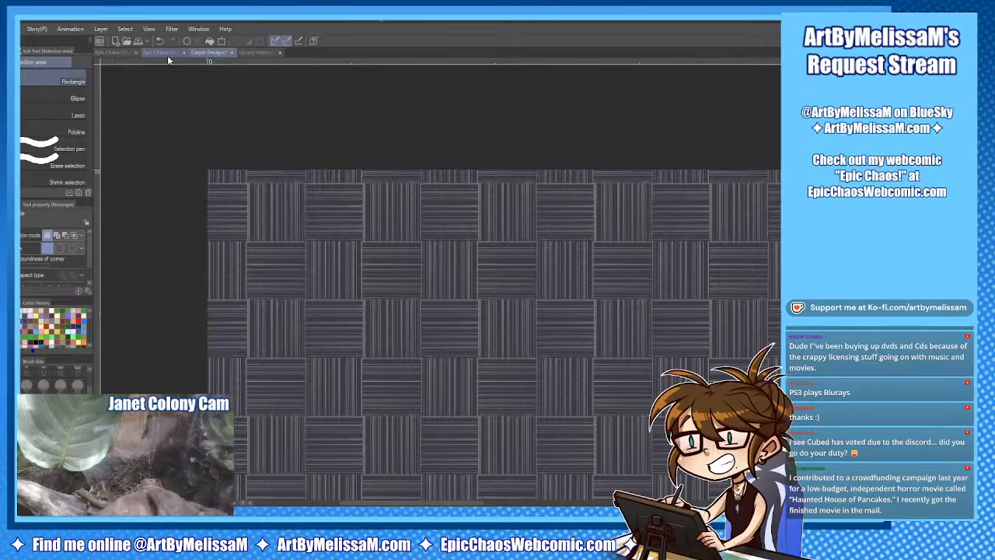
left_click(167, 53)
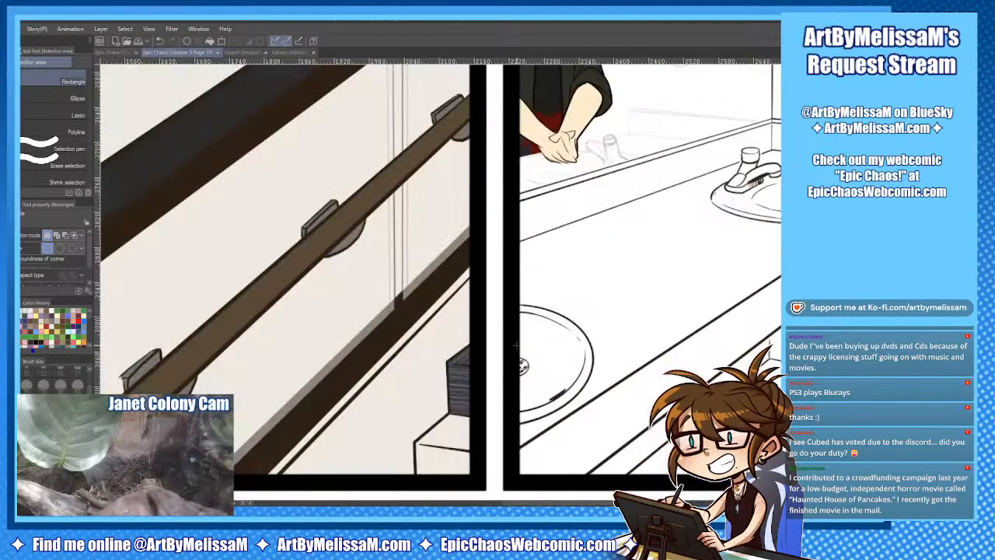
key("ctrl+t")
left_click(493, 435)
left_click(244, 52)
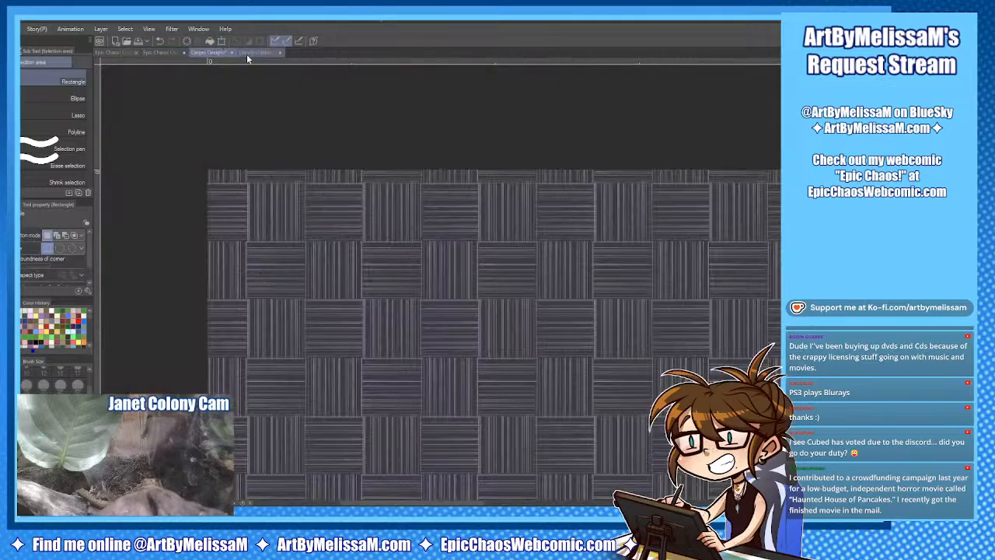
Restore the two-tile selection in Carpet Designs, copy it into the Page 19 document and start transforming the pasted piece.
left_click(153, 68)
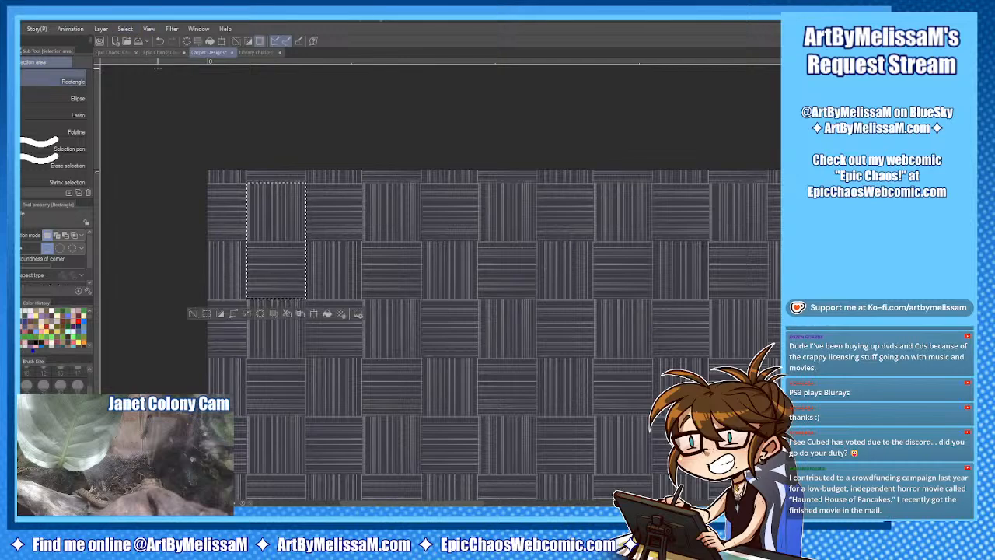
left_click(155, 53)
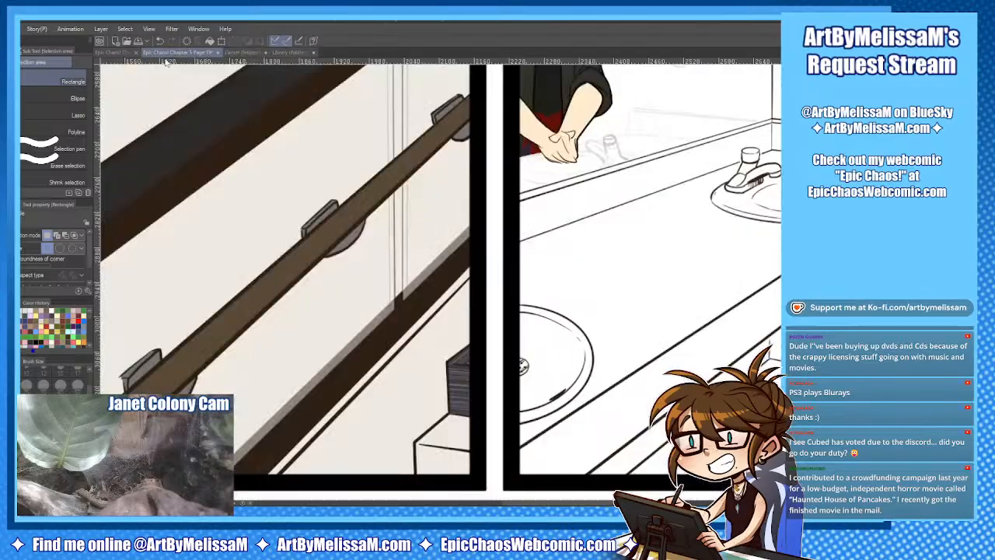
left_click_drag(435, 327, 414, 179)
left_click_drag(501, 219, 502, 325)
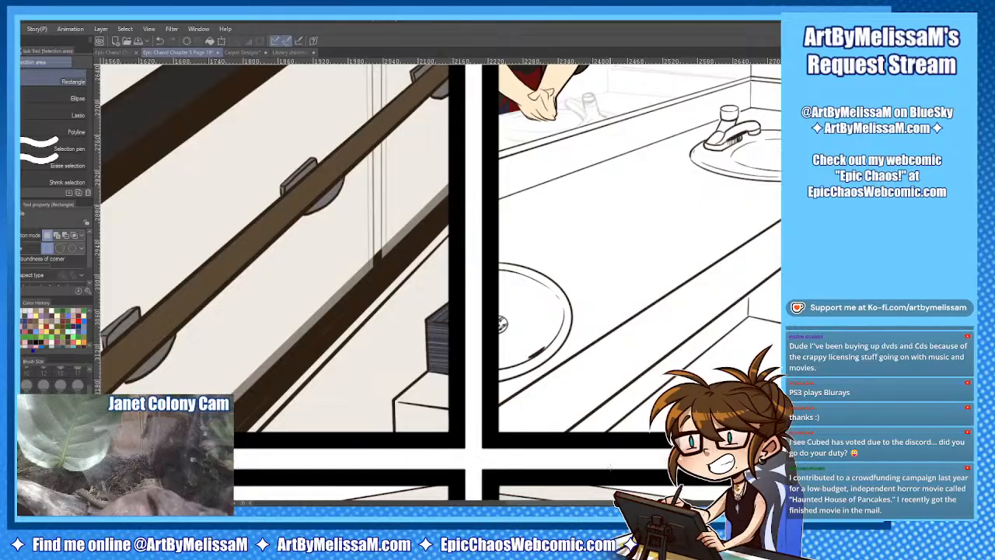
key("ctrl+t")
Move the pasted two-tile carpet piece from the page's upper corner onto the lowest stairs at the staircase panel's corner and commit it.
scroll(489, 325, "down", 1)
scroll(489, 325, "down", 3)
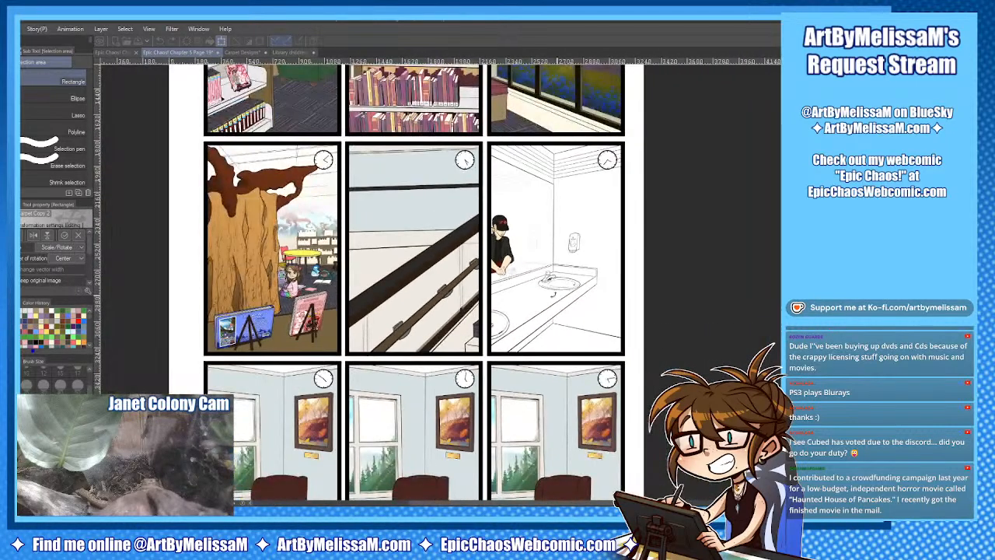
left_click_drag(237, 125, 559, 487)
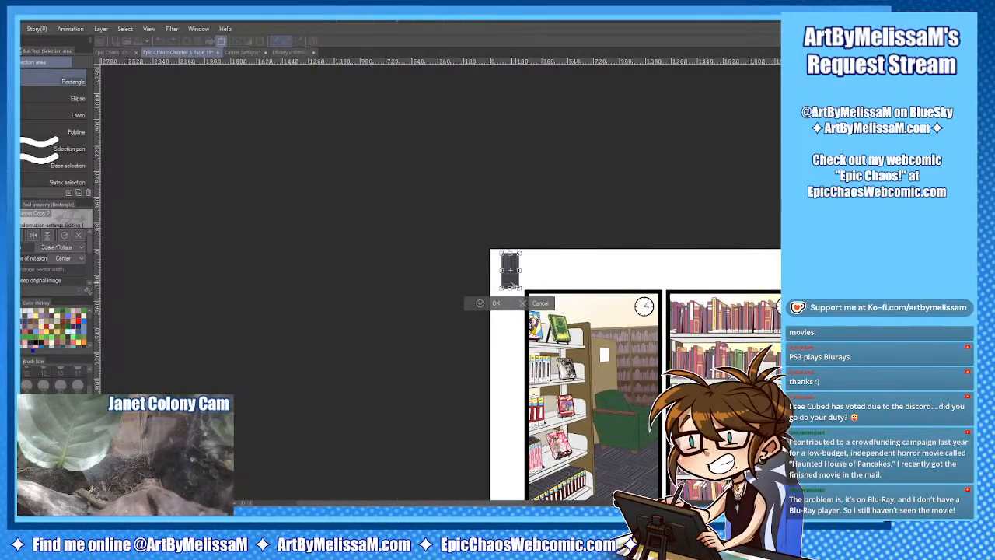
left_click_drag(513, 283, 591, 168)
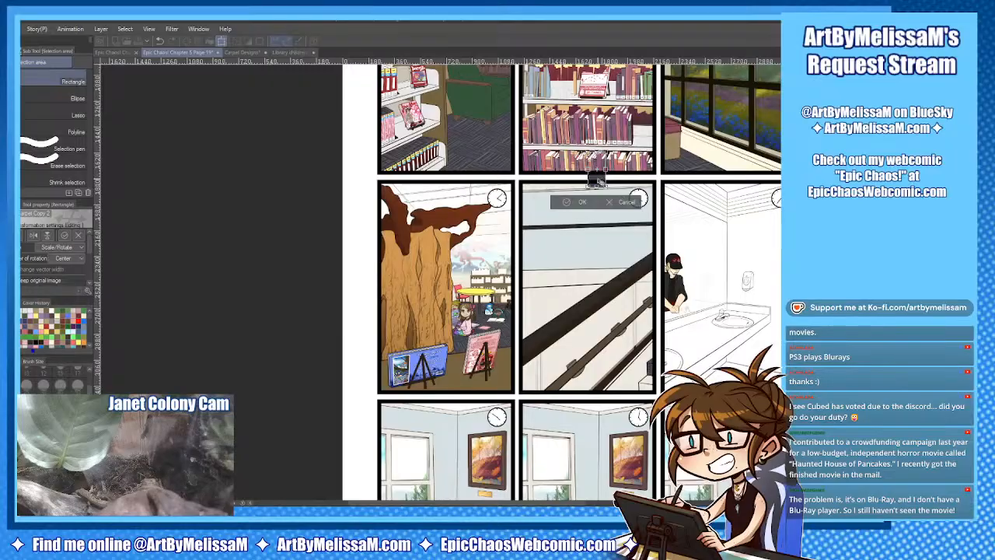
left_click_drag(622, 200, 529, 237)
scroll(575, 211, "up", 2)
scroll(535, 197, "up", 4)
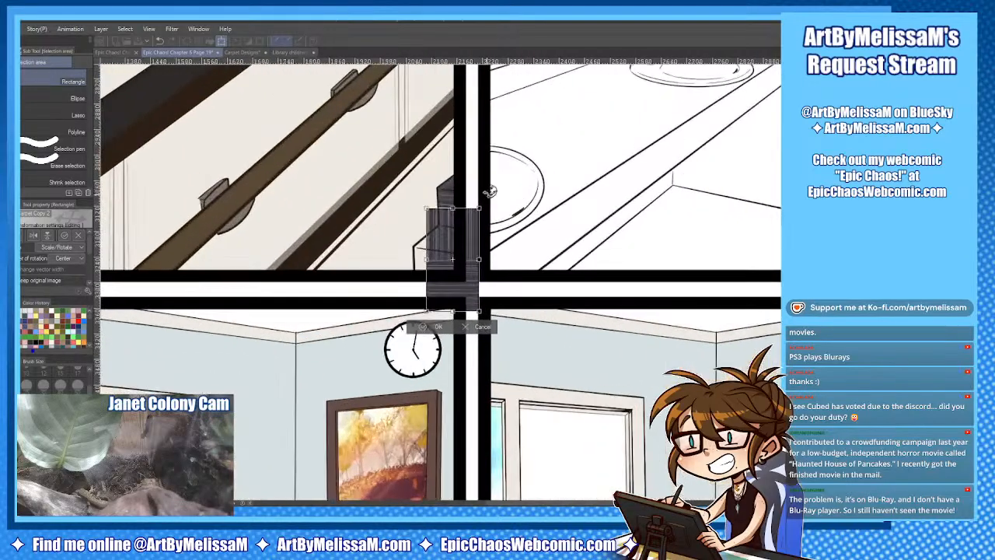
left_click(402, 397)
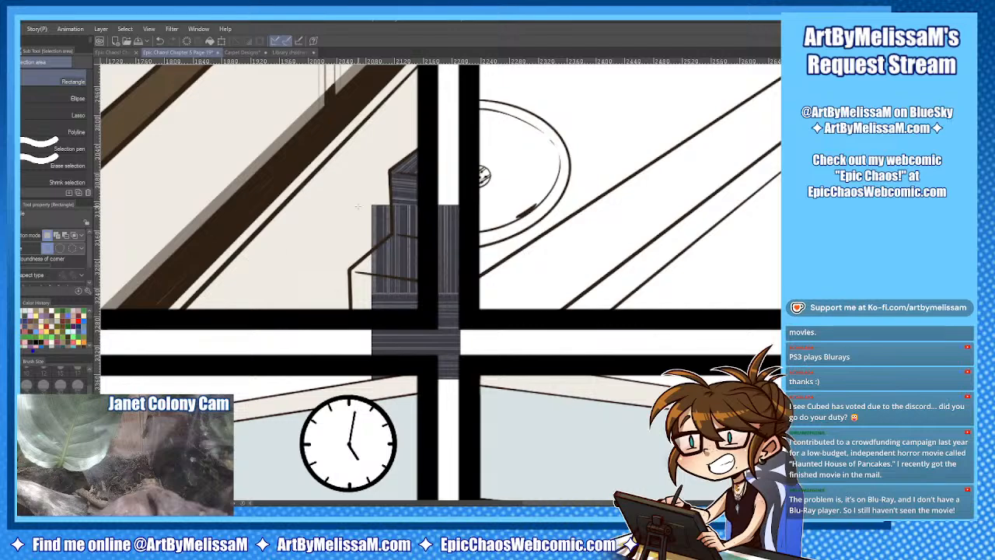
Select the upper carpet tile, distort it with Free Transform to fit the stair tread, and deselect it.
left_click_drag(365, 187, 508, 254)
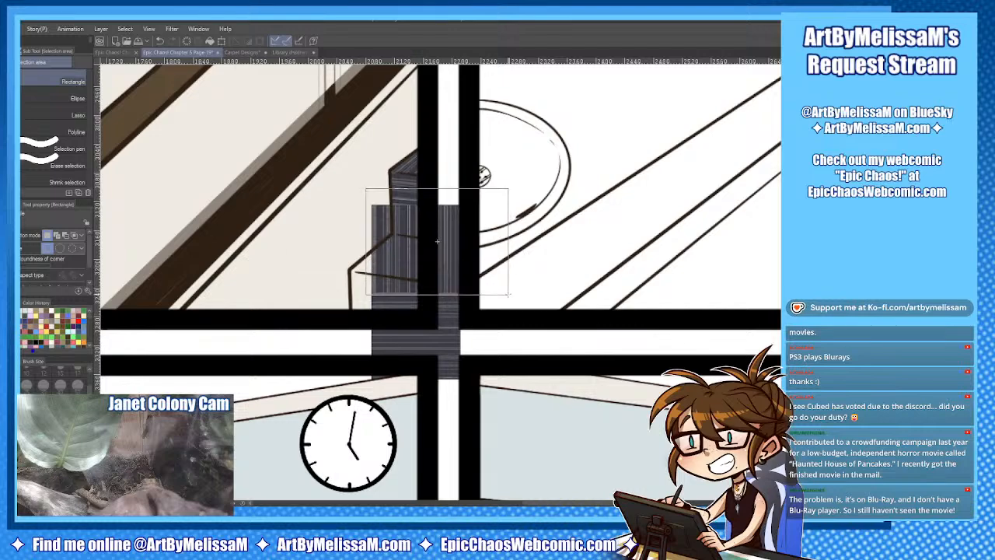
left_click_drag(509, 293, 508, 293)
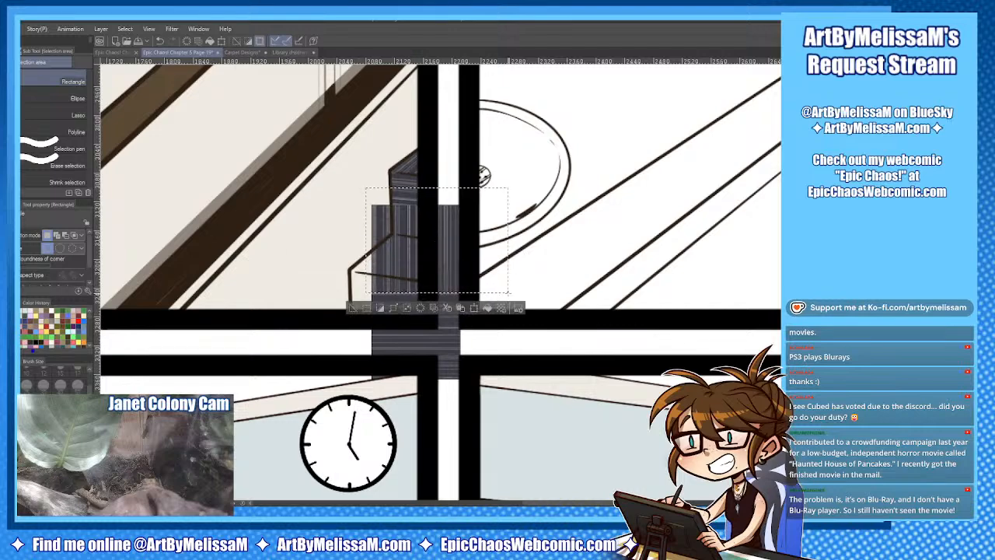
key("ctrl+t")
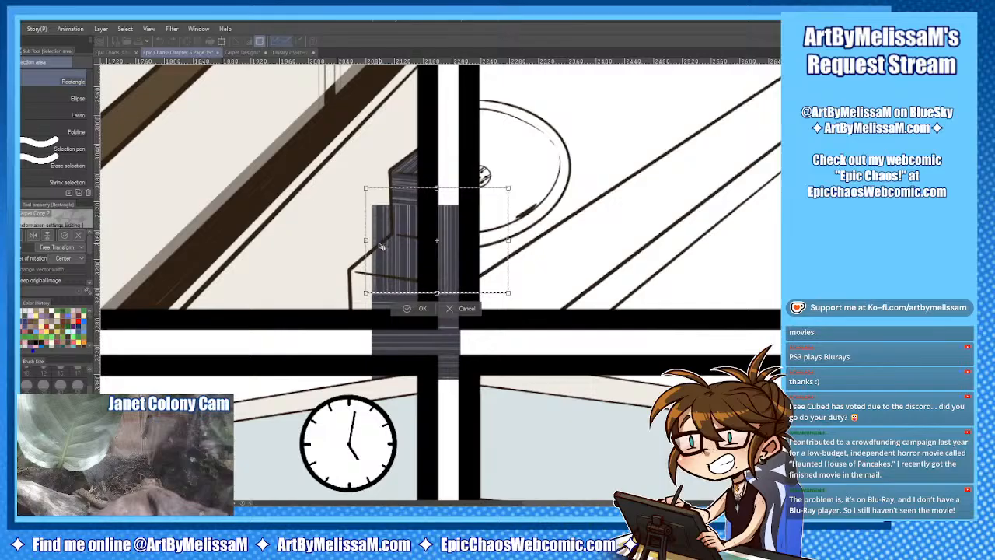
left_click_drag(366, 293, 351, 272)
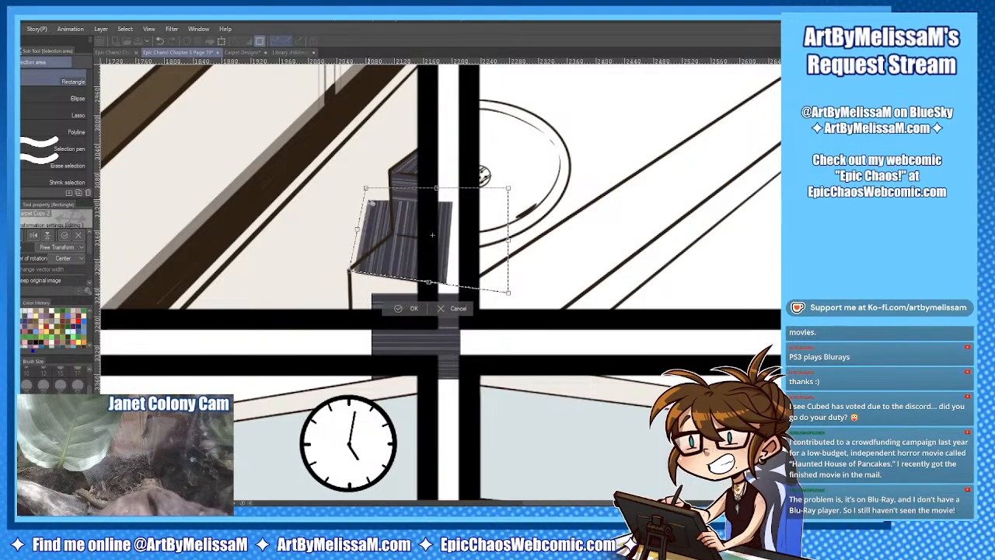
left_click_drag(366, 188, 391, 234)
left_click_drag(349, 269, 347, 271)
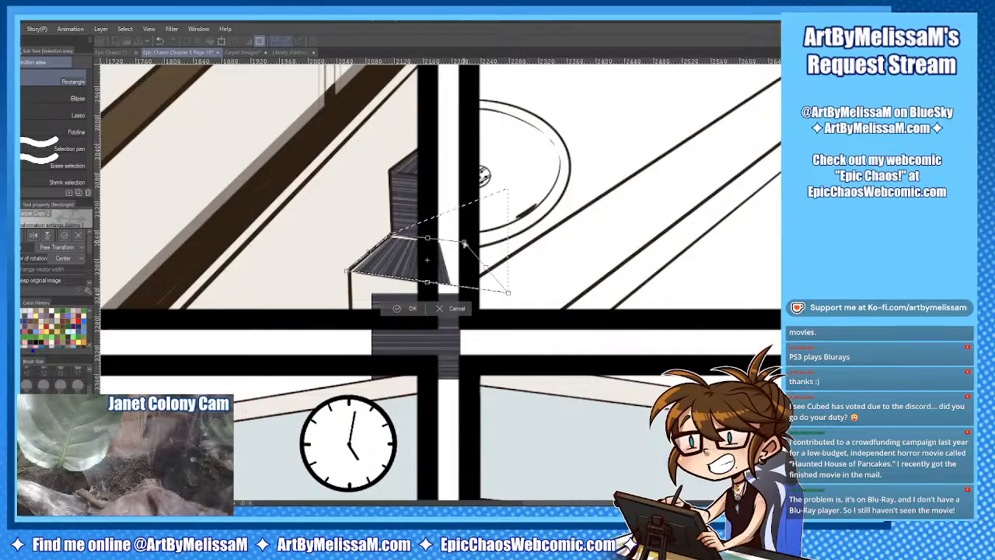
left_click_drag(464, 243, 477, 242)
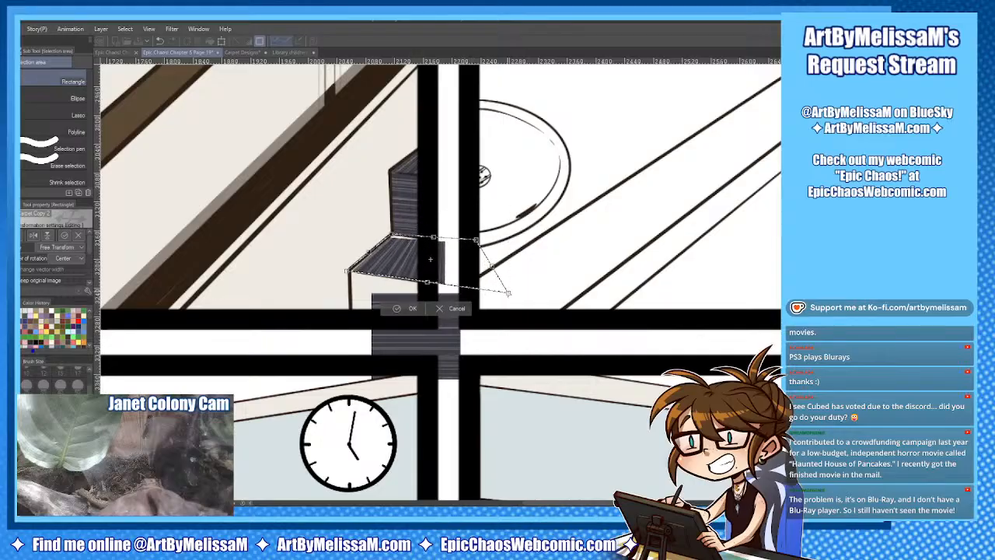
left_click_drag(483, 292, 454, 287)
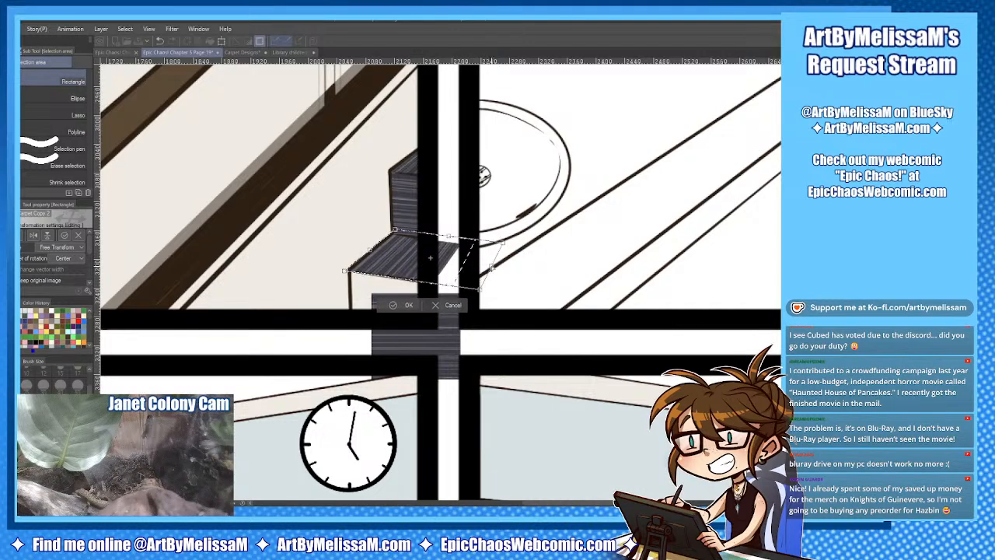
left_click_drag(495, 266, 498, 266)
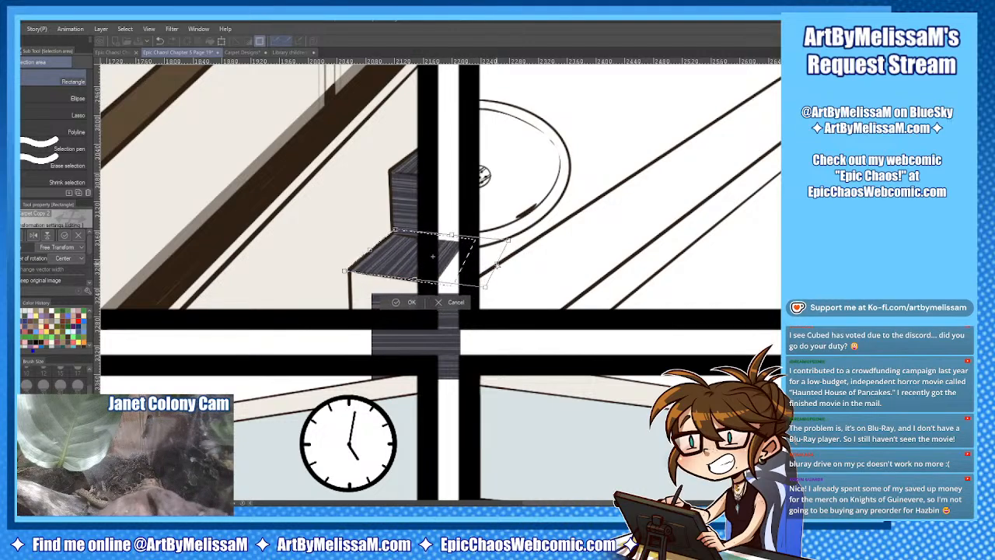
key("Return")
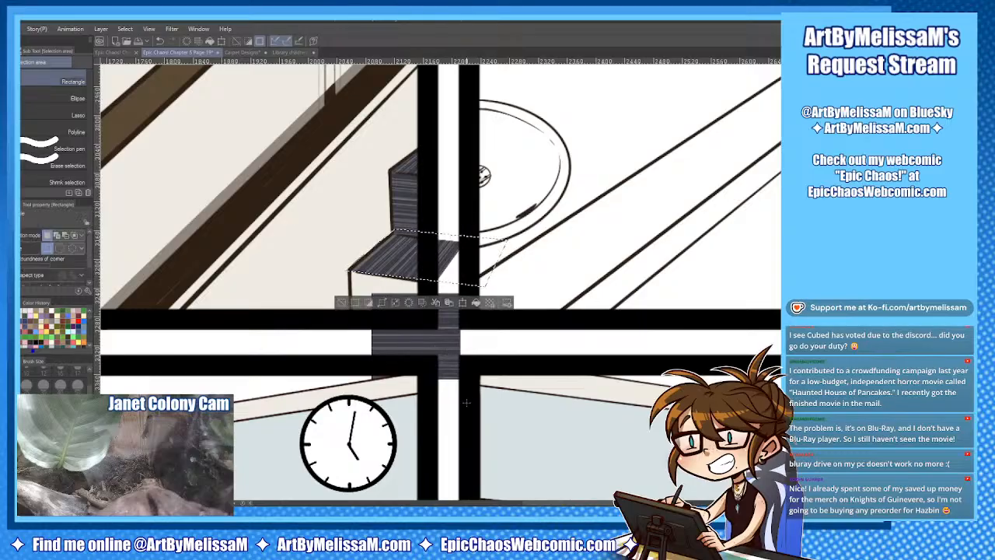
key("ctrl+d")
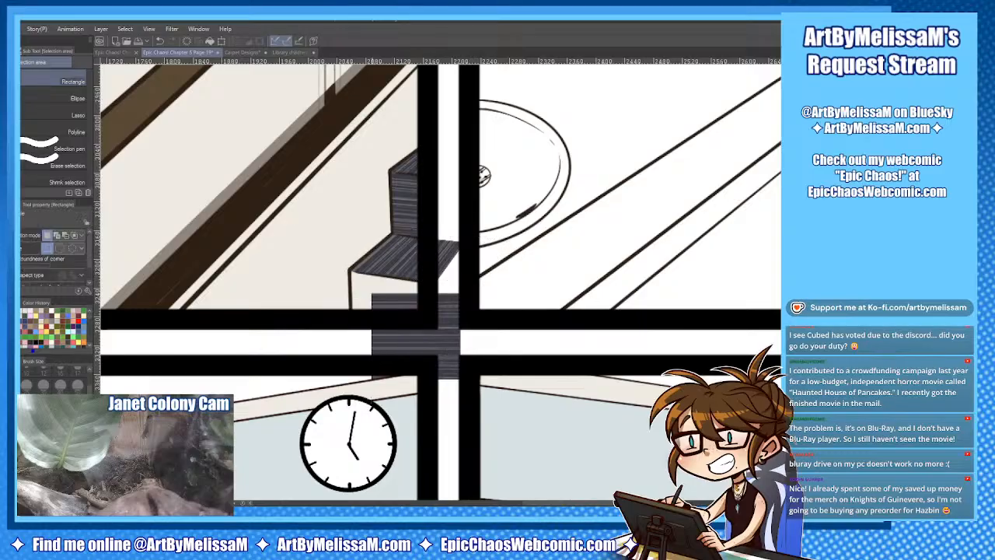
Select the remaining lower carpet tile, distort it with Free Transform to fit the riser below the tread, and deselect it.
left_click_drag(369, 381, 464, 290)
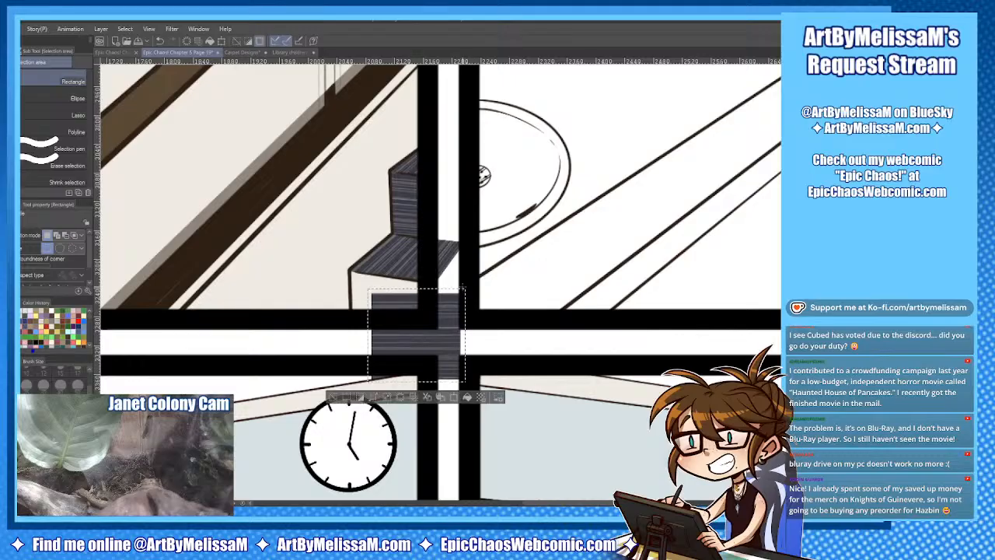
key("ctrl+t")
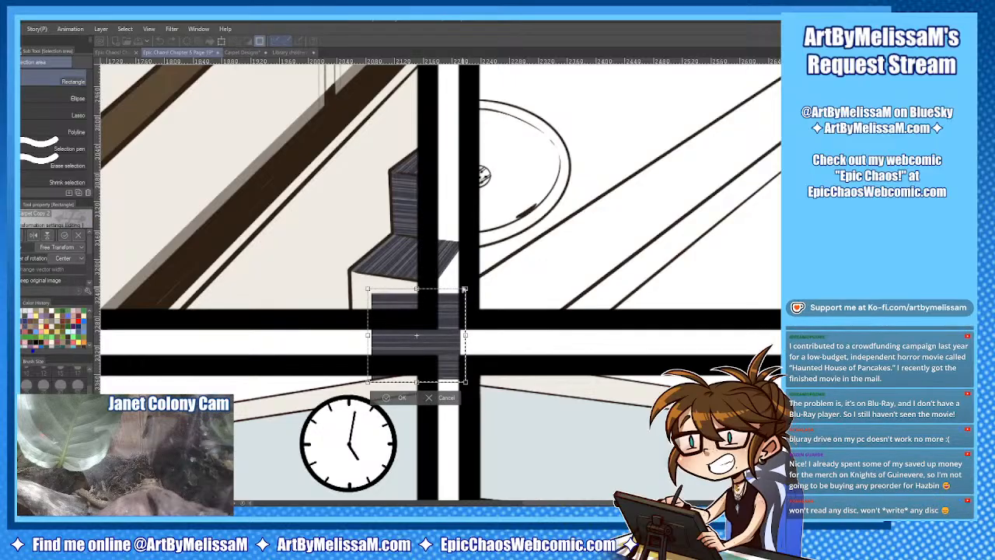
left_click_drag(370, 290, 340, 265)
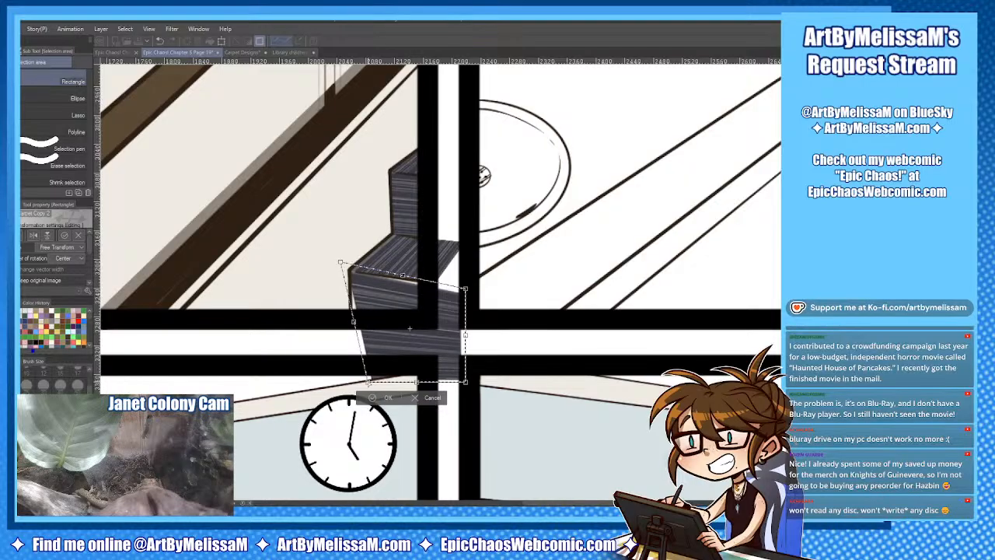
left_click_drag(368, 381, 350, 356)
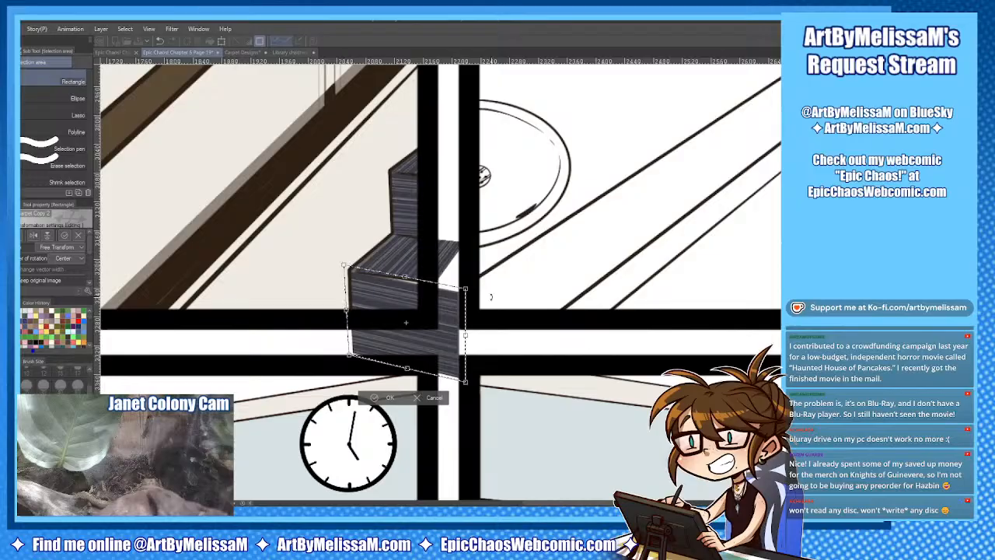
left_click_drag(470, 284, 468, 284)
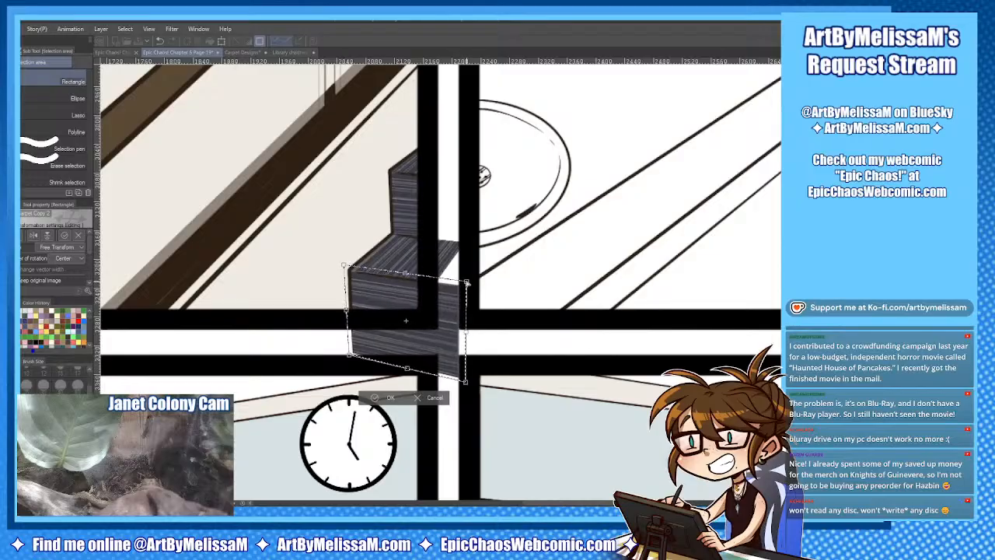
left_click_drag(469, 380, 458, 368)
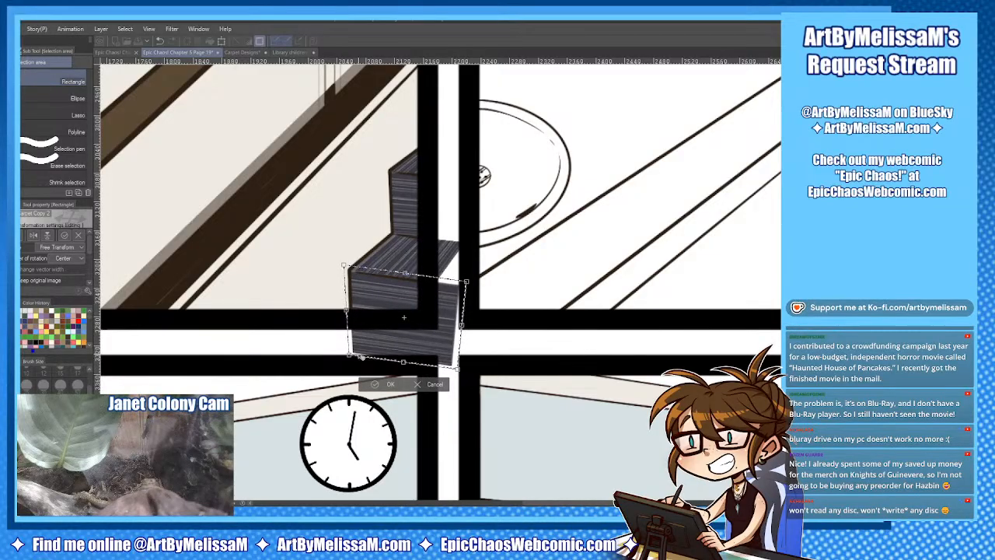
left_click_drag(348, 349, 350, 328)
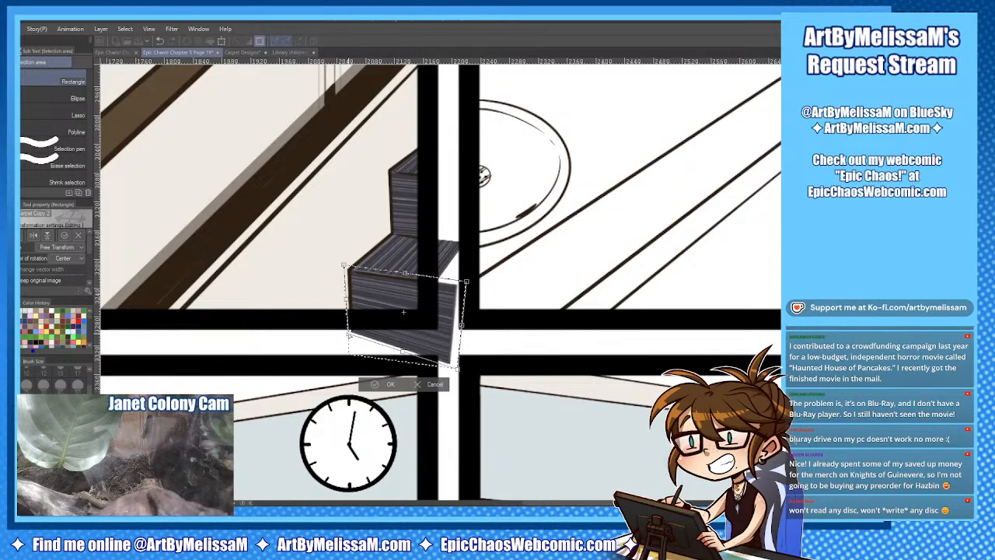
left_click_drag(465, 284, 437, 278)
left_click_drag(459, 365, 442, 353)
left_click(377, 366)
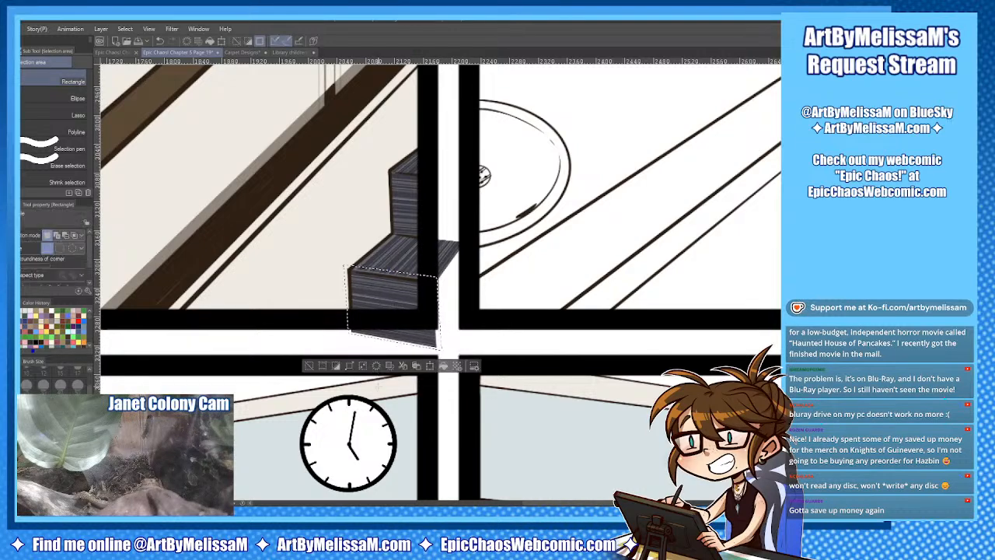
key("ctrl+d")
Erase the carpet overhanging into the white gutters beside and below the staircase panel with the Hard eraser at size 10.
key("e")
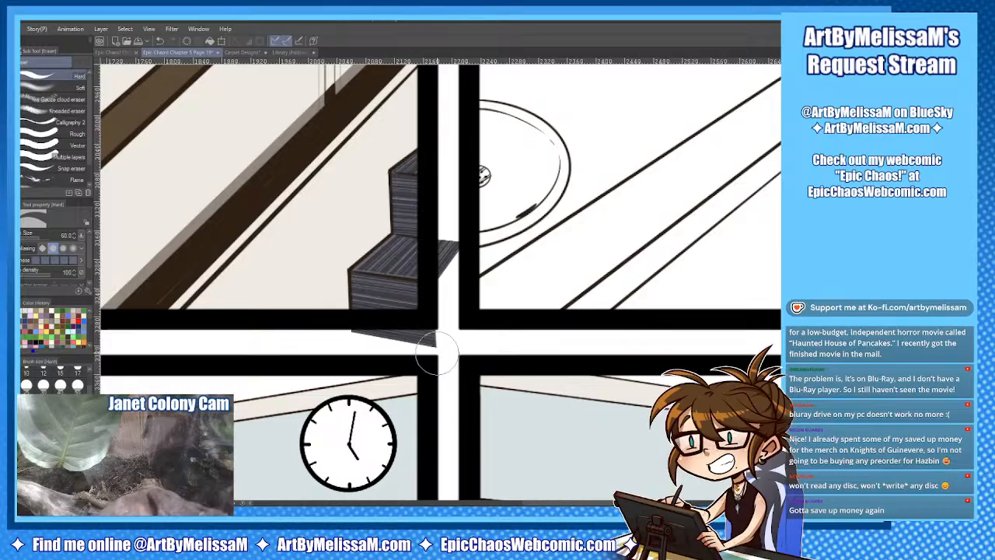
key("[")
key("[")
key("[")
key("[")
key("[")
key("[")
key("[")
key("[")
key("[")
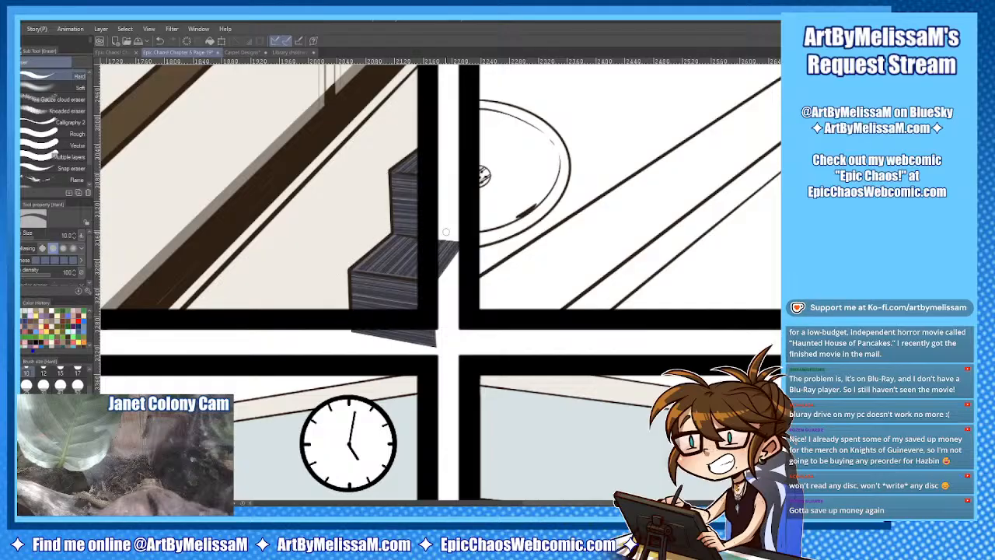
mouse_move(443, 230)
left_mouse_down()
mouse_move(439, 295)
mouse_move(451, 285)
mouse_move(459, 230)
mouse_move(453, 299)
left_mouse_up()
mouse_move(348, 330)
left_mouse_down()
mouse_move(442, 329)
mouse_move(435, 346)
mouse_move(364, 339)
left_mouse_up()
left_click(441, 330, "shift")
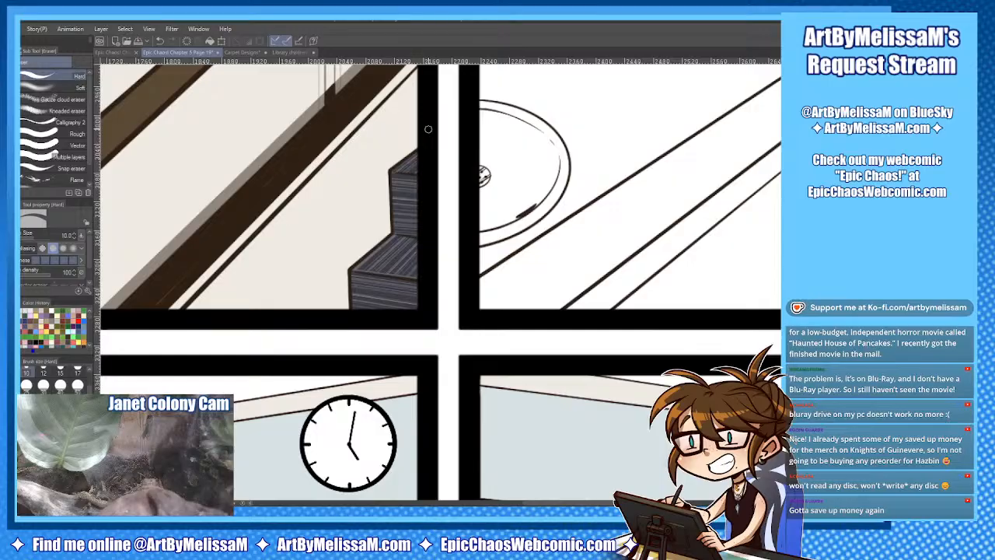
Outline the wall section below the thick handrail, between the panel's left border and the first vertical trim, with a Polyline selection.
scroll(484, 176, "down", 3)
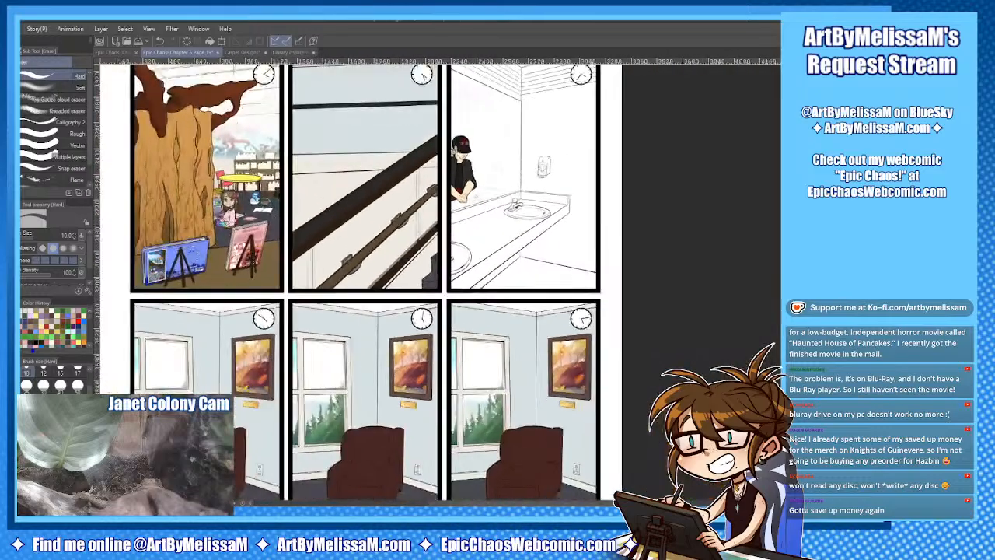
scroll(466, 224, "up", 3)
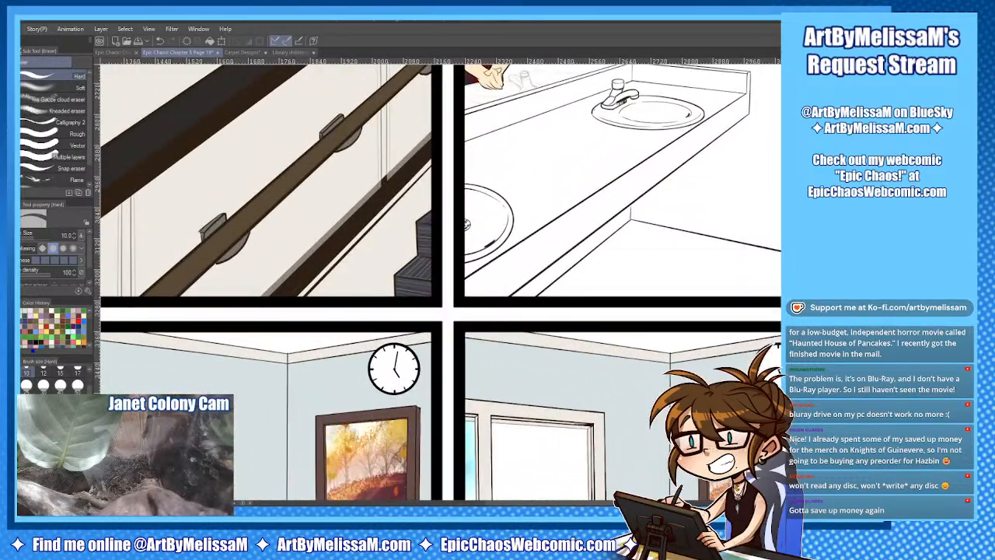
left_click_drag(404, 233, 571, 331)
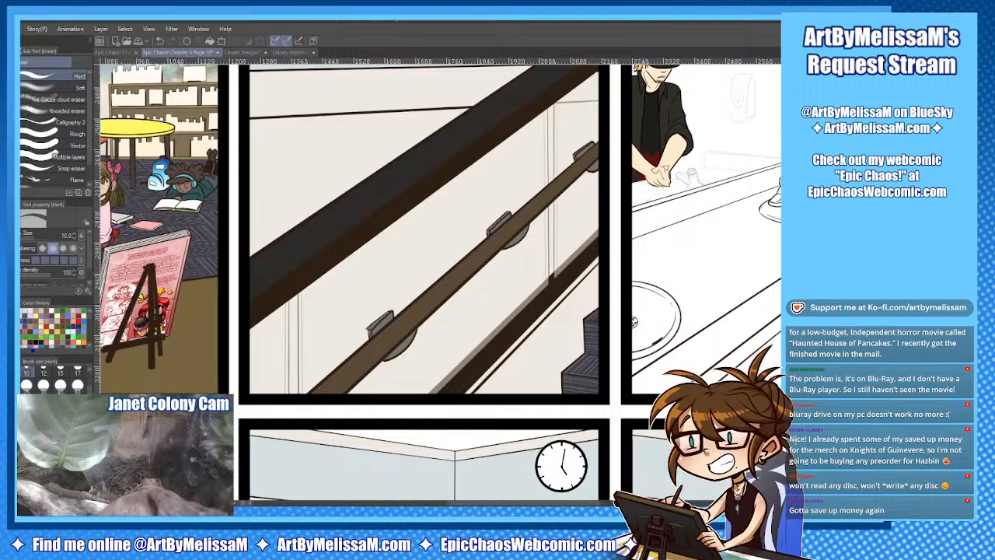
key("m")
left_click(43, 131)
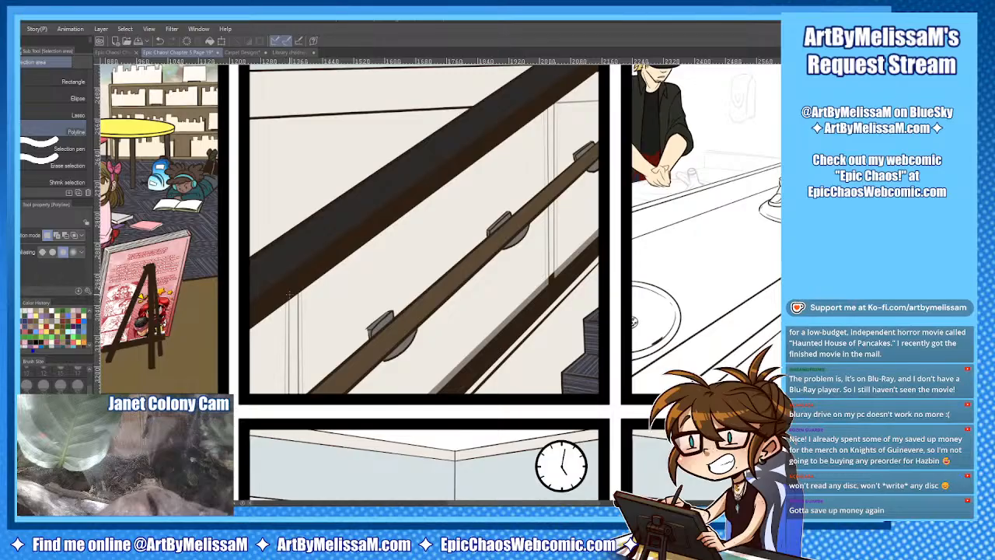
left_click(288, 295)
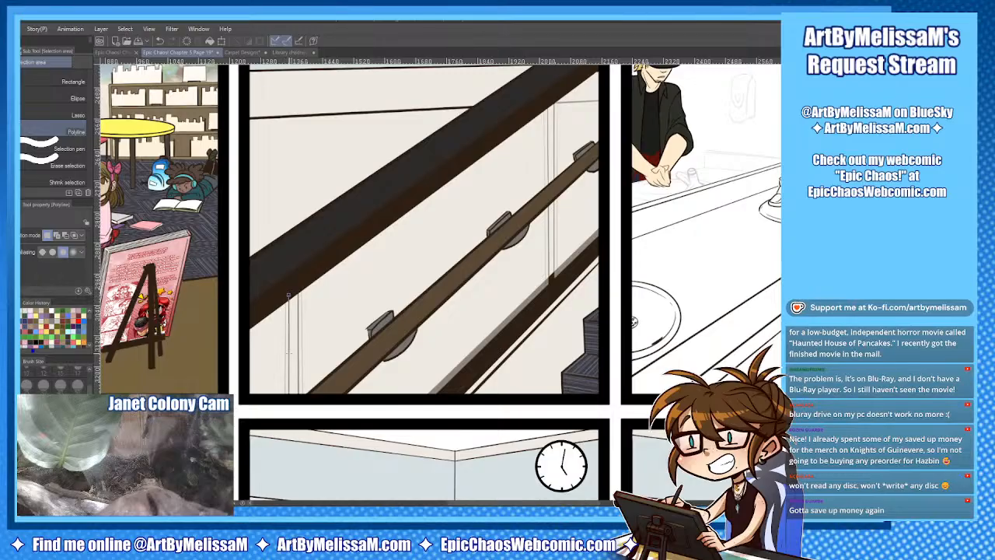
left_click(289, 397)
left_click(246, 395)
double_click(245, 325)
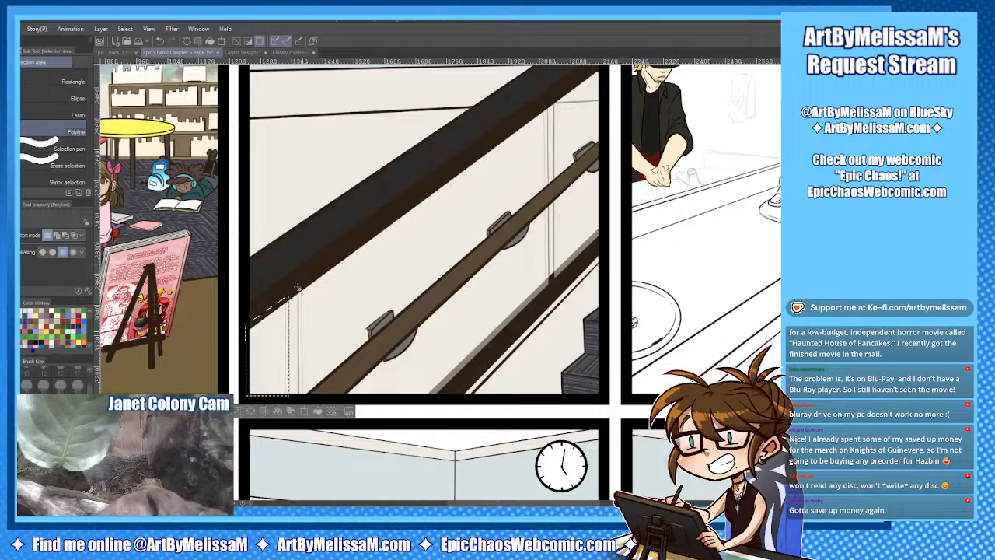
Add the large middle wall section between the two vertical trims, from the thick handrail down to the baseboard, to the selection.
left_click(299, 394)
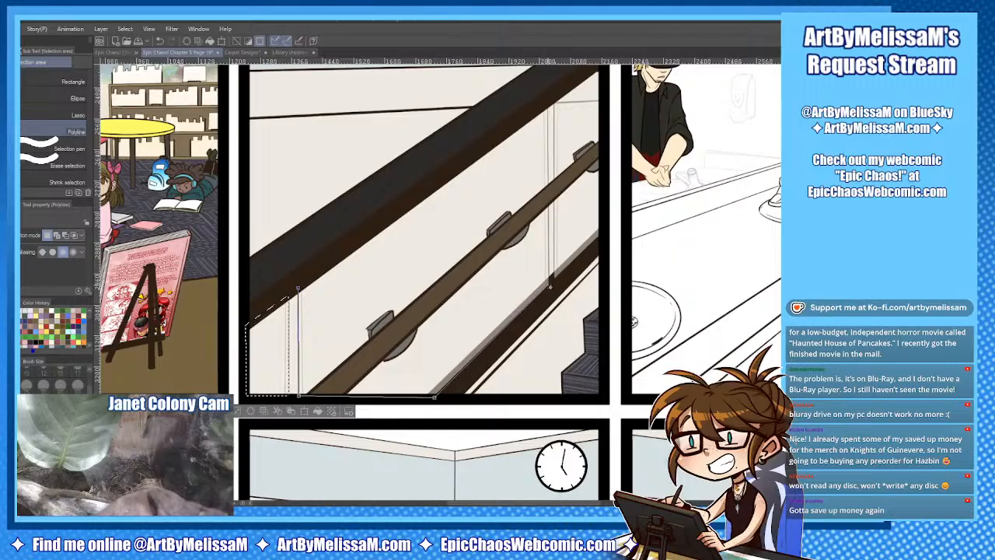
left_click(550, 283)
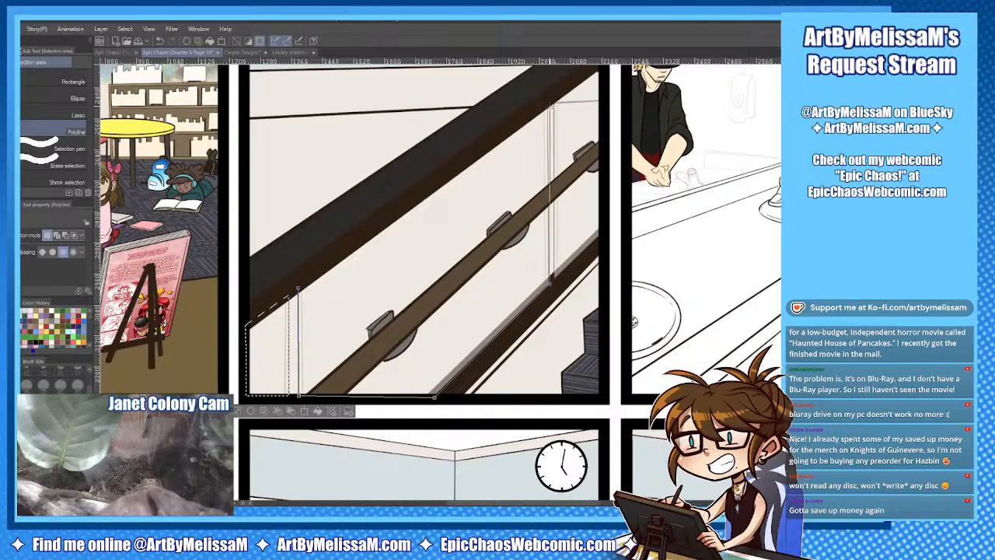
double_click(314, 286)
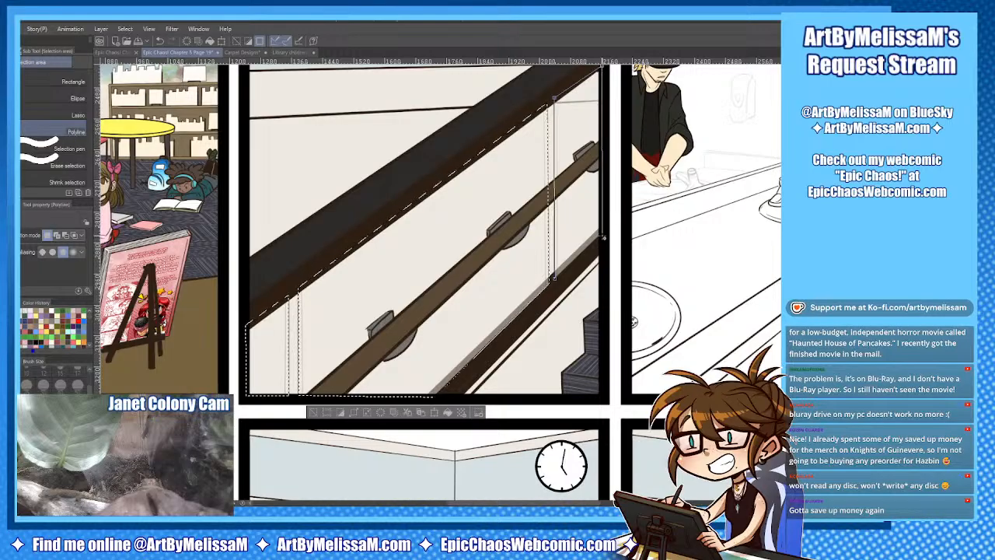
Add the wall section beyond the second vertical trim to the selection, clear the fill of all selected wall sections, and deselect.
left_click(603, 238)
left_click(555, 278)
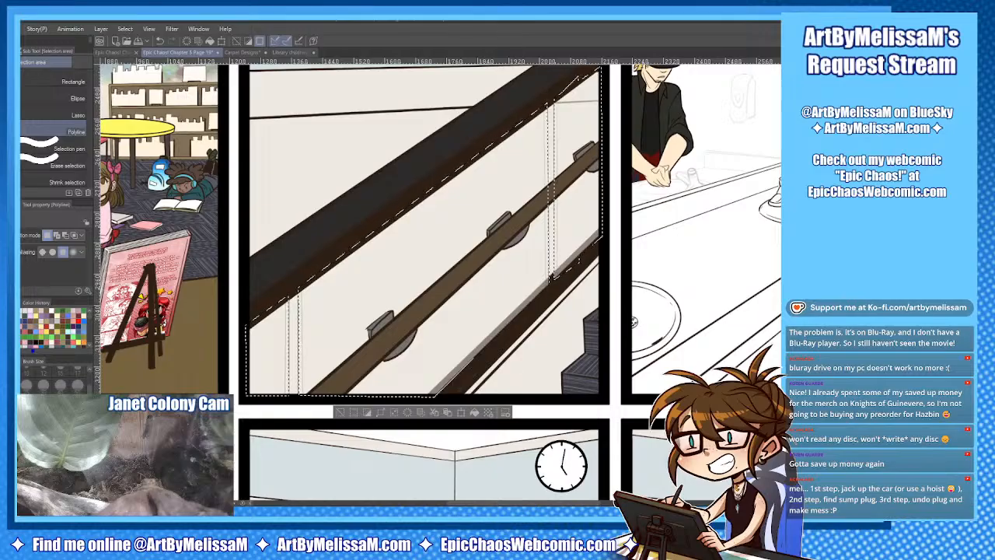
key("Delete")
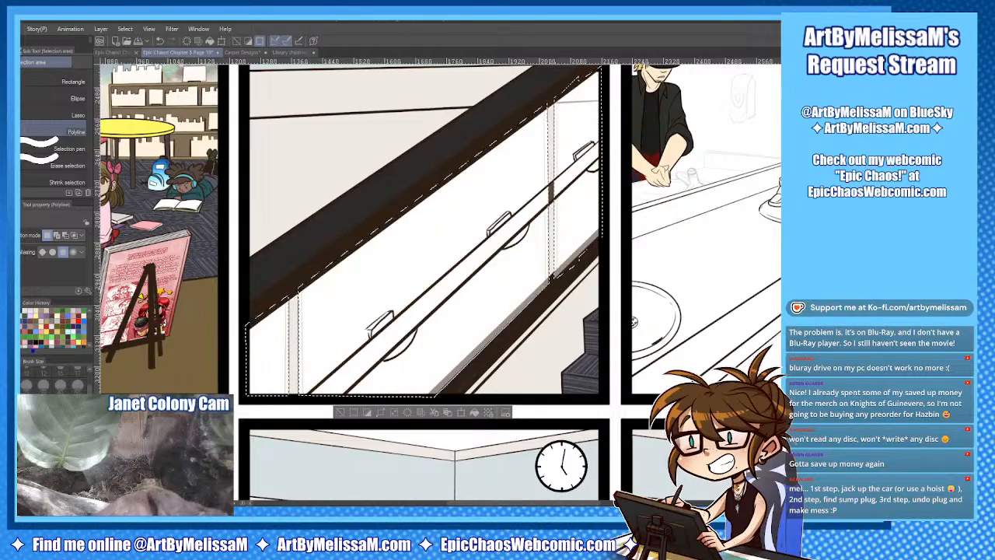
key("ctrl+d")
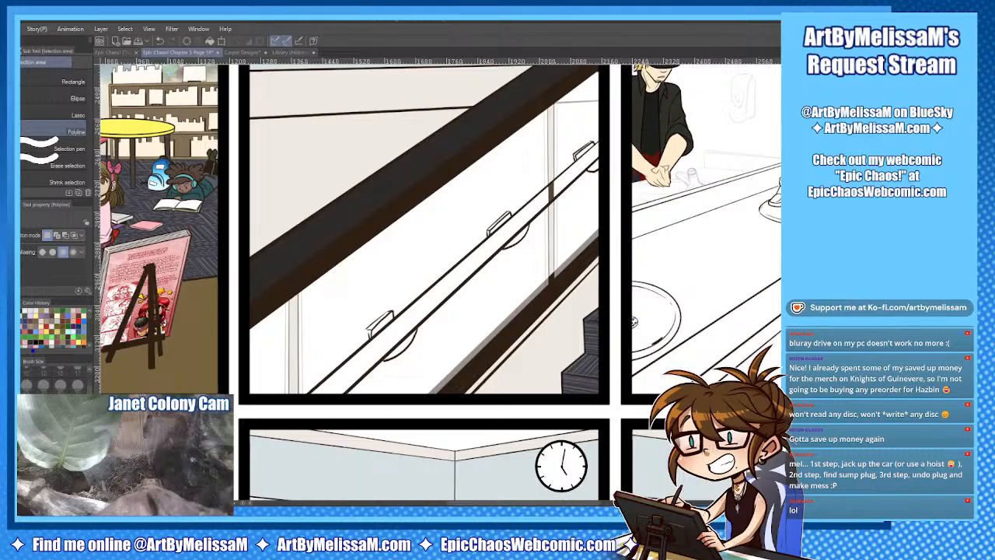
key("ctrl+z")
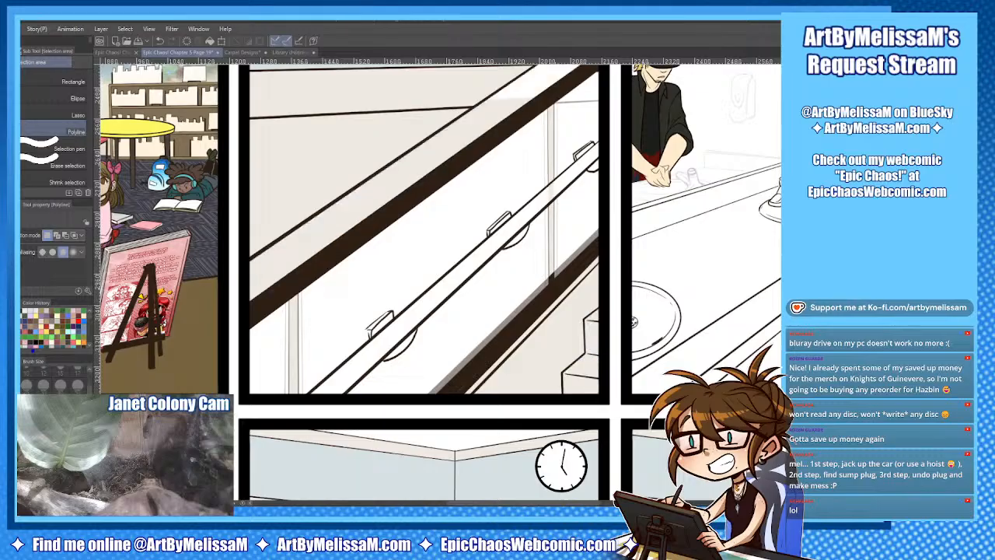
key("ctrl+y")
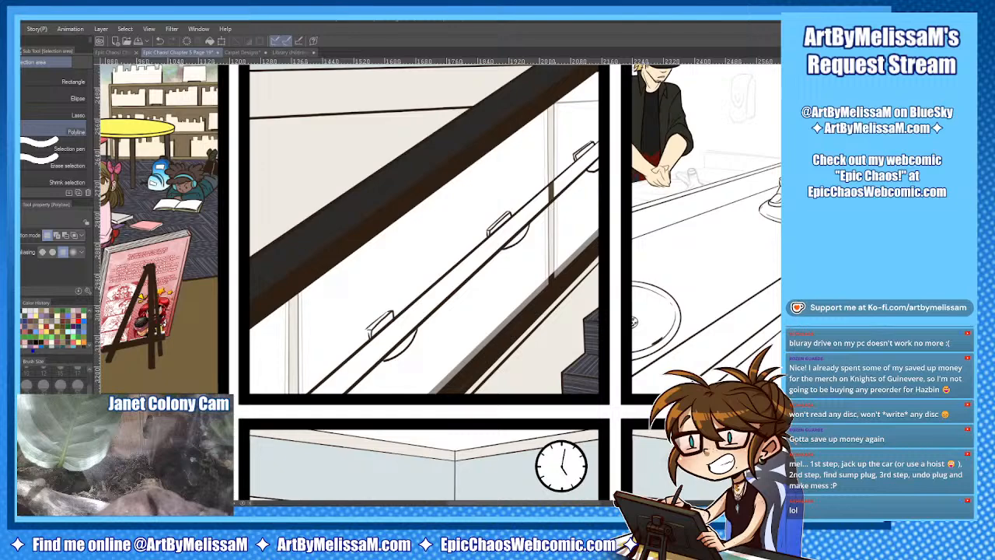
key("ctrl+z")
key("ctrl+y")
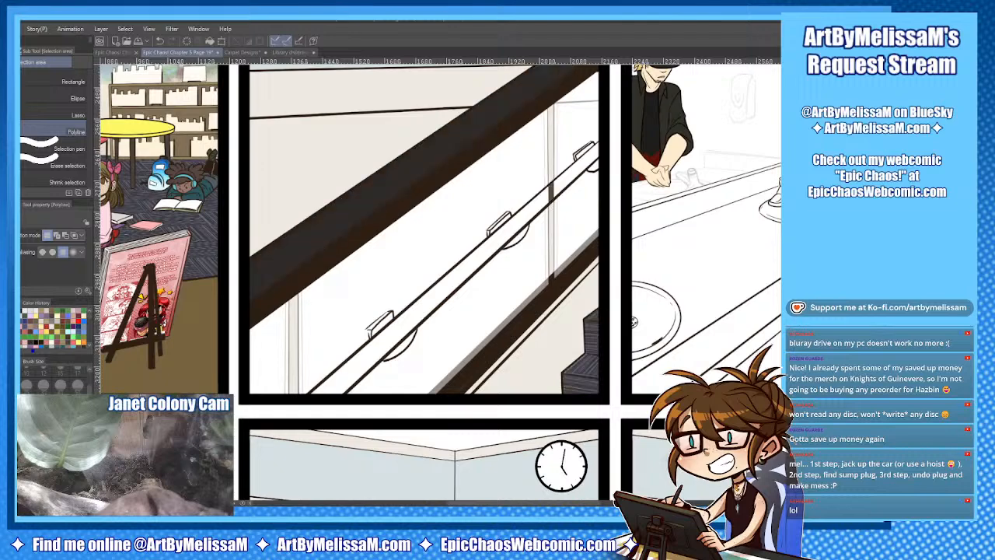
Lasso around the thin wall-mounted handrail and its brackets, paste their brown and grey colouring back in, and deselect.
left_click(41, 114)
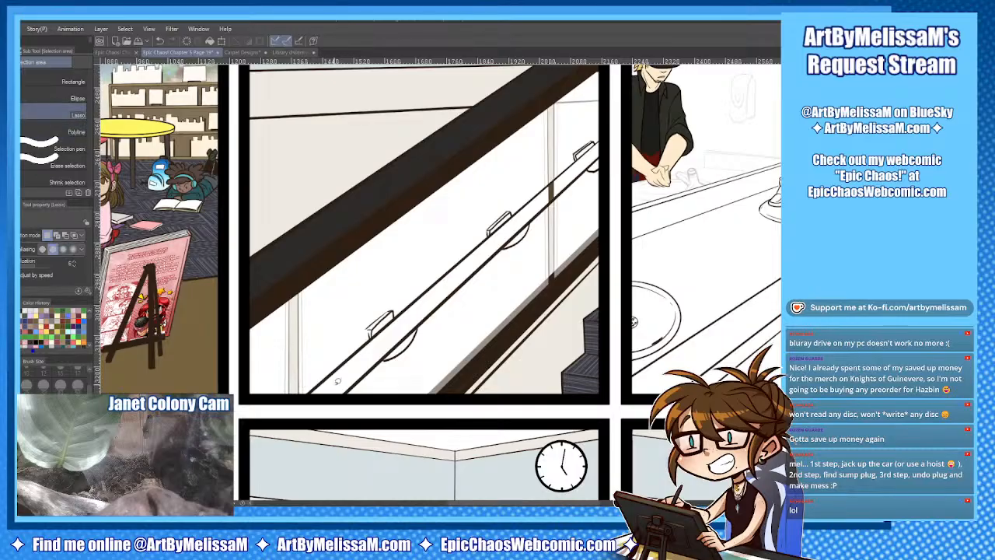
mouse_move(309, 378)
left_mouse_down()
mouse_move(297, 400)
mouse_move(312, 406)
mouse_move(383, 388)
mouse_move(436, 352)
mouse_move(579, 206)
mouse_move(604, 164)
mouse_move(605, 125)
mouse_move(499, 189)
mouse_move(300, 359)
left_mouse_up()
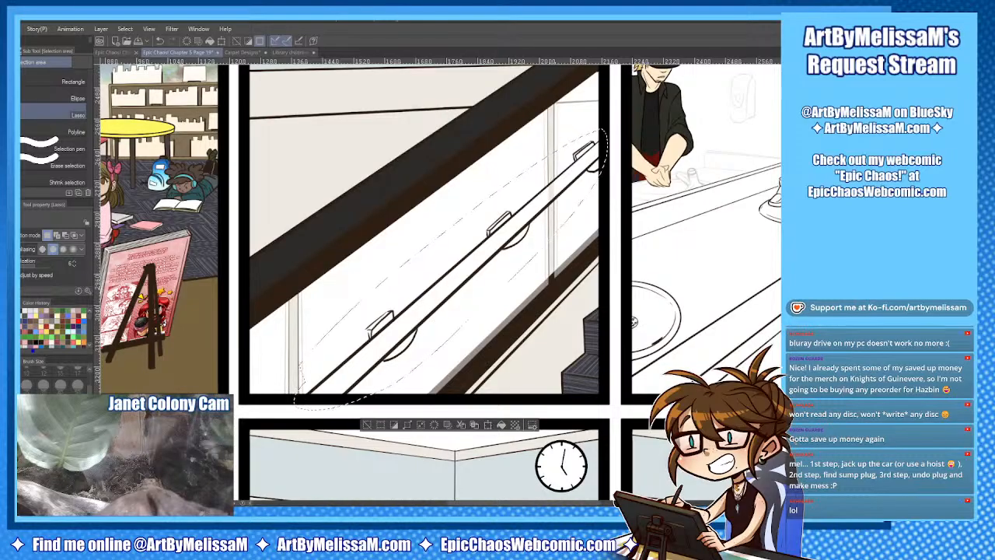
key("ctrl+v")
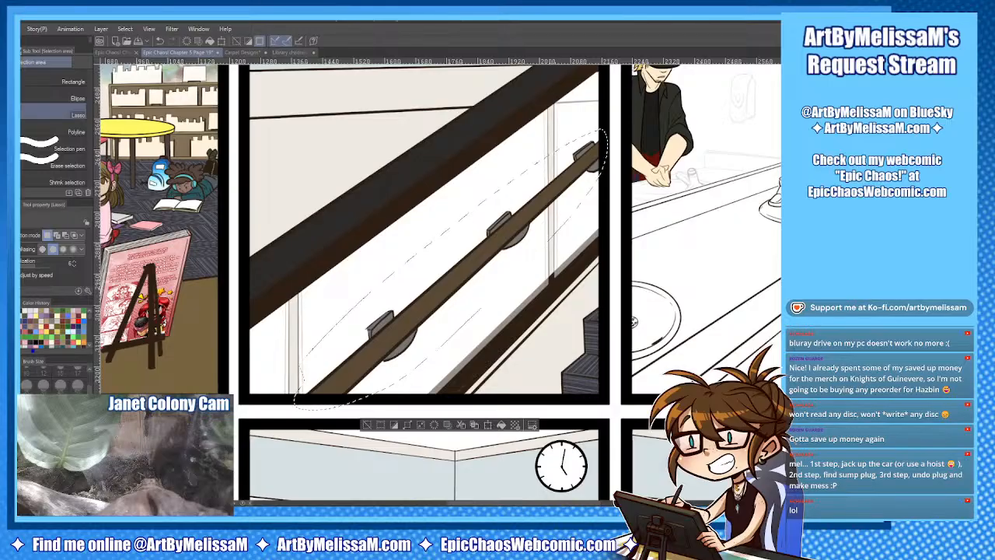
key("ctrl+d")
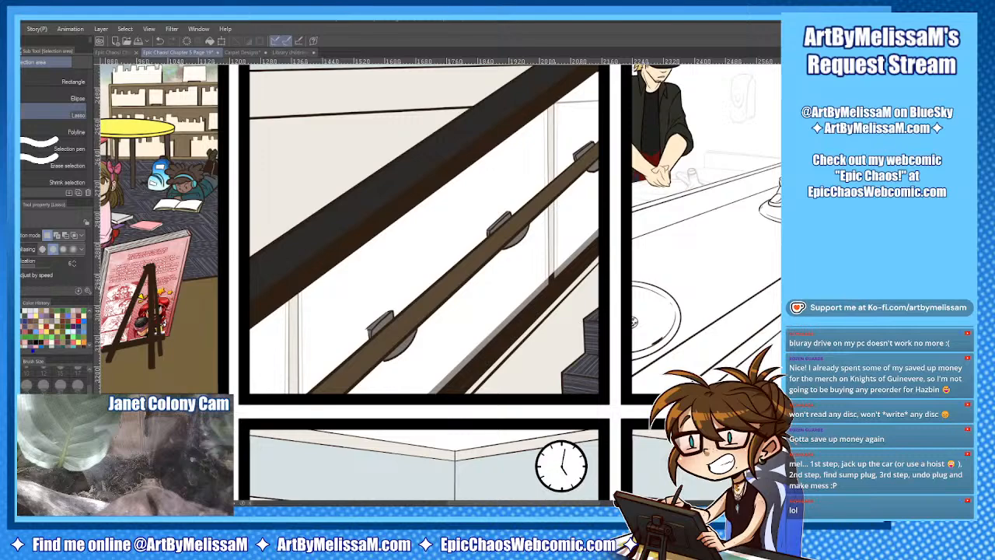
key("ctrl+z")
key("ctrl+y")
key("ctrl+z")
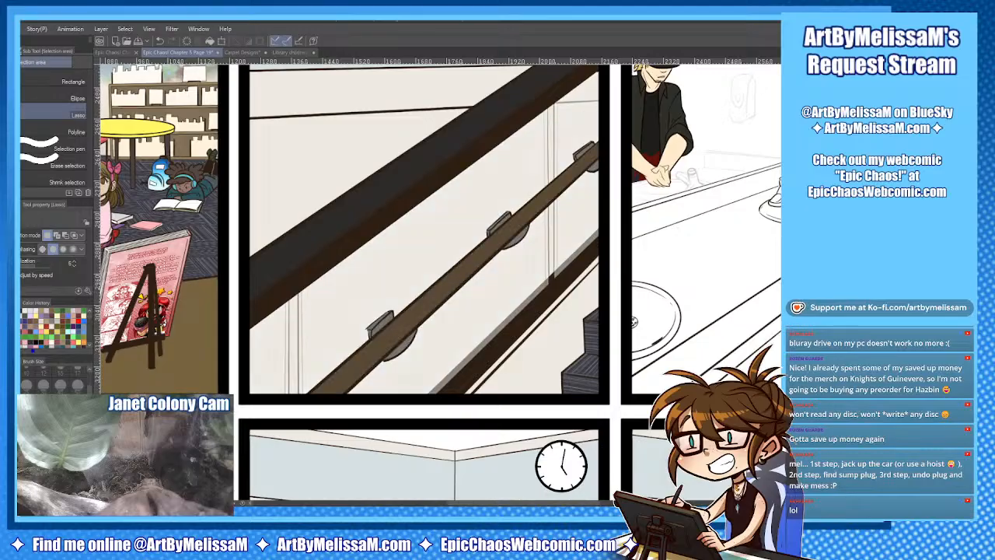
key("ctrl+y")
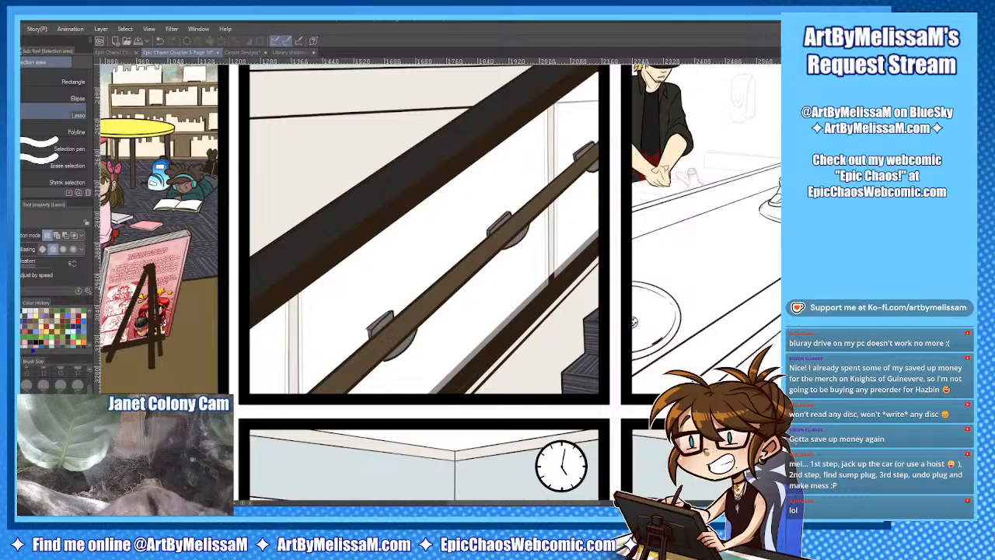
key("ctrl+z")
key("ctrl+y")
Lasso the wall between the thick handrail and the baseboard, fade it with a Foreground to transparent gradient in Erase blending mode, and deselect.
mouse_move(437, 401)
left_mouse_down()
mouse_move(571, 283)
mouse_move(608, 235)
mouse_move(616, 73)
mouse_move(595, 74)
mouse_move(493, 138)
mouse_move(244, 336)
mouse_move(240, 395)
mouse_move(437, 412)
left_mouse_up()
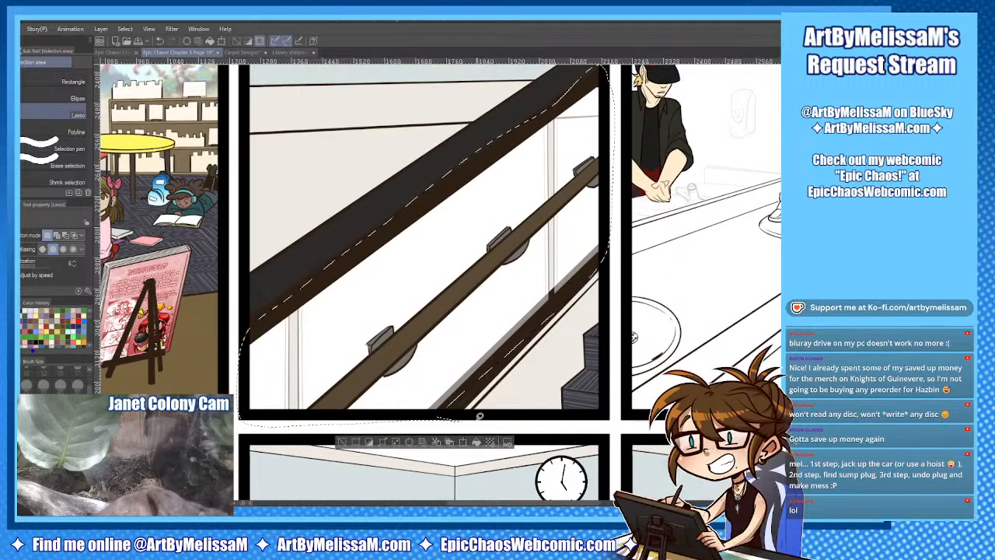
key("g")
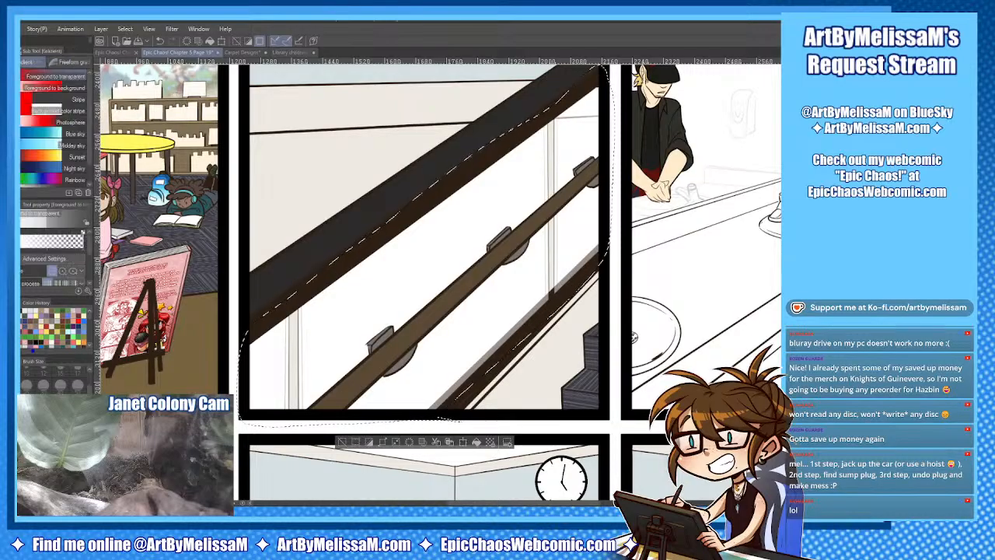
scroll(90, 266, "down", 3)
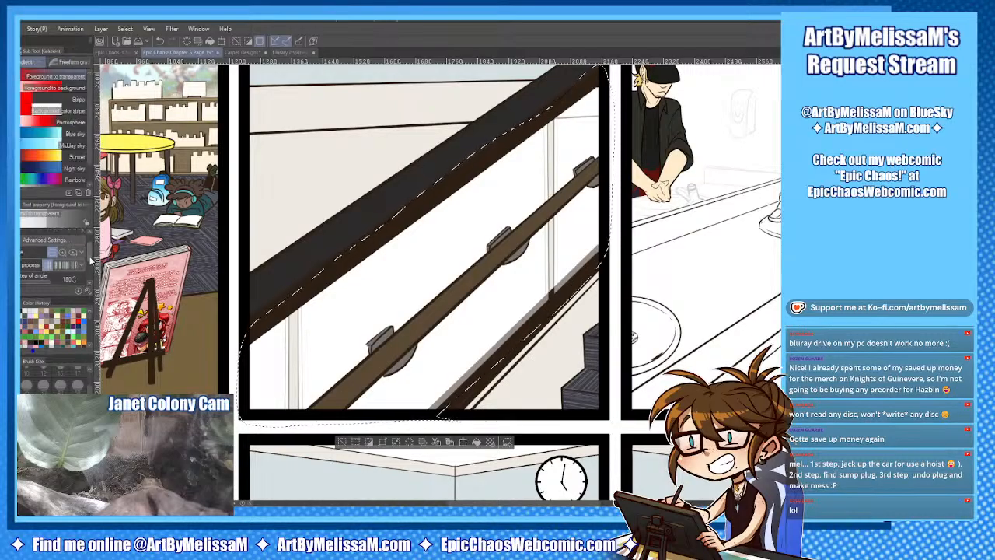
scroll(82, 272, "down", 3)
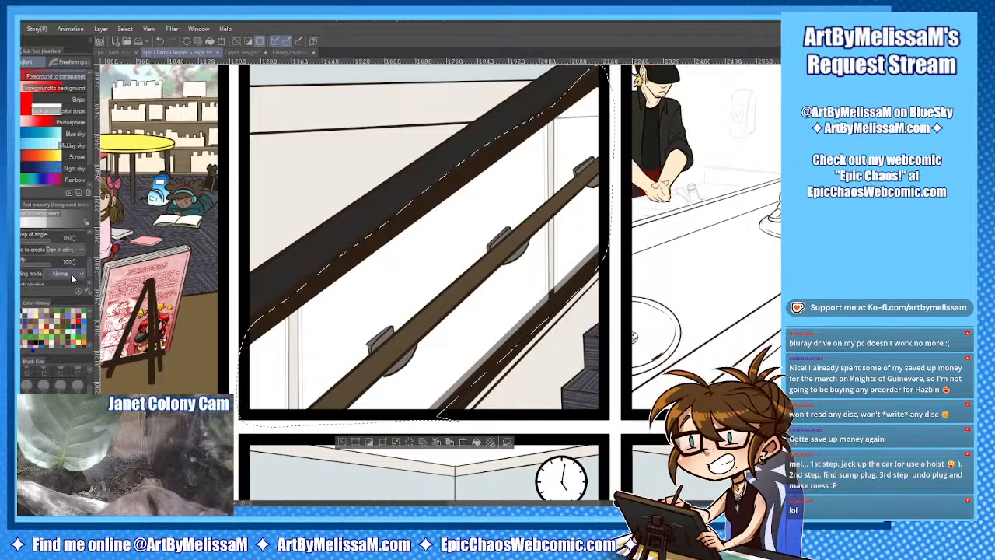
left_click(68, 274)
left_click(59, 184)
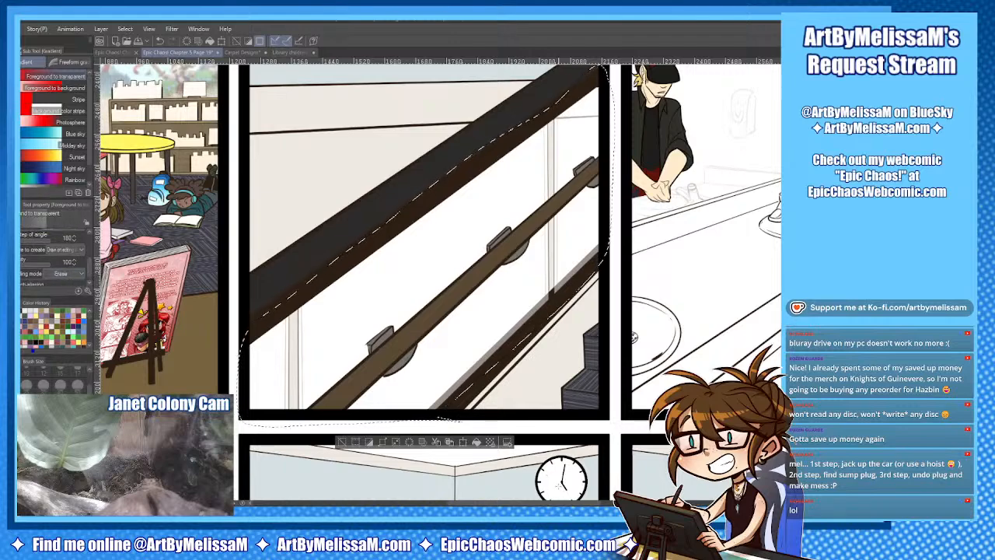
left_click_drag(504, 216, 557, 482)
scroll(472, 47, "up", 3)
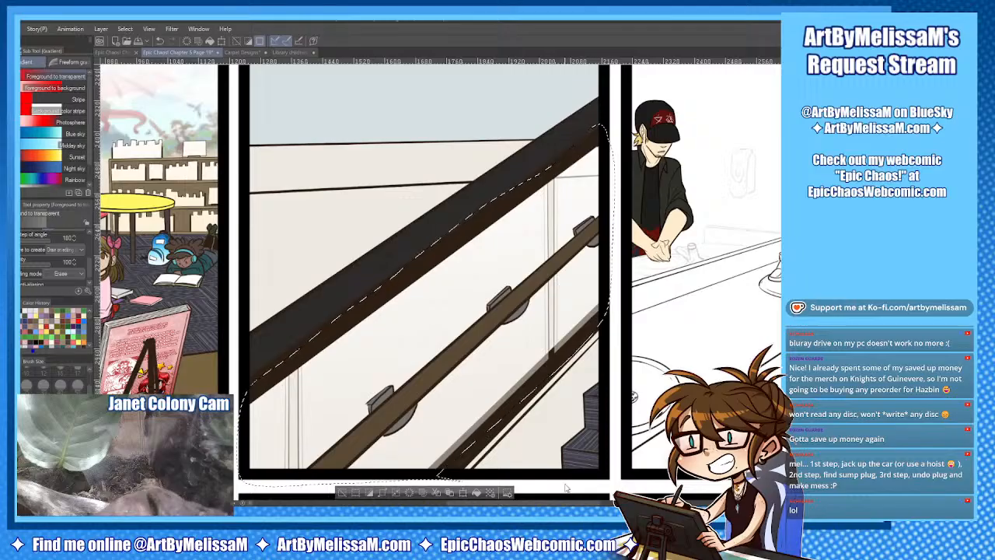
key("ctrl+d")
Lasso the middle wall section between the two vertical trims, run two gradients from below the panel up to the thick handrail, and deselect.
key("m")
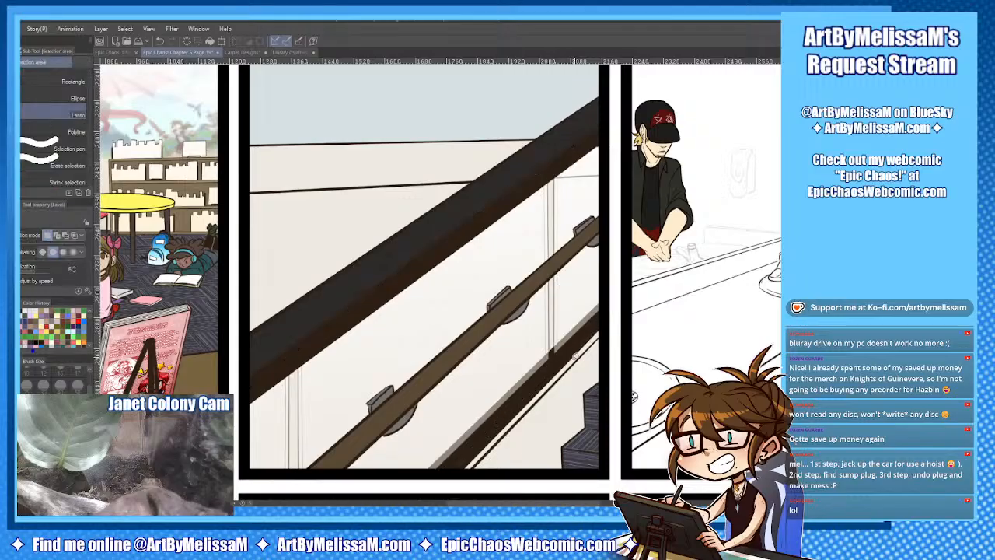
left_click_drag(550, 370, 552, 355)
left_click_drag(554, 306, 554, 238)
mouse_move(553, 199)
left_mouse_down()
mouse_move(547, 175)
mouse_move(370, 285)
mouse_move(300, 358)
mouse_move(295, 470)
mouse_move(386, 482)
mouse_move(504, 434)
mouse_move(548, 364)
left_mouse_up()
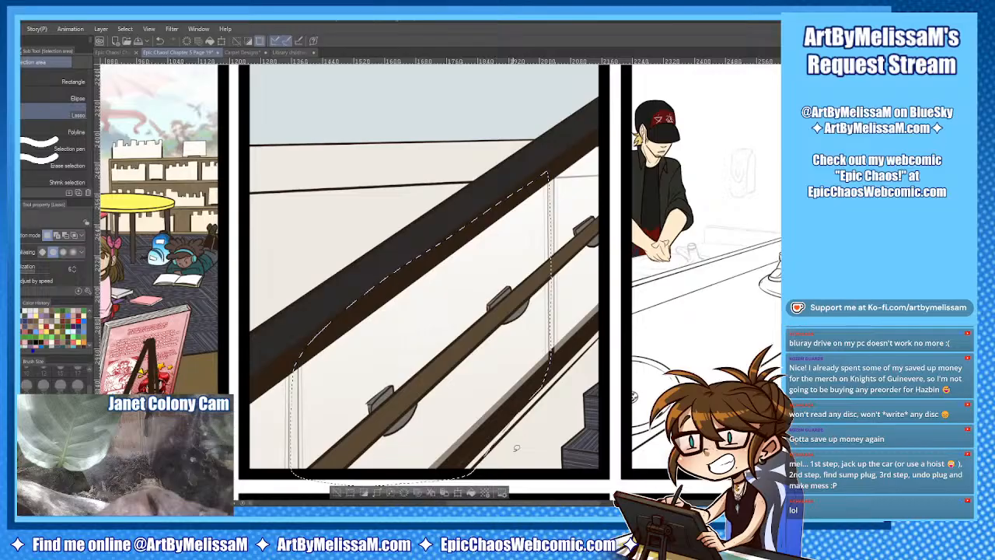
key("g")
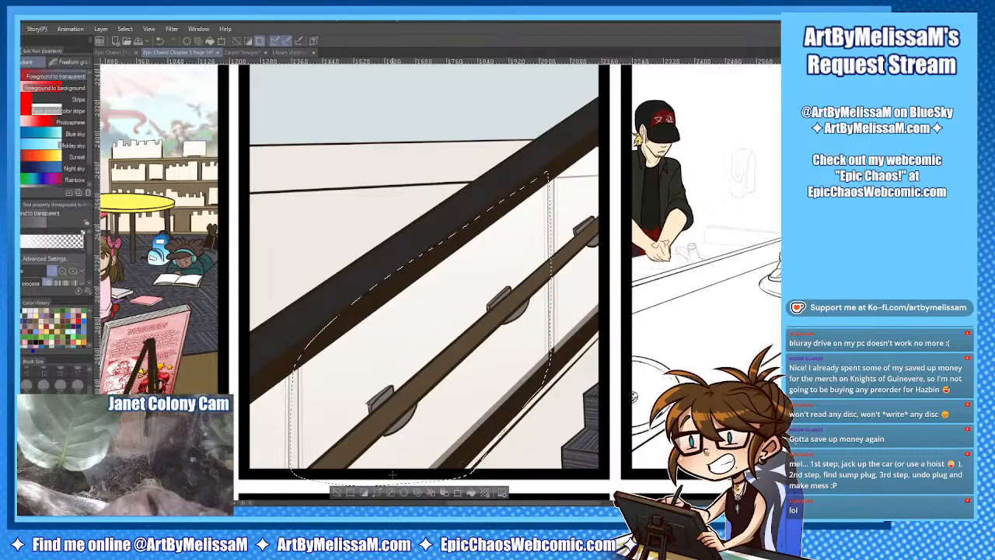
left_click_drag(400, 475, 484, 187)
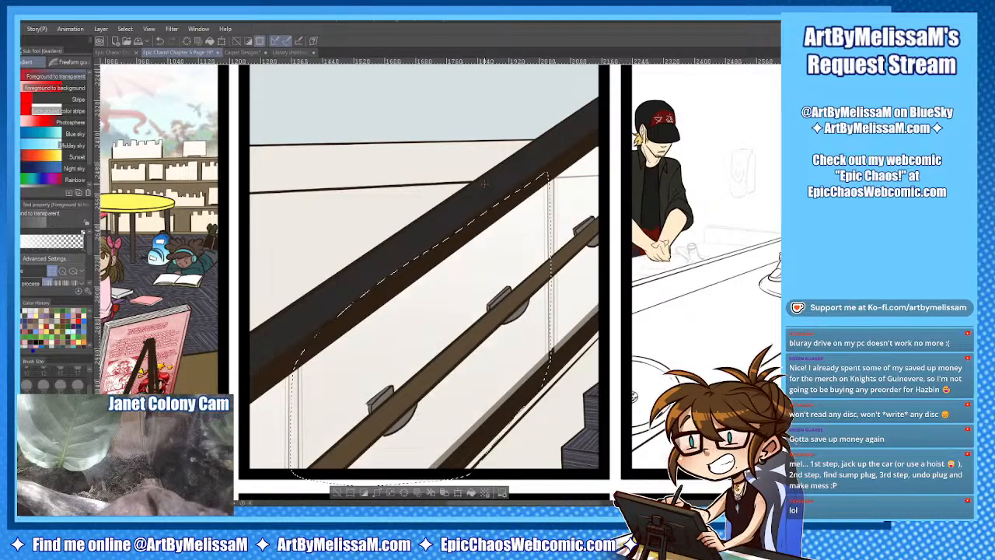
scroll(424, 280, "down", 2)
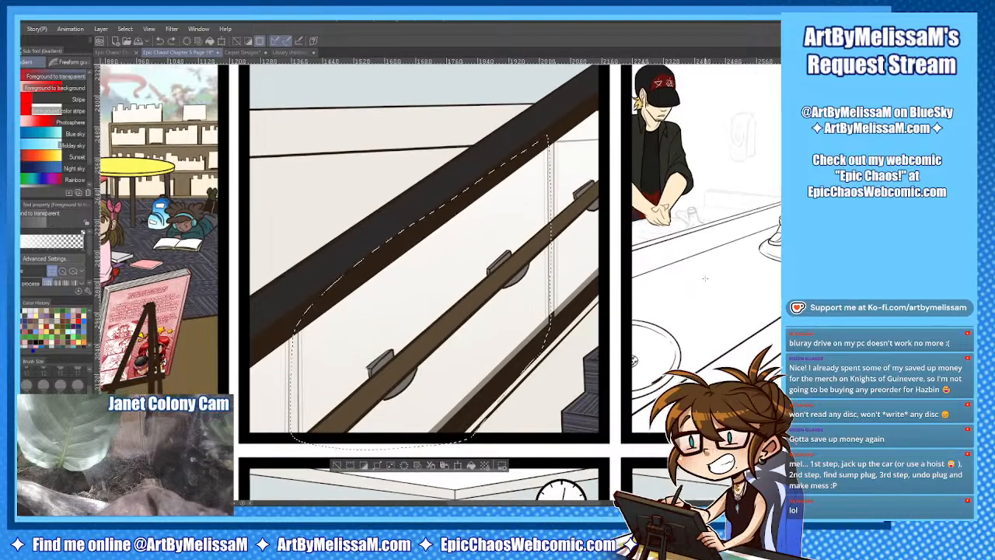
left_click_drag(420, 490, 446, 194)
key("ctrl+d")
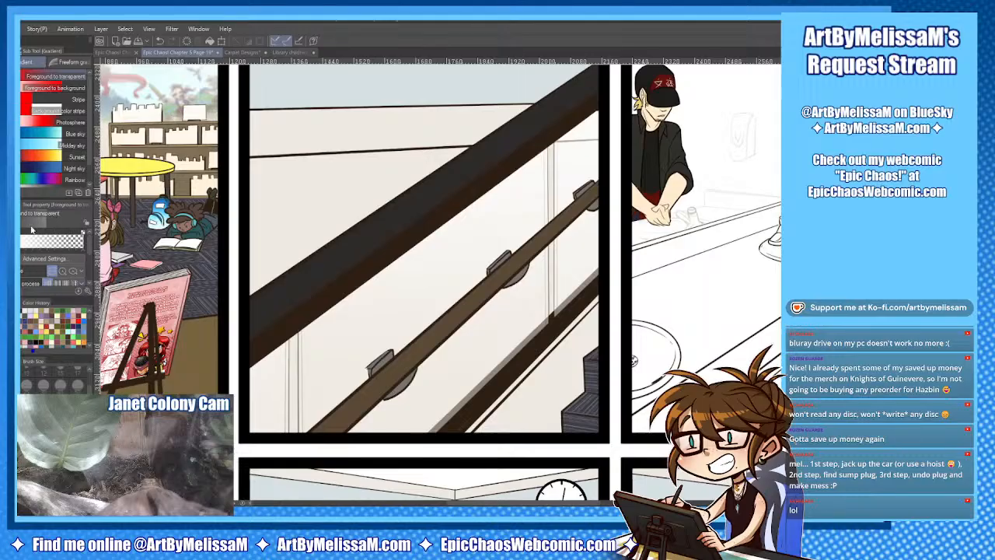
Paint a straight stroke down the vertical trim near the panel's right border with the G-pen at size 10 and opacity 20.
key("p")
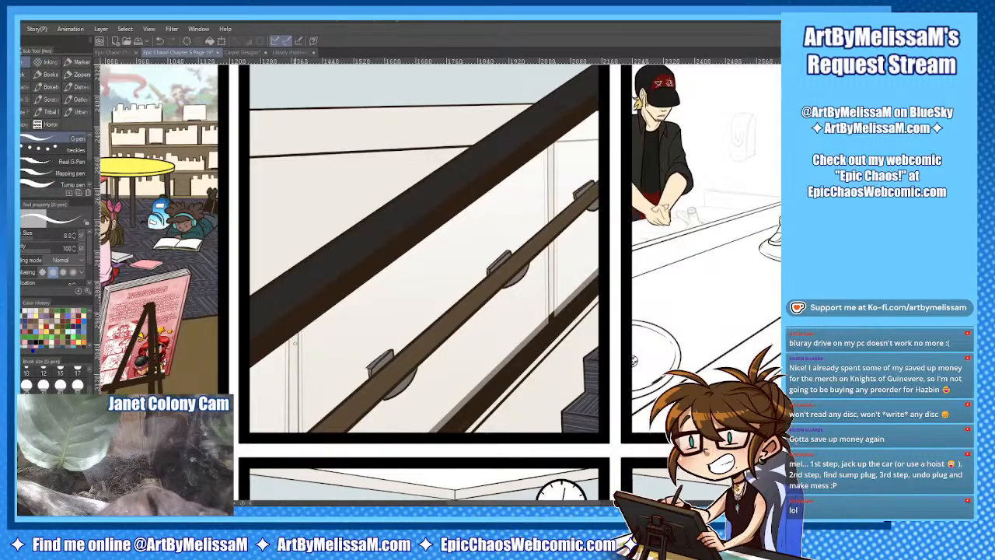
key("bracketright")
key("bracketright")
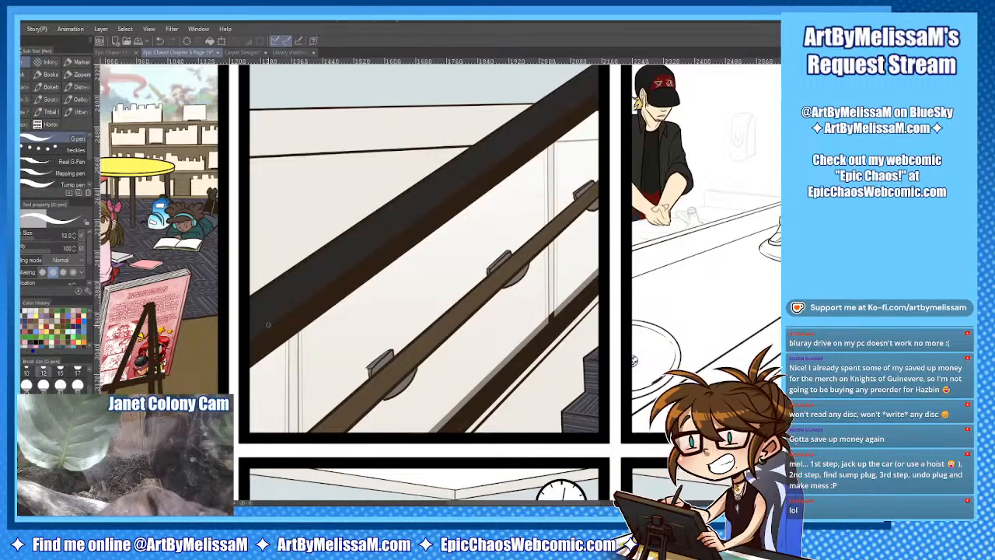
left_click_drag(38, 249, 27, 252)
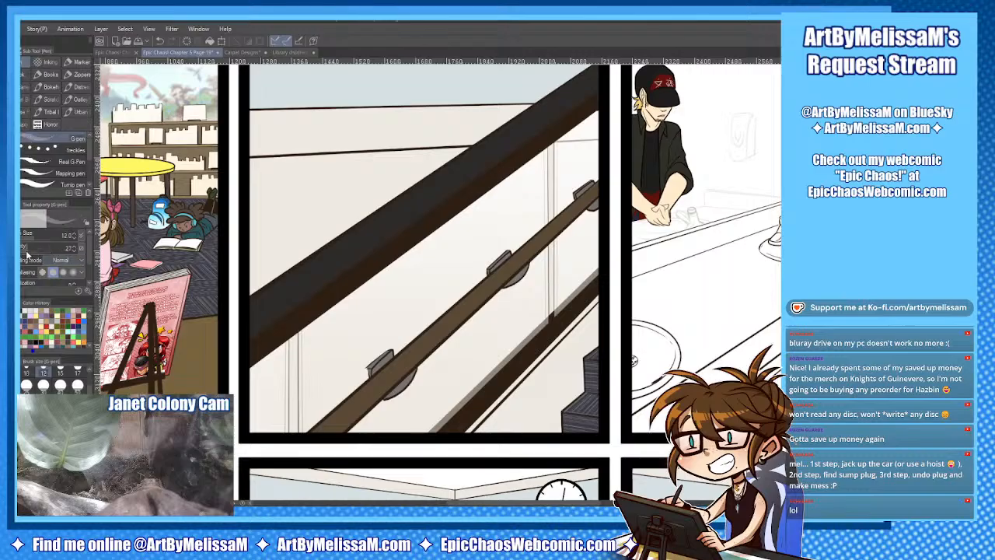
left_click(75, 253)
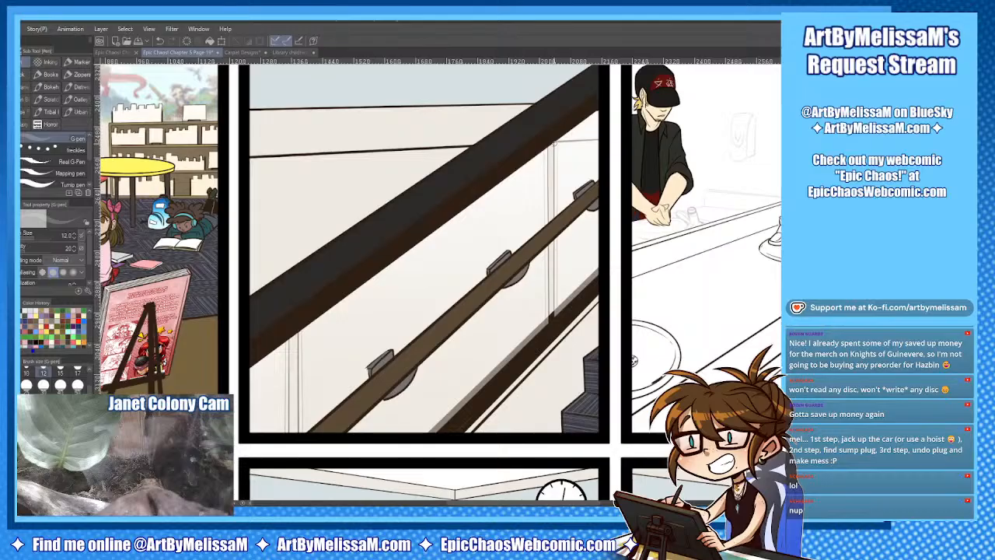
key("bracketleft")
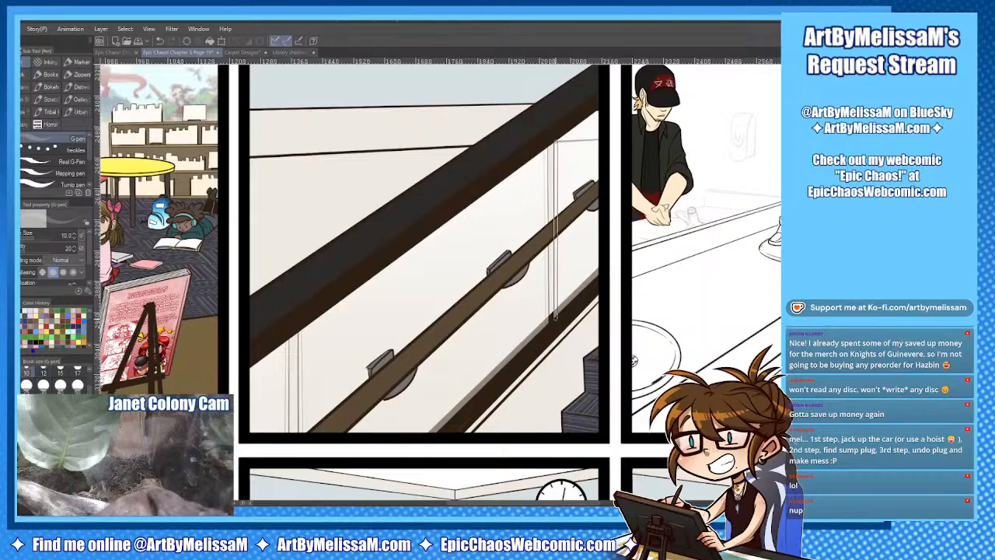
left_click(554, 315, "shift")
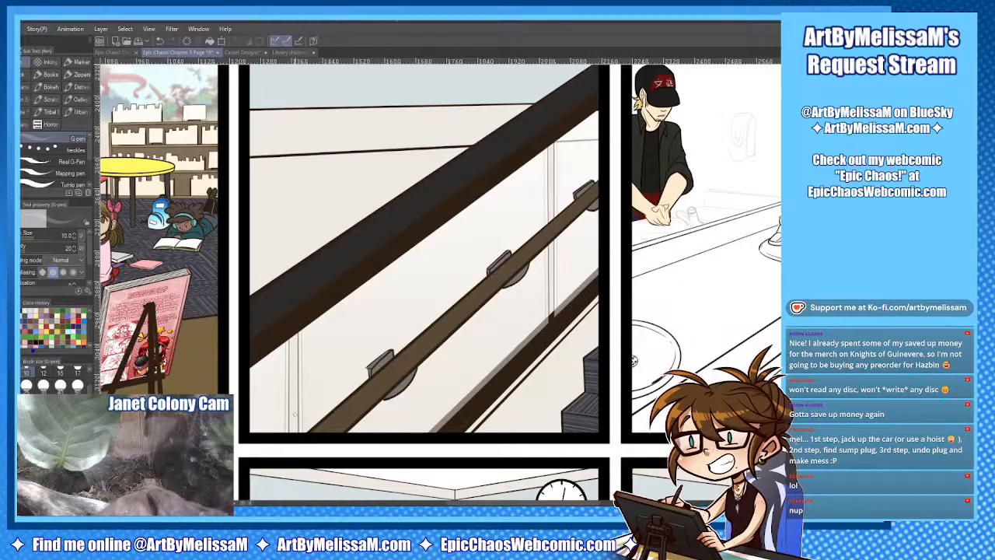
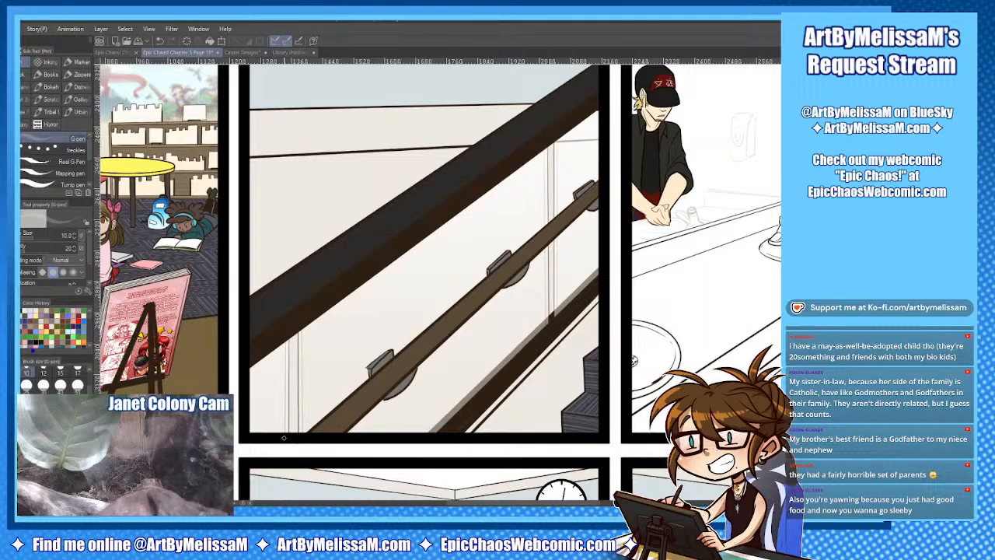
left_click_drag(389, 186, 361, 409)
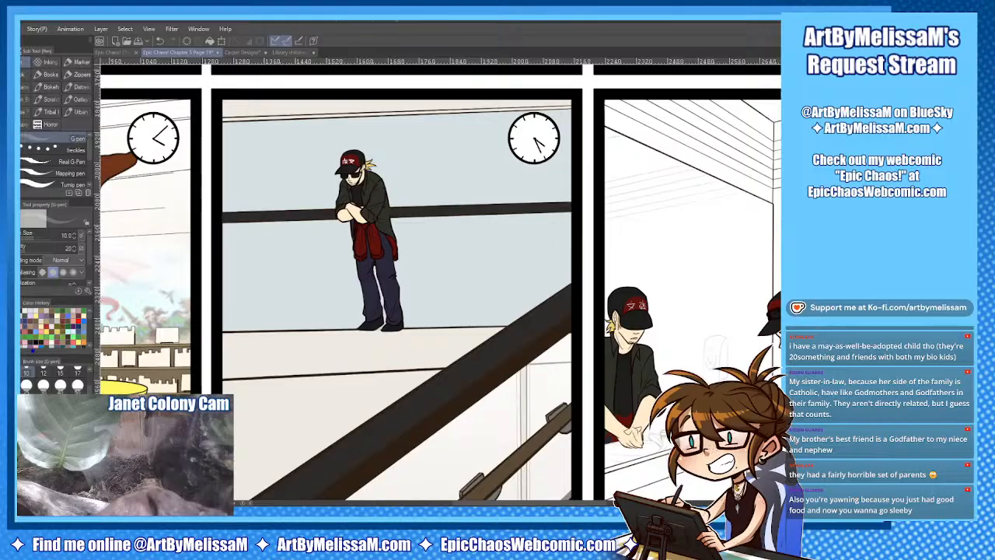
scroll(439, 280, "up", 5)
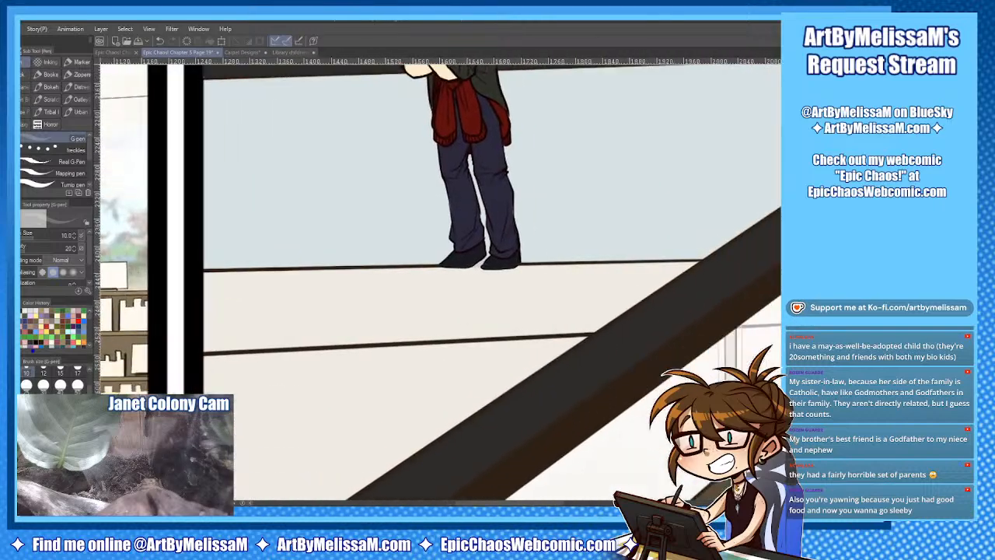
key("m")
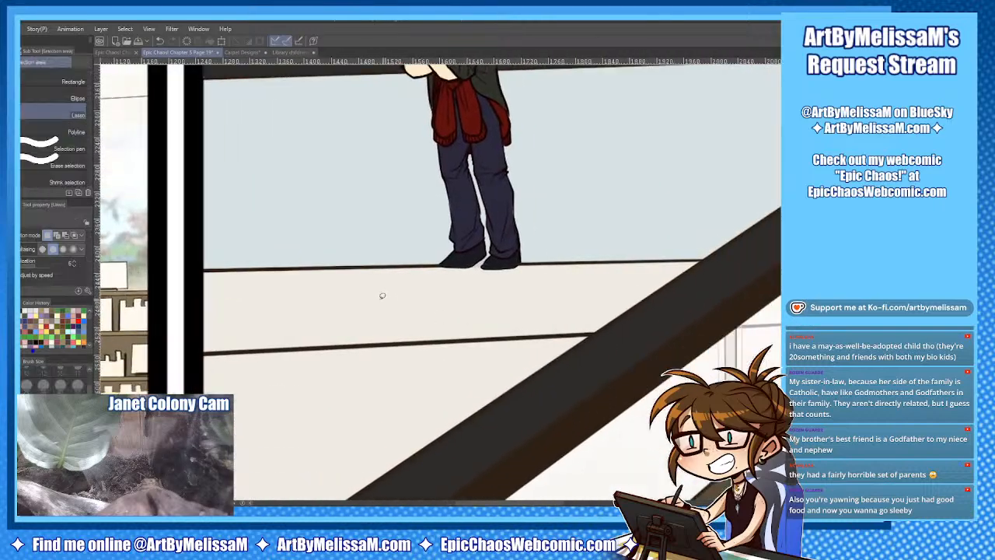
left_click(73, 81)
left_click_drag(386, 299, 591, 264)
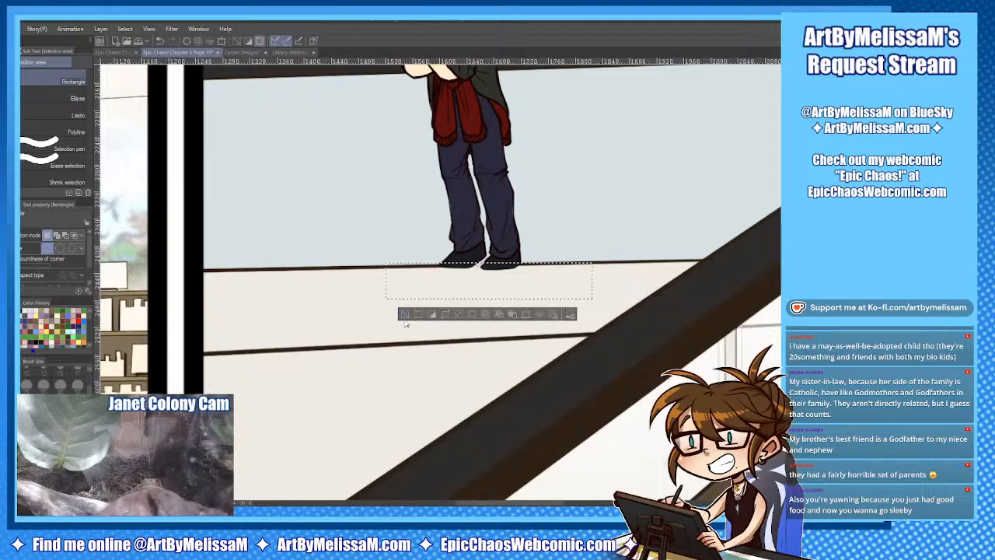
key("ctrl+d")
Try to trim the shoe bottoms that overlap the ledge with a Polyline selection along the ledge line.
left_click(33, 134)
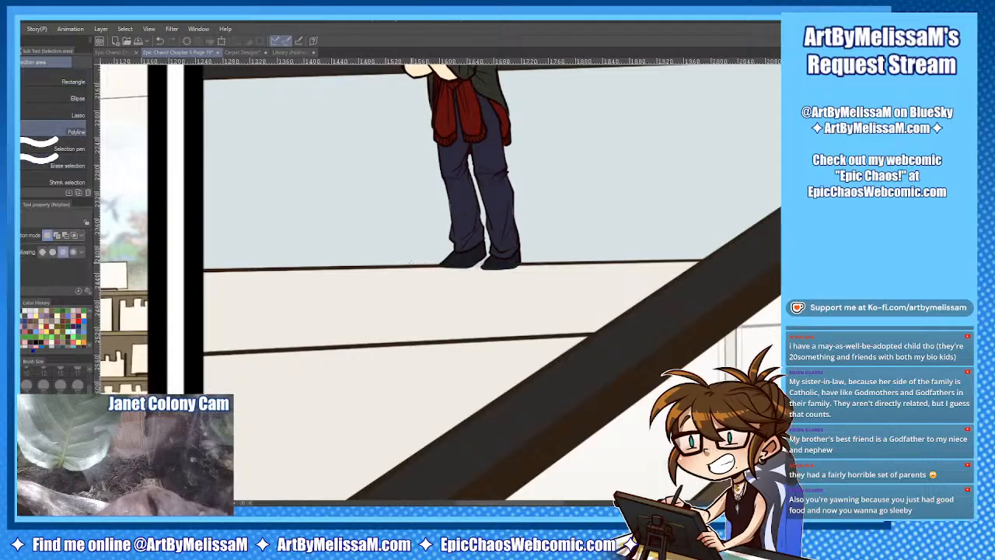
left_click(407, 264)
left_click(567, 262)
left_click(573, 274)
left_click(471, 290)
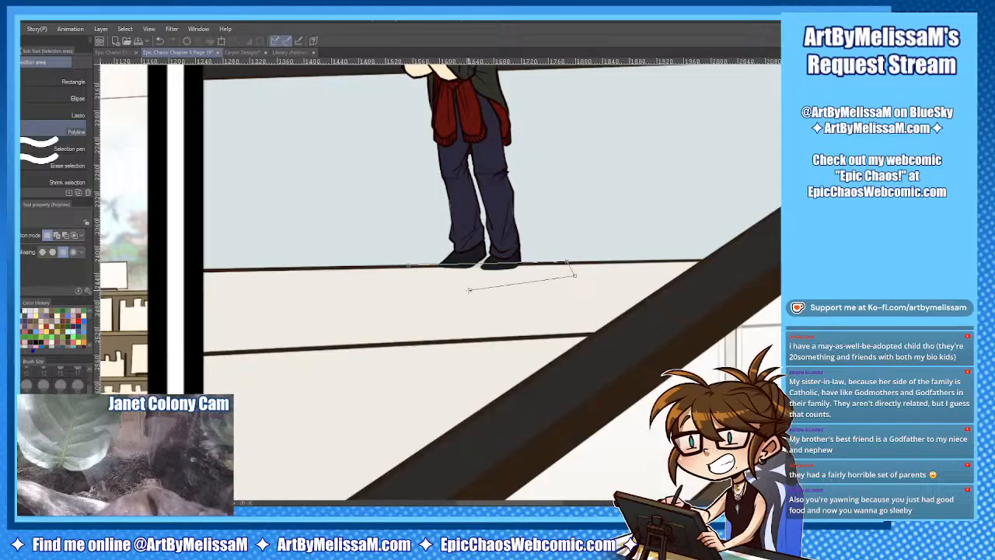
left_click(410, 282)
left_click(408, 265)
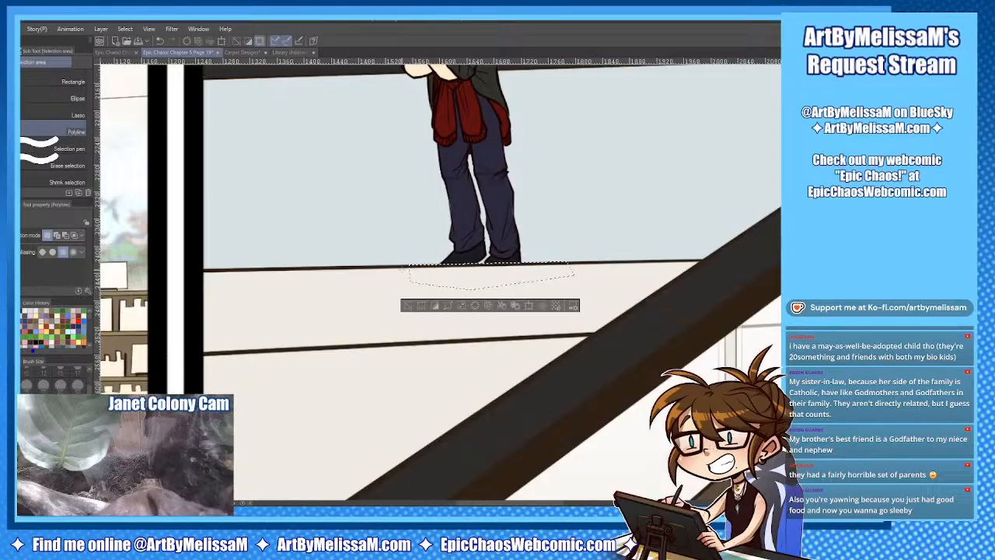
key("ctrl+d")
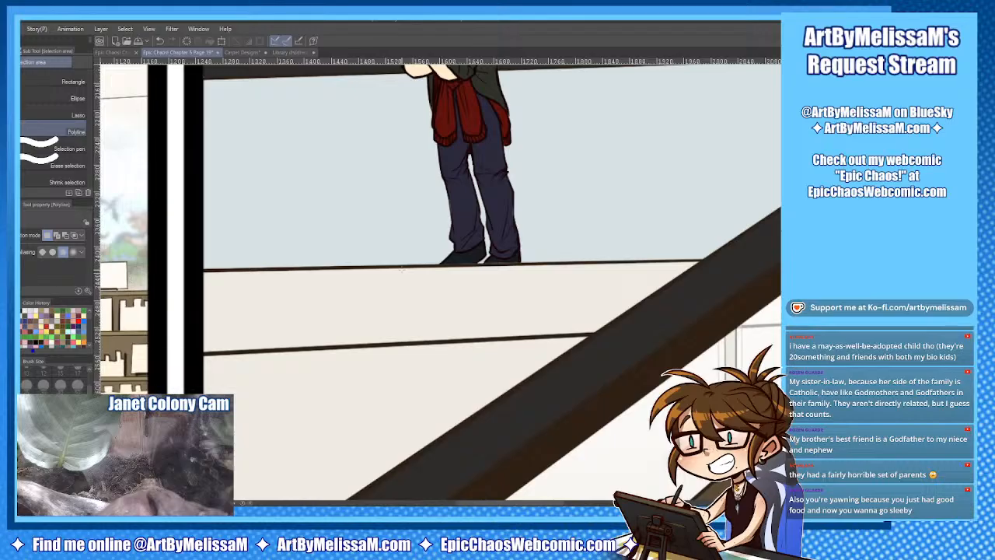
key("ctrl+z")
key("ctrl+z")
key("ctrl+d")
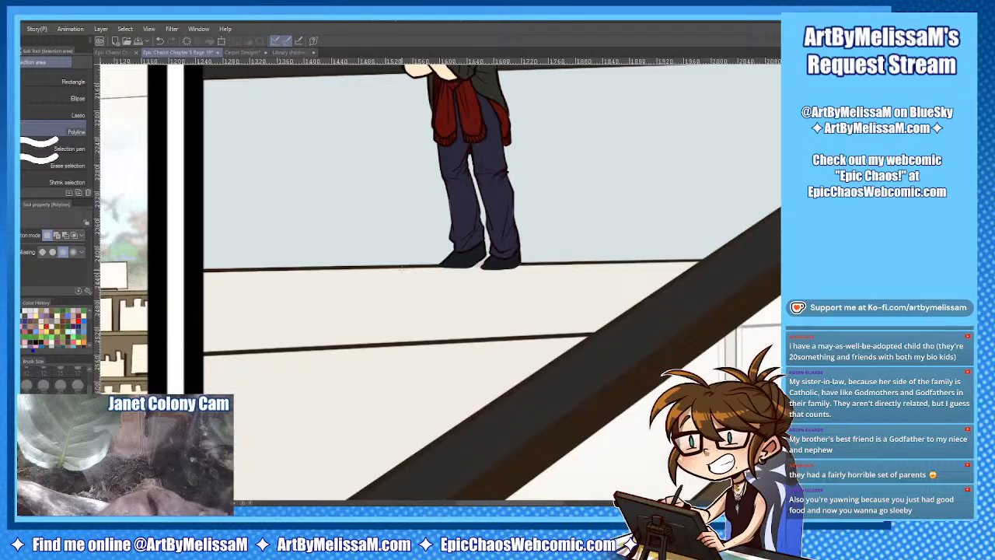
Outline the area directly below the ledge line under both shoes with a Polyline selection, clear the overlapping shoe bottoms, and deselect.
left_click(399, 278)
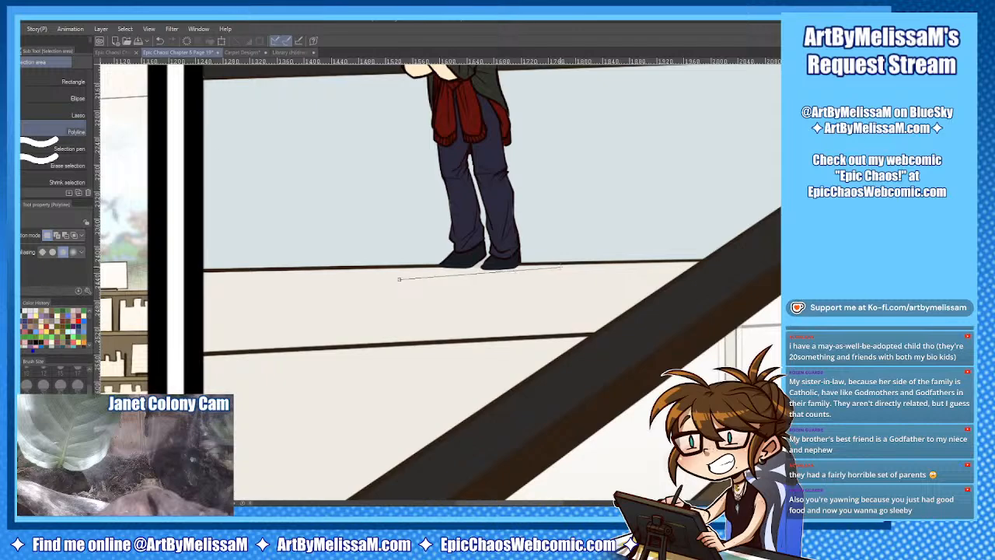
left_click(536, 278)
left_click(541, 264)
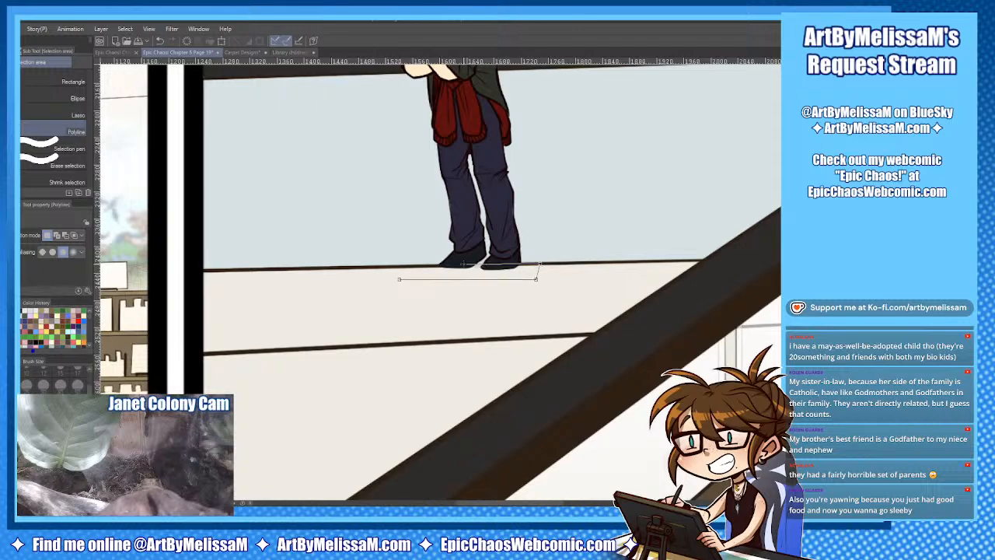
double_click(418, 266)
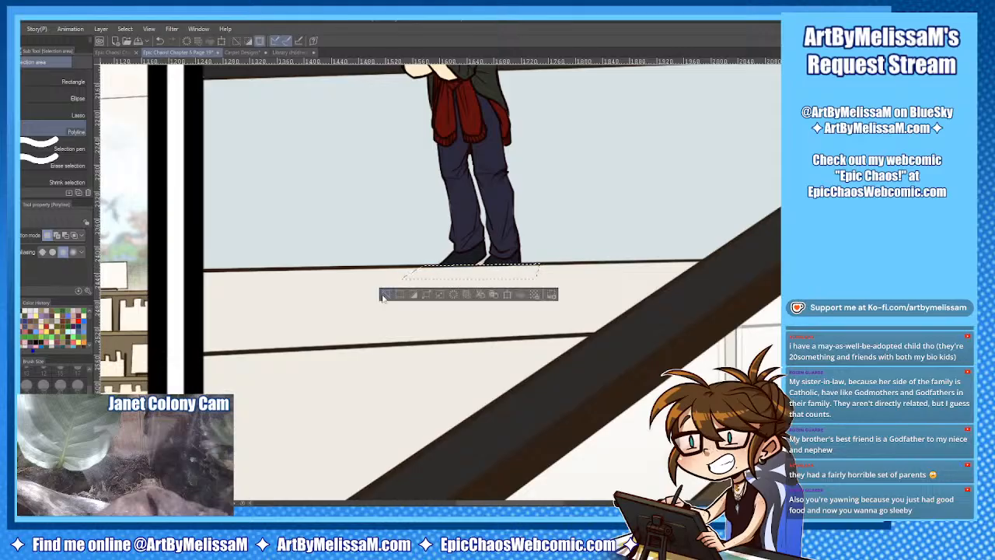
left_click(382, 296)
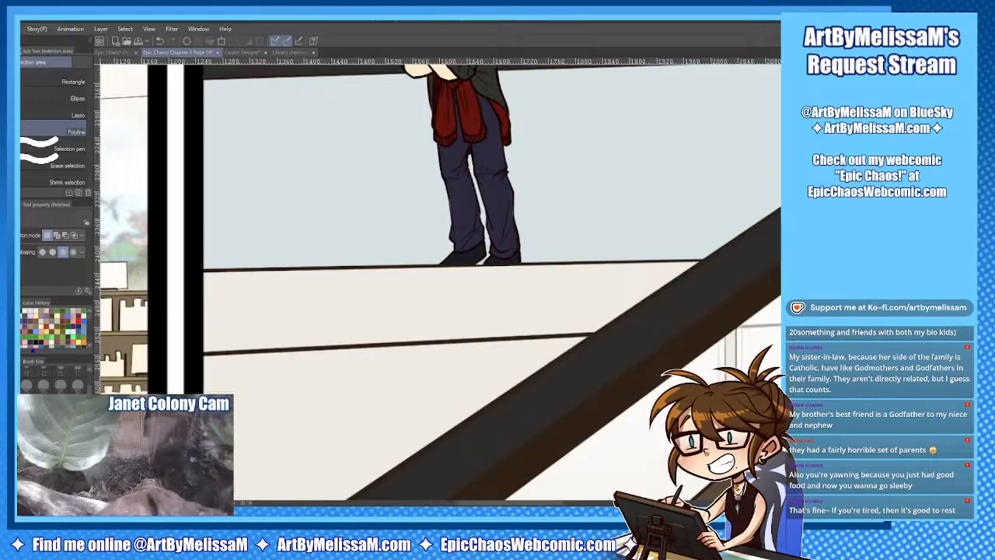
key("Delete")
key("ctrl+z")
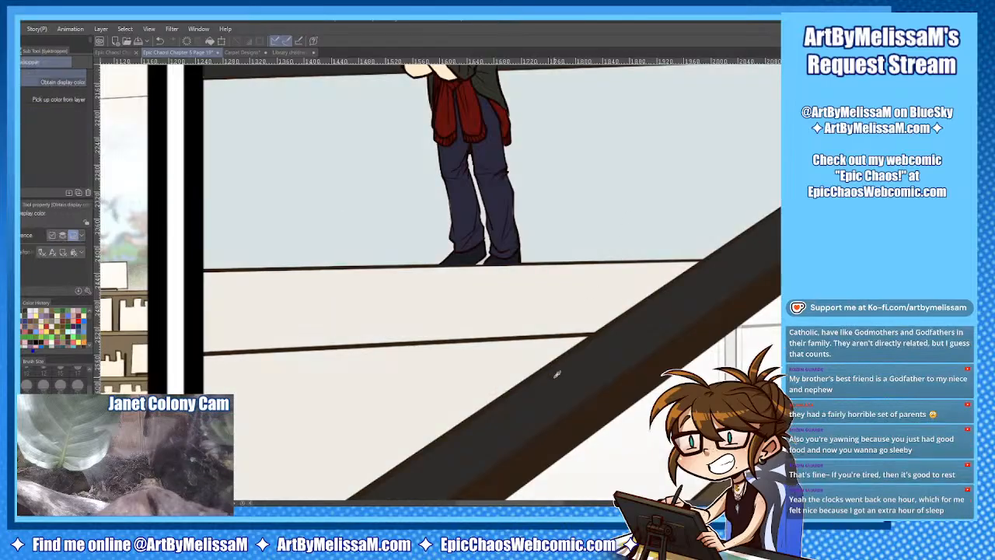
Paint a straight stroke along the ledge line at the figure's feet with the G-pen at size 20 and opacity 20.
key("p")
key("bracketright")
key("bracketright")
key("bracketright")
key("bracketright")
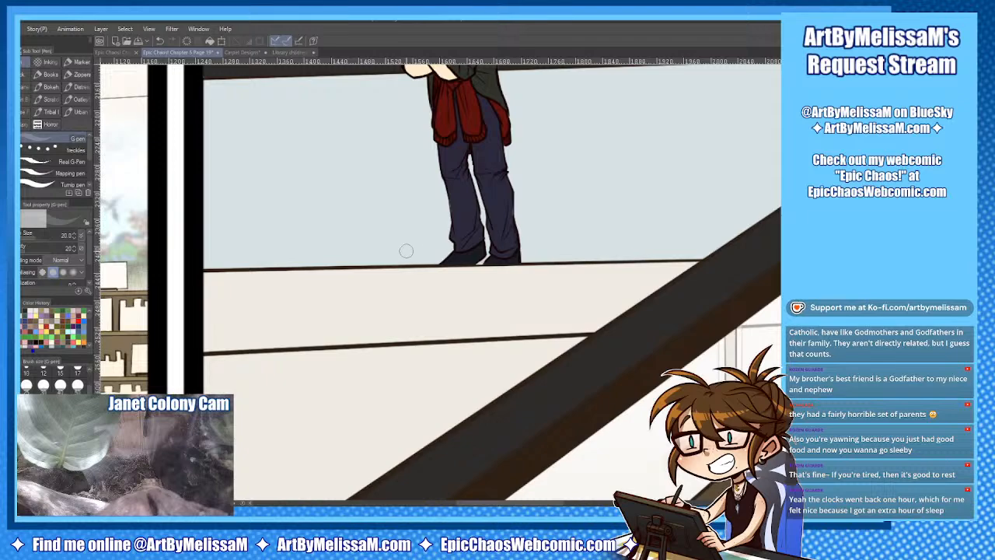
mouse_move(382, 259)
left_mouse_down()
mouse_move(514, 247)
mouse_move(553, 257)
left_mouse_up()
left_click(553, 257, "shift")
Try to delete the leftover beige patch between the figure's two shoes.
scroll(446, 287, "up", 5)
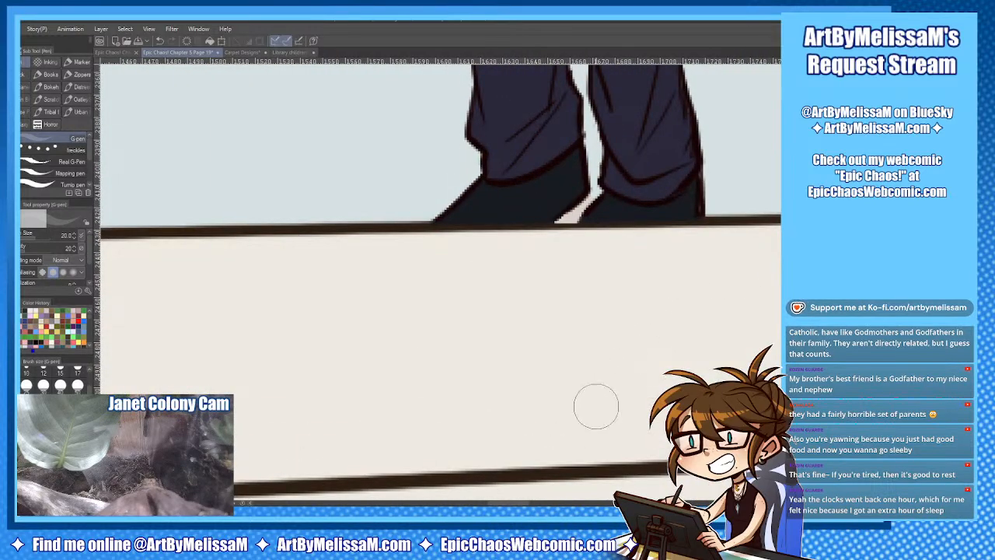
key("w")
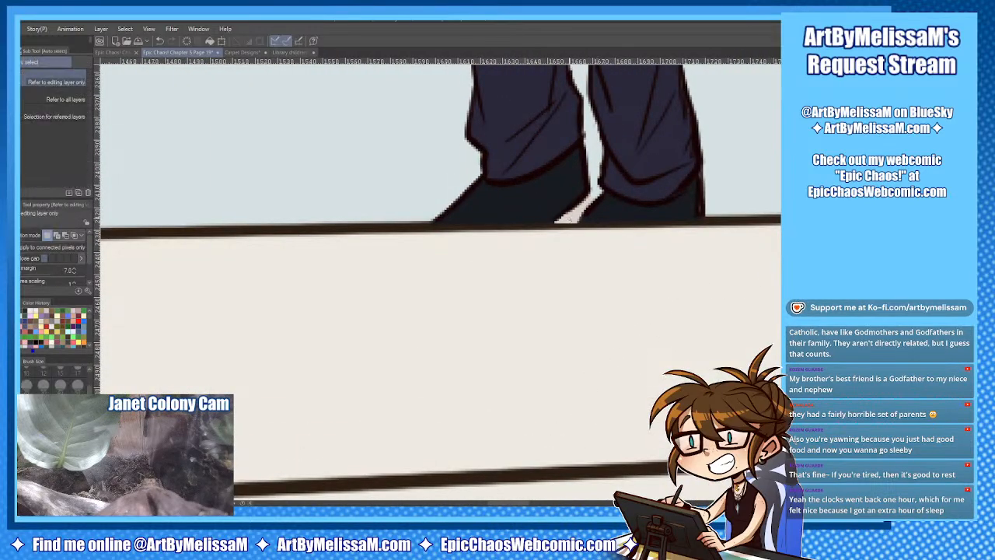
key("o")
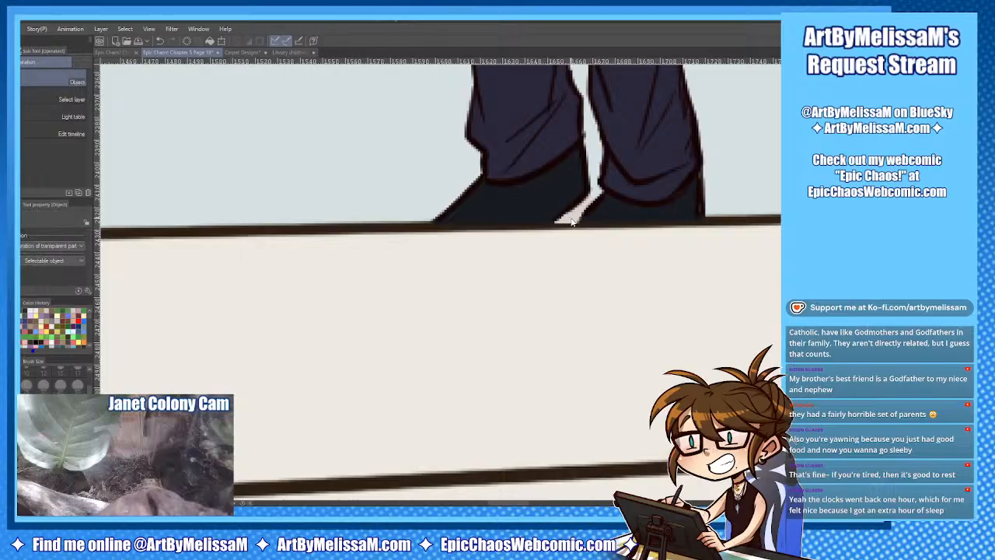
key("Delete")
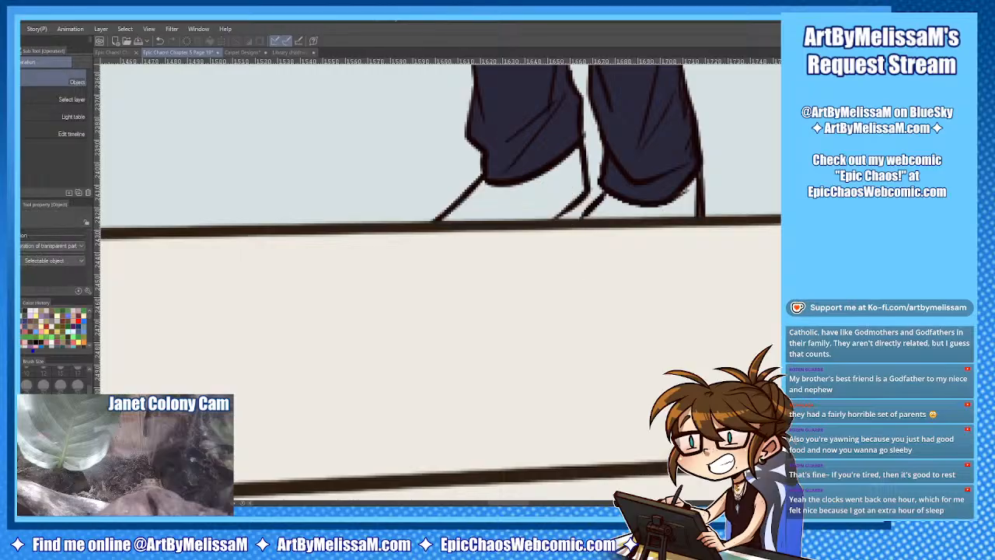
key("ctrl+z")
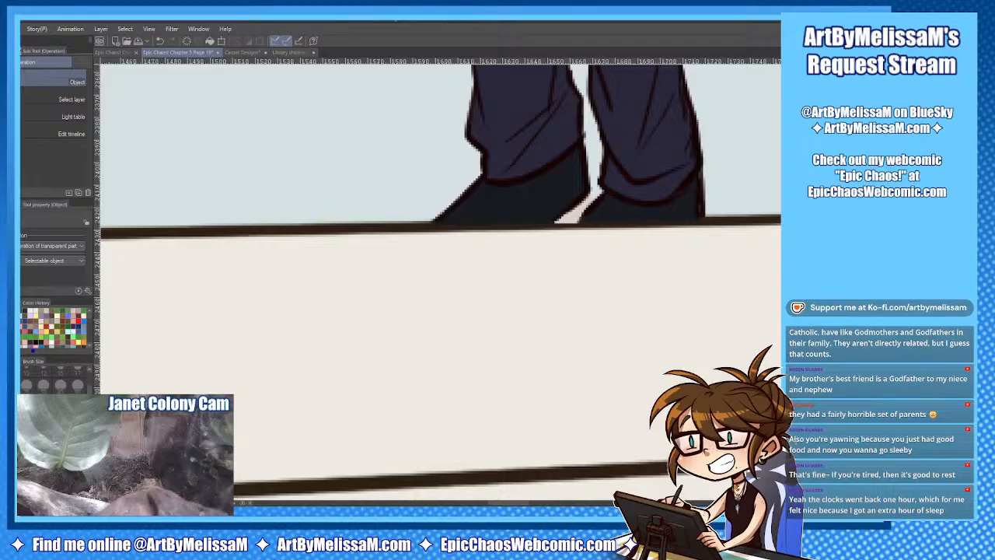
Erase the leftover beige patch between the figure's shoes with the Hard eraser at size 5.
key("e")
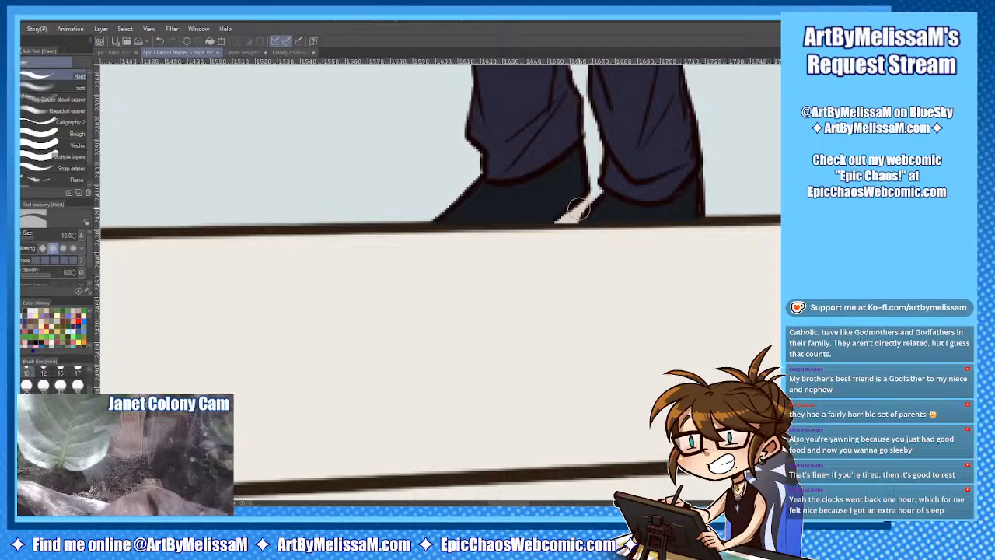
key("bracketleft")
key("bracketleft")
key("bracketleft")
key("bracketleft")
left_click_drag(580, 209, 594, 196)
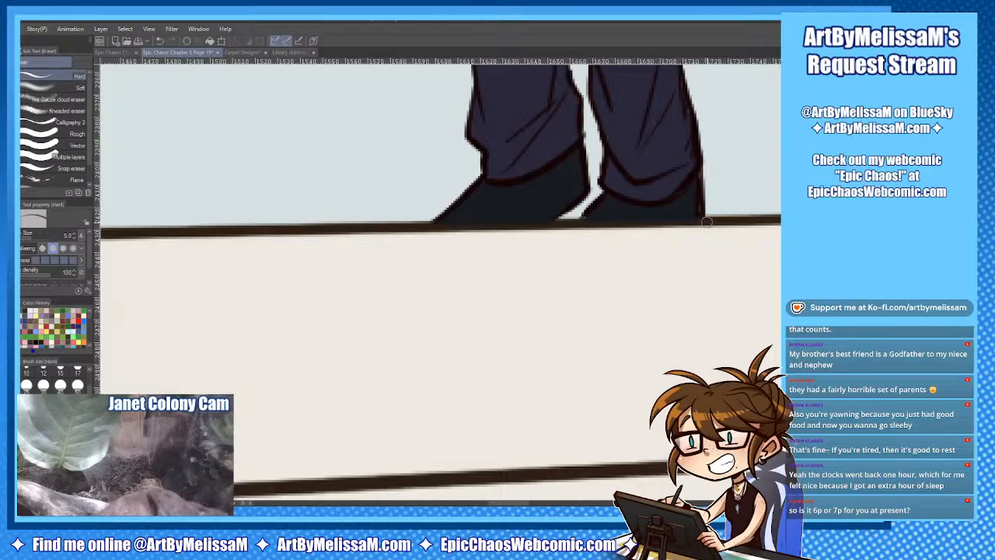
Inspect the trimmed shoes and the ledge line beneath the figure at several zoom levels.
mouse_move(556, 318)
left_mouse_down()
mouse_move(456, 262)
mouse_move(423, 227)
mouse_move(419, 236)
left_mouse_up()
key("ctrl+minus")
key("ctrl+minus")
key("ctrl+minus")
key("ctrl+minus")
key("ctrl+minus")
key("ctrl+plus")
key("ctrl+plus")
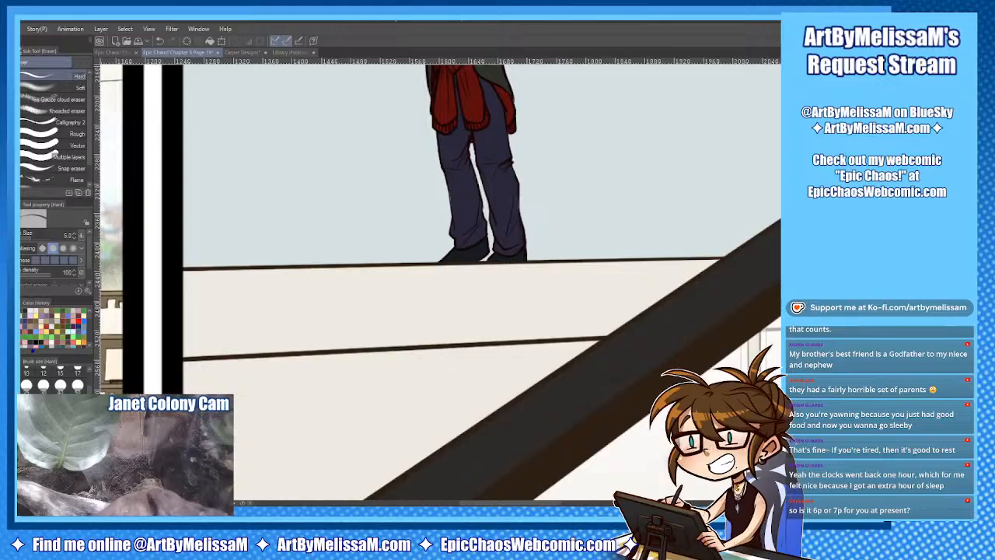
key("ctrl+plus")
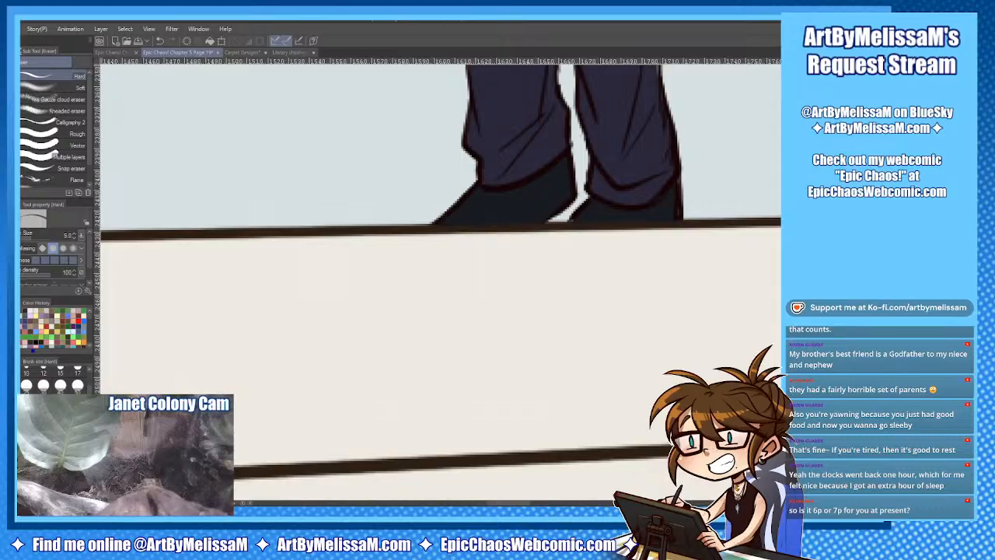
Sample the jacket's dark green and set the G-pen to size 6 and opacity 100 for touching up the figure.
scroll(439, 280, "up", 10)
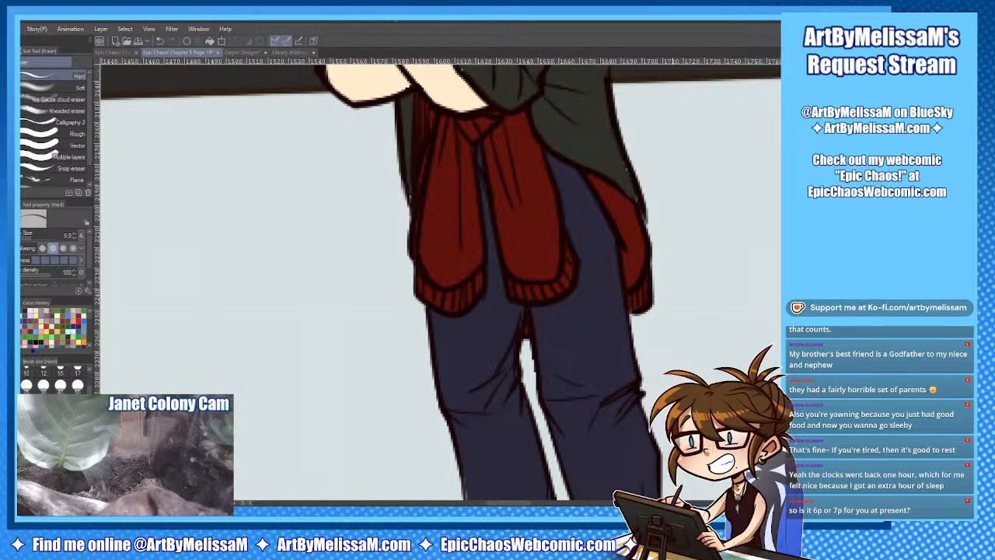
key("i")
left_click(590, 143)
key("p")
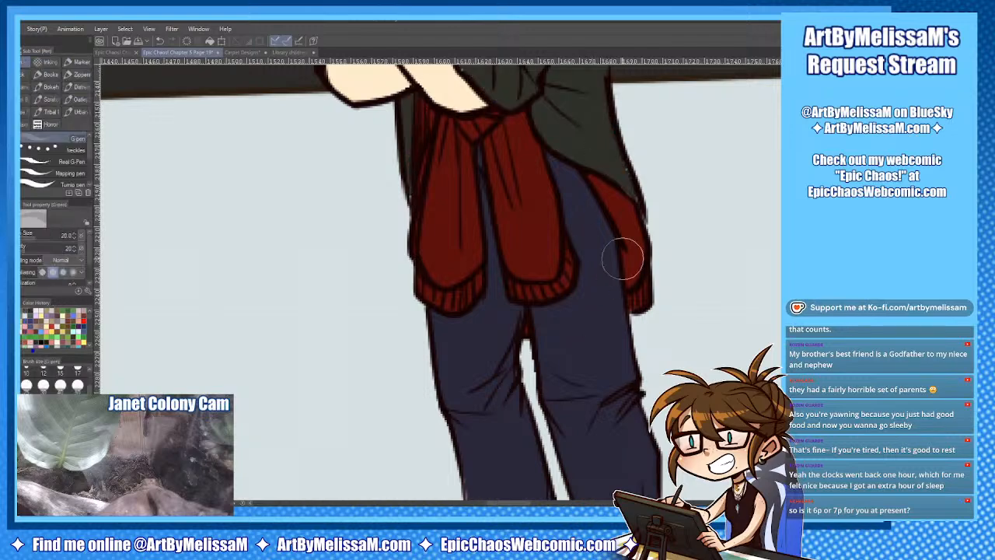
key("bracketleft")
key("bracketleft")
key("bracketleft")
key("bracketleft")
key("bracketleft")
key("bracketleft")
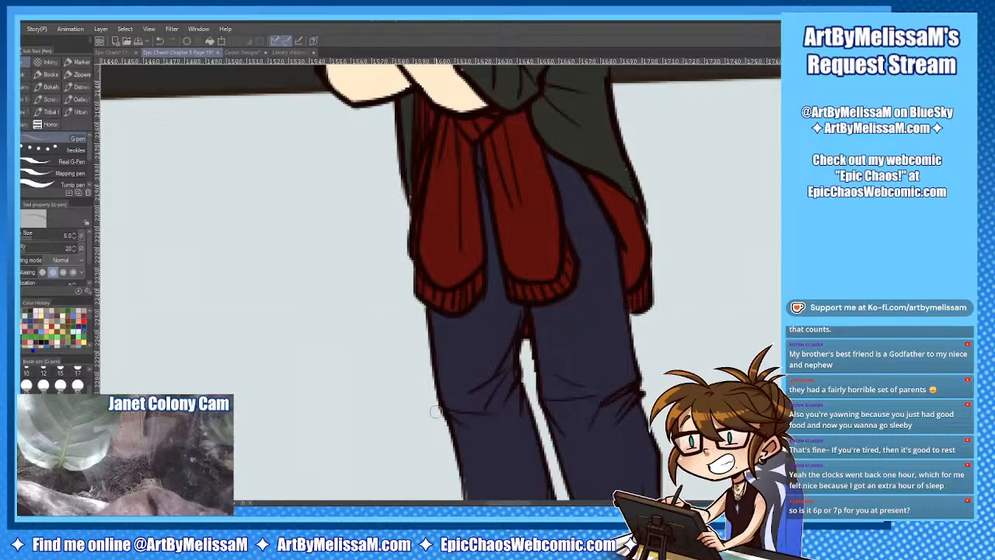
left_click_drag(24, 248, 73, 248)
scroll(435, 280, "up", 5)
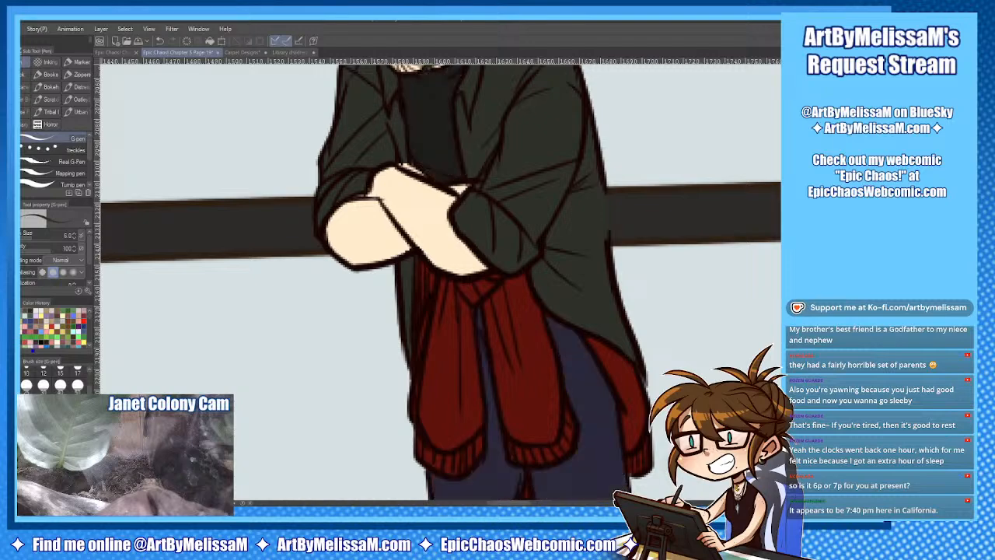
Sample the trousers' dark blue and touch up the legs with the G-pen and the Hard eraser.
scroll(579, 409, "down", 5)
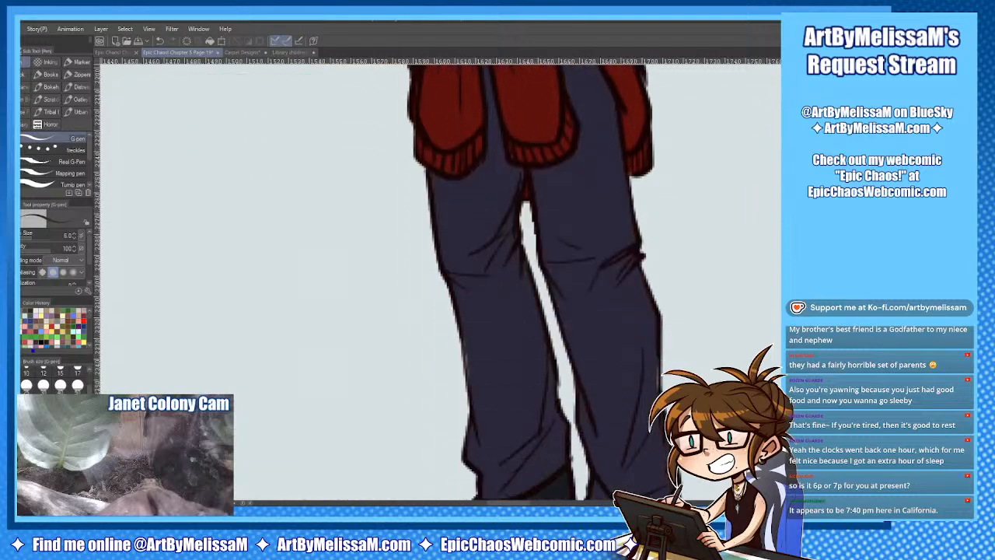
key("i")
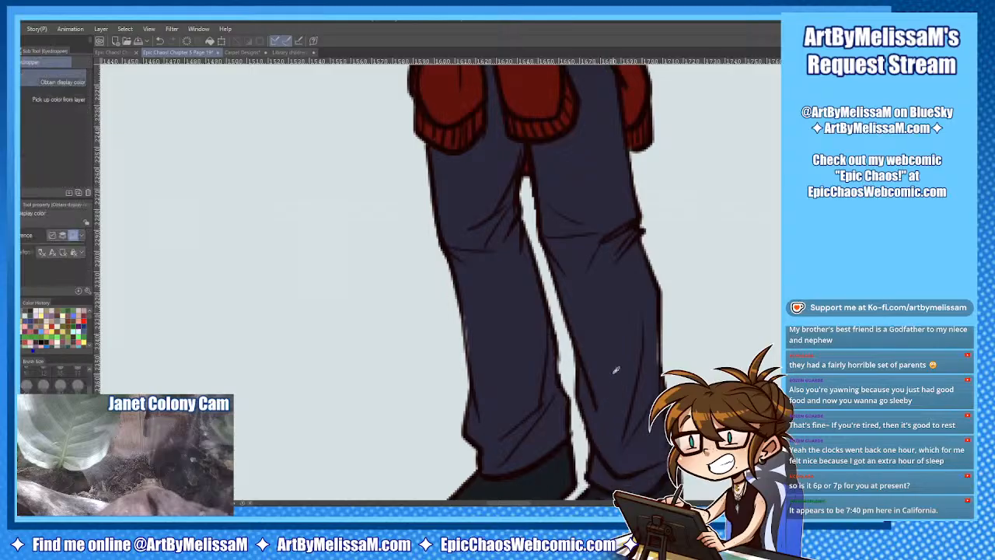
key("p")
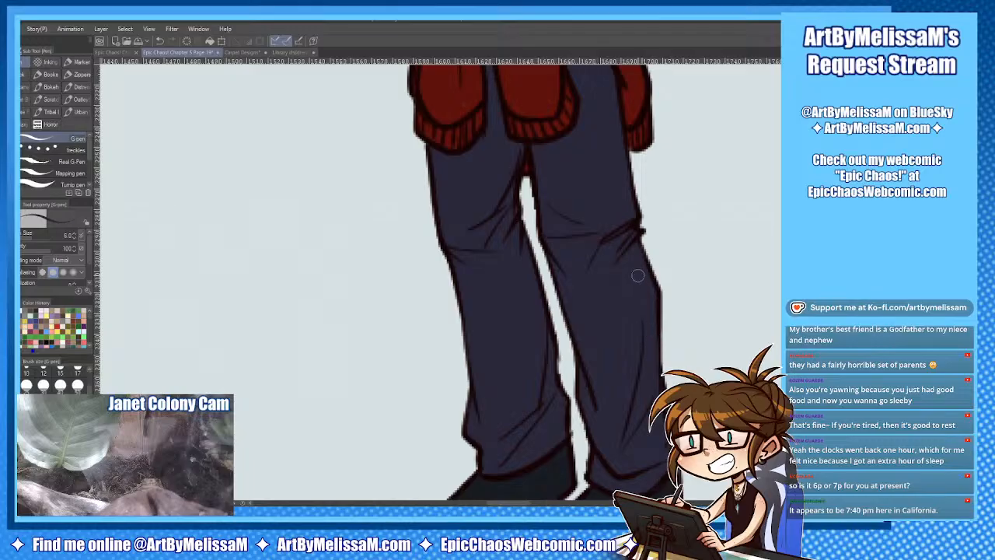
key("e")
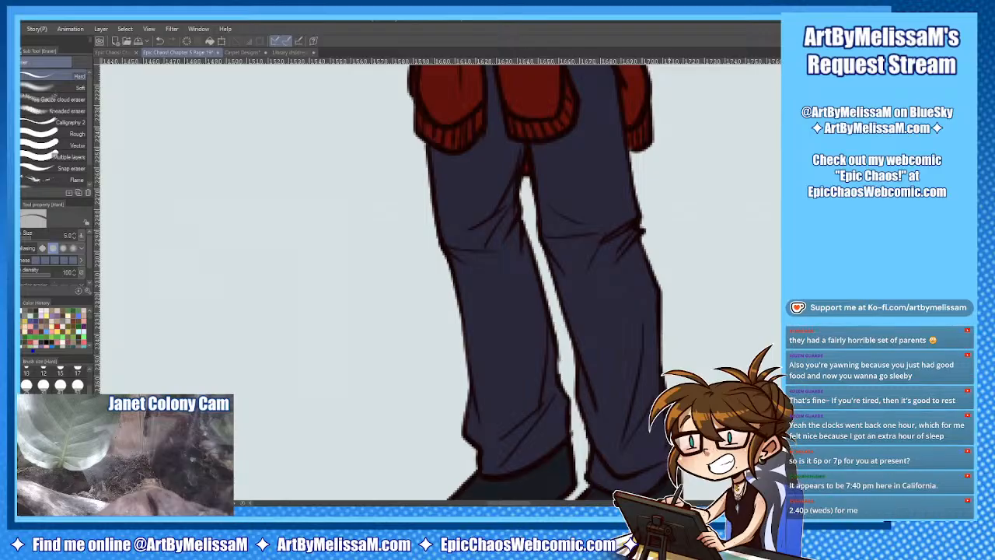
key("p")
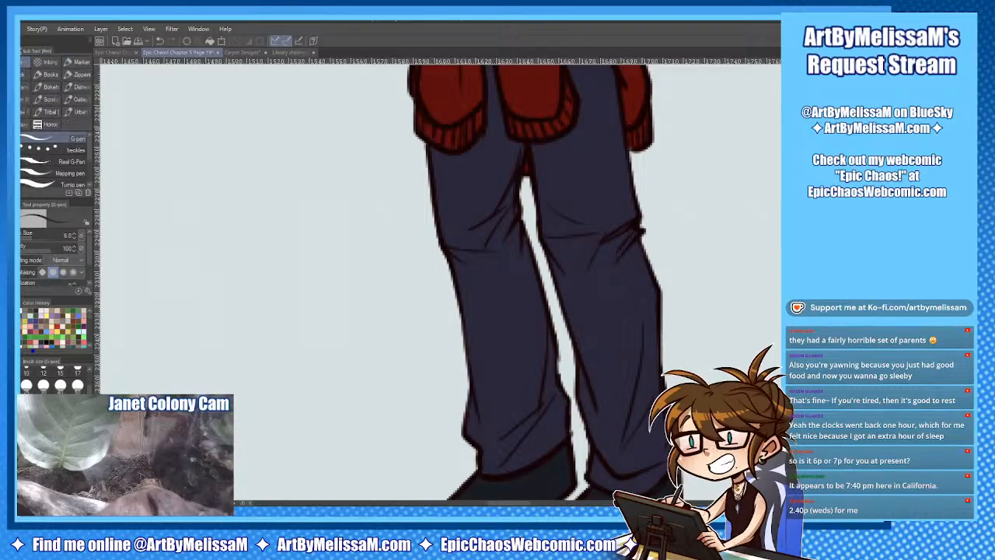
Sample the tied shirt's dark red and paint over the small spot between the legs beneath it with the G-pen.
scroll(641, 415, "up", 5)
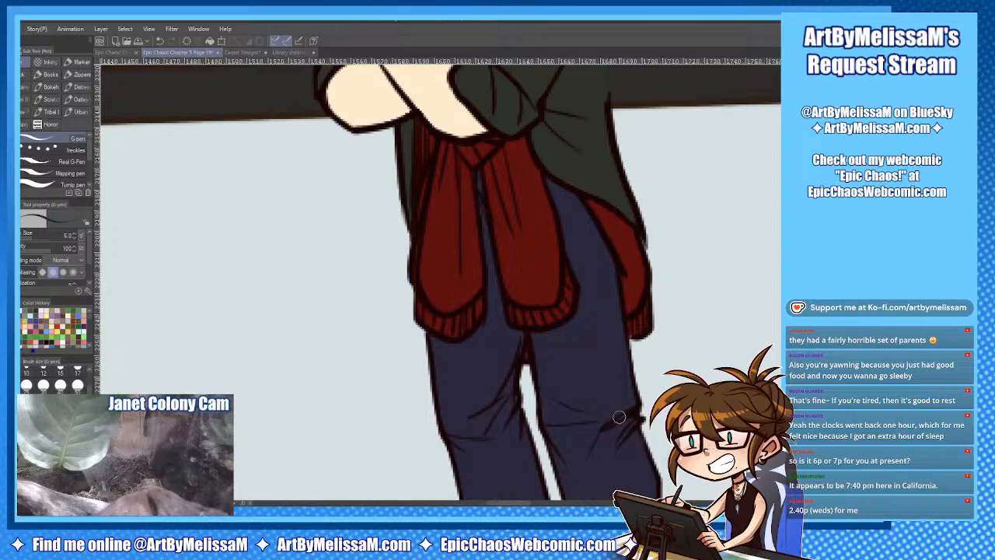
key("i")
left_click(473, 276)
key("p")
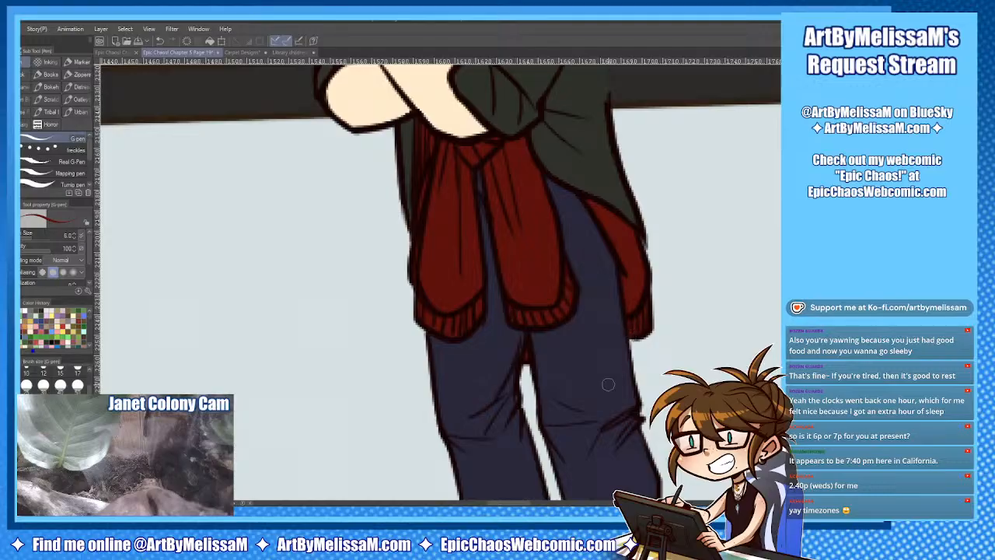
left_click_drag(522, 348, 528, 362)
Sample the undershirt's dark colour and touch up the area above the crossed arms with the G-pen.
scroll(437, 281, "up", 5)
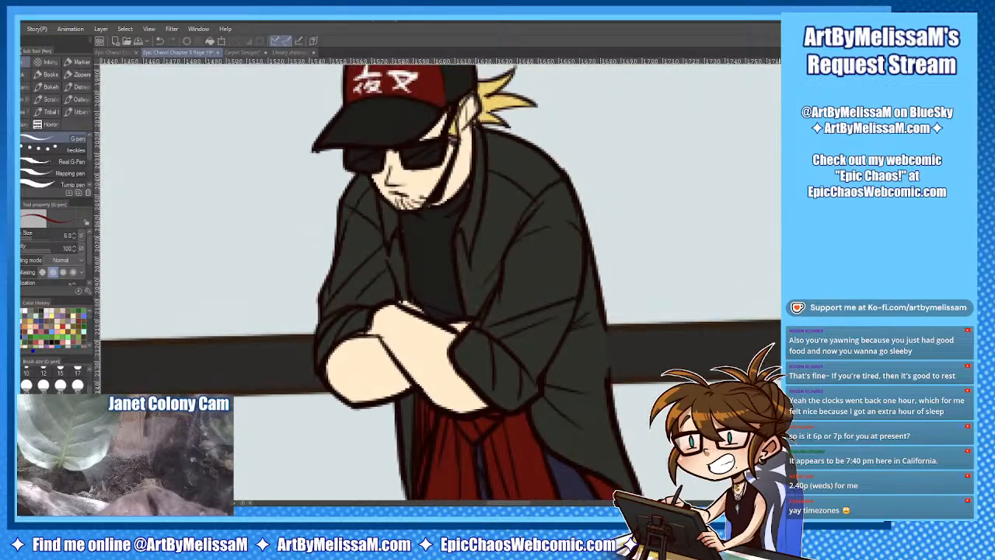
key("i")
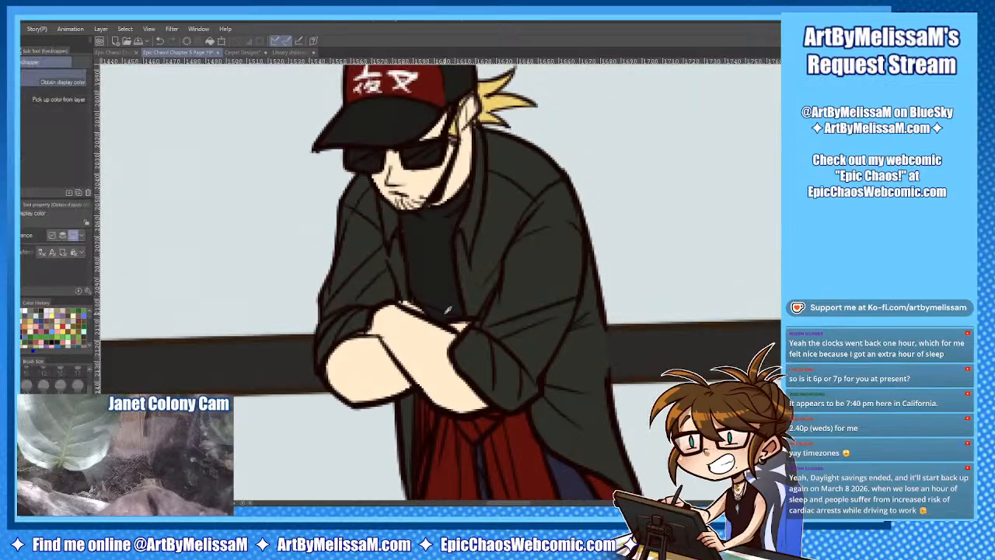
left_click(444, 283)
key("p")
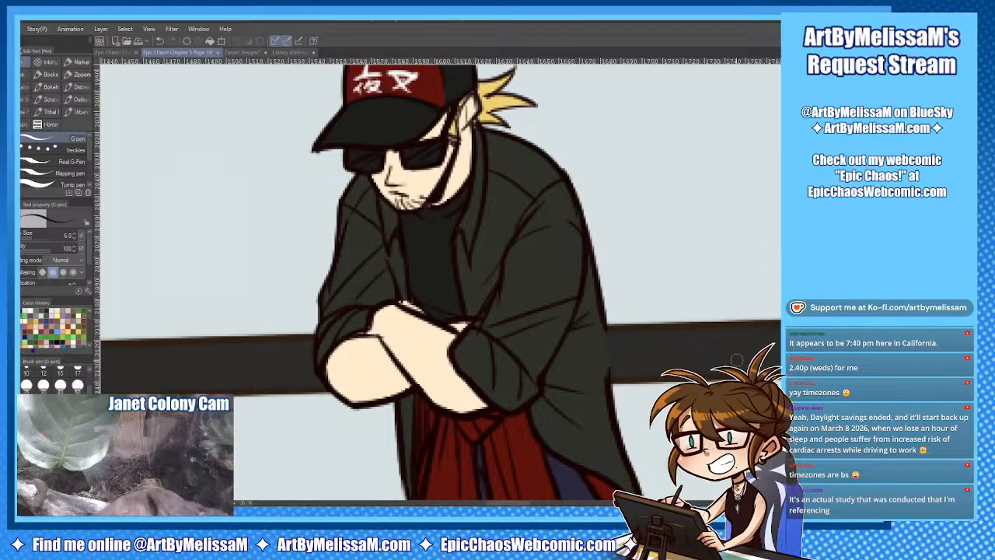
key("e")
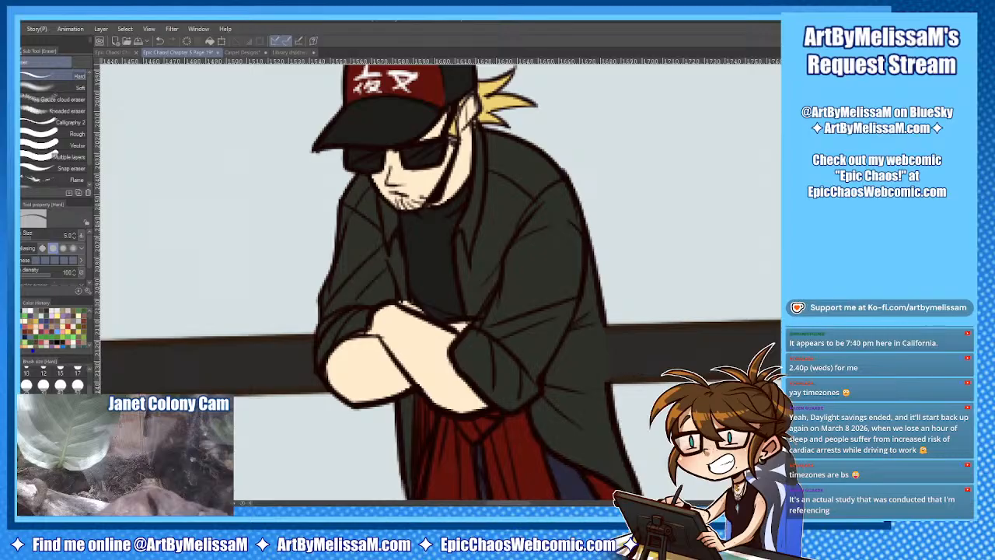
Sample the skin tone and clean up the crossed forearms and the gap above them with the G-pen and Hard eraser.
key("i")
left_click(430, 356)
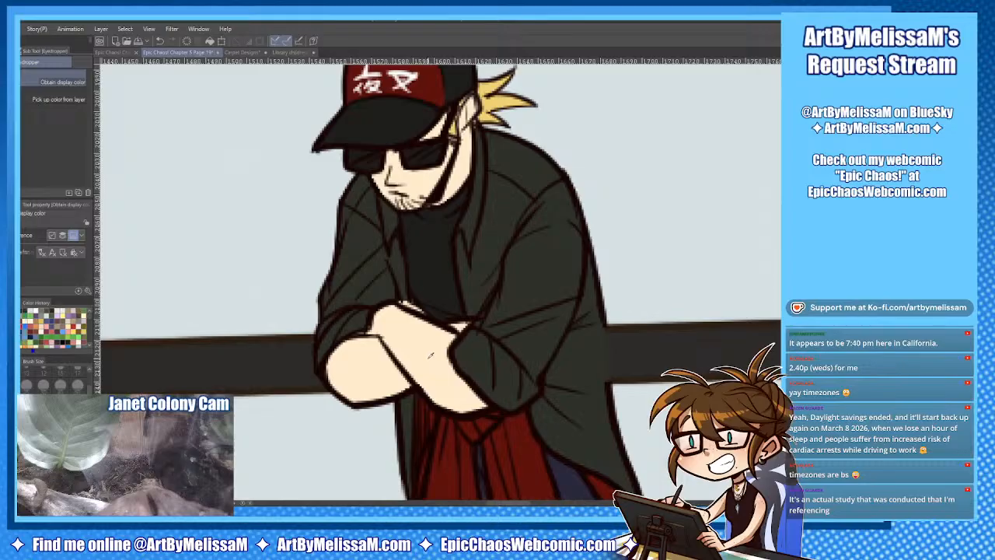
key("p")
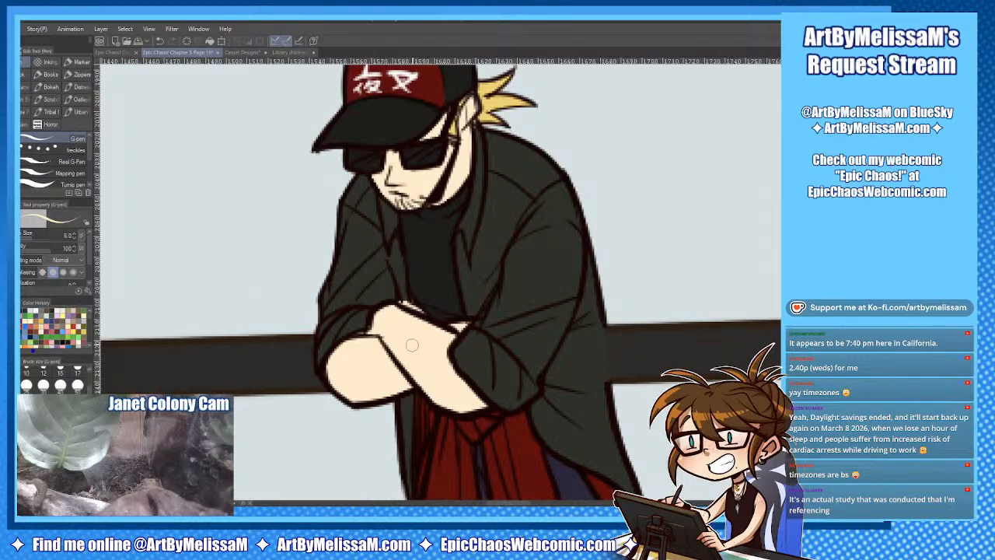
key("e")
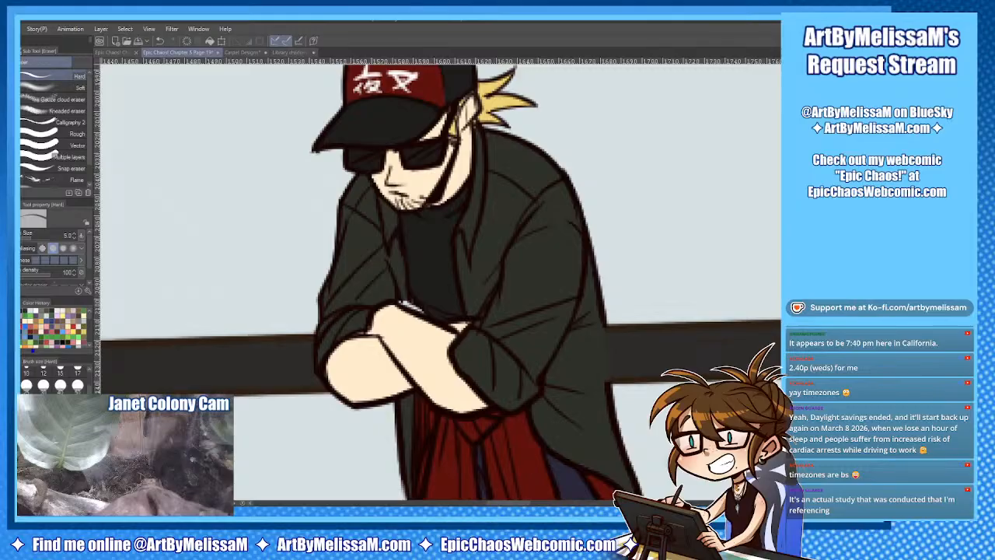
key("p")
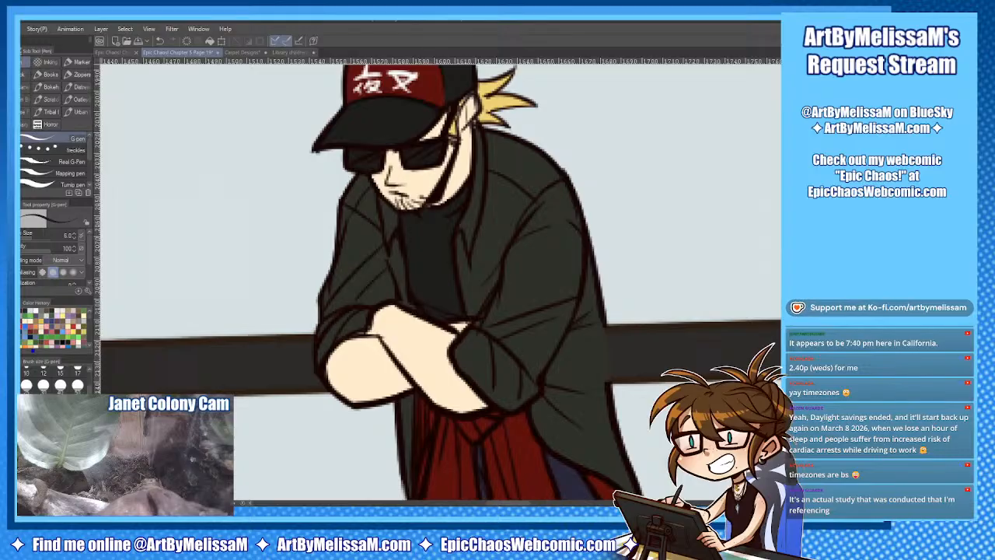
key("ctrl+z")
key("ctrl+y")
Sample the railing's dark grey and paint the railing across the jacket, from the bent sleeve to beyond its back edge.
key("i")
left_click(670, 362)
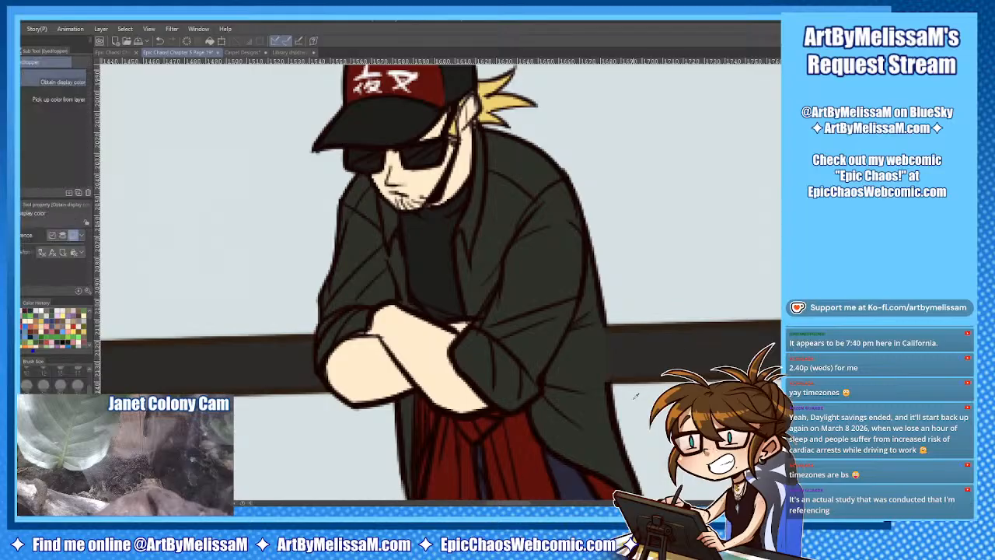
key("p")
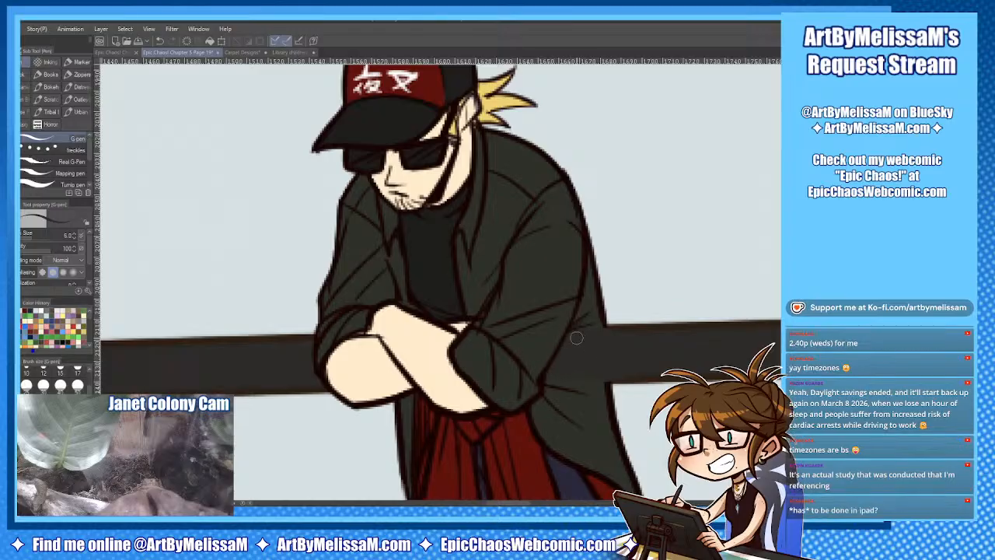
left_click_drag(570, 332, 665, 335)
left_click_drag(582, 369, 669, 365)
Resample the colour, set the G-pen to size 3 and draw straight lines along the railing's lower and upper edges across the jacket.
key("i")
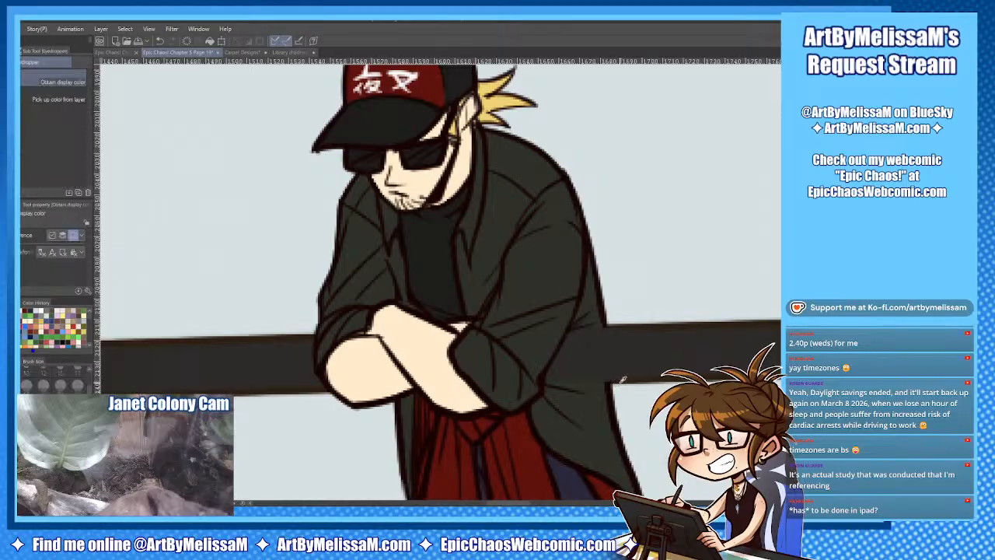
left_click(639, 393)
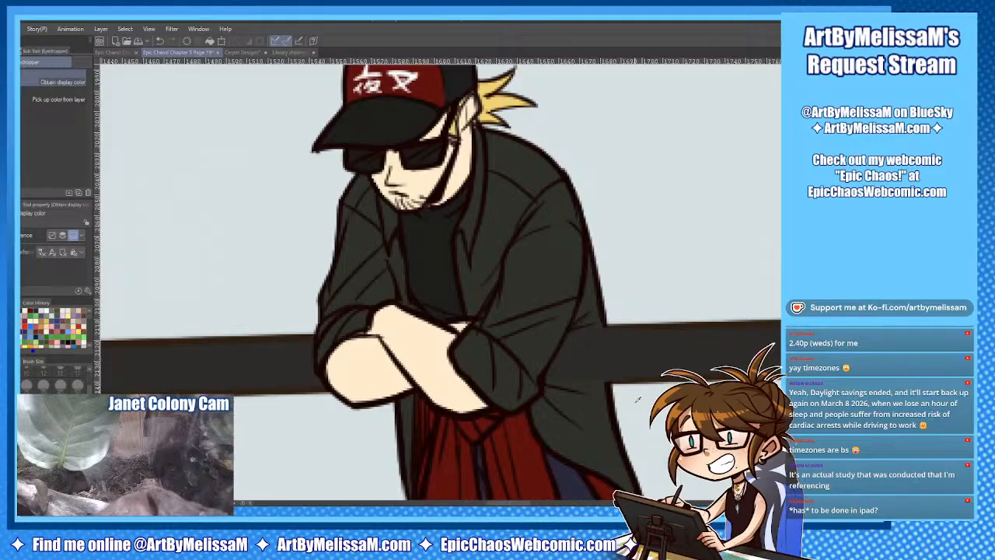
key("p")
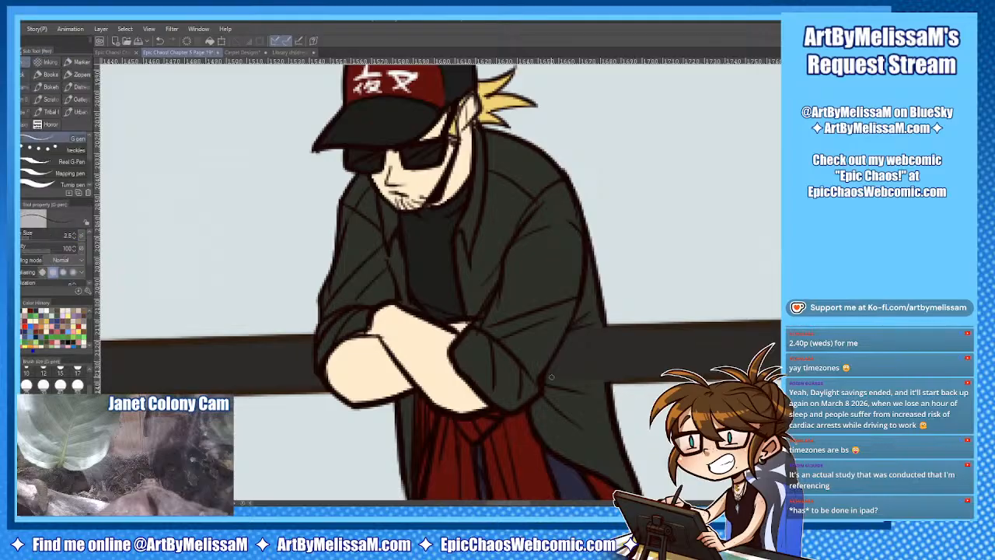
key("bracketright")
left_click(543, 378)
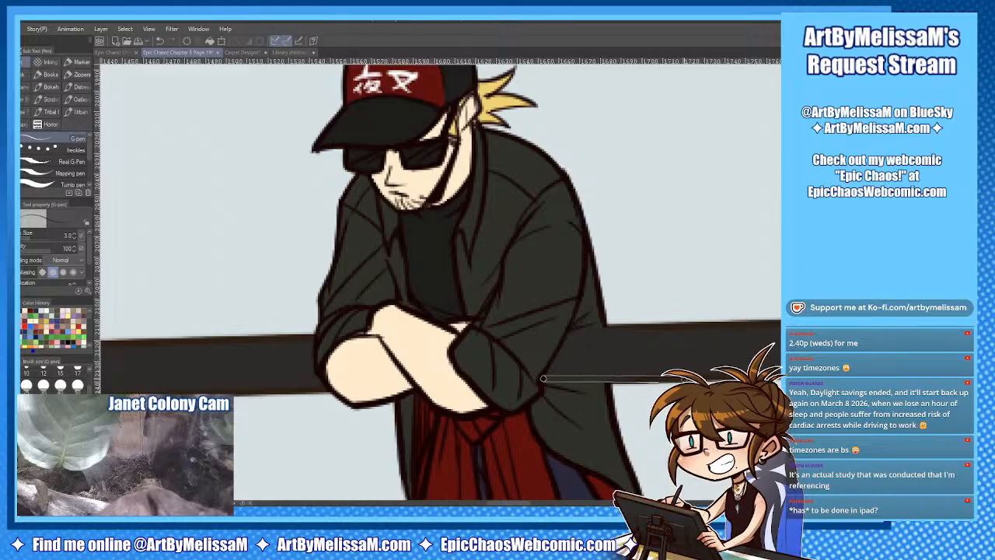
left_click(692, 324)
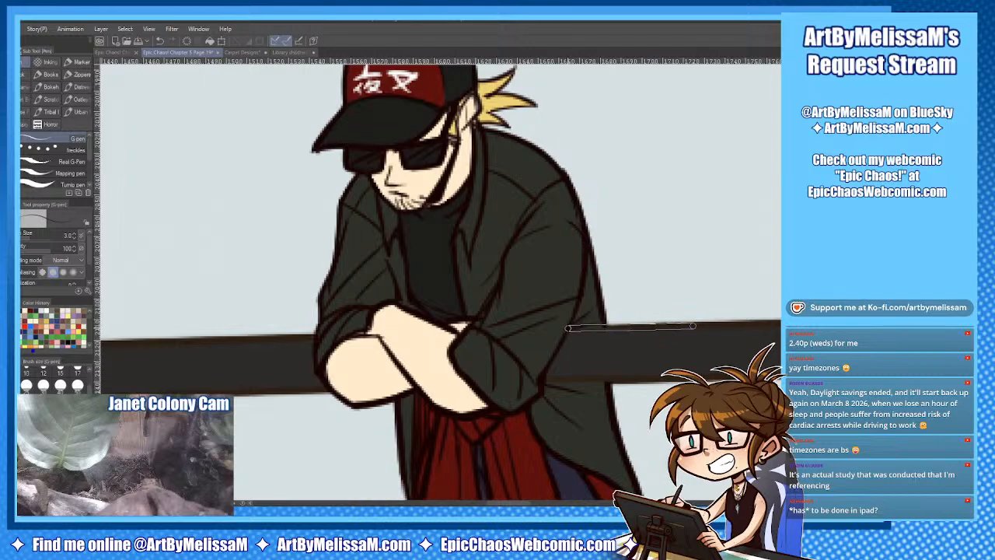
left_click(568, 328, "shift")
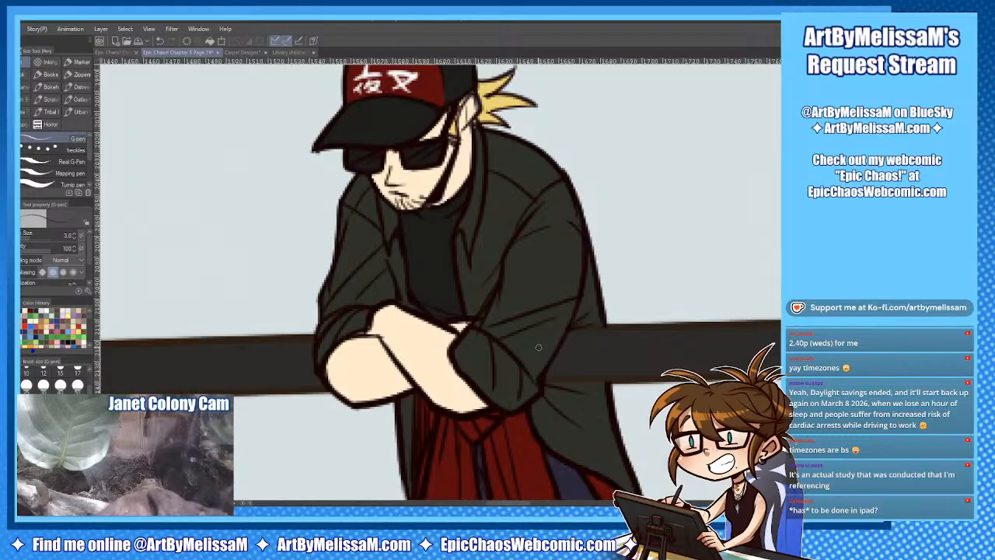
Examine the whole figure against the railing, comparing the last edge stroke with and without it.
scroll(437, 281, "down", 5)
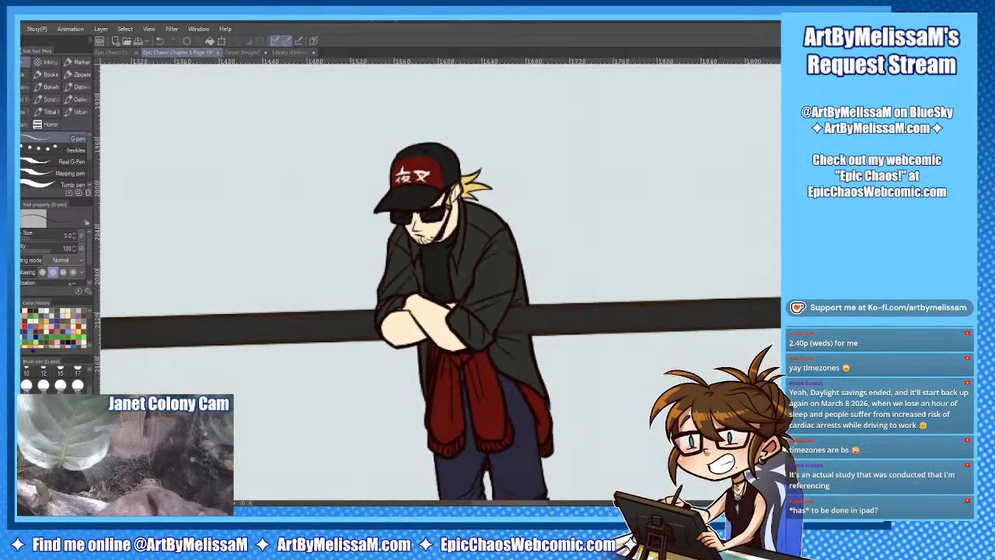
scroll(437, 281, "up", 4)
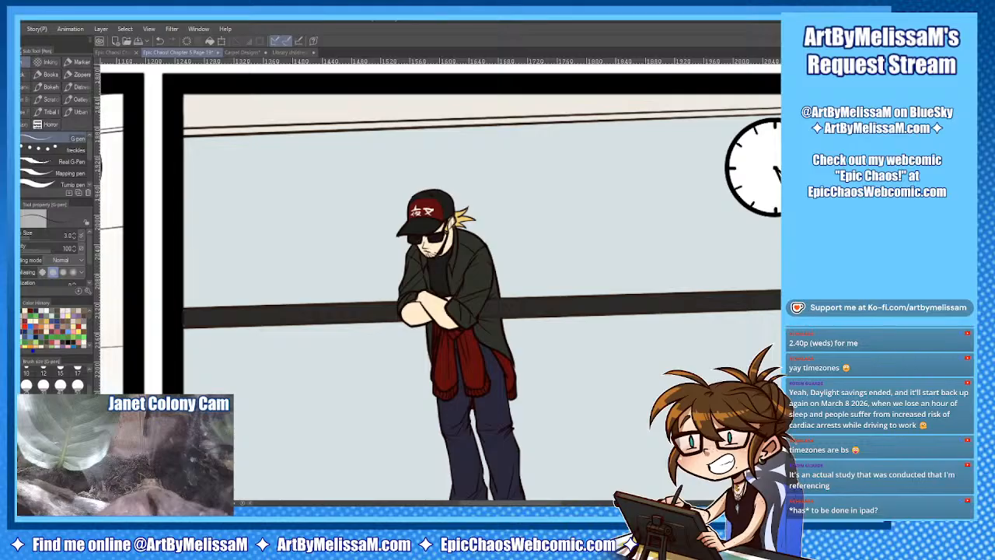
left_click_drag(451, 335, 505, 227)
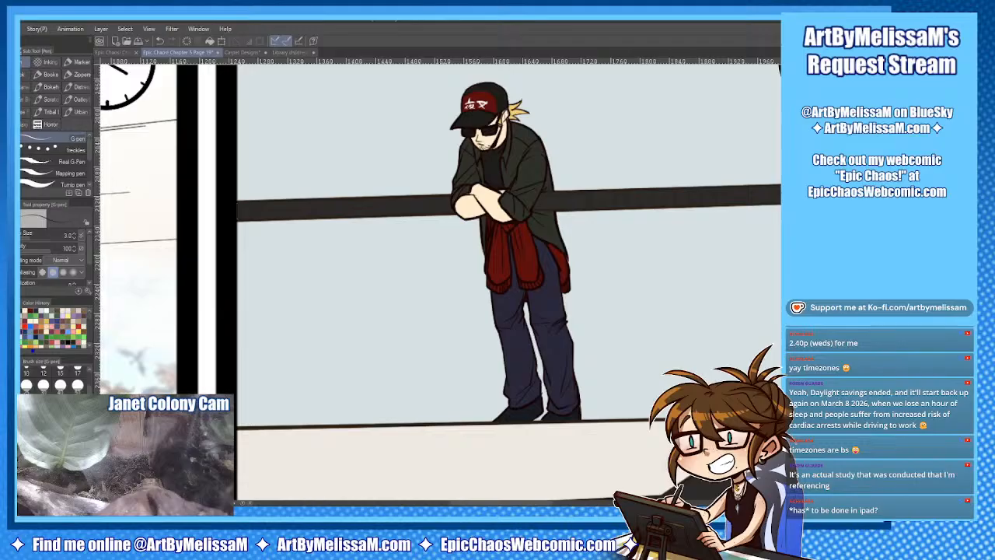
key("ctrl+z")
key("ctrl+y")
key("ctrl+z")
key("ctrl+y")
scroll(428, 311, "up", 3)
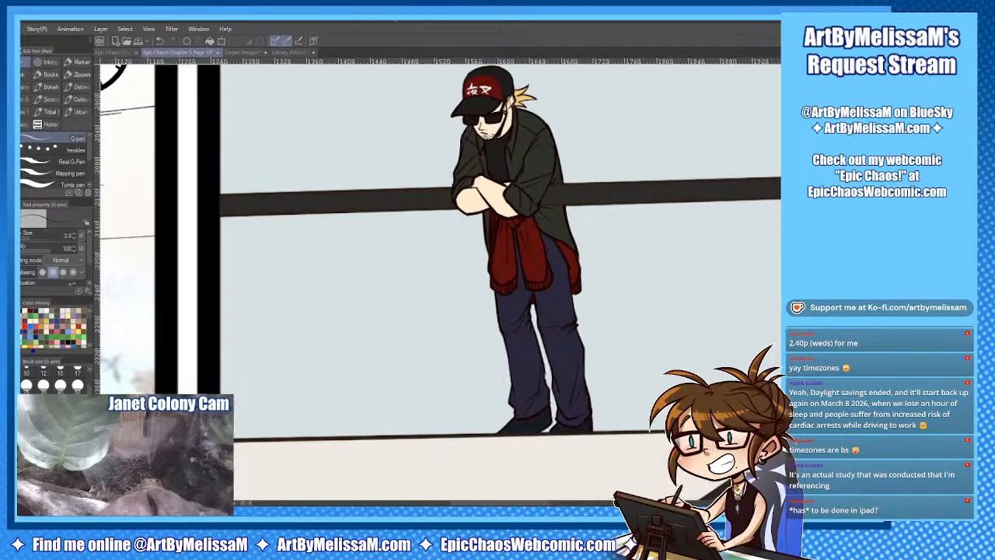
Examine closely the end of the railing where it meets the panel's black border.
left_click_drag(272, 218, 645, 357)
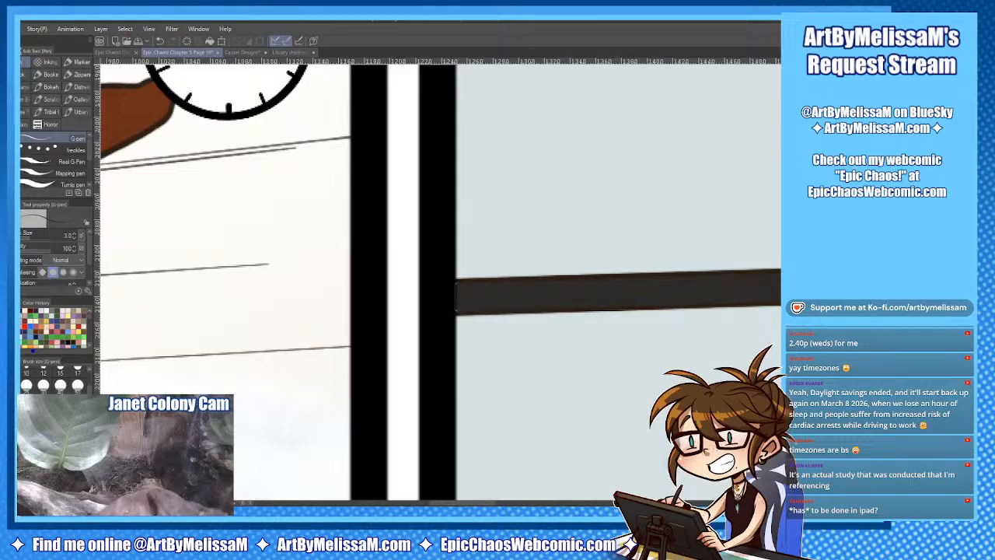
key("ctrl+plus")
key("ctrl+plus")
key("ctrl+plus")
key("ctrl+plus")
key("ctrl+plus")
key("ctrl+plus")
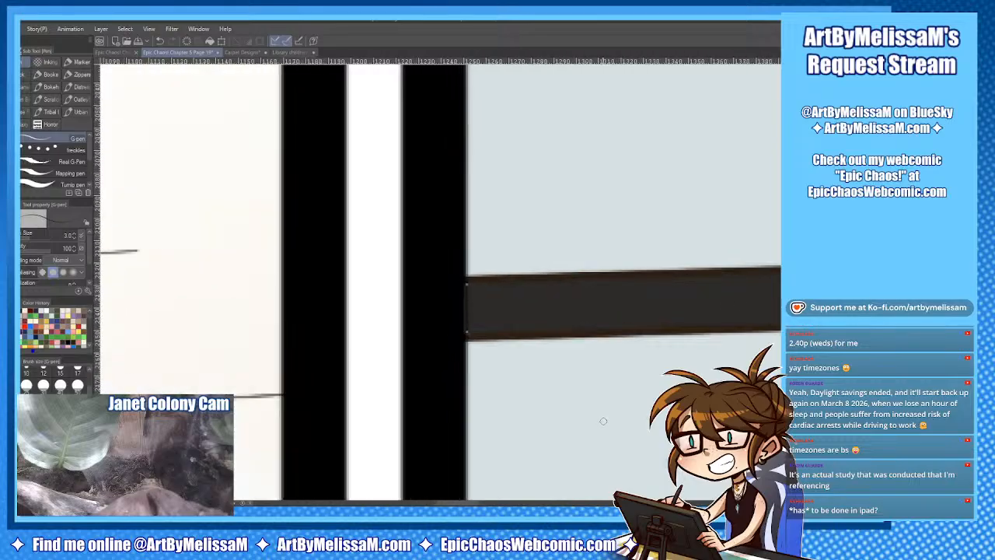
Paint over the small pale gaps at the dark railing's left end with the G-pen at size 7, using the railing's color.
key("alt")
key("p")
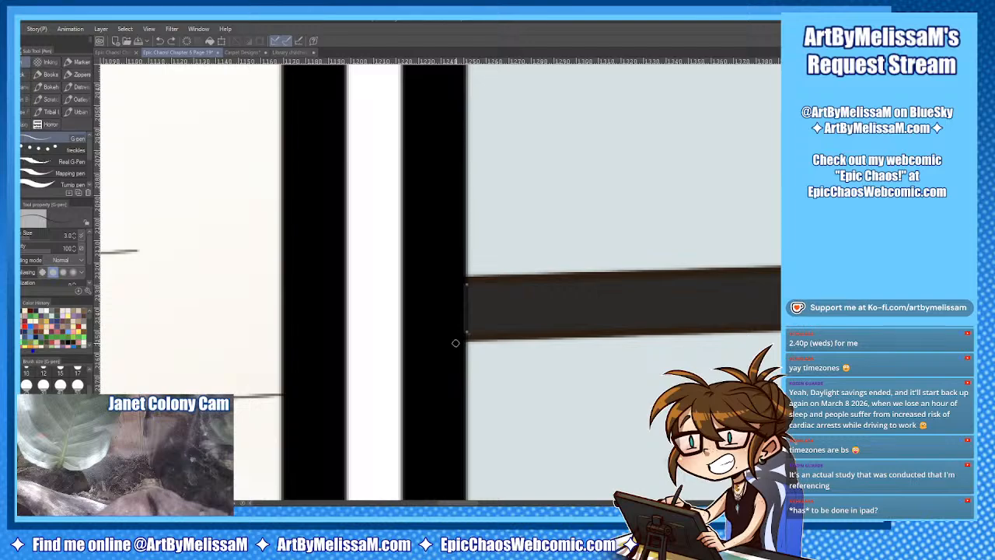
key("i")
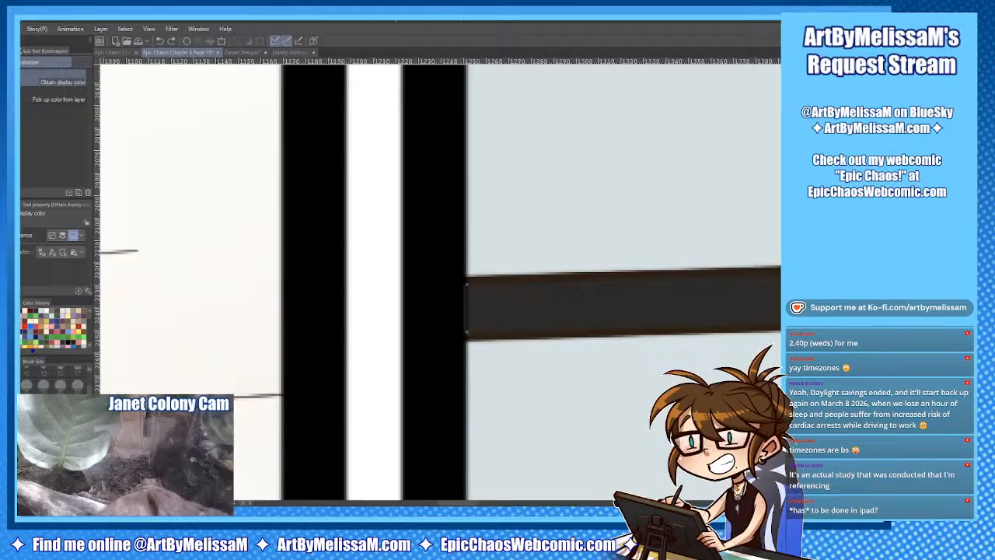
key("ctrl+z")
key("ctrl+y")
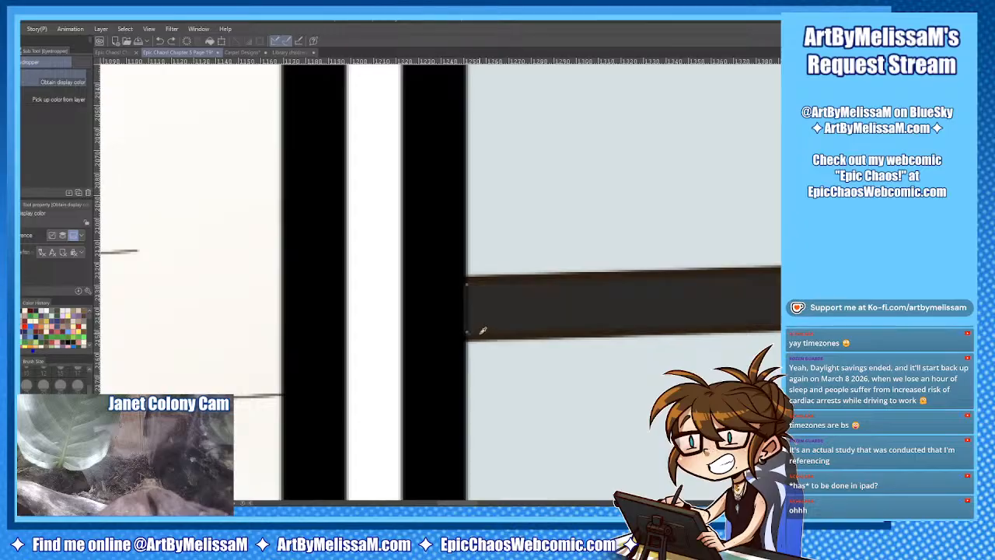
key("p")
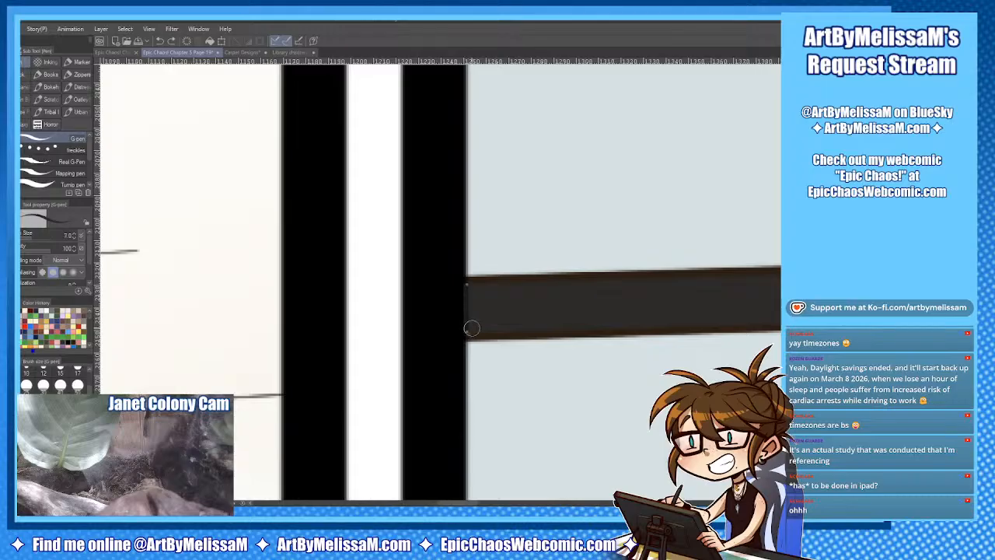
left_click_drag(470, 327, 468, 285)
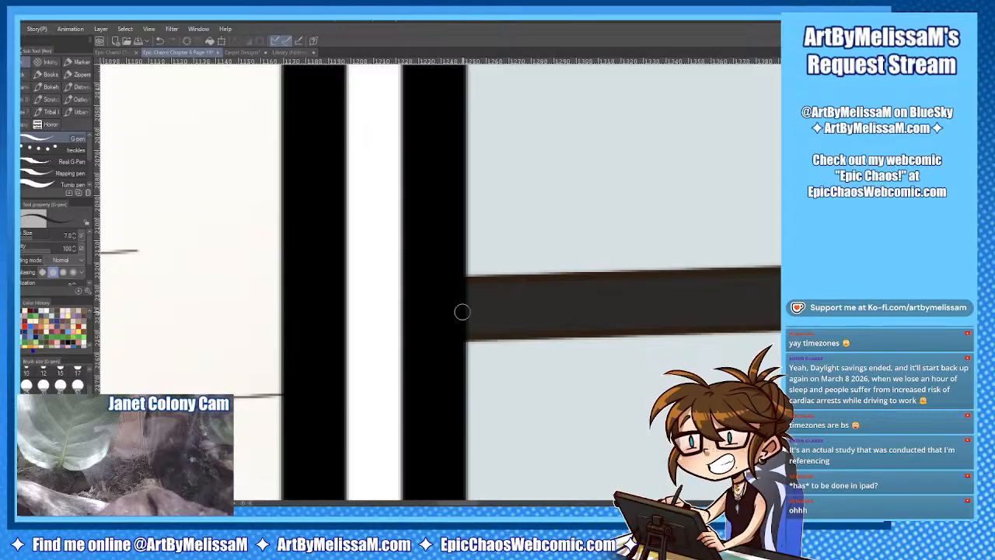
Review the colored bookshelf and window panels in the comic page's top row.
scroll(462, 311, "down", 3)
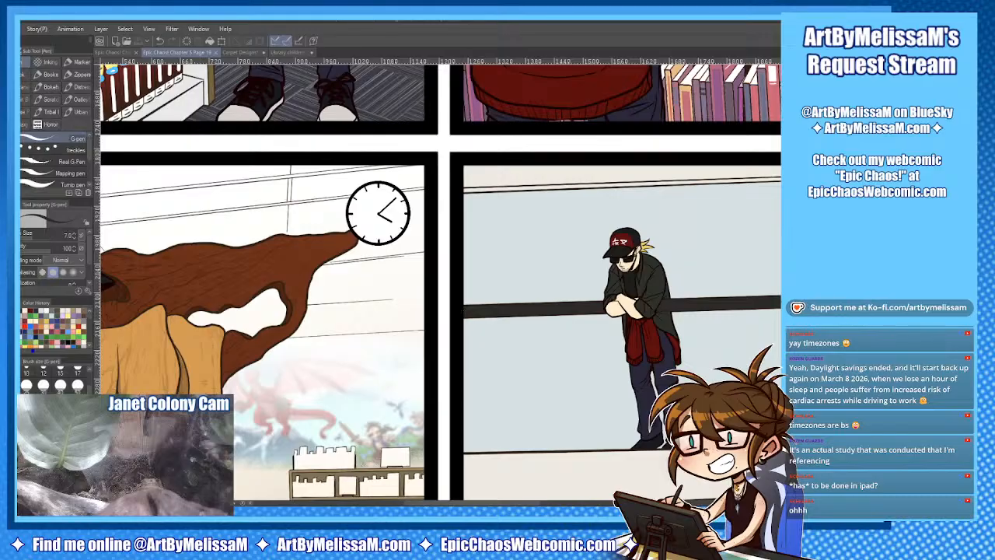
left_click_drag(482, 140, 412, 408)
left_click_drag(436, 179, 421, 449)
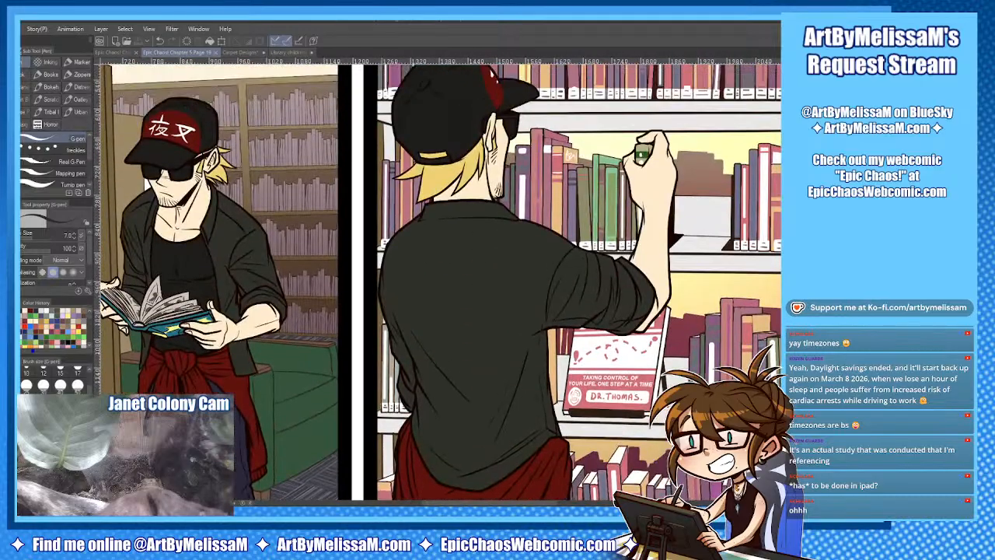
left_click_drag(435, 233, 677, 249)
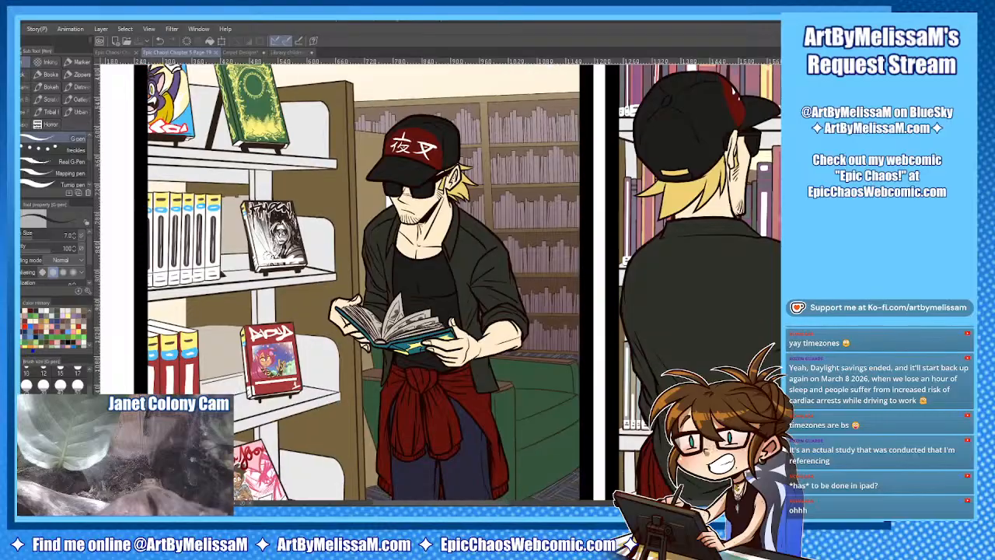
left_click_drag(466, 272, 622, 272)
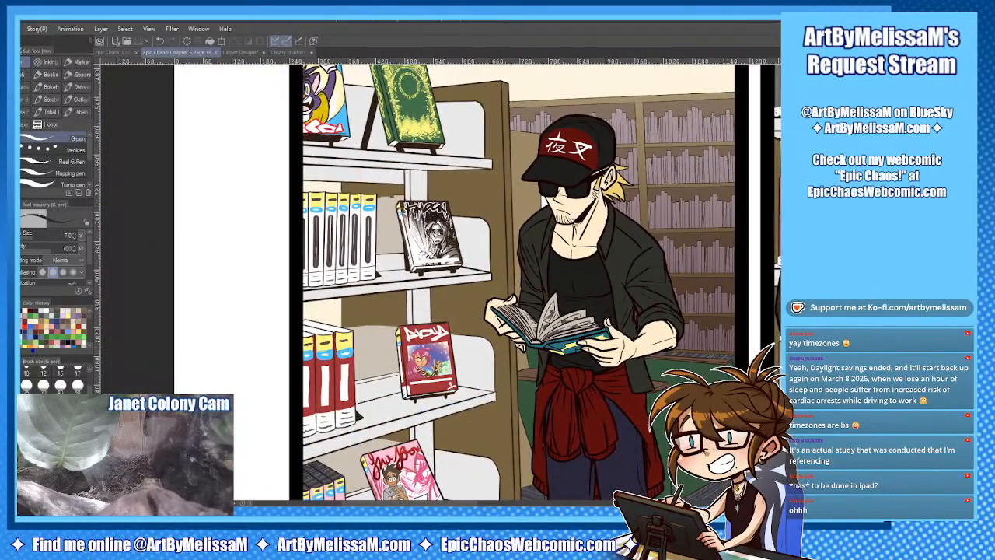
scroll(482, 280, "down", 5)
scroll(483, 296, "up", 2)
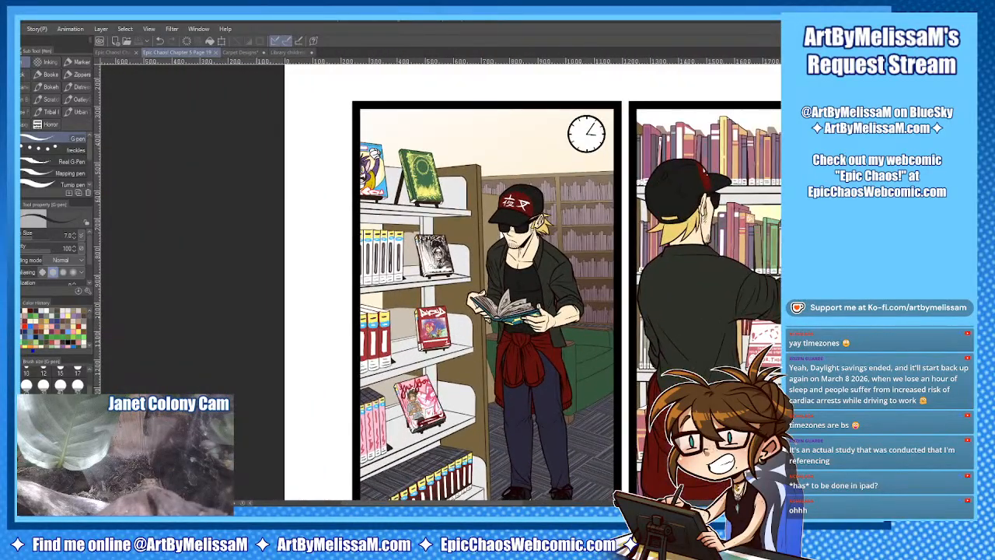
left_click_drag(482, 280, 463, 245)
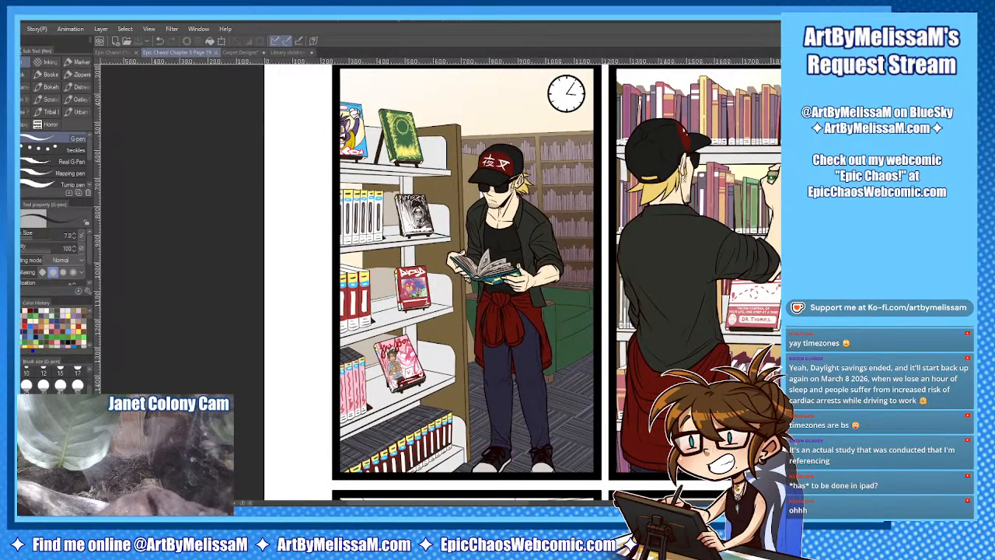
left_click_drag(482, 272, 243, 303)
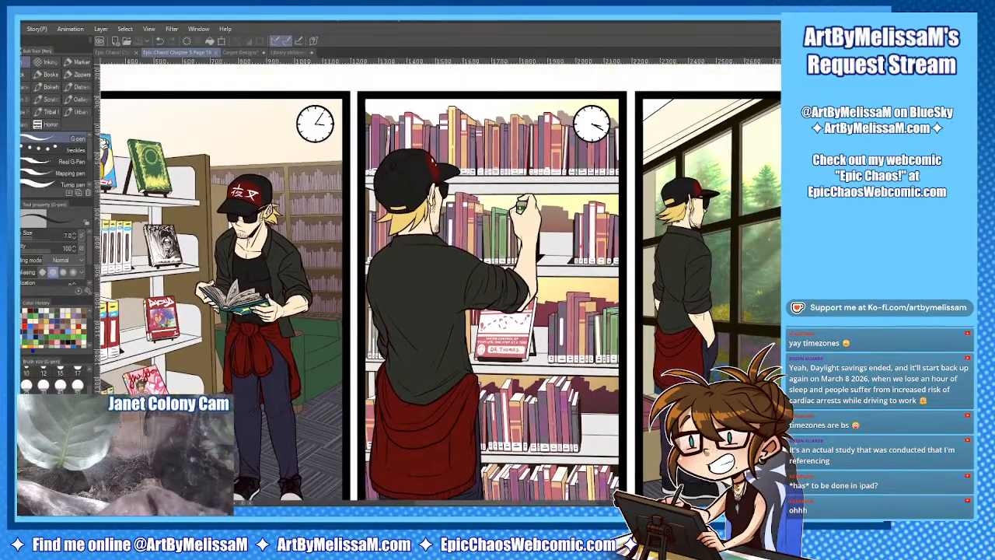
scroll(442, 300, "up", 5)
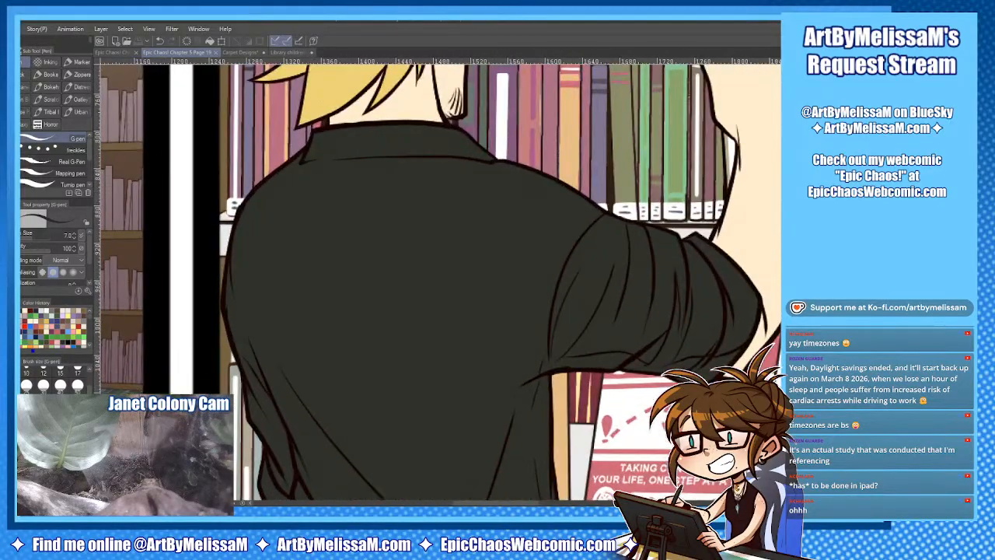
left_click_drag(505, 148, 166, 421)
scroll(435, 280, "down", 6)
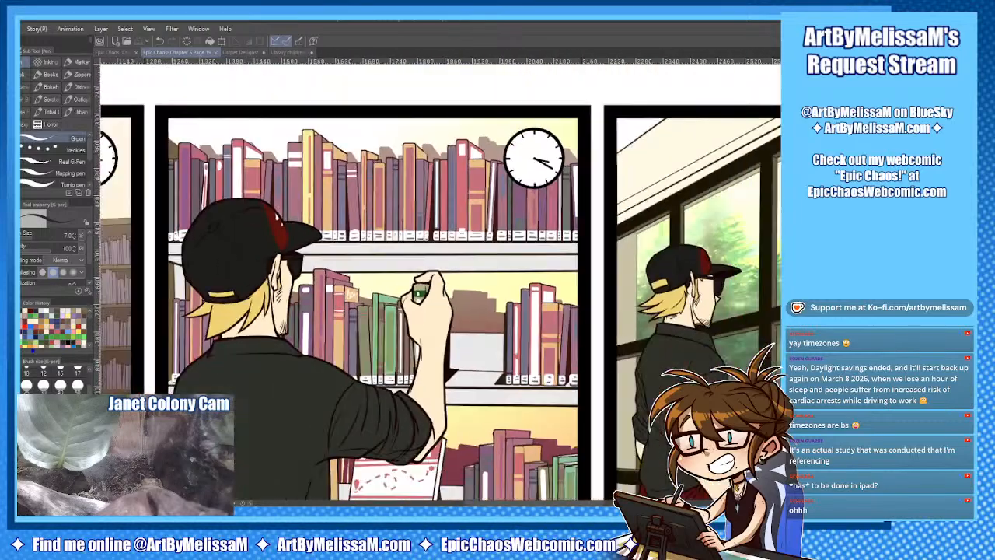
left_click_drag(436, 311, 745, 114)
left_click_drag(389, 466, 488, 74)
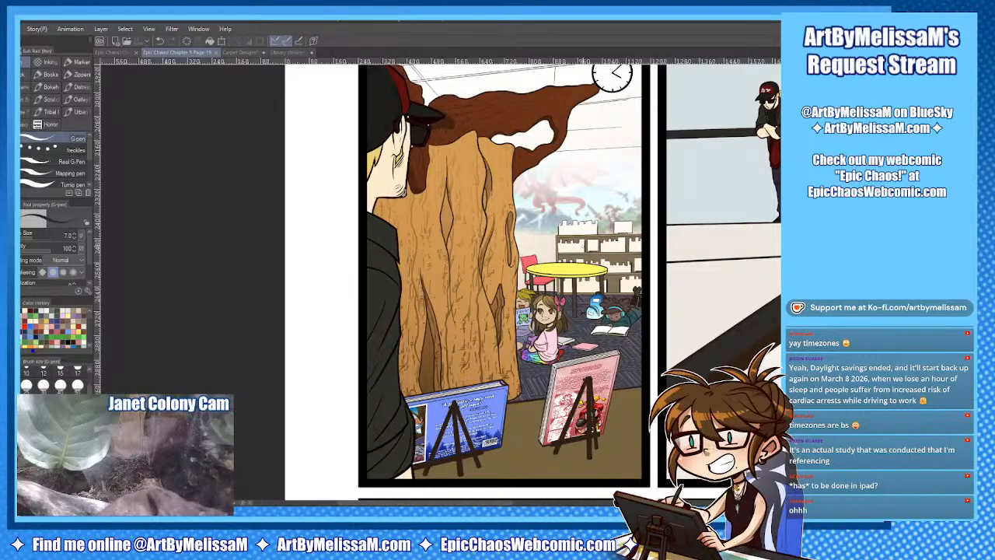
Examine the blue and pink display books on their easels in the tree panel.
scroll(454, 420, "up", 5)
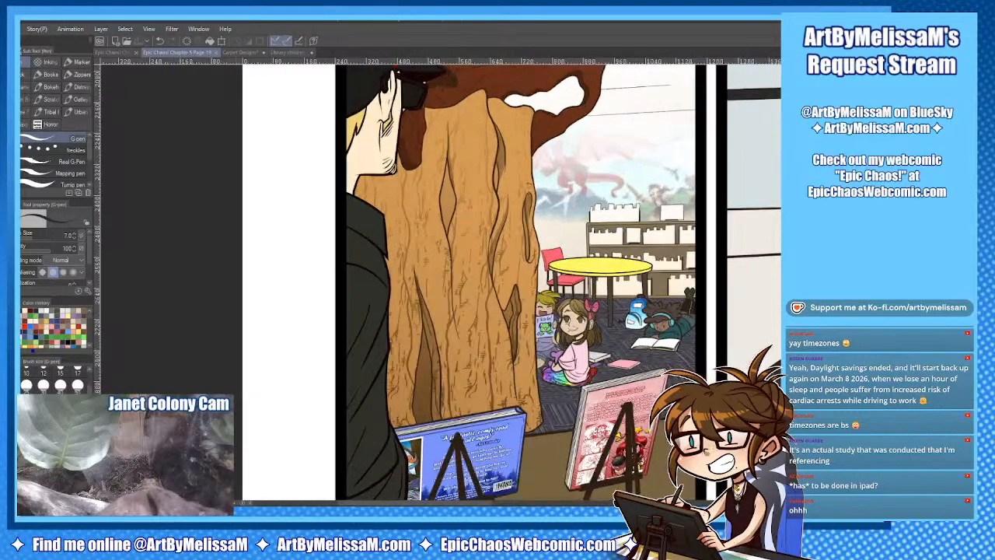
scroll(441, 256, "right", 1)
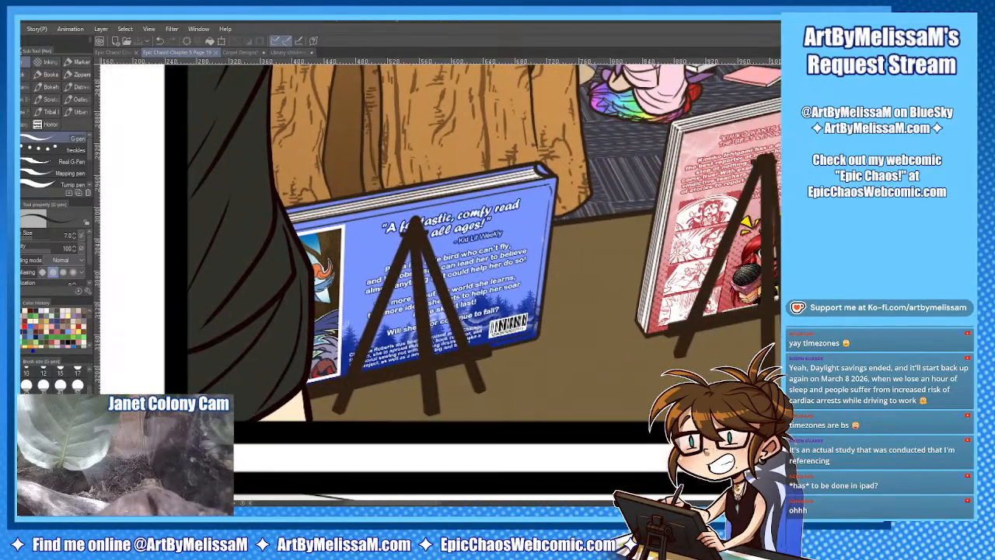
scroll(440, 257, "left", 4)
scroll(441, 256, "right", 7)
scroll(441, 256, "up", 1)
scroll(441, 257, "right", 2)
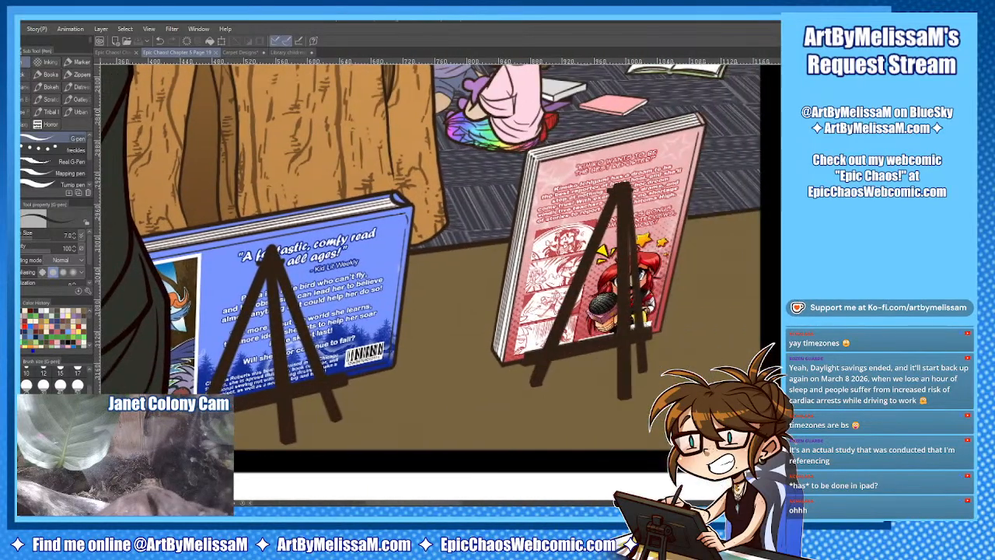
scroll(440, 257, "up", 1)
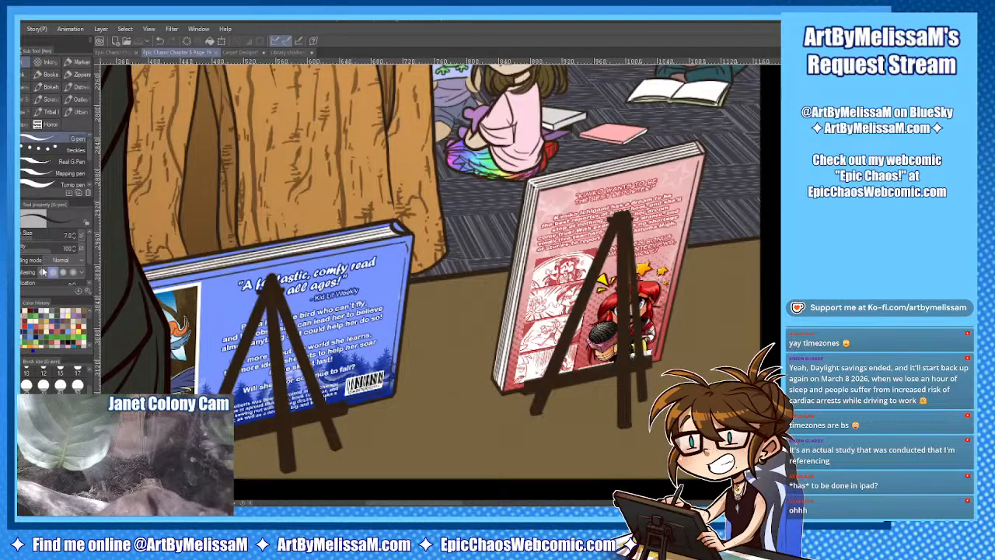
Mark the blue display book with a red G-pen arc and remove the marking.
left_click(83, 324)
mouse_move(163, 257)
left_mouse_down()
mouse_move(295, 185)
mouse_move(428, 268)
left_mouse_up()
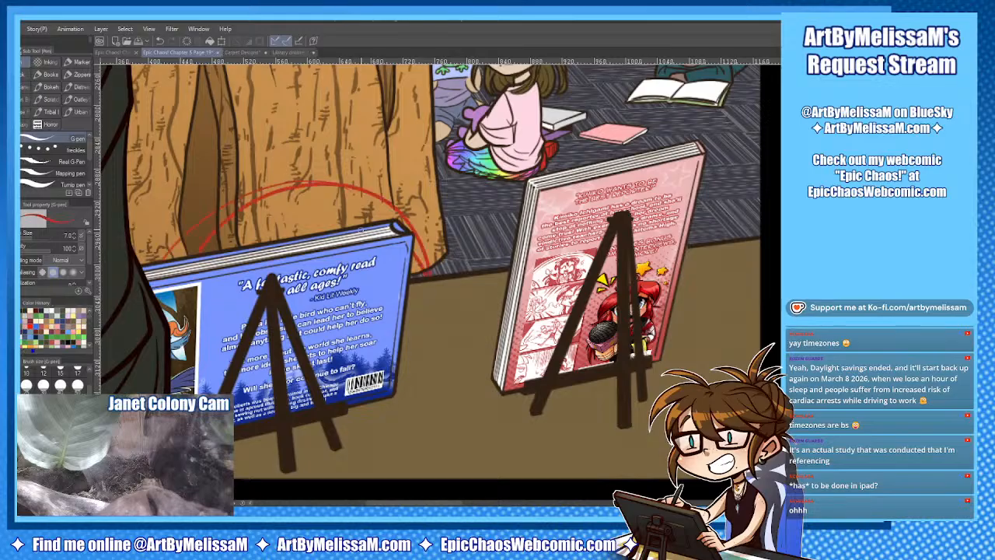
key("ctrl+z")
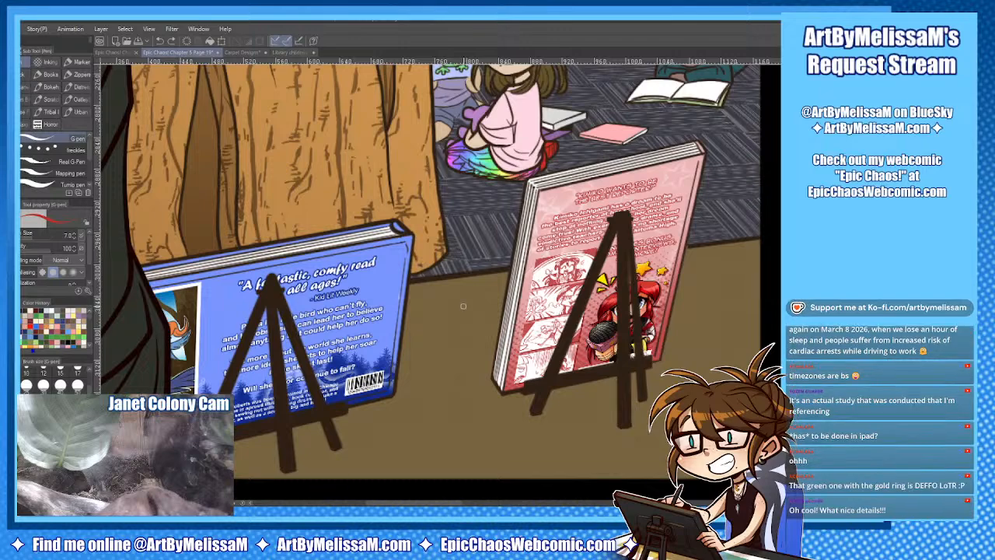
mouse_move(334, 167)
left_mouse_down()
mouse_move(257, 172)
mouse_move(466, 264)
mouse_move(436, 373)
mouse_move(261, 429)
mouse_move(116, 311)
mouse_move(249, 427)
left_mouse_up()
key("Delete")
Examine the tree, staircase and washroom panels in the middle row, checking which backgrounds still lack color.
scroll(447, 286, "down", 4)
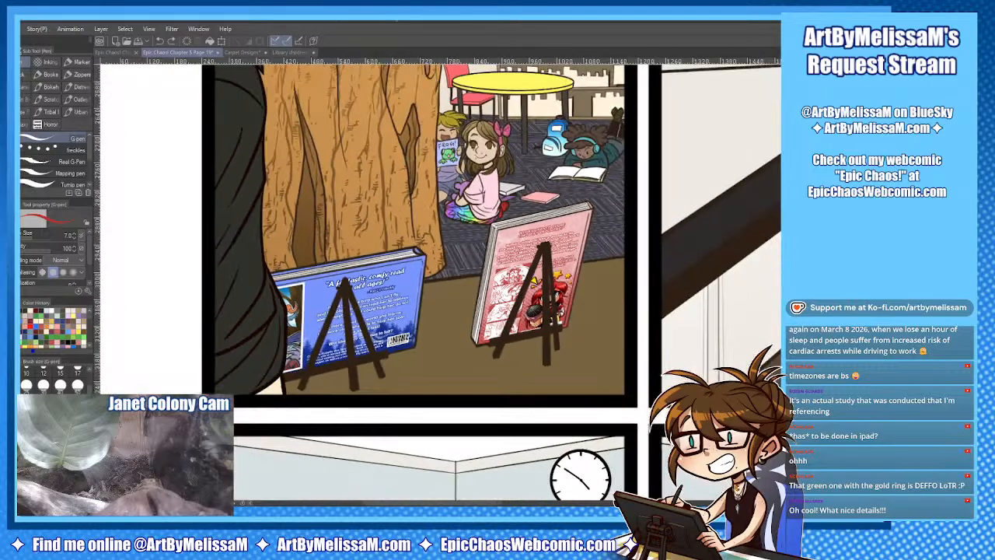
scroll(447, 286, "up", 3)
left_click_drag(618, 282, 264, 281)
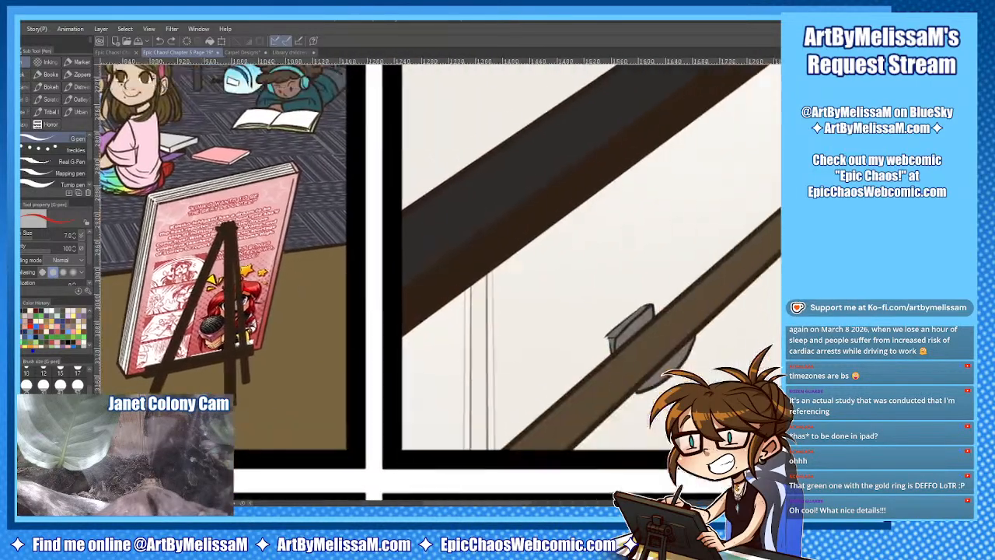
key("ctrl+minus")
key("ctrl+minus")
key("ctrl+minus")
key("ctrl+minus")
key("ctrl+minus")
key("ctrl+plus")
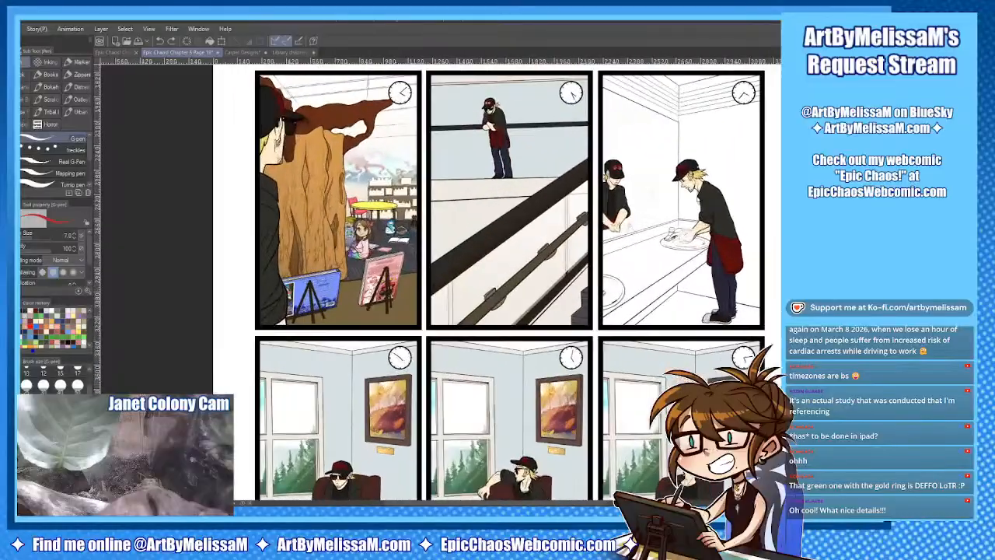
left_click_drag(622, 272, 509, 310)
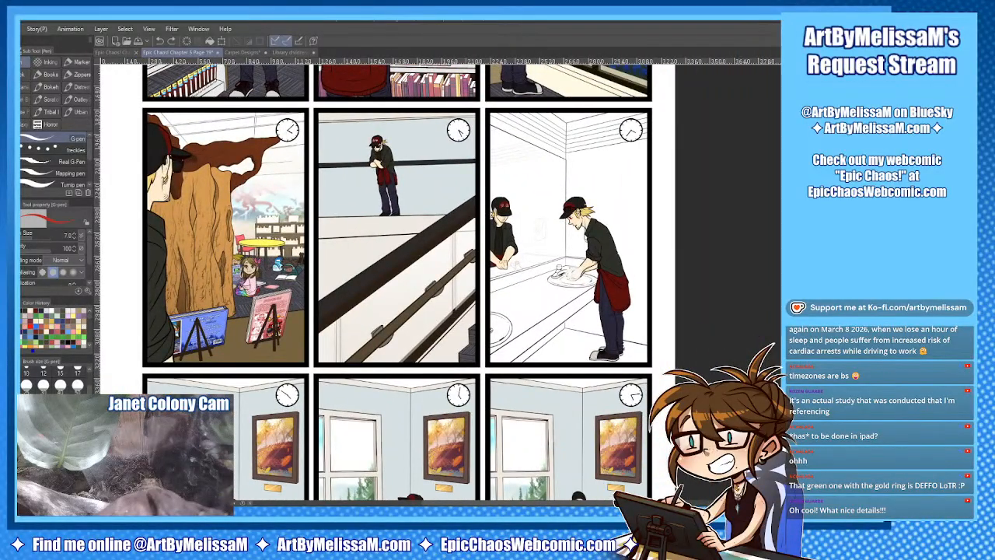
key("ctrl+plus")
key("ctrl+plus")
key("ctrl+plus")
key("ctrl+minus")
left_click_drag(472, 233, 439, 337)
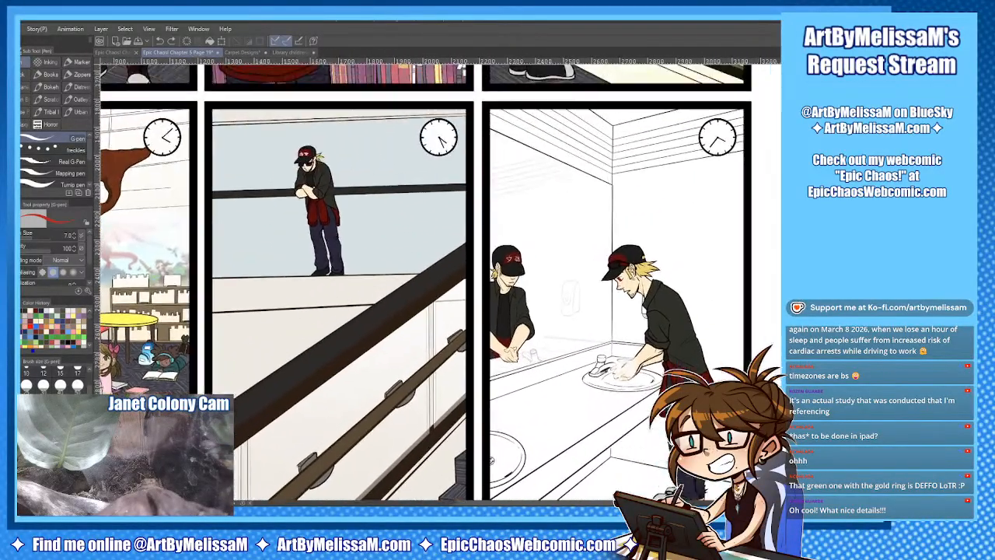
Compare the armchair panels in the bottom row with the bookshelf panels in the top row.
left_click_drag(440, 97, 439, 482)
left_click_drag(388, 233, 437, 90)
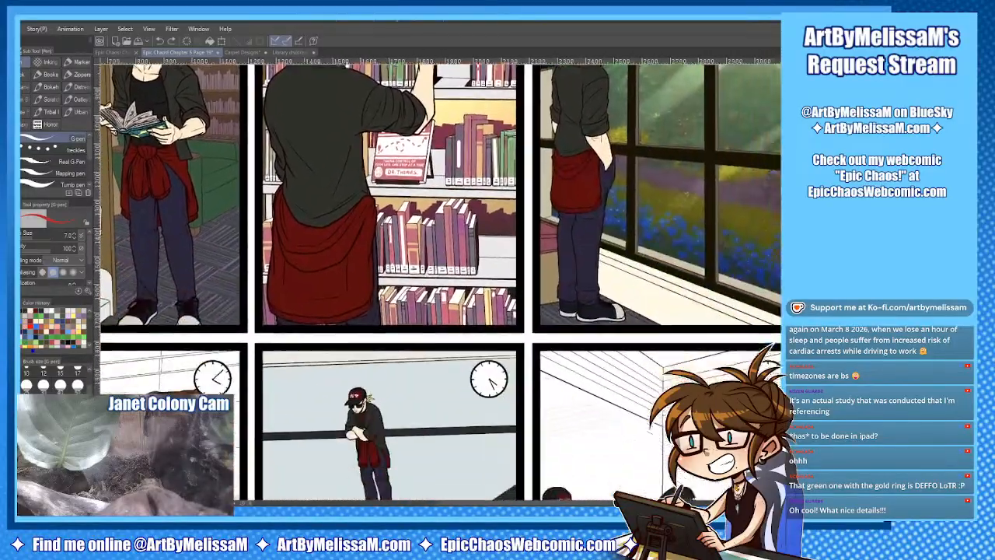
left_click_drag(439, 466, 448, 140)
left_click_drag(405, 420, 453, 118)
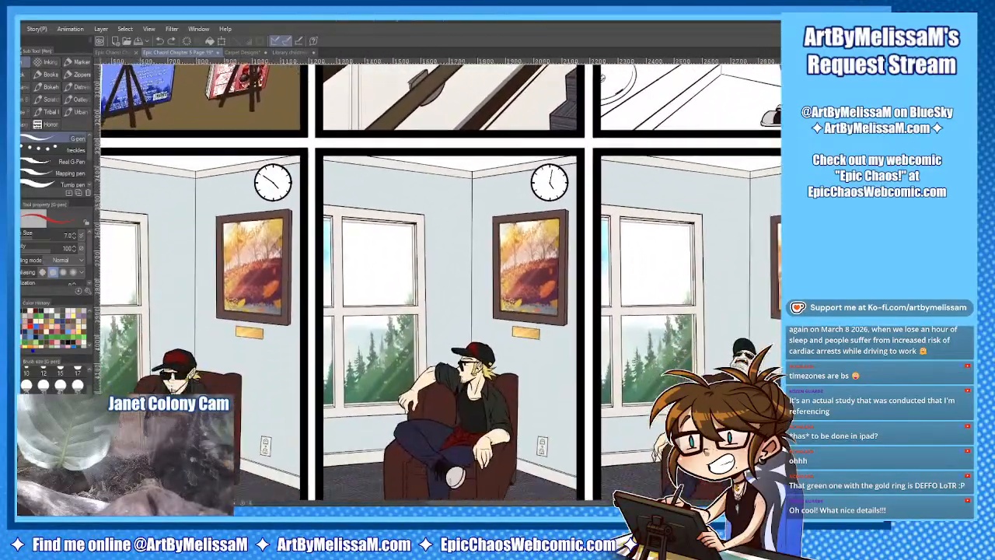
left_click_drag(440, 311, 441, 240)
left_click_drag(482, 280, 329, 225)
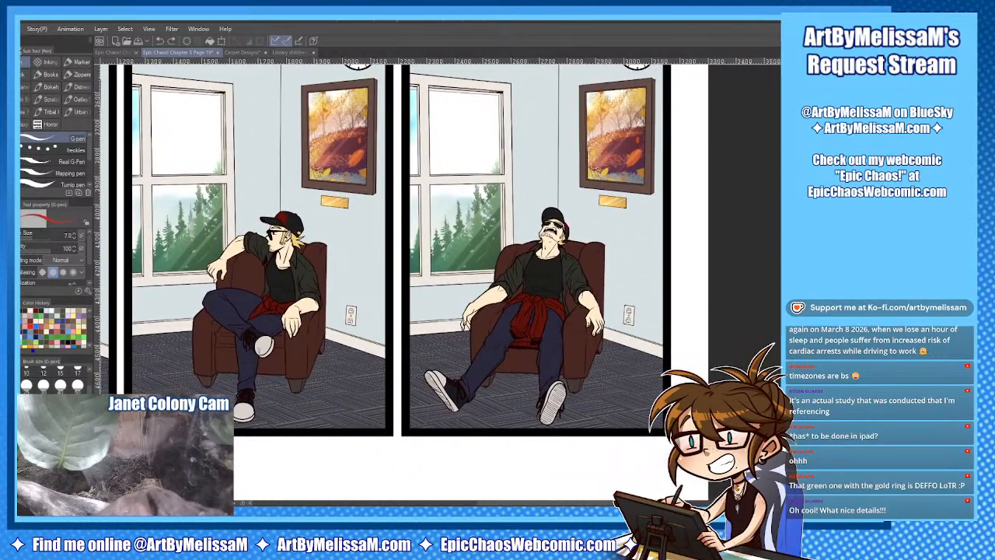
scroll(435, 288, "up", 3)
left_click_drag(435, 287, 226, 342)
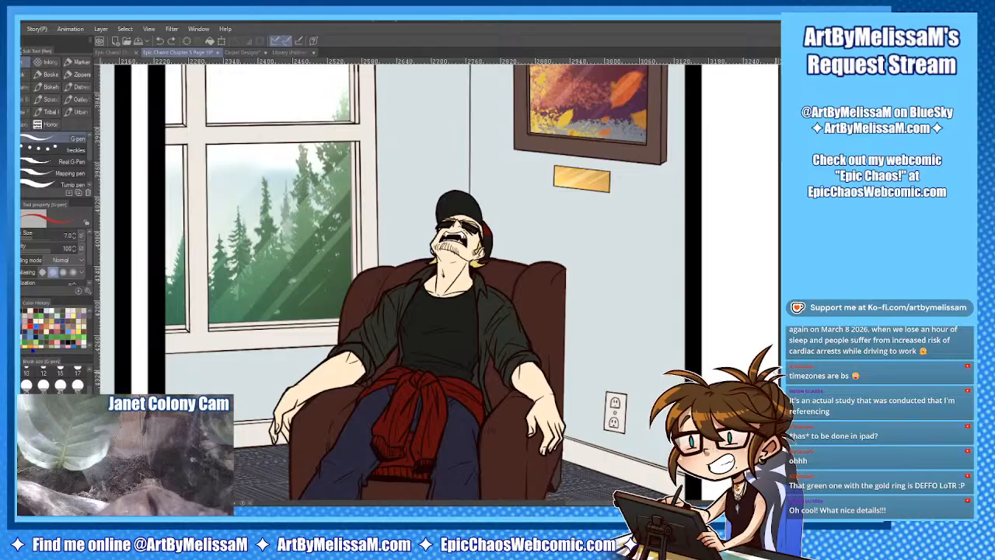
left_click_drag(272, 140, 544, 467)
left_click_drag(350, 194, 563, 397)
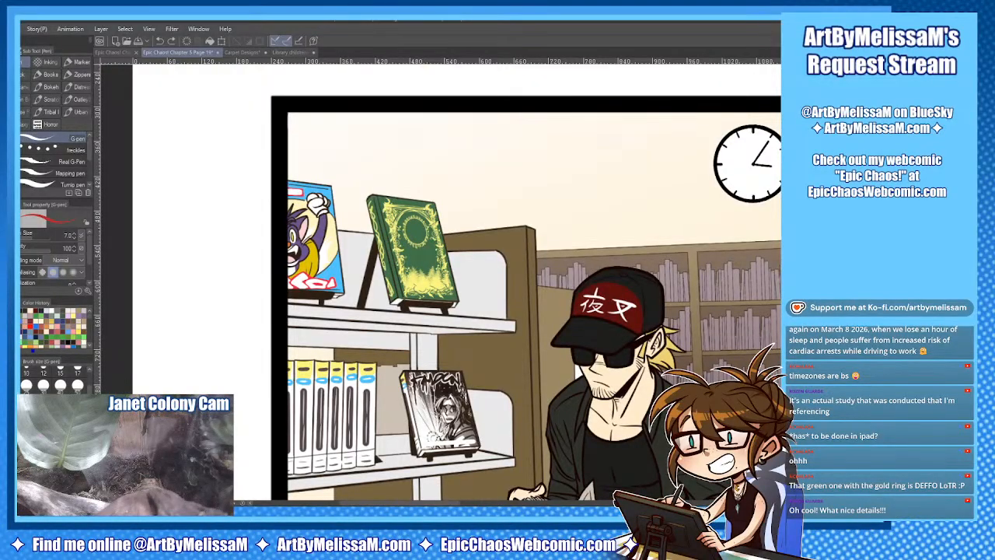
left_click_drag(459, 311, 459, 290)
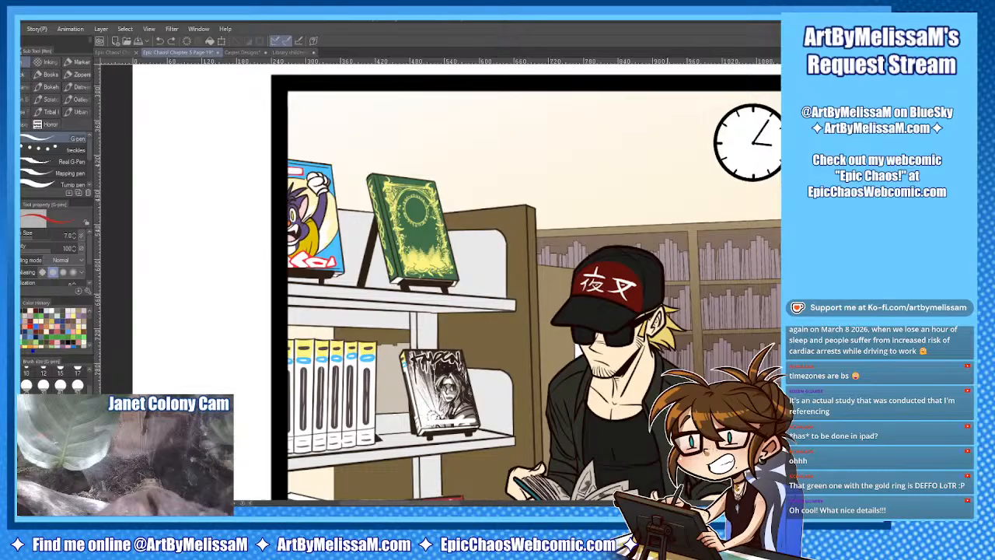
Outline the glass area between the handrail and the floor in the railing panel with a Polyline selection and fill it with white.
left_click_drag(607, 284, 433, 77)
left_click_drag(467, 373, 235, 225)
left_click_drag(466, 156, 194, 406)
left_click_drag(467, 467, 467, 62)
left_click_drag(467, 436, 424, 251)
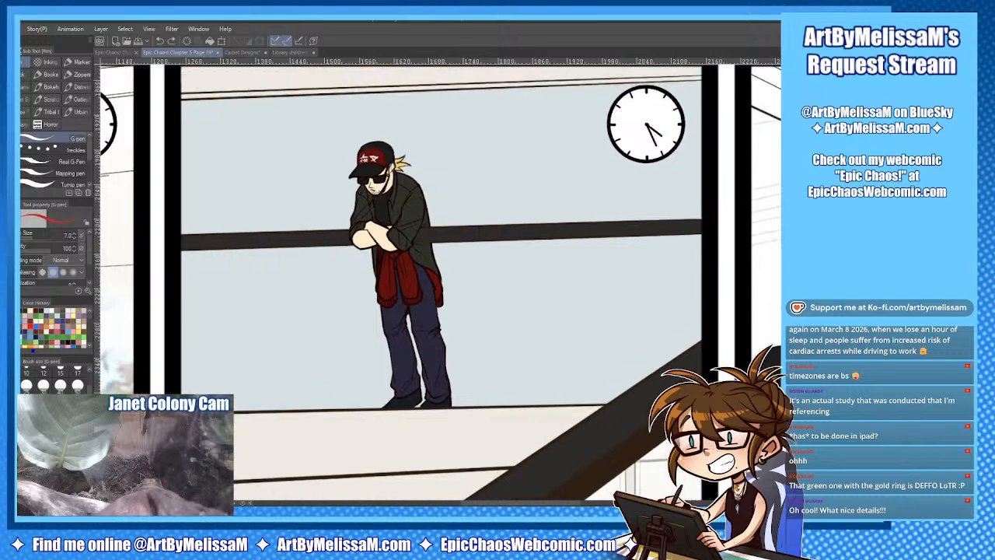
key("m")
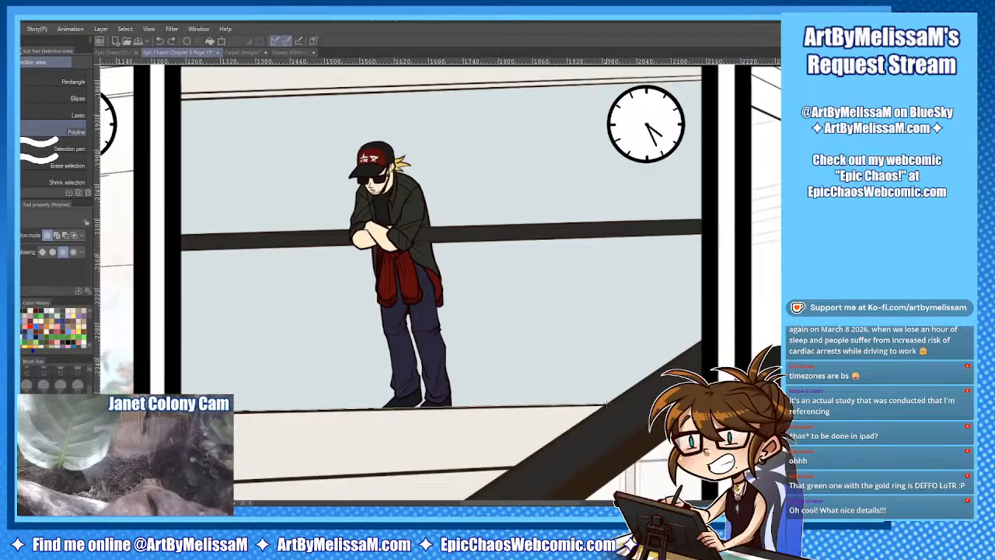
left_click(607, 404)
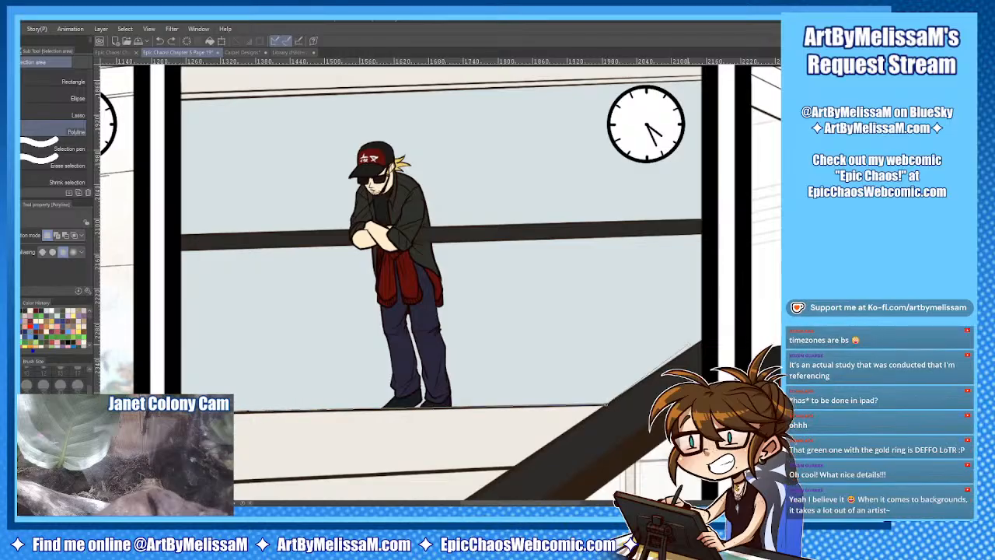
left_click(705, 337)
left_click(703, 235)
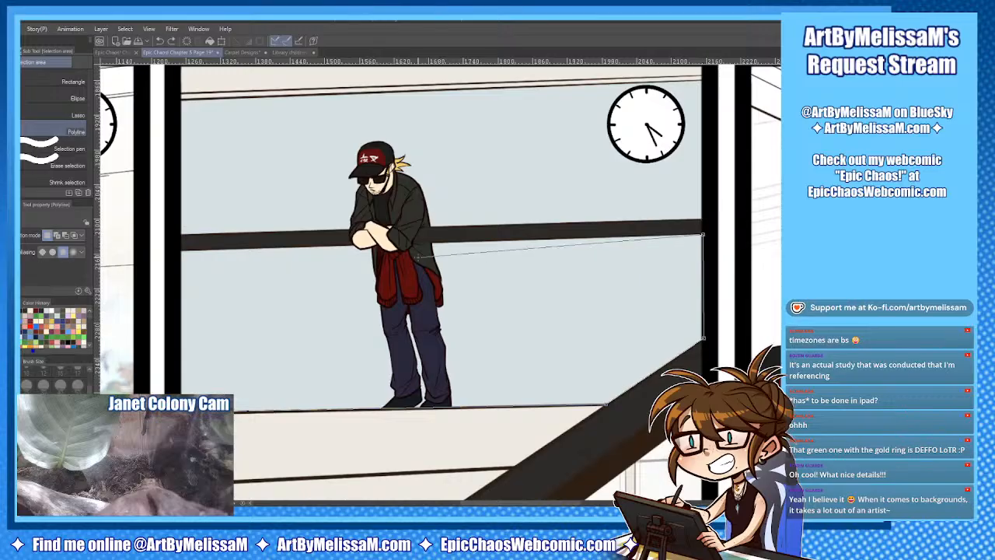
left_click(180, 251)
left_click(180, 411)
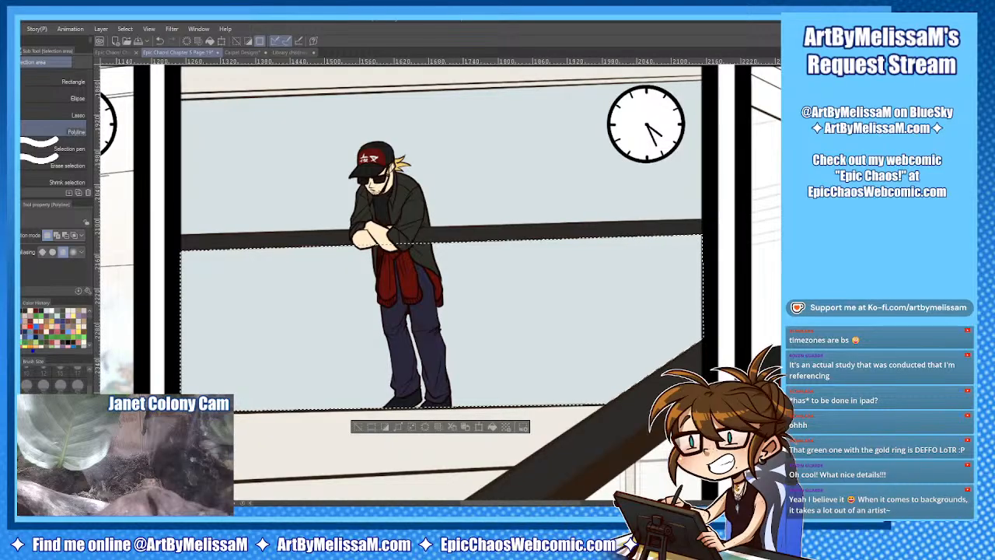
key("alt+Delete")
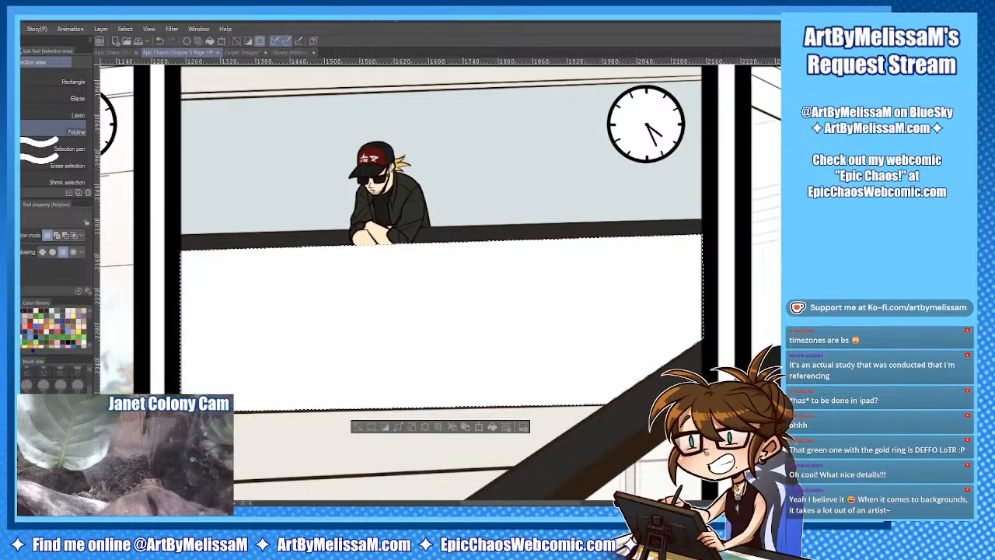
Try several foreground-to-transparent gradients at different angles across the whole glass area, undoing each one.
key("g")
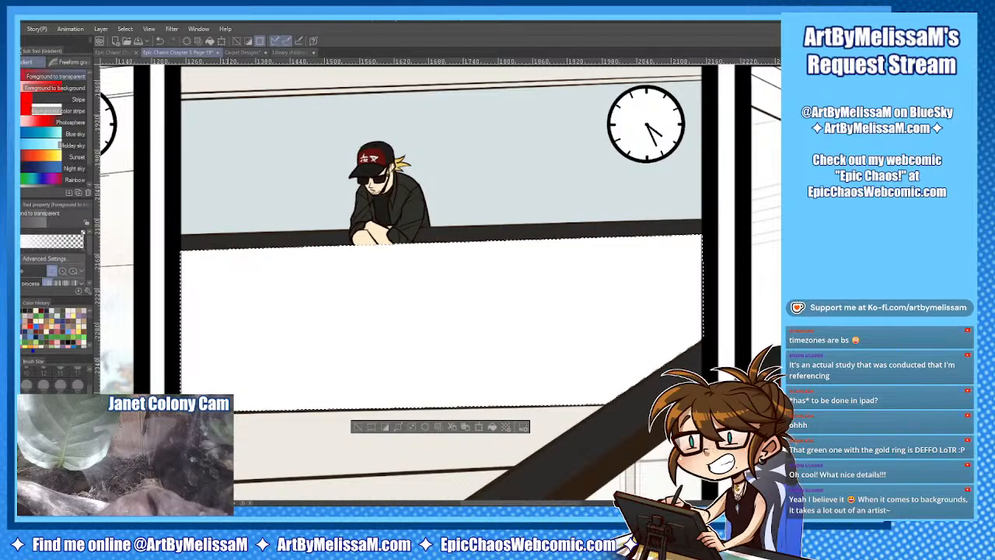
left_click_drag(243, 374, 252, 104)
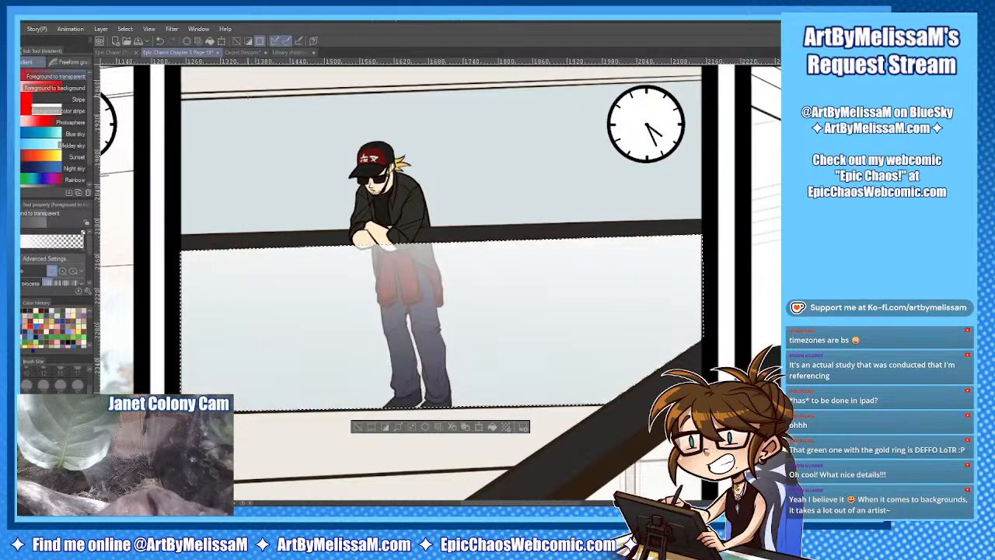
key("ctrl+z")
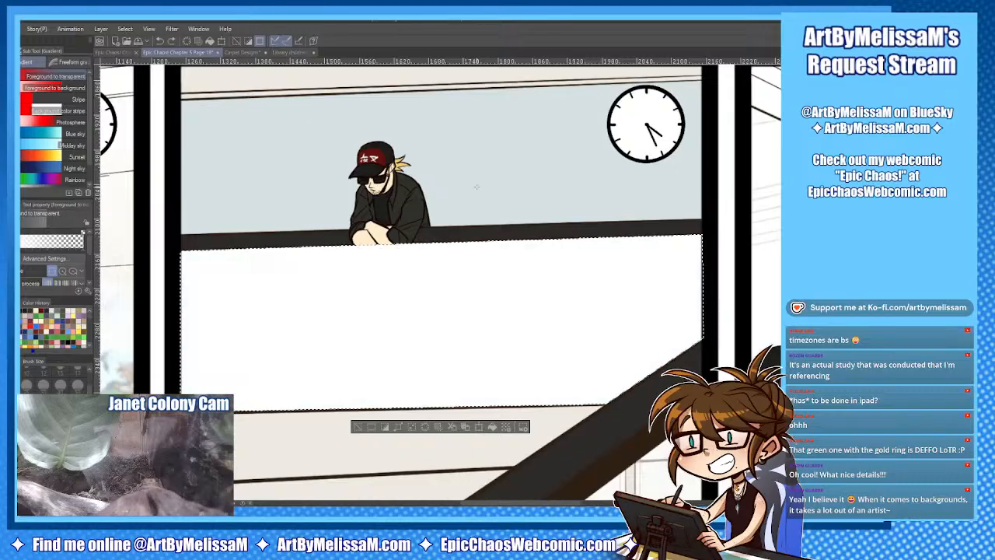
left_click_drag(483, 106, 269, 492)
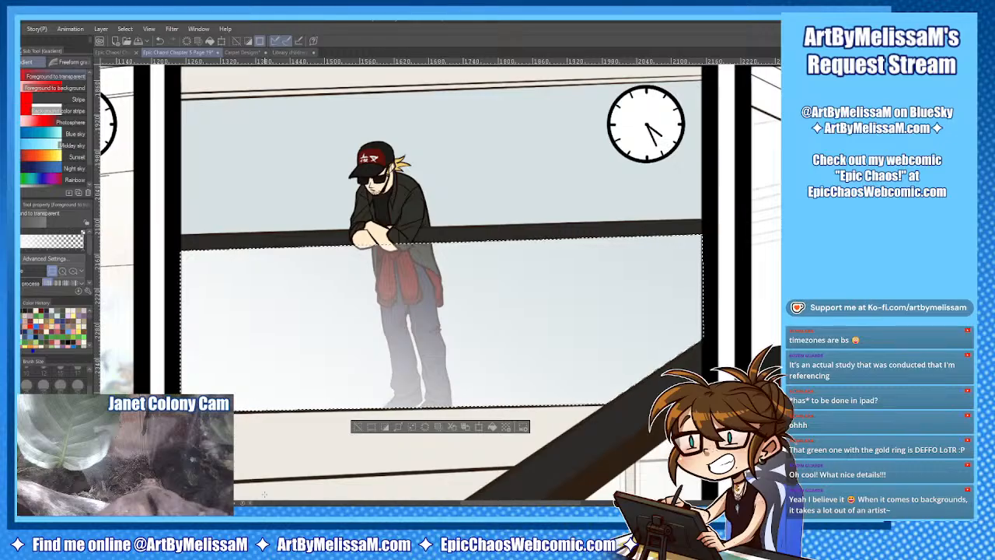
key("ctrl+z")
scroll(441, 279, "down", 2)
key("ctrl+y")
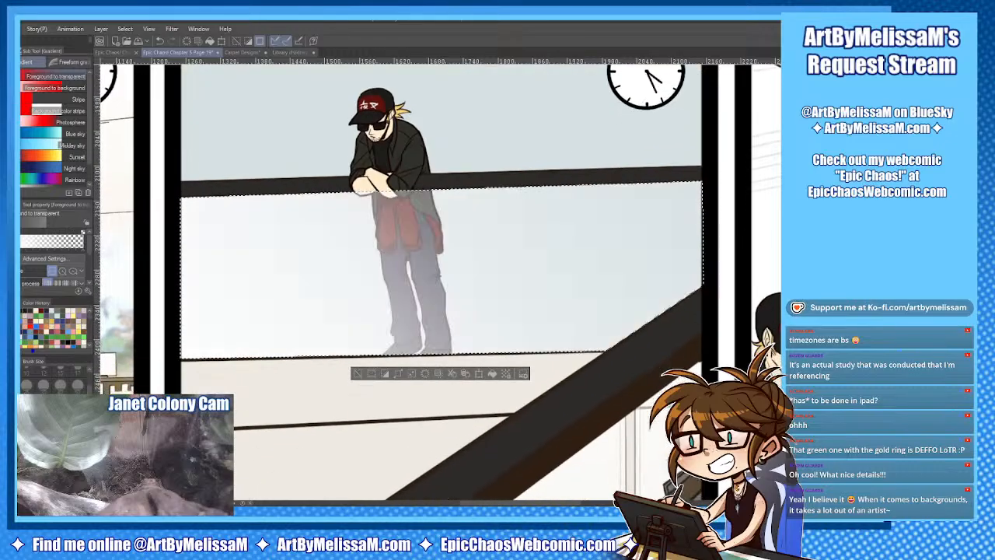
key("ctrl+z")
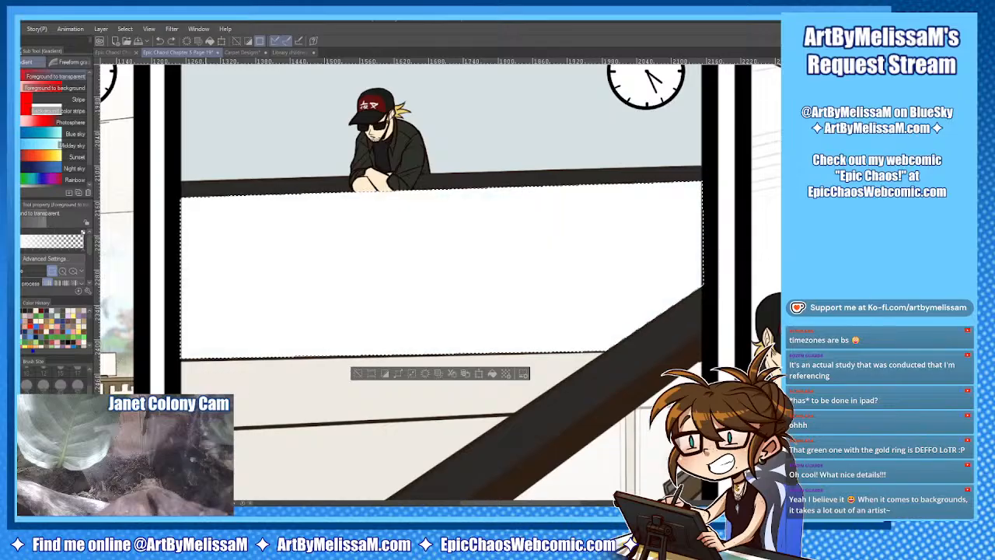
scroll(714, 57, "up", 1)
key("ctrl+y")
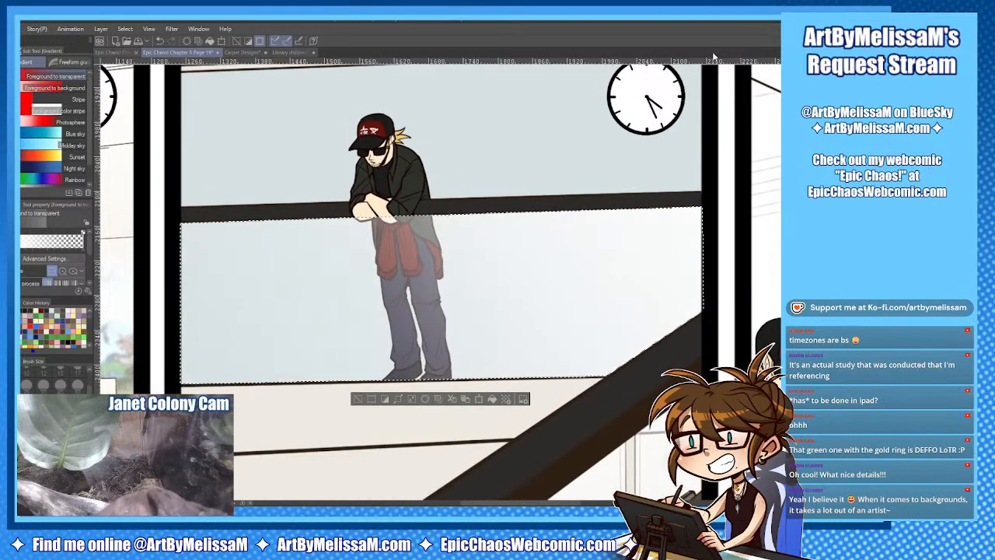
key("ctrl+z")
scroll(294, 417, "down", 3)
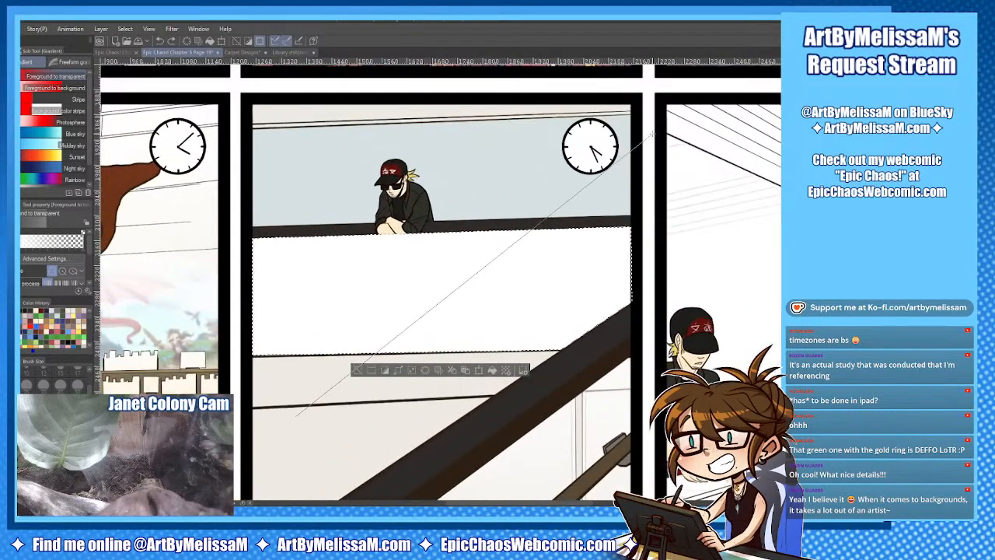
key("ctrl+y")
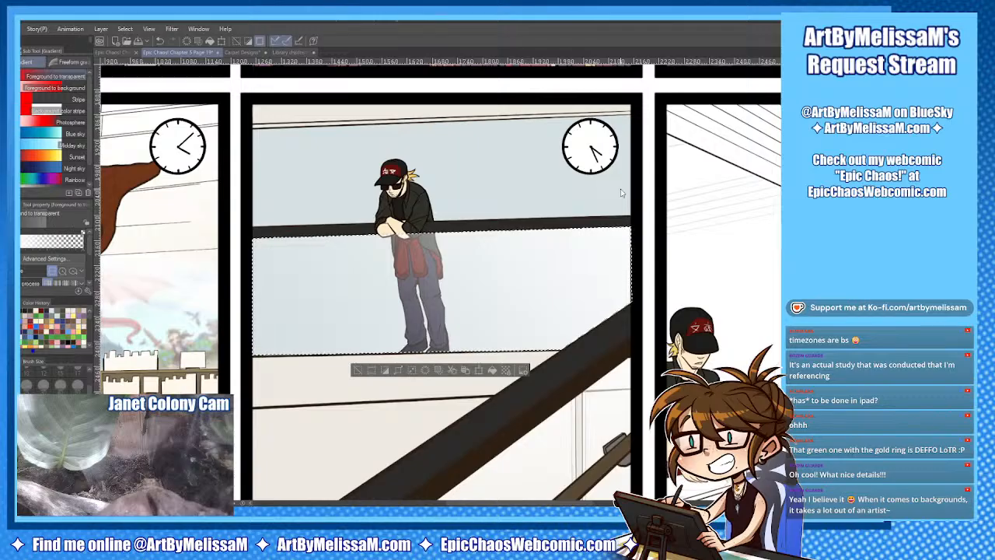
key("ctrl+z")
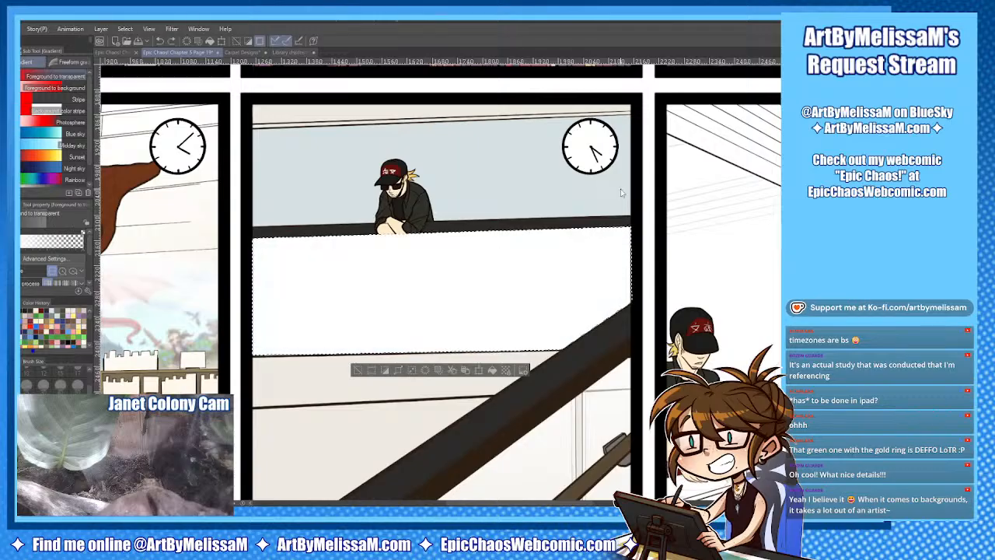
Deselect the glass area and erase a thin vertical seam through the white fill with the Hard eraser at size 10.
key("ctrl+d")
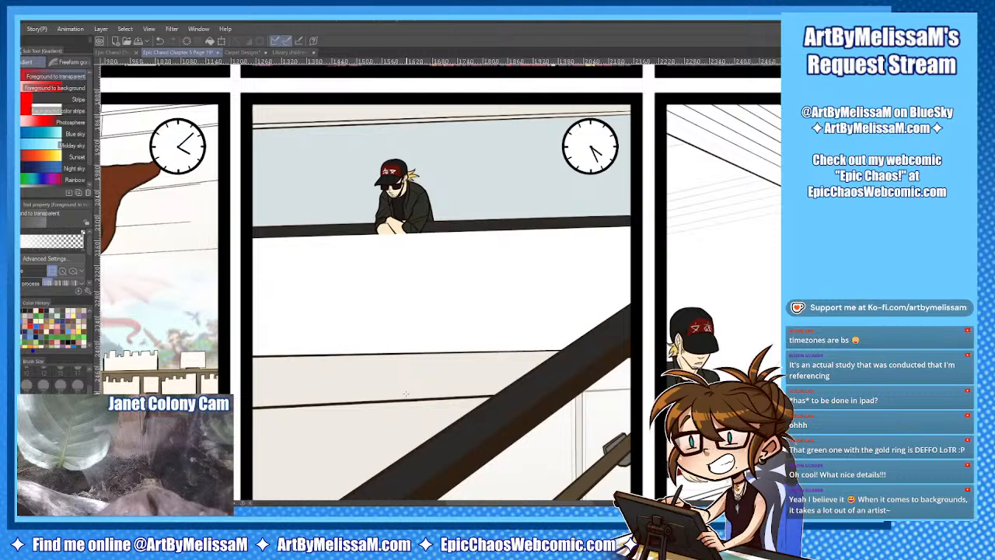
key("e")
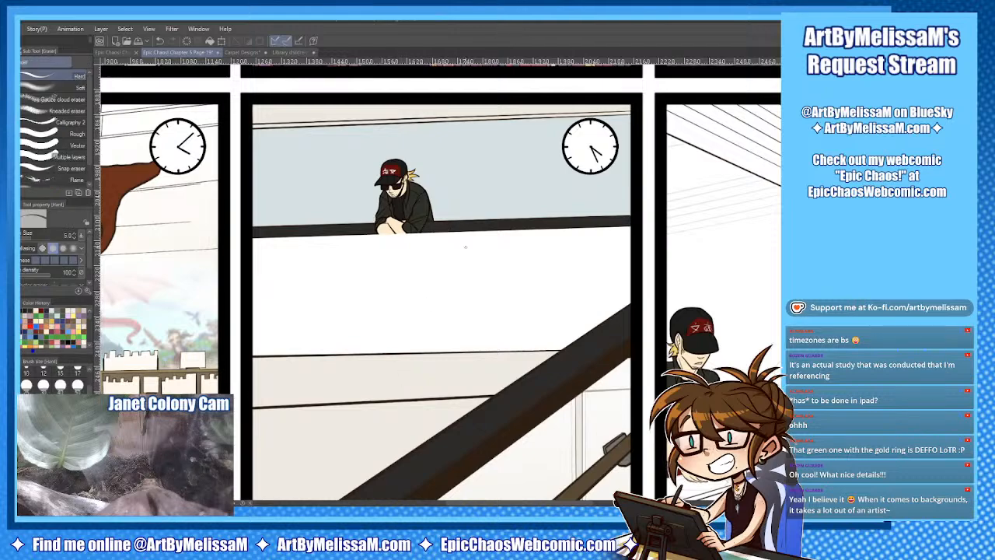
key("bracketright")
key("bracketright")
key("bracketright")
key("bracketright")
left_click_drag(482, 373, 451, 381)
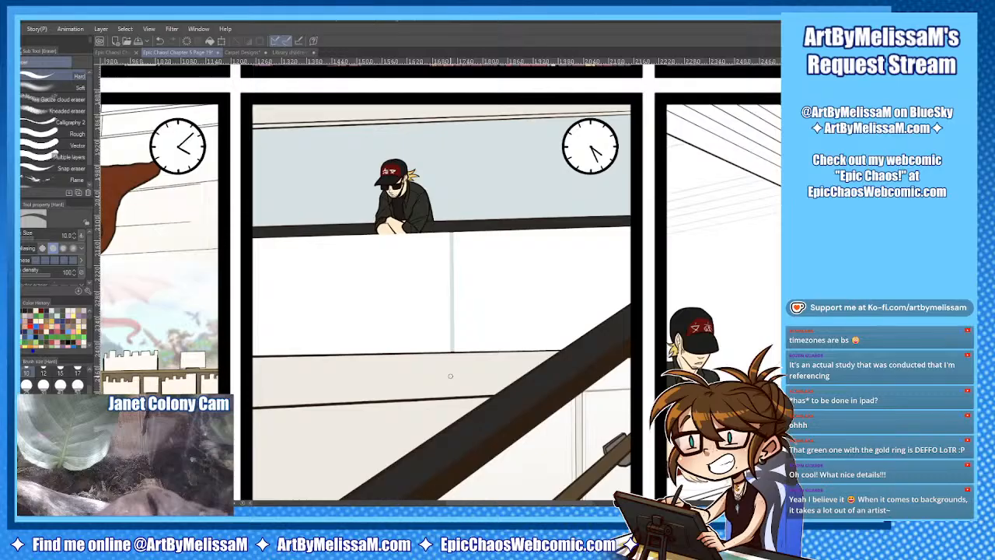
Outline the glass pane right of the seam with a Polyline selection, apply a diagonal foreground-to-transparent gradient and deselect.
key("m")
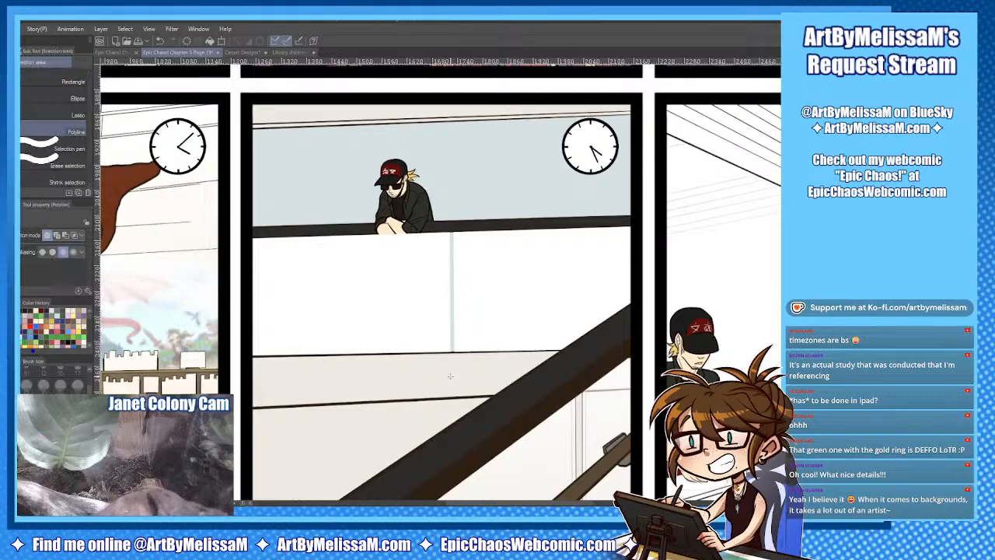
left_click(452, 357)
left_click(452, 225)
left_click(637, 218)
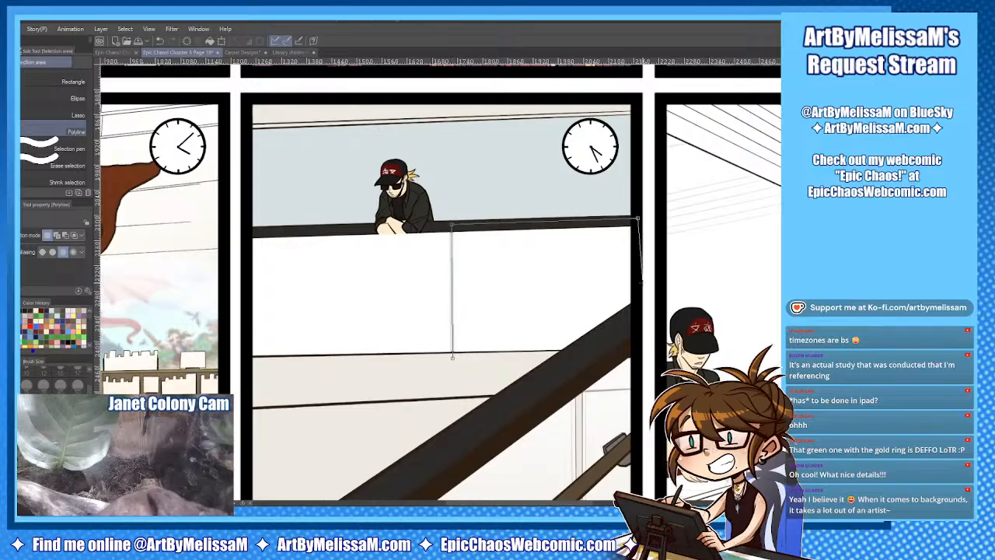
left_click(643, 330)
left_click(556, 366)
left_click(487, 371)
left_click(453, 358)
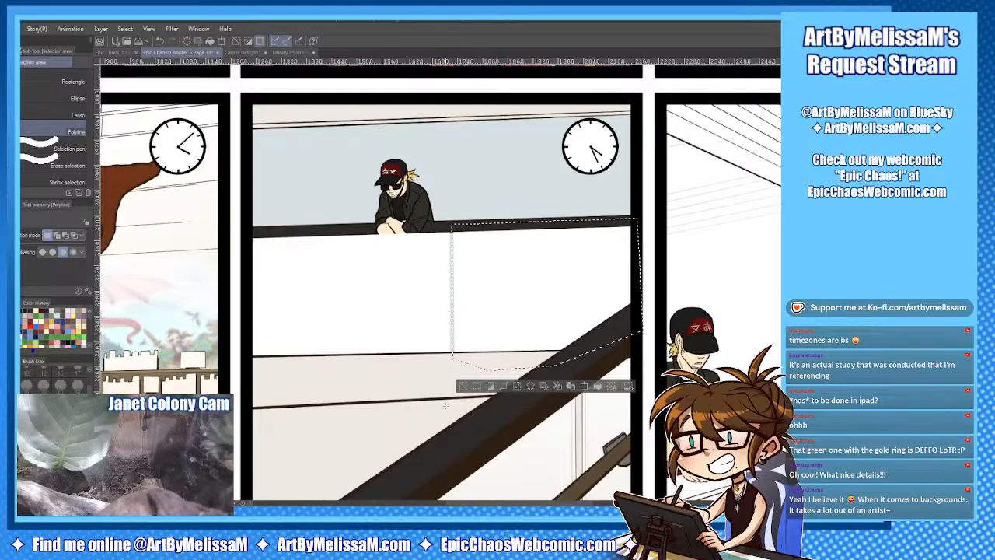
key("g")
left_click_drag(436, 443, 570, 122)
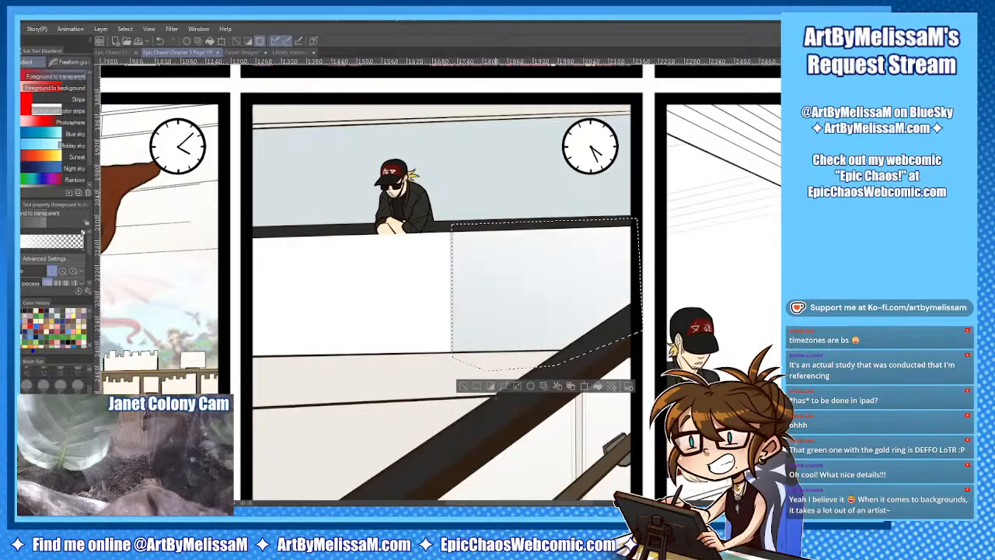
key("ctrl+d")
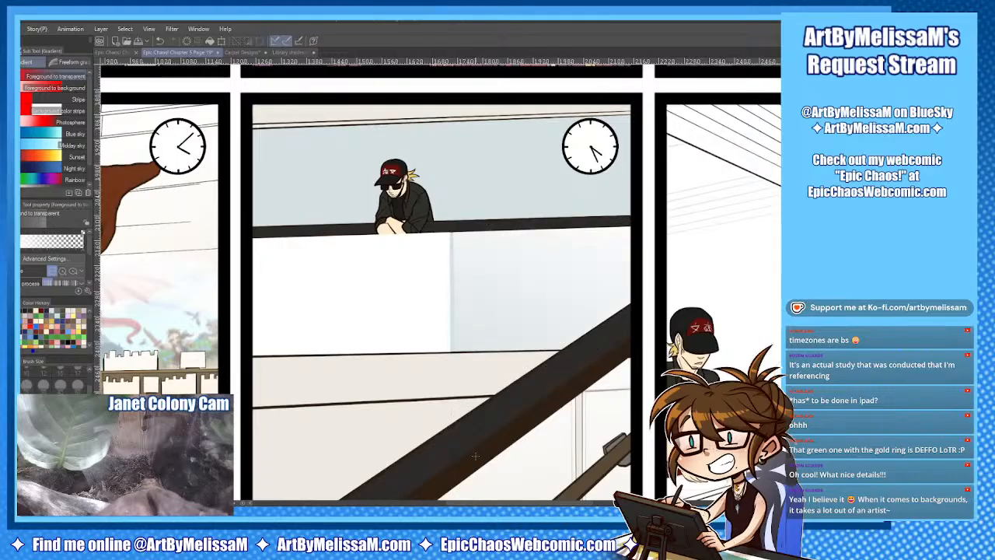
Outline the glass pane left of the seam with a Polyline selection and discard the selection.
key("m")
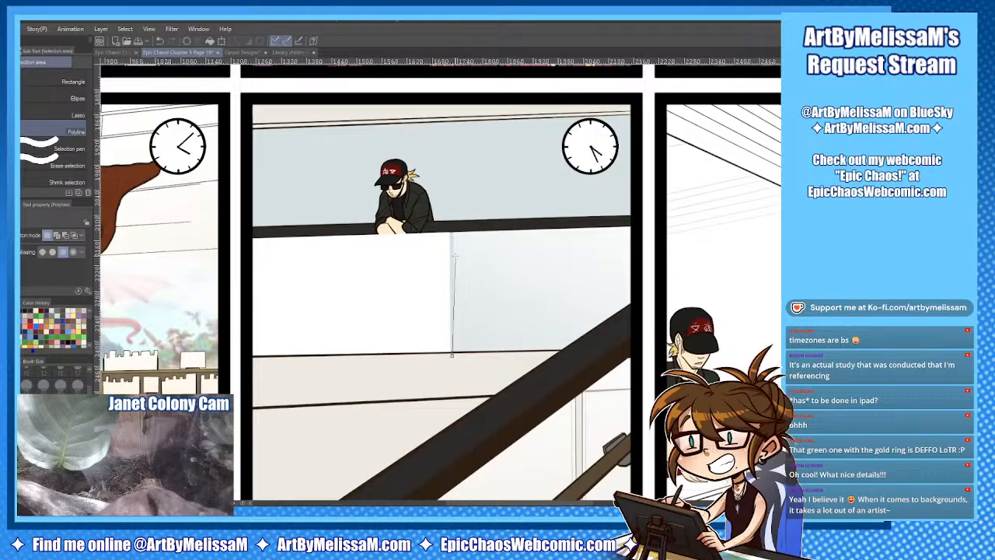
left_click(239, 221)
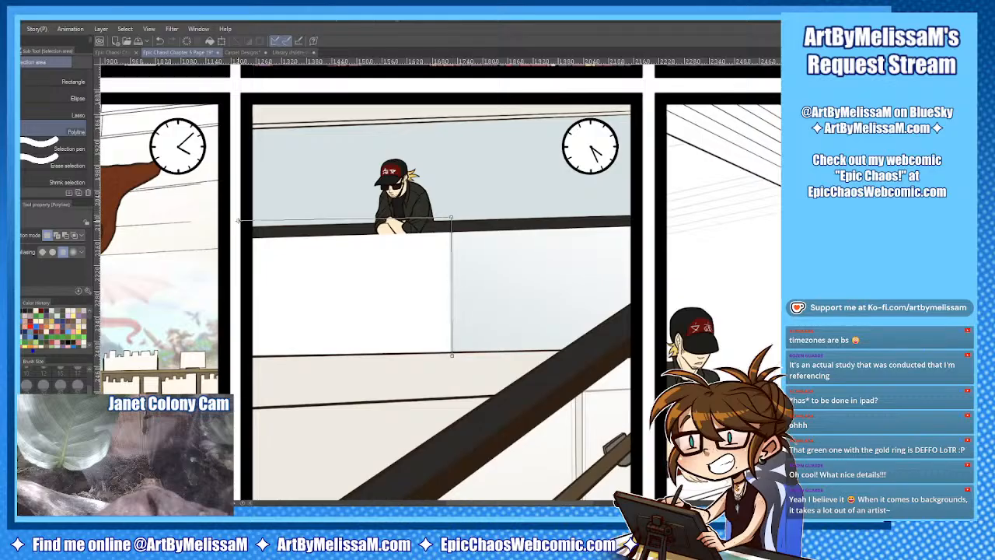
left_click(247, 365)
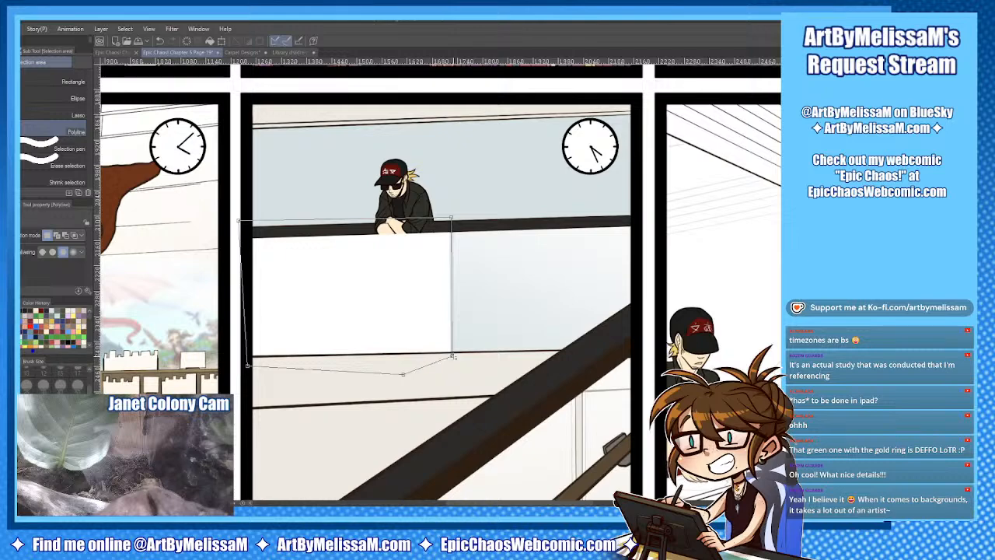
double_click(418, 368)
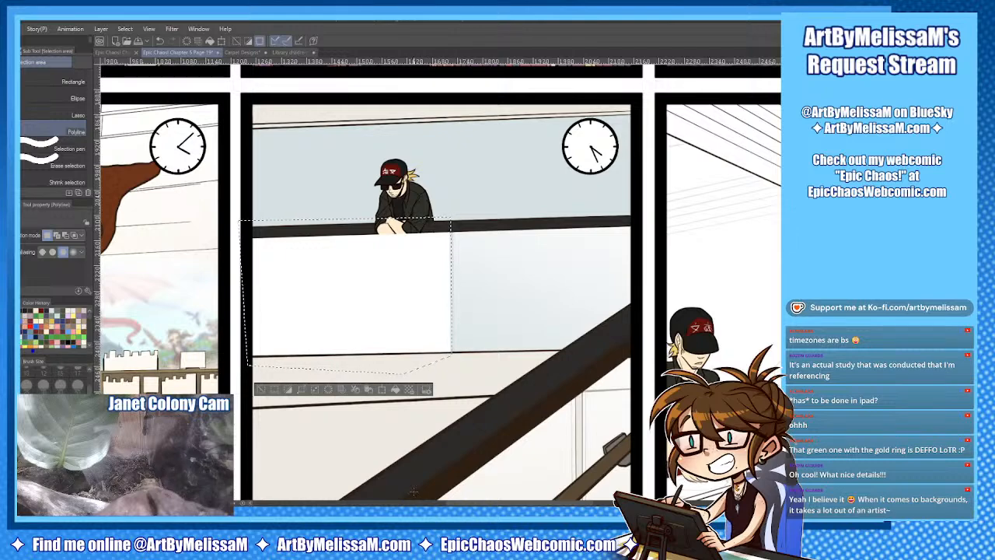
key("ctrl+d")
Undo the gradient on the pane right of the seam and clear its selection.
key("ctrl+z")
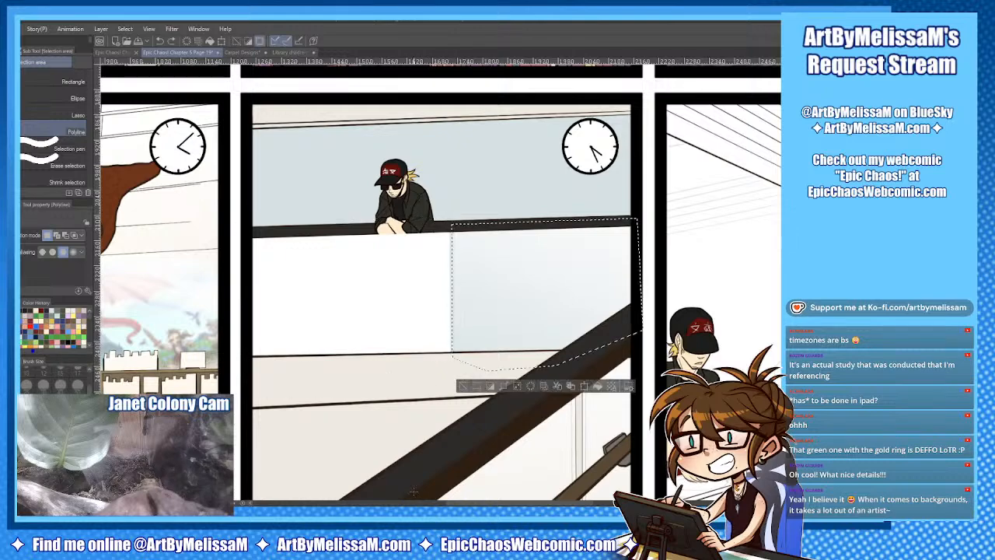
key("Delete")
key("shift+Delete")
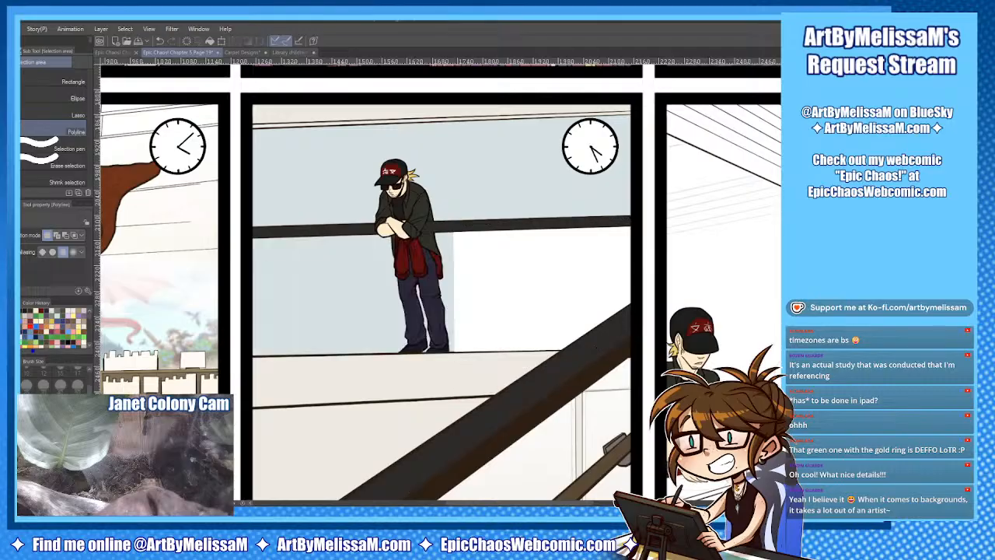
key("ctrl+z")
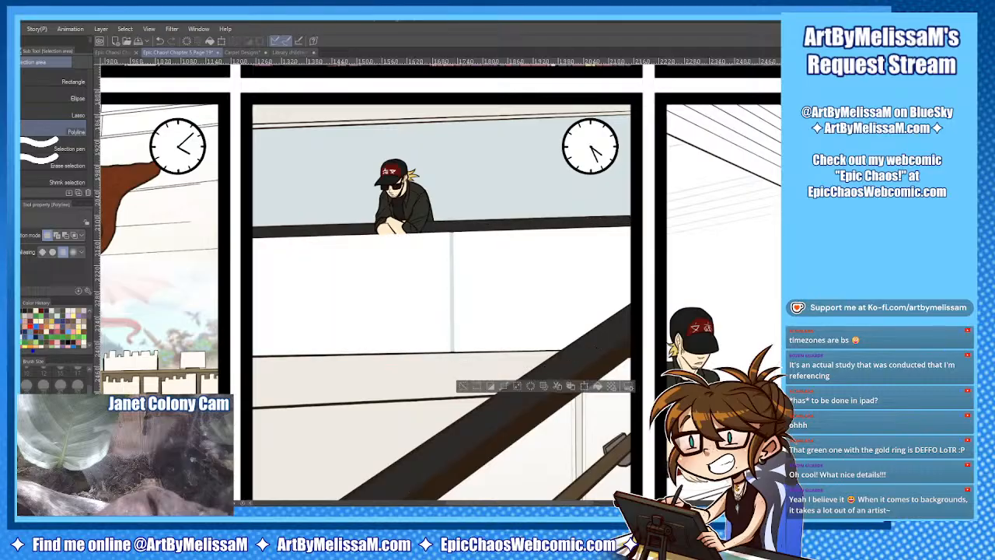
key("ctrl+d")
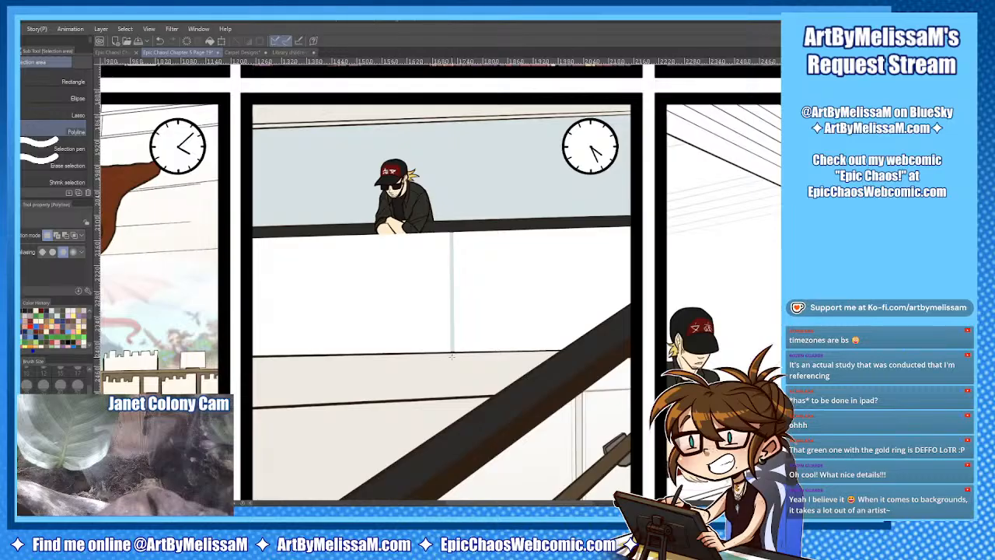
Reselect the pane right of the seam with a tighter Polyline outline and apply a diagonal foreground-to-transparent gradient inside it.
left_click(635, 221)
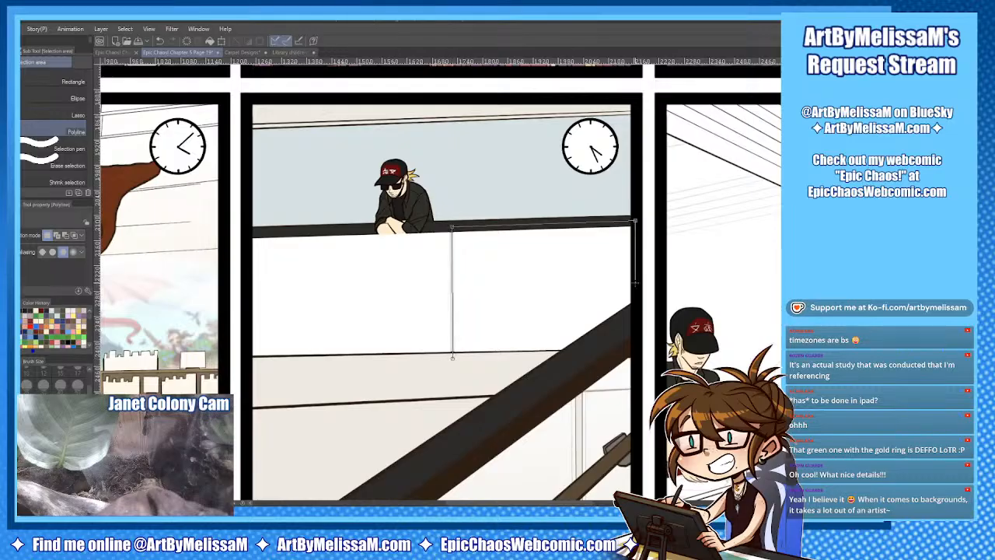
left_click(631, 318)
double_click(599, 352)
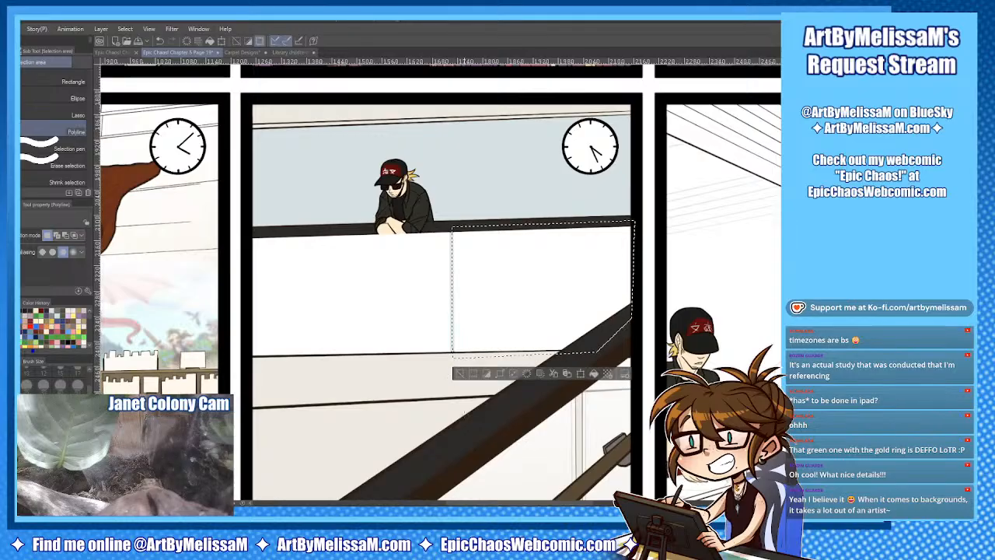
key("g")
left_click_drag(538, 249, 507, 364)
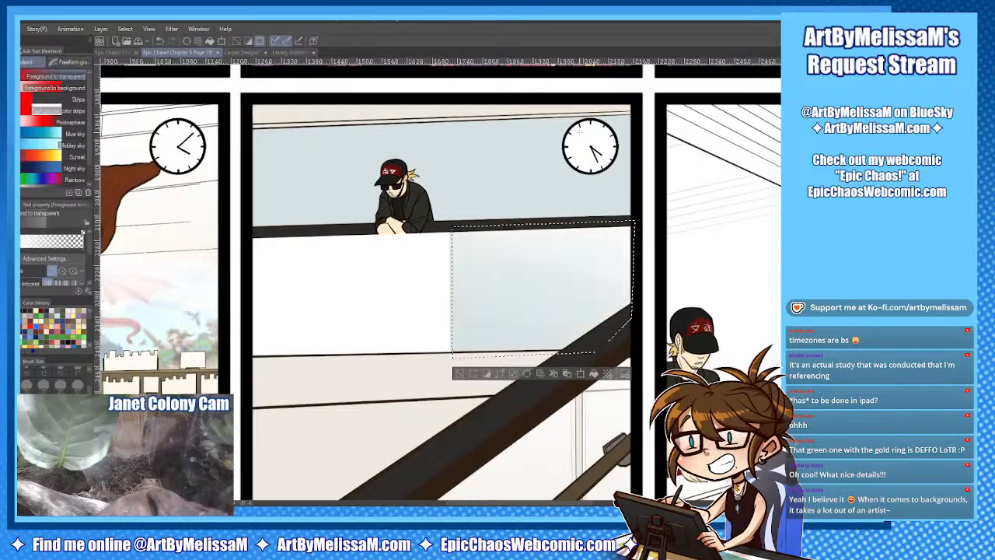
Redo the diagonal foreground-to-transparent gradient on the glass pane right of the seam and deselect.
key("ctrl+z")
left_click_drag(567, 169, 604, 182)
key("ctrl+z")
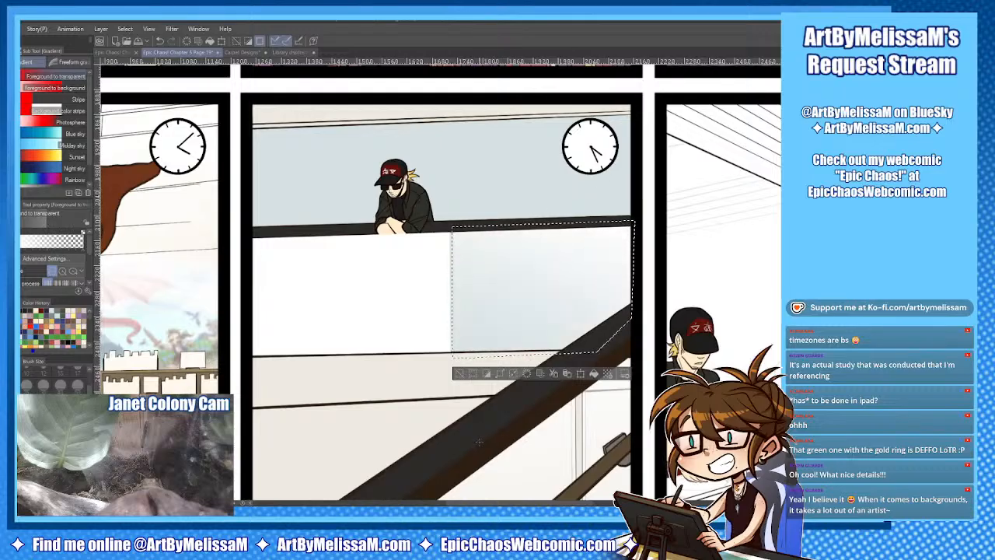
key("ctrl+d")
Outline the glass pane left of the seam with a Polyline selection, apply a diagonal foreground-to-transparent gradient and deselect.
key("m")
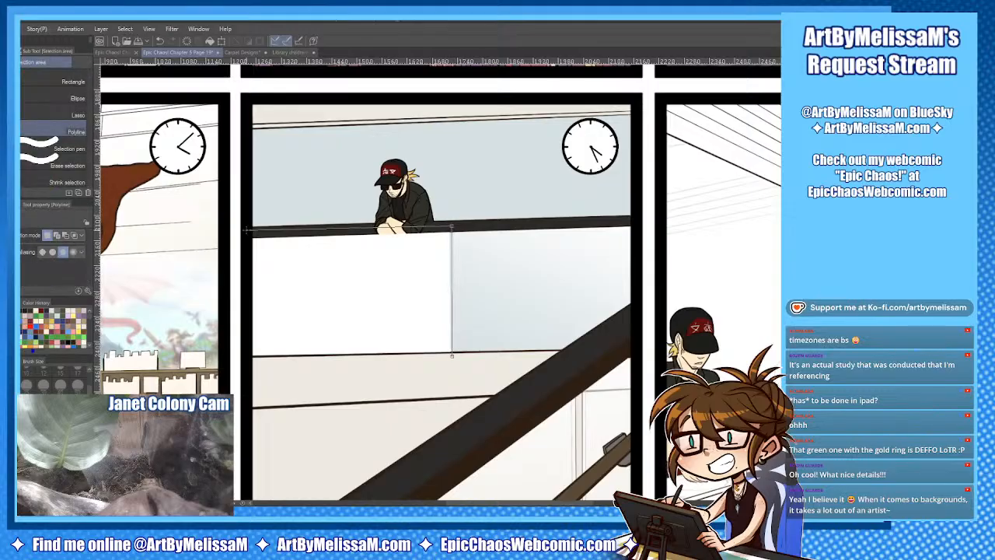
left_click(247, 232)
left_click(245, 371)
left_click(349, 382)
left_click(451, 356)
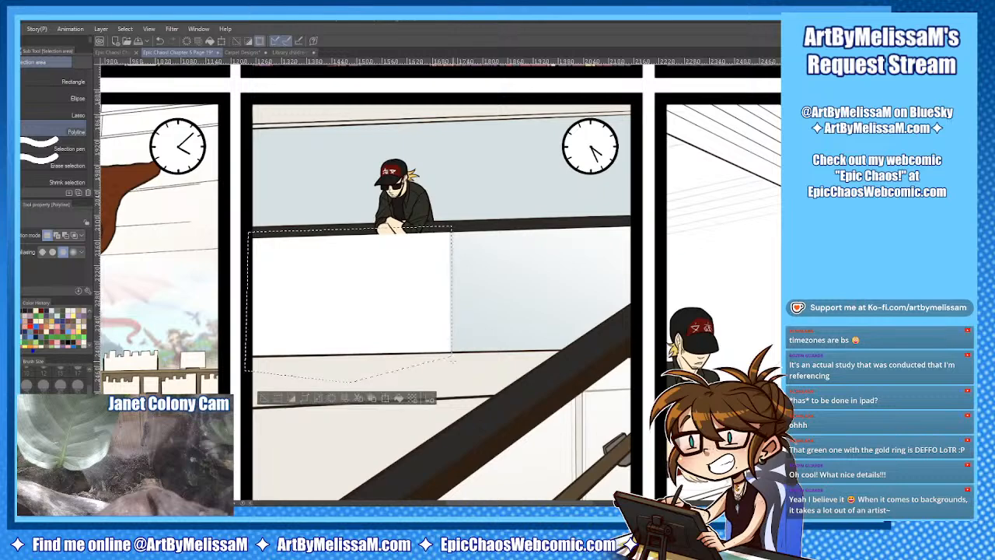
key("g")
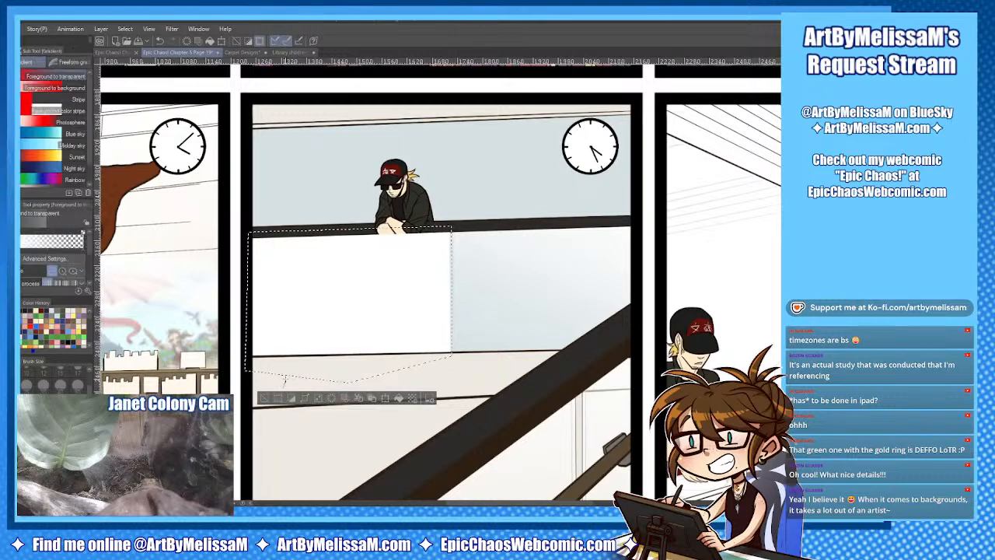
left_click_drag(296, 230, 366, 365)
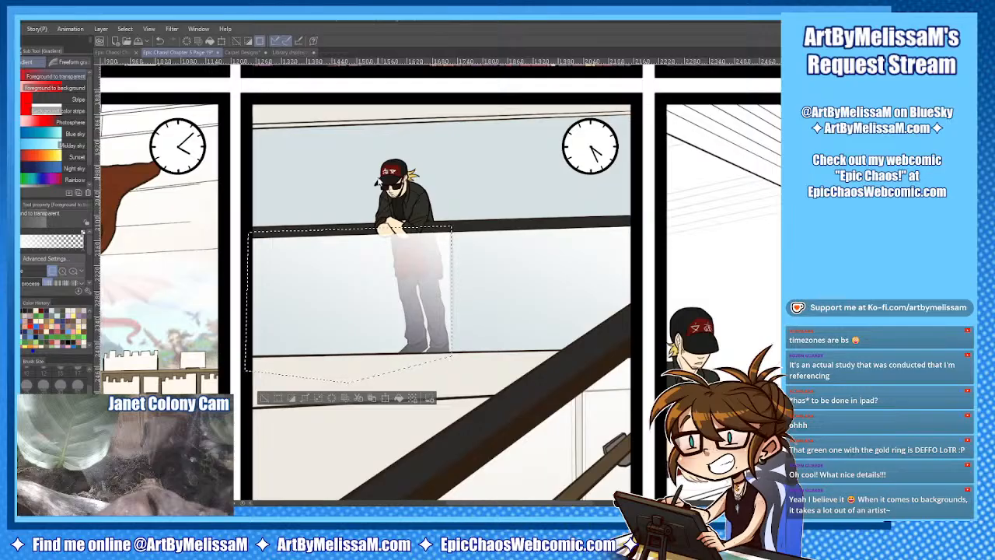
key("ctrl+d")
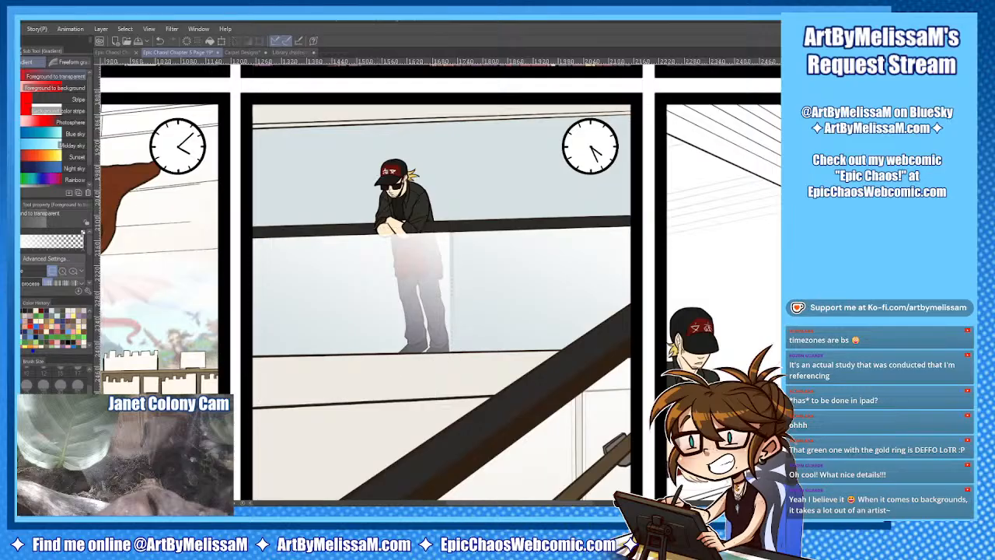
Erase the glass gradient over the leaning character's front elbow and forearm using the Hard eraser, starting at size 2.5.
key("ctrl+plus")
key("ctrl+plus")
key("ctrl+plus")
key("ctrl+plus")
left_click_drag(389, 74, 498, 164)
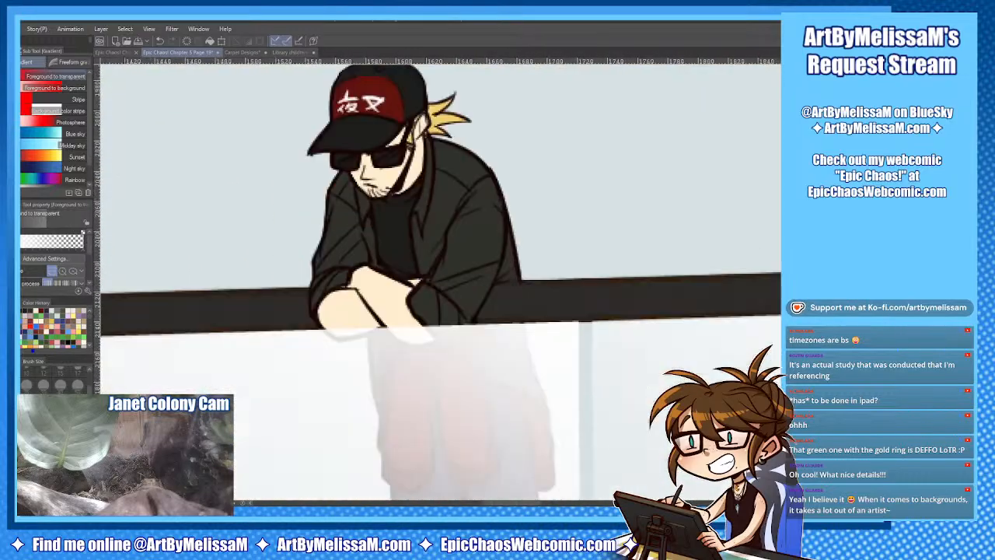
key("ctrl+minus")
key("ctrl+plus")
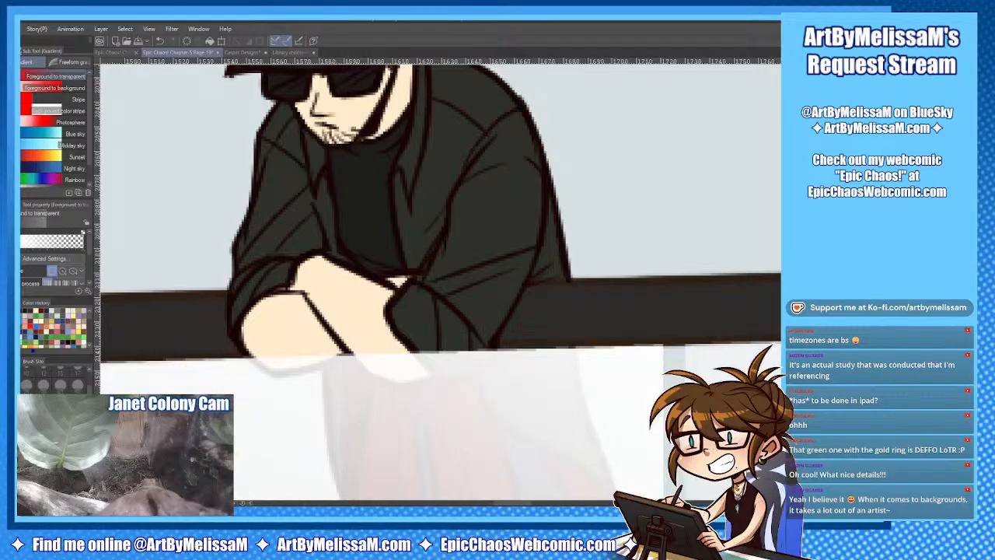
key("e")
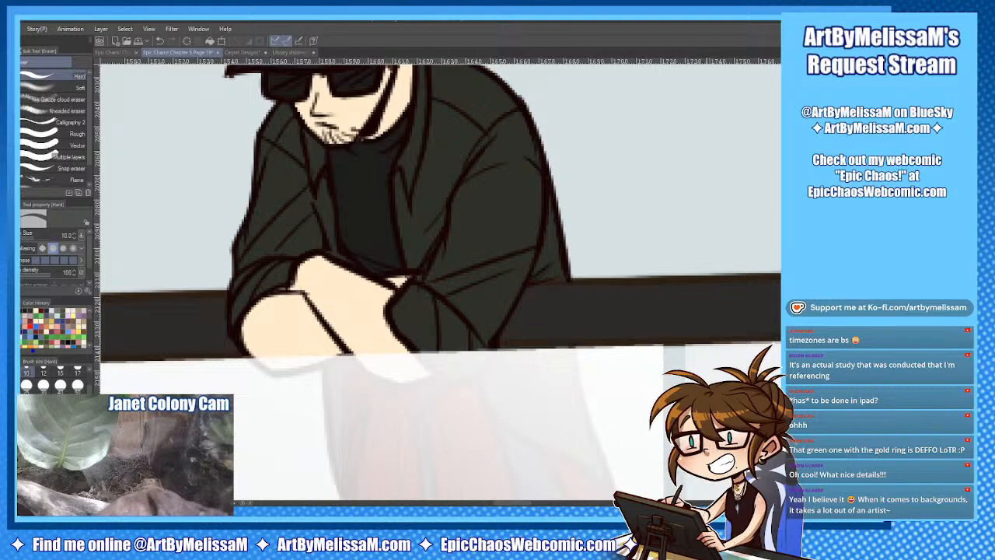
key("bracketleft")
key("bracketleft")
key("bracketleft")
key("bracketleft")
key("bracketleft")
key("bracketleft")
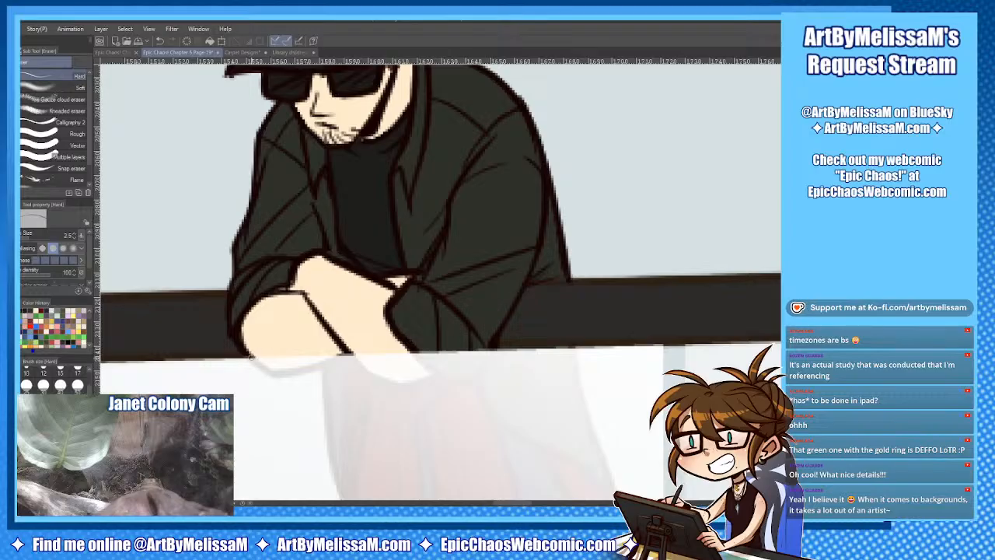
left_click_drag(248, 356, 282, 376)
mouse_move(343, 353)
left_mouse_down()
mouse_move(284, 375)
mouse_move(294, 373)
left_mouse_up()
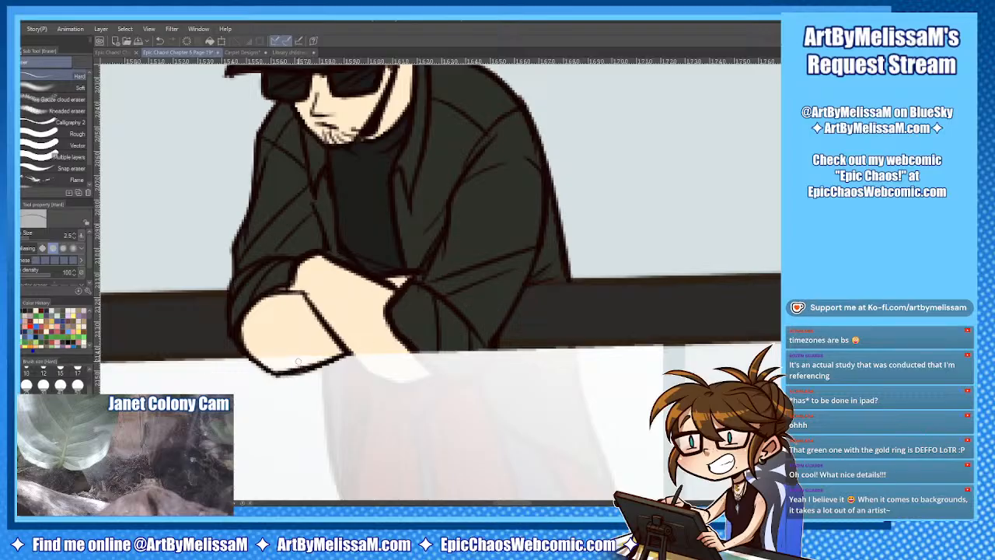
left_click_drag(354, 353, 275, 357)
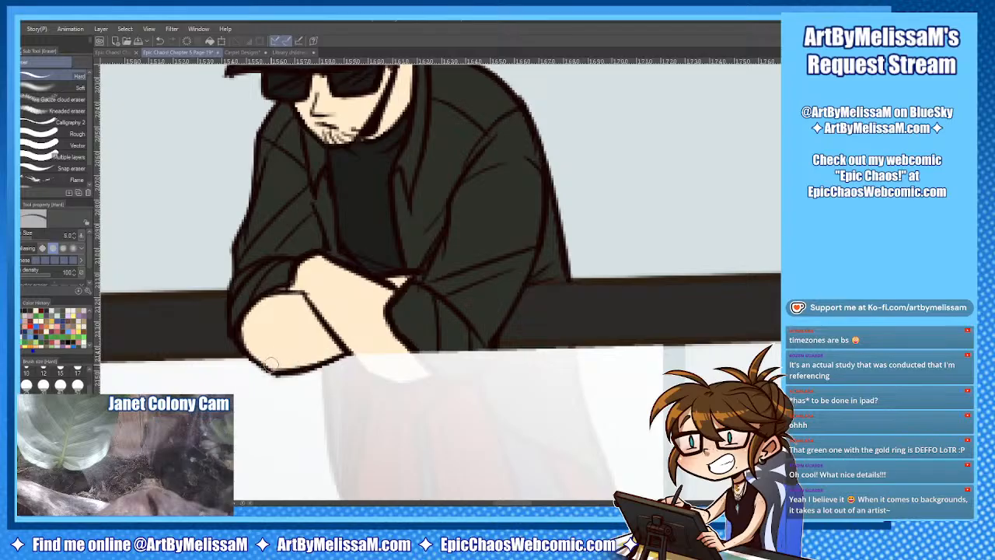
Erase the glass gradient over the character's other forearm and hanging jacket sleeve with the Hard eraser at size 4.
key("bracketleft")
mouse_move(348, 353)
left_mouse_down()
mouse_move(413, 380)
mouse_move(482, 346)
mouse_move(425, 371)
mouse_move(403, 363)
mouse_move(413, 351)
mouse_move(359, 349)
mouse_move(405, 370)
mouse_move(426, 365)
mouse_move(371, 363)
mouse_move(399, 370)
mouse_move(349, 351)
mouse_move(386, 377)
mouse_move(429, 379)
left_mouse_up()
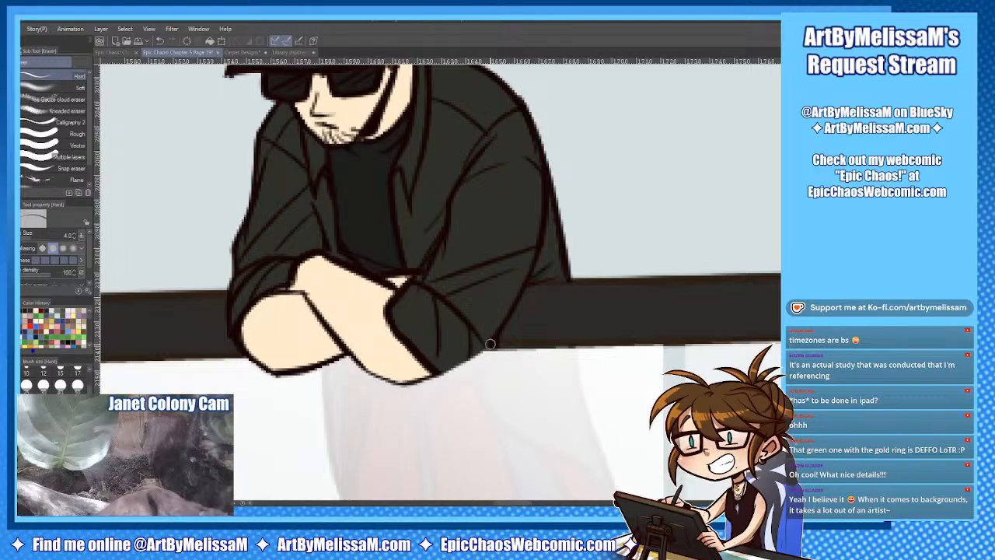
mouse_move(493, 346)
left_mouse_down()
mouse_move(457, 378)
mouse_move(439, 375)
mouse_move(482, 355)
mouse_move(464, 359)
mouse_move(453, 380)
left_mouse_up()
mouse_move(487, 346)
left_mouse_down()
mouse_move(454, 382)
mouse_move(421, 364)
mouse_move(439, 378)
mouse_move(404, 384)
mouse_move(347, 359)
left_mouse_up()
Draw faint vertical edge lines along the seam between the glass panes with the G-pen at size 7 and opacity 20.
scroll(345, 329, "down", 6)
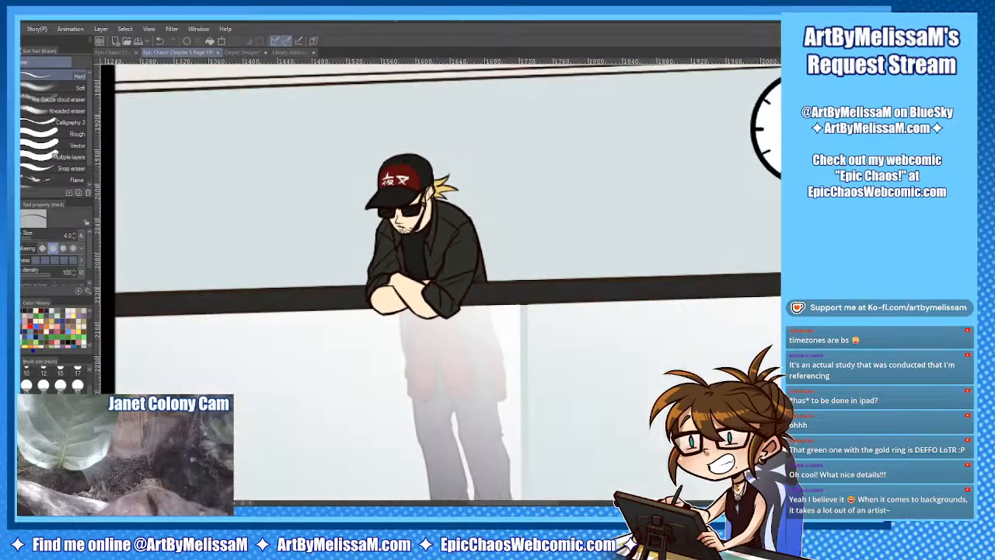
scroll(441, 284, "up", 5)
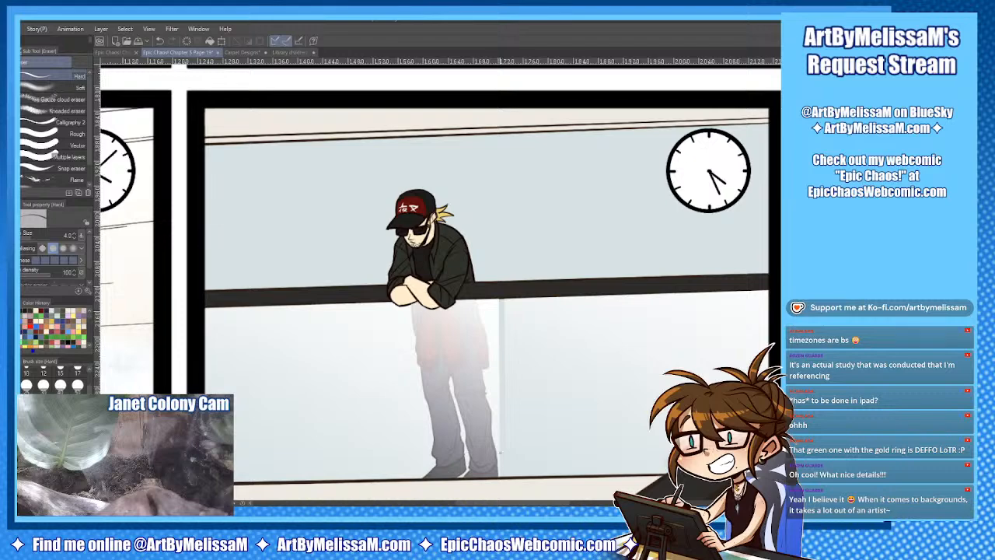
key("p")
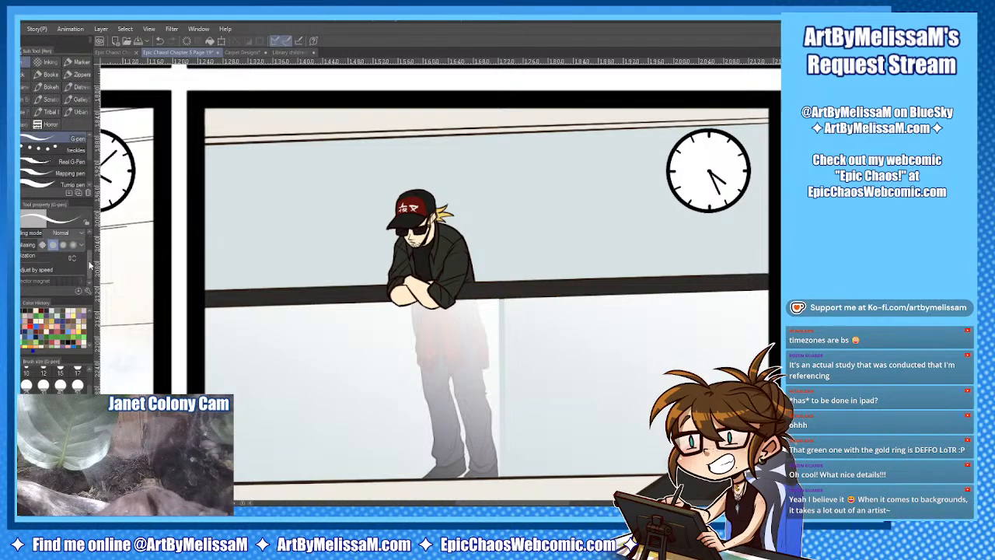
left_click(32, 250)
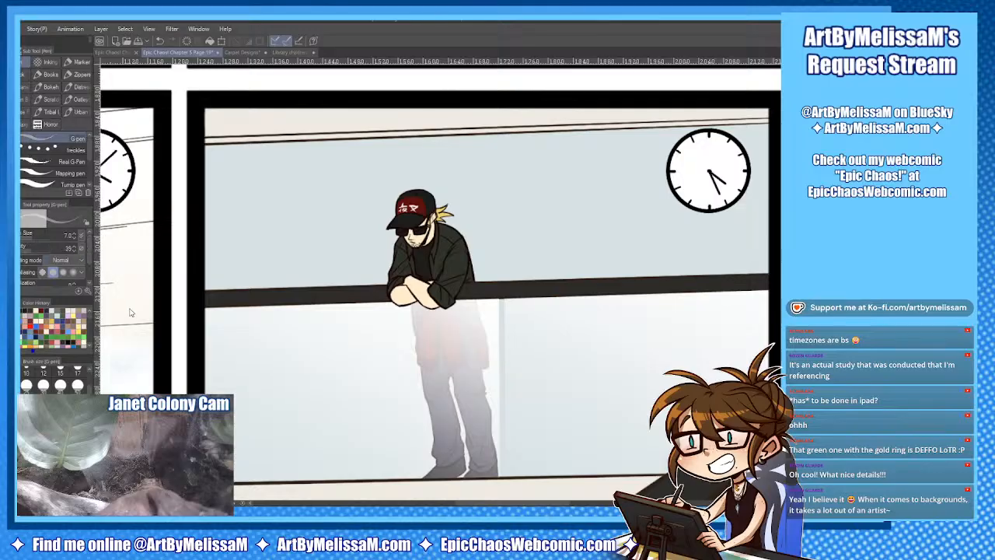
key("ctrl+bracketleft")
key("ctrl+bracketleft")
left_click_drag(496, 295, 497, 479)
left_click_drag(506, 298, 504, 476)
mouse_move(507, 476)
left_mouse_down()
mouse_move(519, 366)
mouse_move(507, 293)
left_mouse_up()
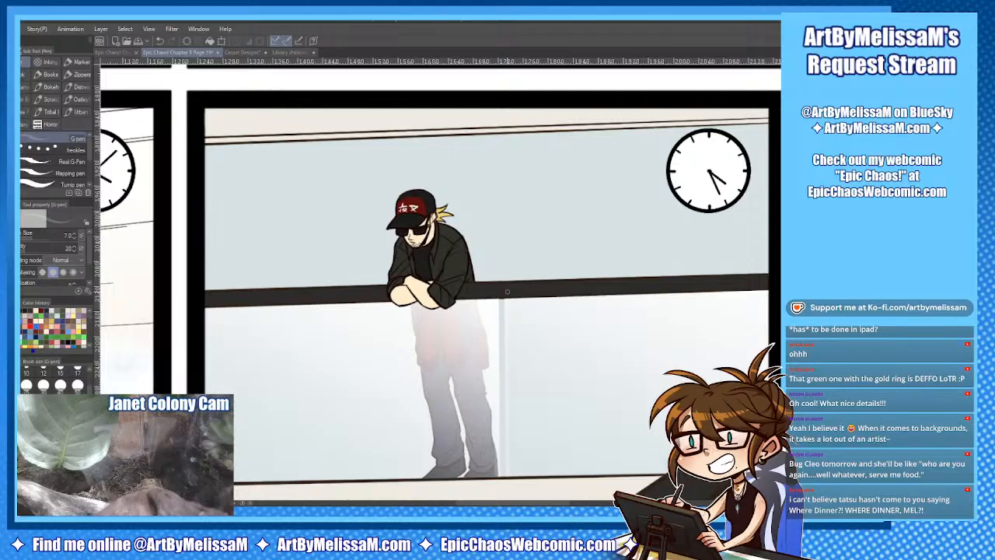
Paint faint diagonal reflection streaks across the glass pane right of the seam with the G-pen at opacity 20, using sizes 50 and 20.
key("bracketright")
key("bracketright")
key("bracketright")
mouse_move(607, 361)
left_mouse_down()
mouse_move(428, 315)
mouse_move(440, 282)
left_mouse_up()
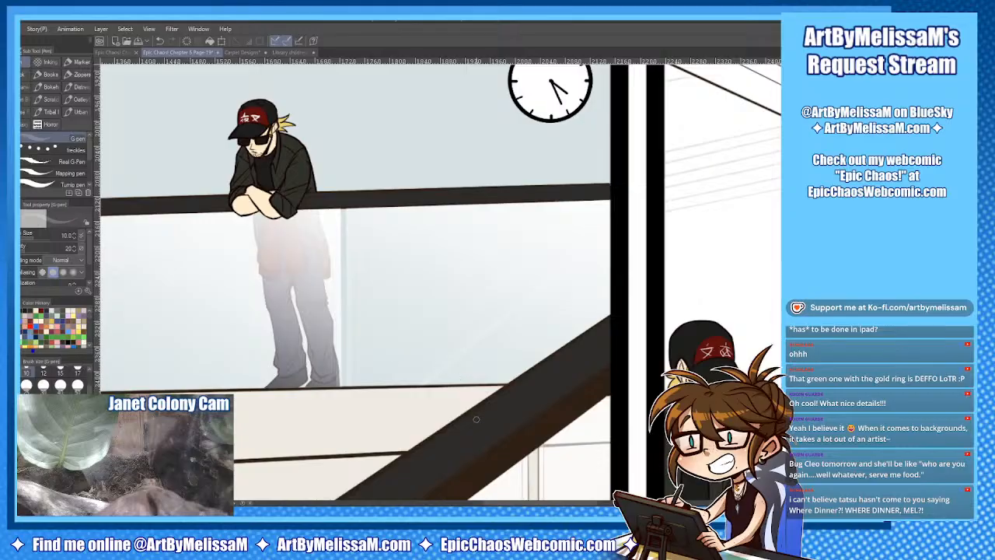
key("bracketright")
key("bracketright")
key("bracketright")
key("bracketright")
key("bracketright")
key("bracketright")
key("bracketright")
key("bracketright")
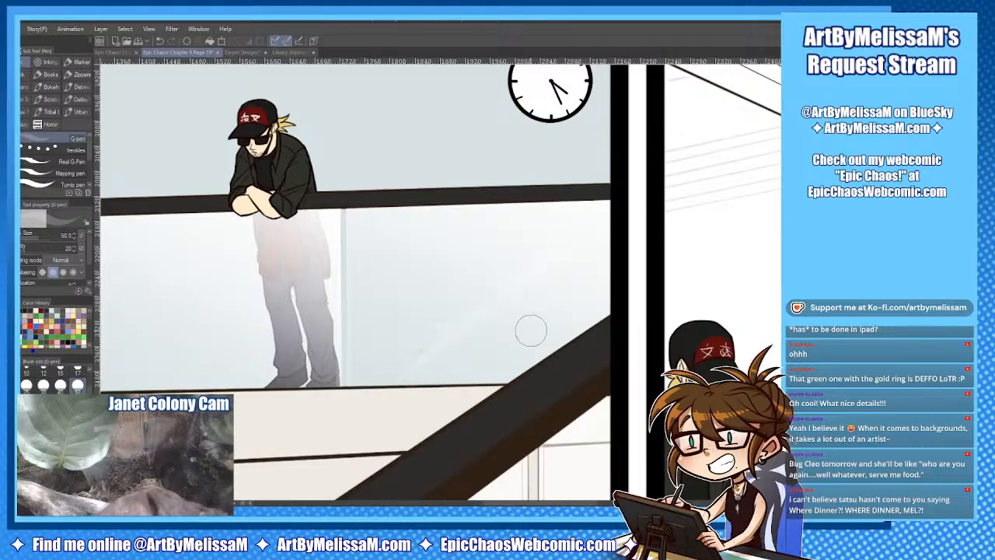
key("bracketleft")
key("bracketleft")
key("bracketleft")
key("bracketleft")
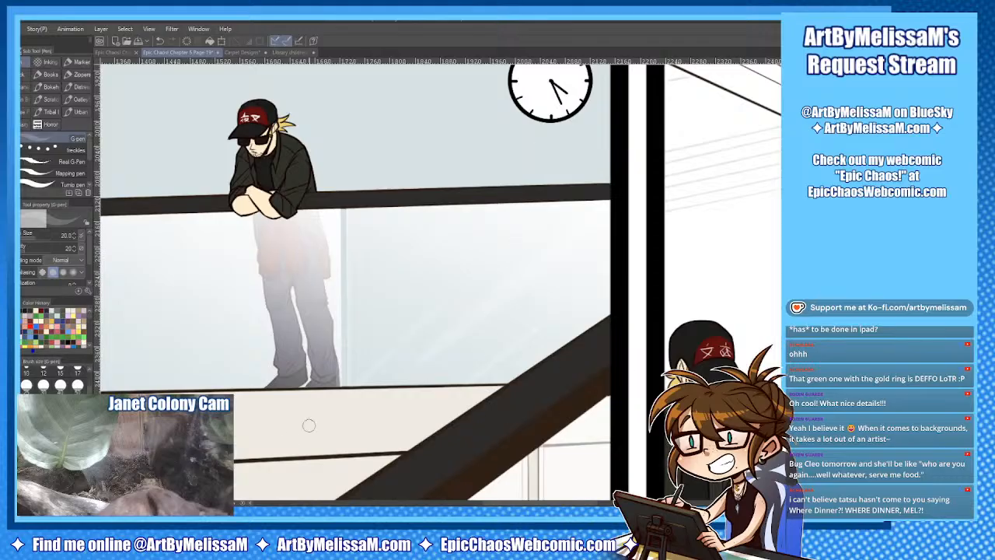
Paint faint diagonal reflection streaks across the glass pane left of the seam with the G-pen, reducing the brush to size 17.
left_click_drag(280, 456, 573, 456)
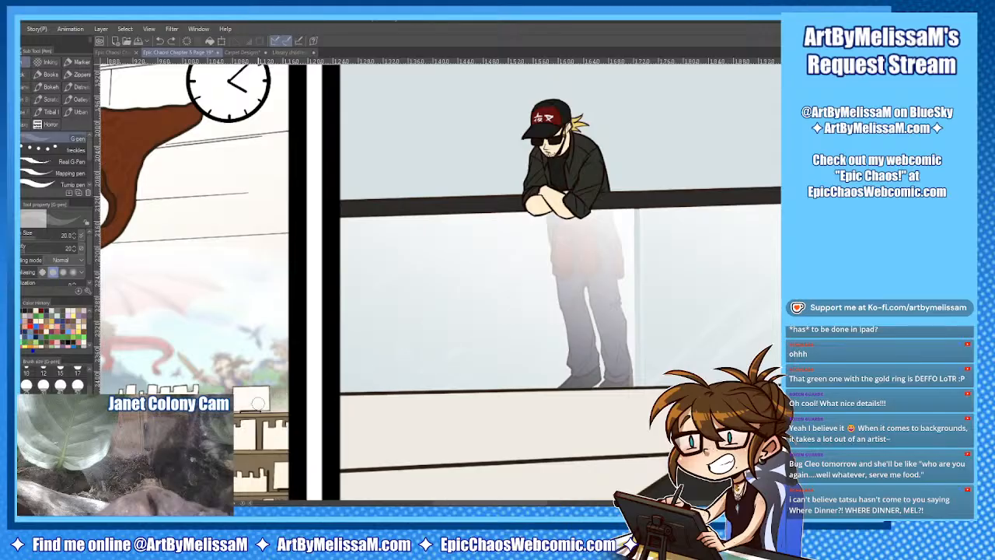
key("bracketright")
key("bracketright")
key("bracketright")
key("bracketright")
left_click_drag(547, 284, 567, 256)
key("bracketleft")
key("bracketleft")
key("bracketleft")
key("bracketleft")
key("bracketleft")
key("bracketleft")
Inspect the neighbouring panels and the stair handrail area of the railing panel, and set the G-pen size to 30.
key("ctrl+minus")
key("ctrl+minus")
key("ctrl+minus")
key("ctrl+minus")
key("ctrl+plus")
key("ctrl+plus")
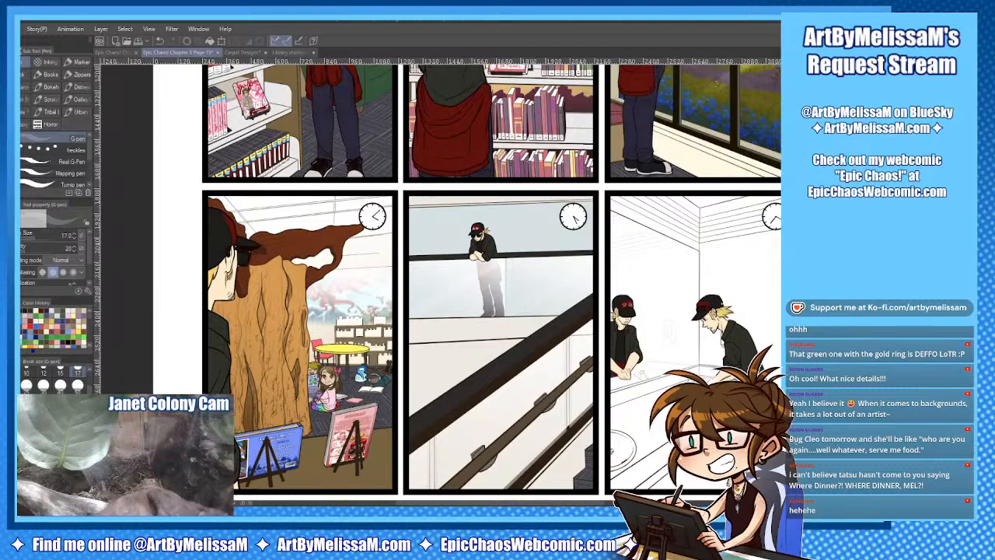
key("ctrl+plus")
key("ctrl+plus")
left_click_drag(513, 373, 358, 186)
left_click_drag(473, 340, 486, 327)
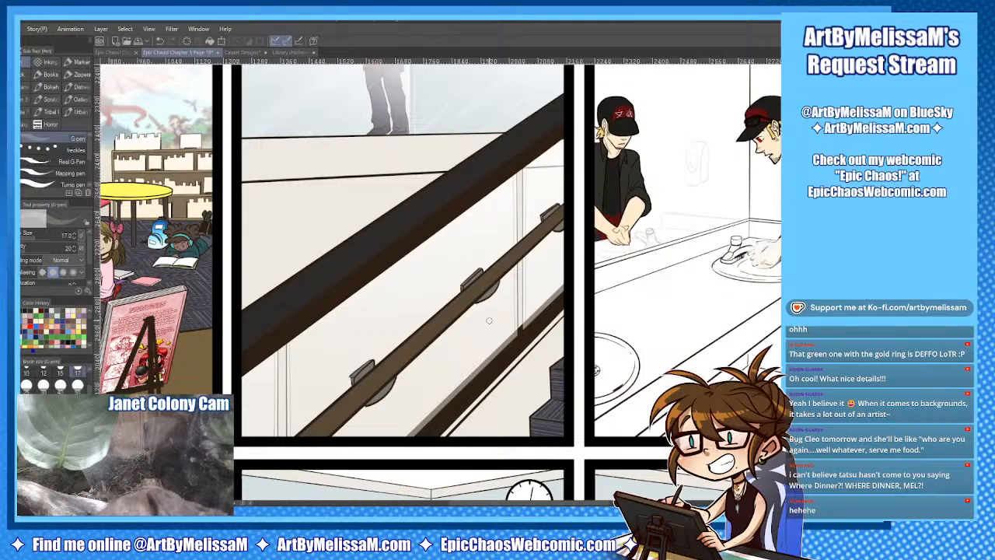
key("bracketright")
key("bracketright")
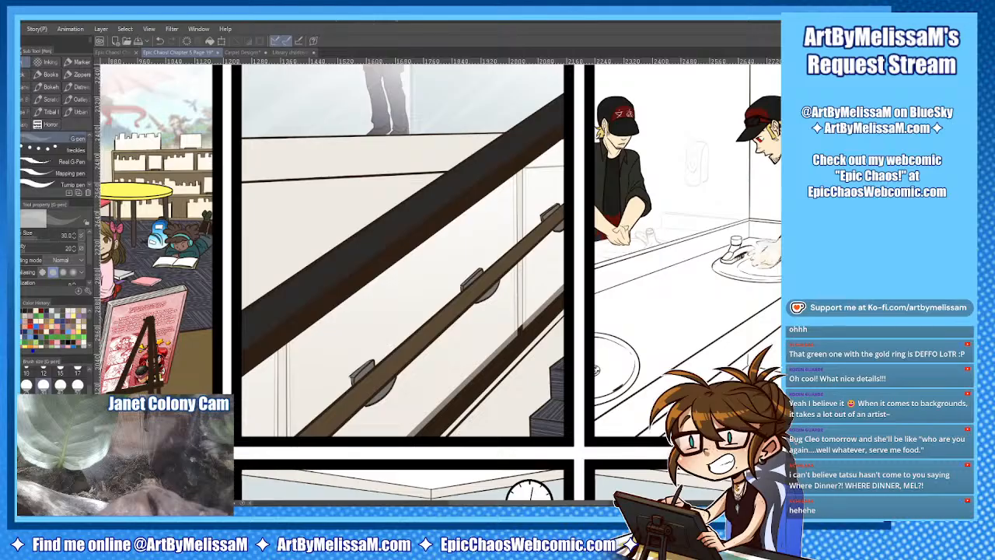
Compare the railing panel with and without the glass effects over the standing figure's legs.
key("ctrl+z")
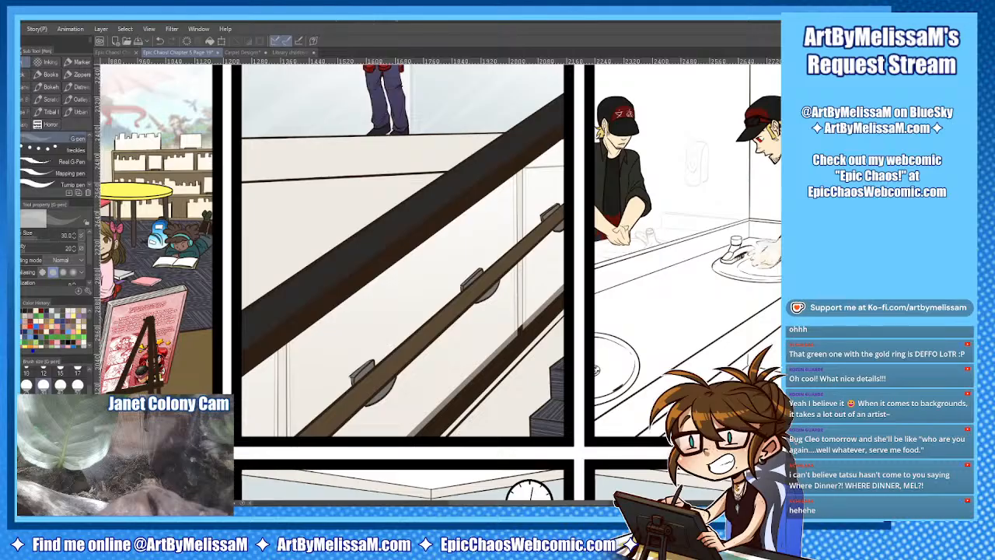
scroll(403, 280, "up", 5)
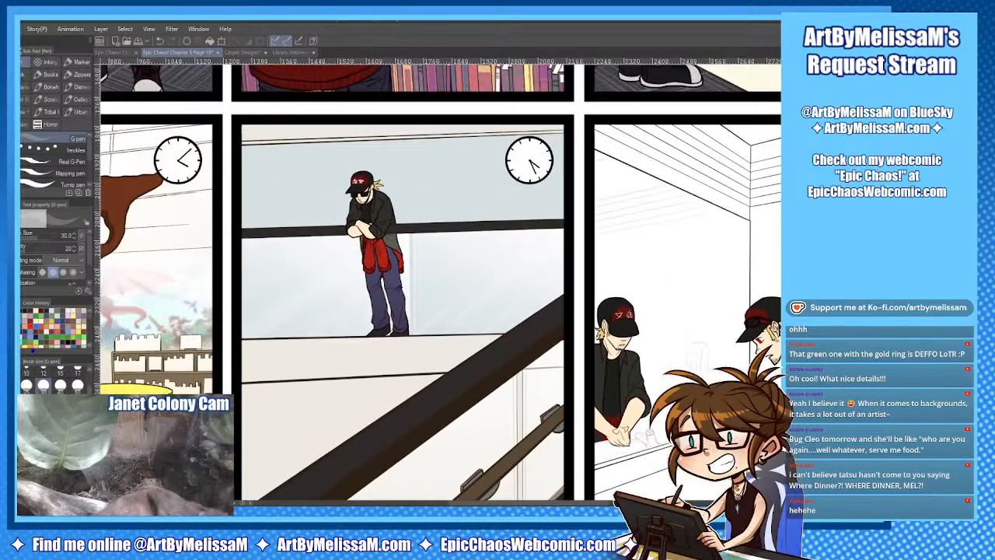
key("ctrl+z")
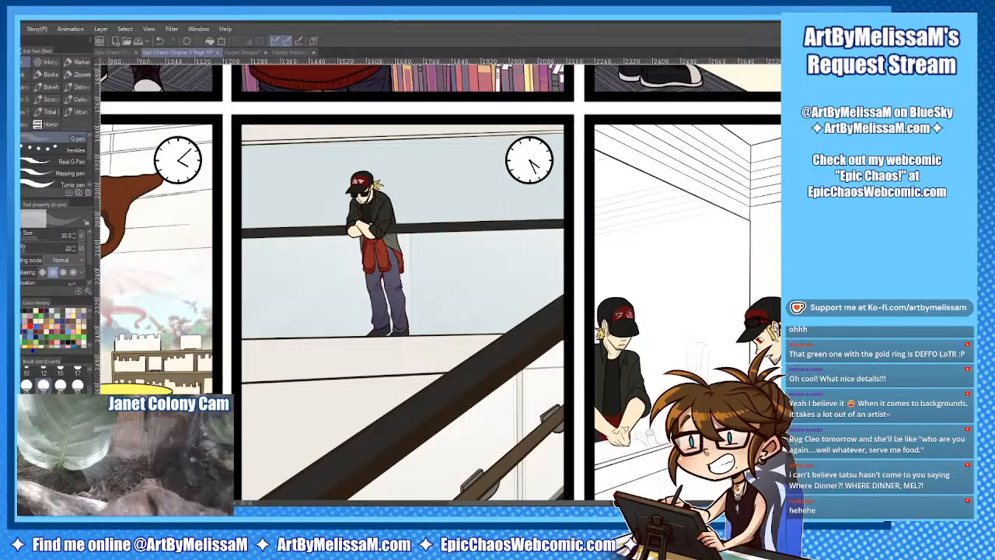
key("ctrl+y")
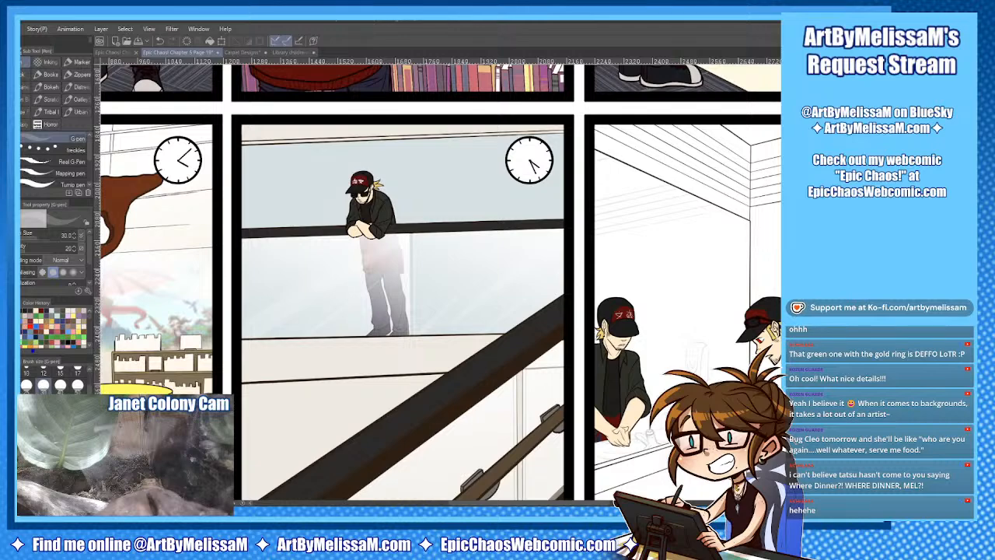
key("ctrl+z")
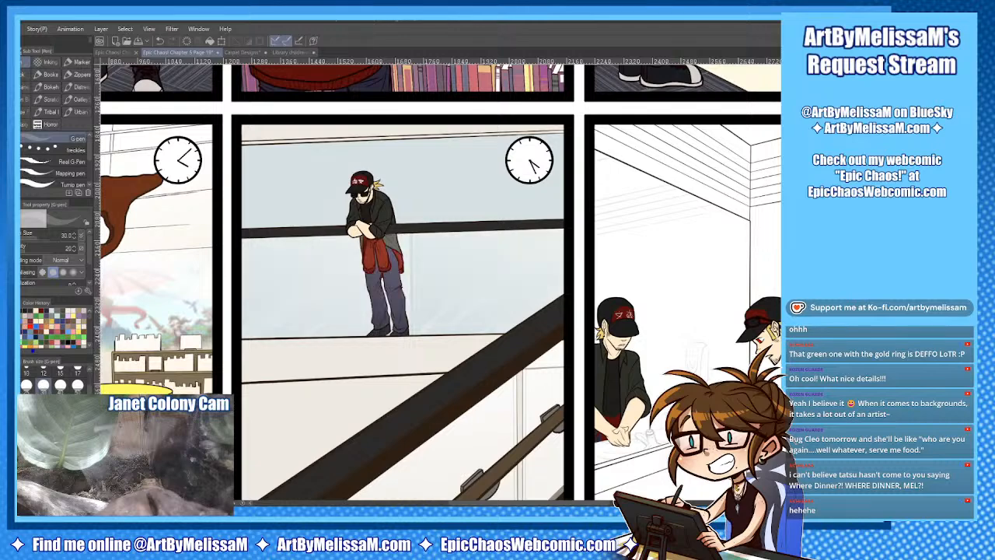
key("ctrl+z")
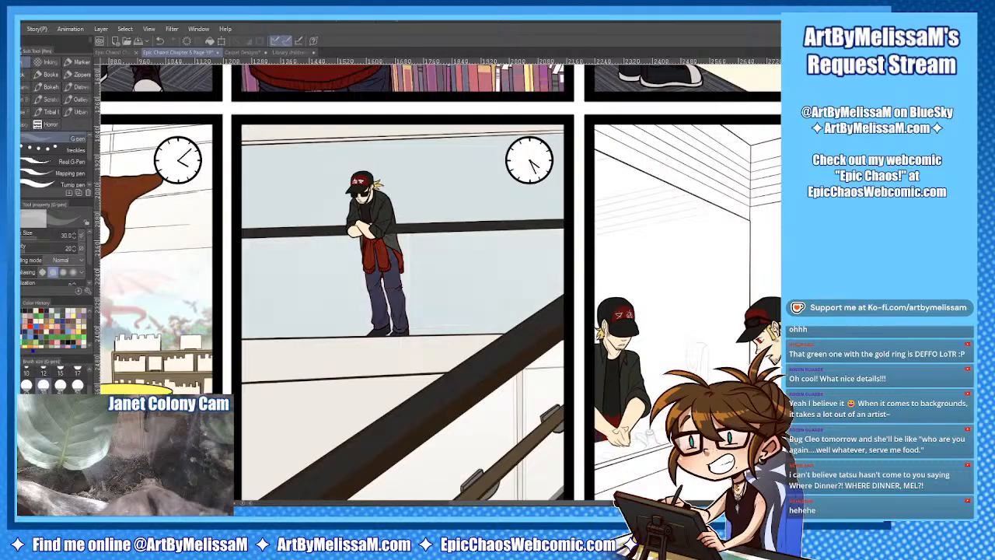
key("ctrl+y")
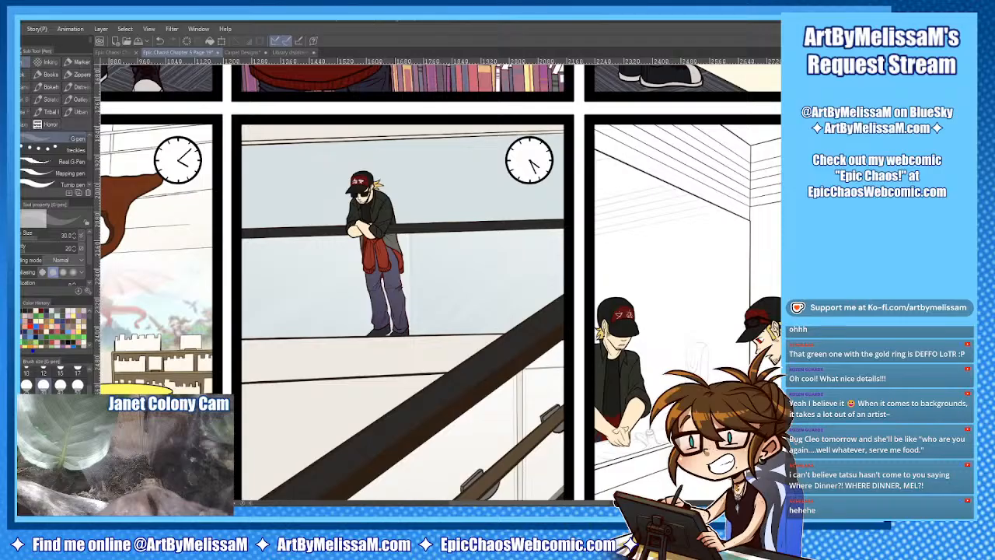
key("ctrl+y")
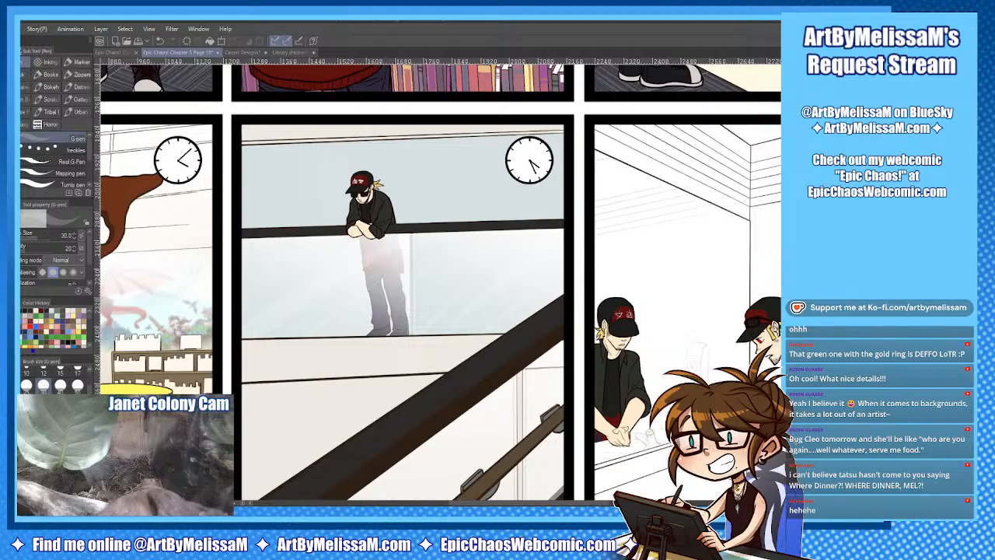
key("ctrl+z")
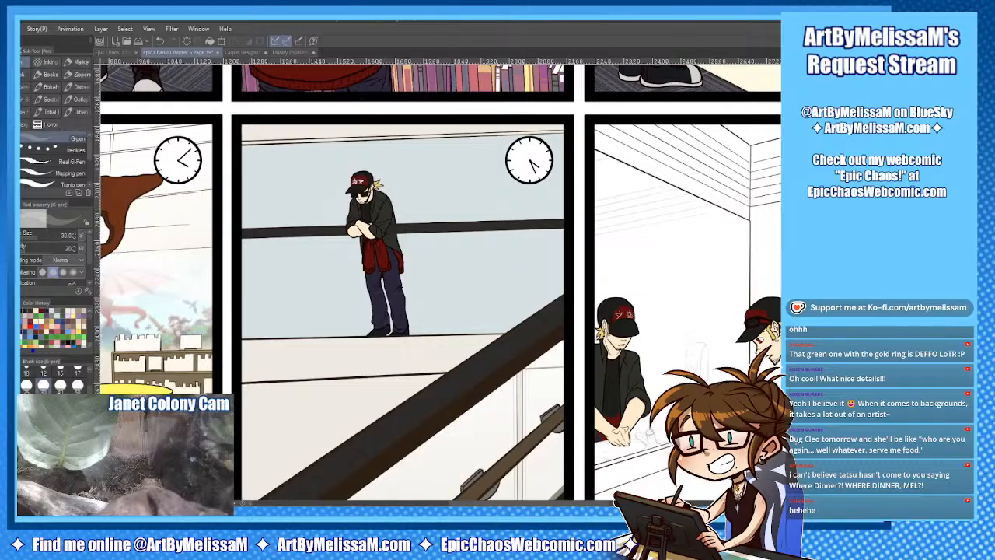
key("ctrl+y")
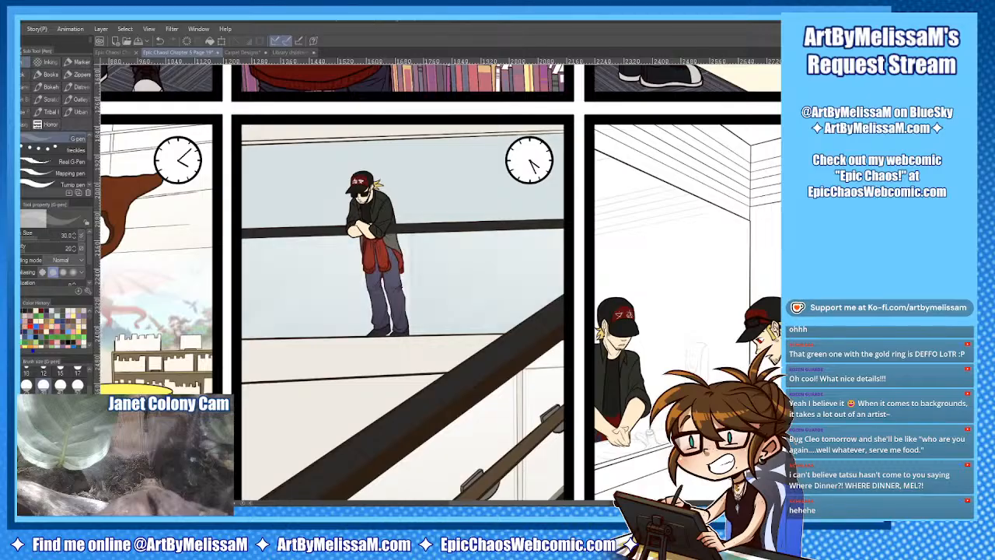
key("ctrl+z")
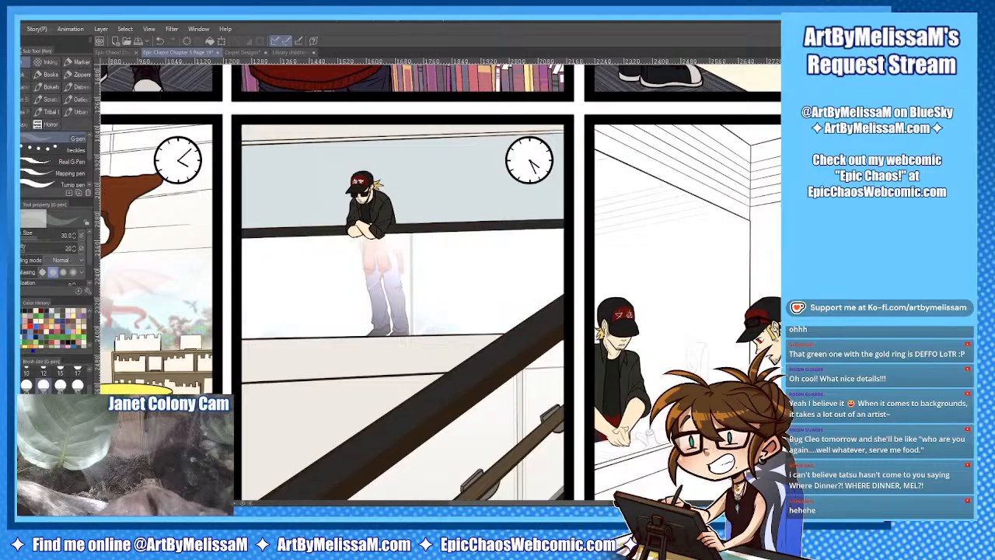
key("ctrl+z")
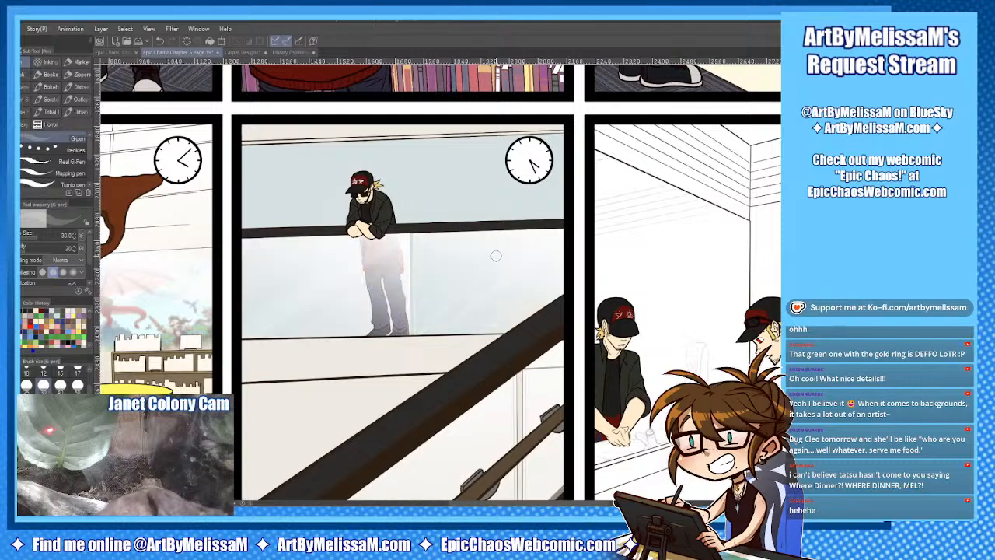
Sample colors from the mural in the children's area panel and from the lower stair rail in the railing panel.
scroll(667, 272, "down", 3)
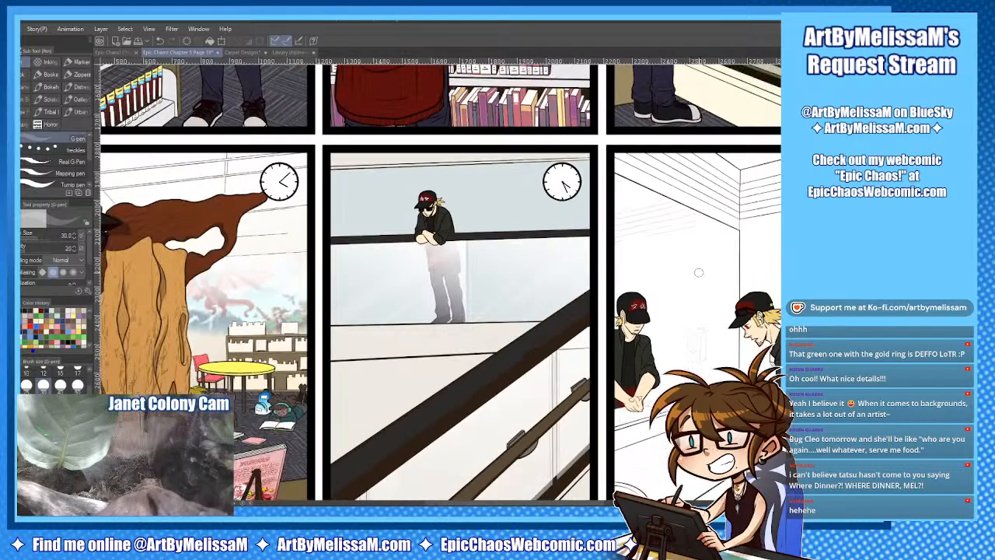
scroll(673, 302, "down", 2)
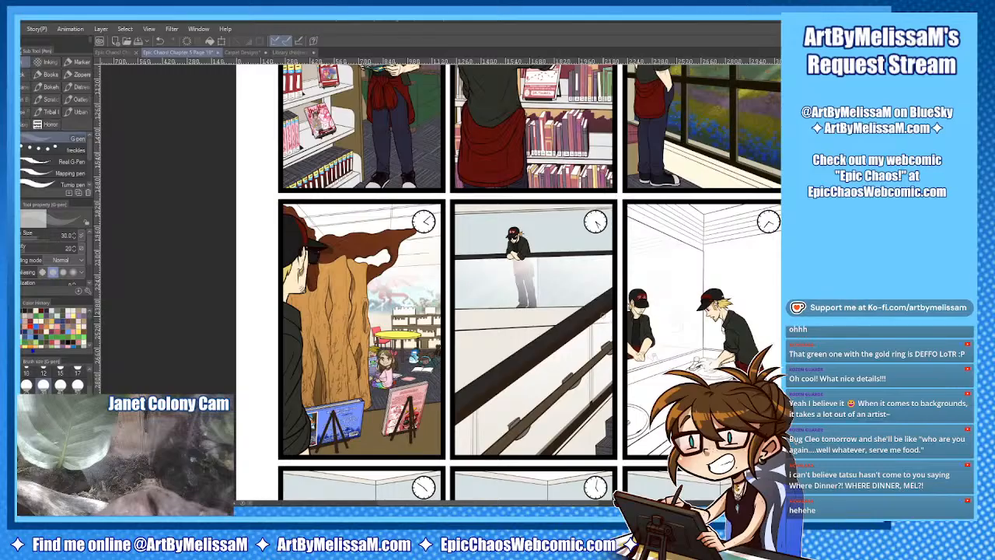
left_click_drag(654, 356, 642, 274)
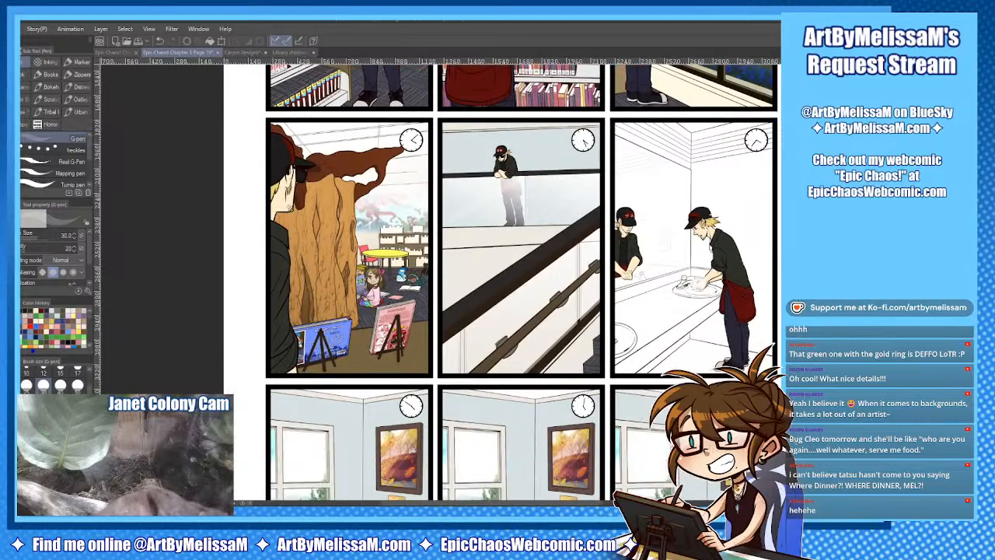
scroll(525, 264, "up", 3)
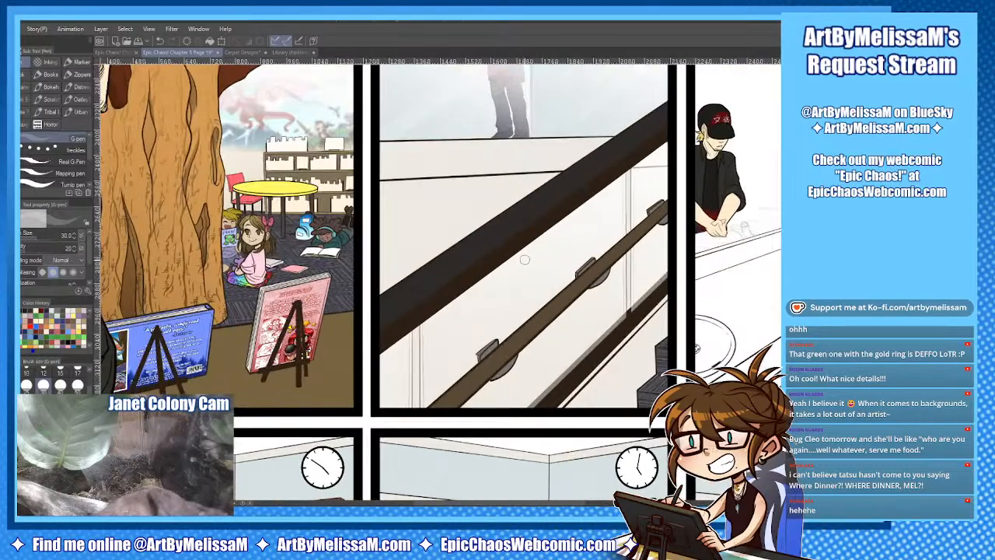
key("i")
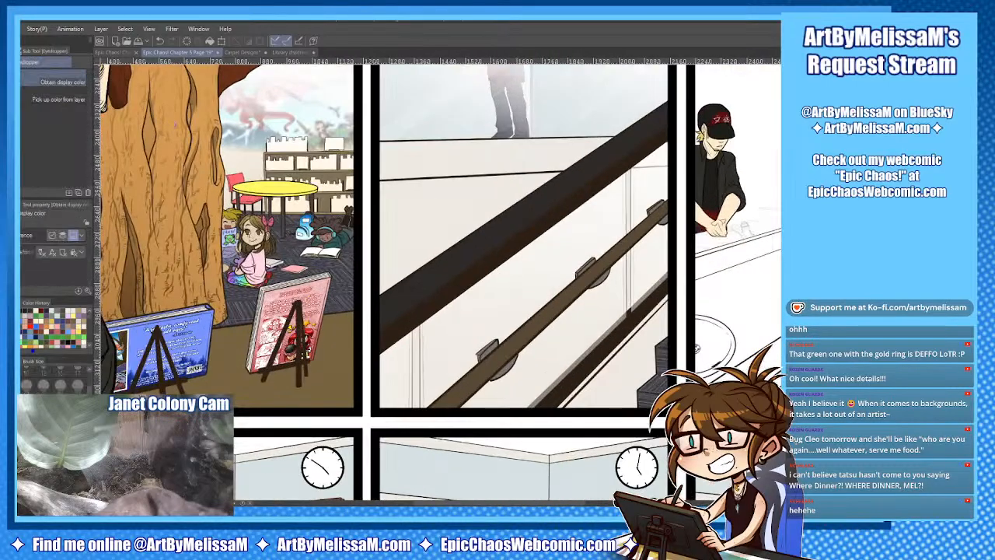
left_click(309, 147)
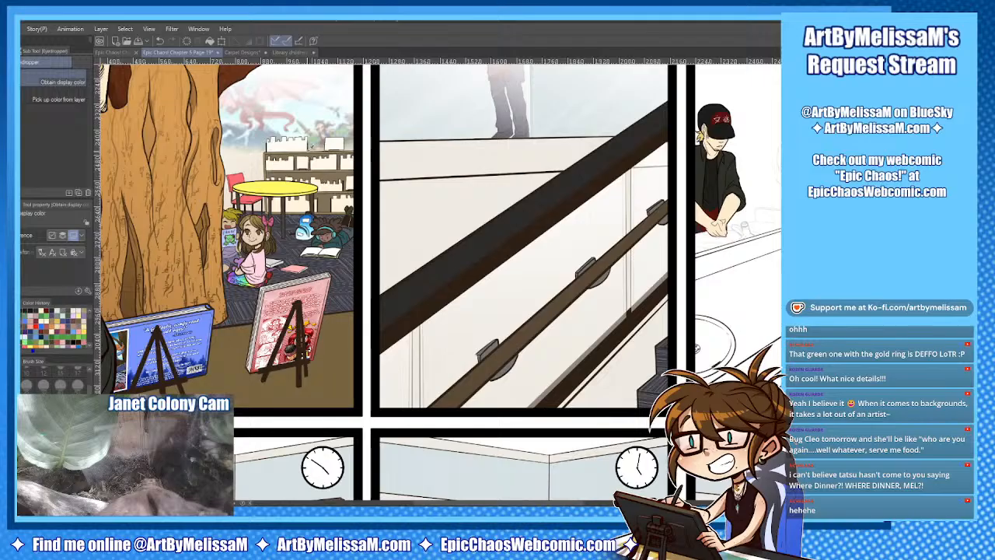
left_click(620, 325)
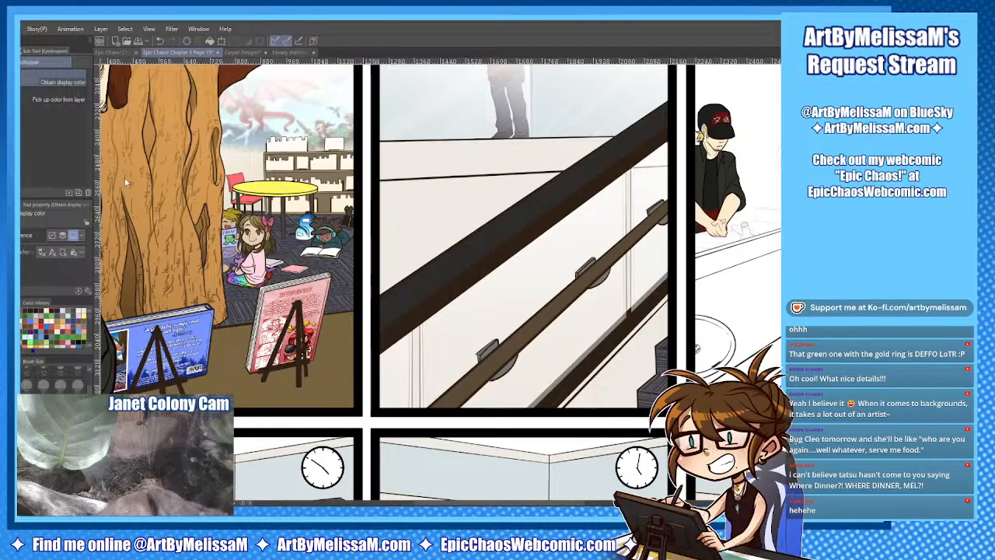
Switch to the library first-floor plan drawing and examine the layout of shelves, seating, service rooms and stairs.
left_click(311, 52)
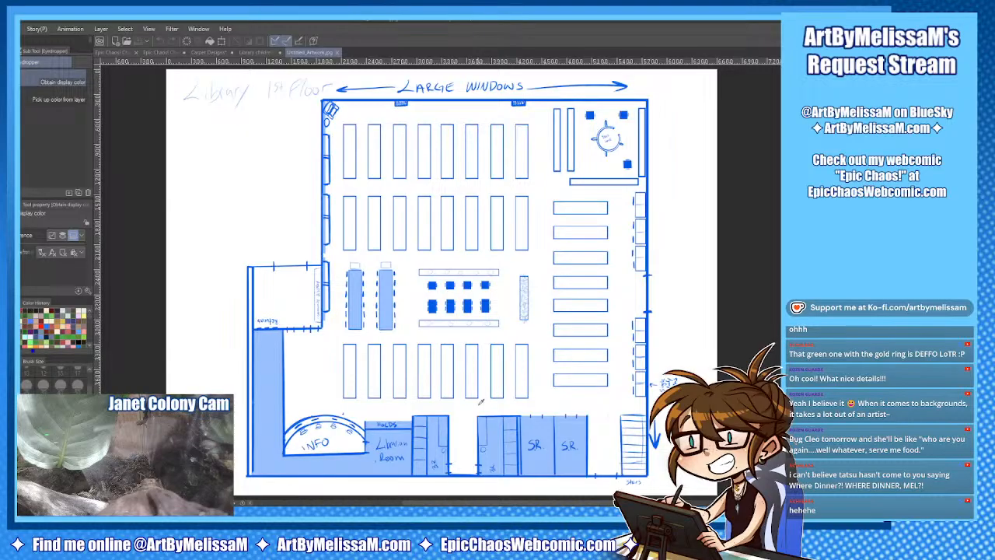
scroll(467, 330, "up", 1)
scroll(466, 329, "up", 1)
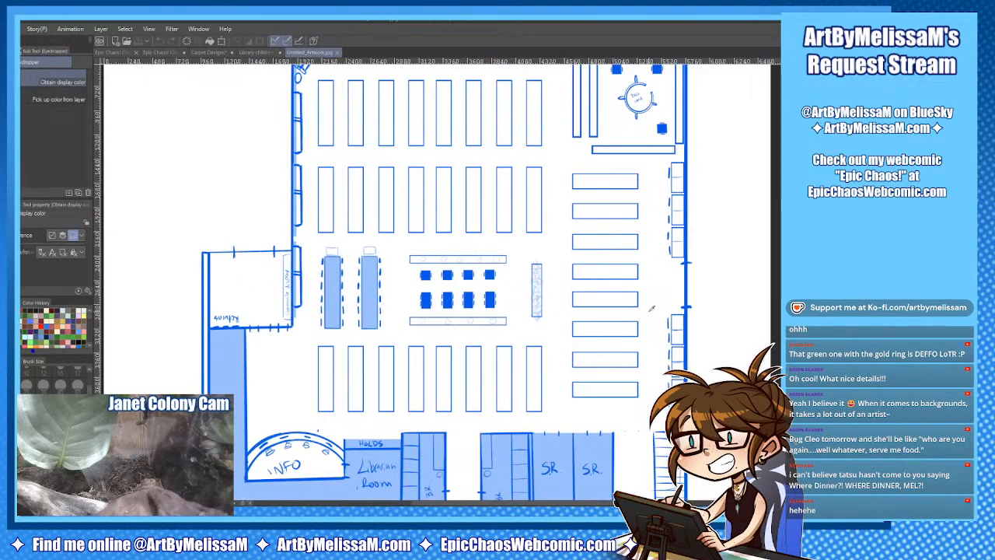
left_click_drag(526, 315, 503, 372)
scroll(571, 300, "down", 4)
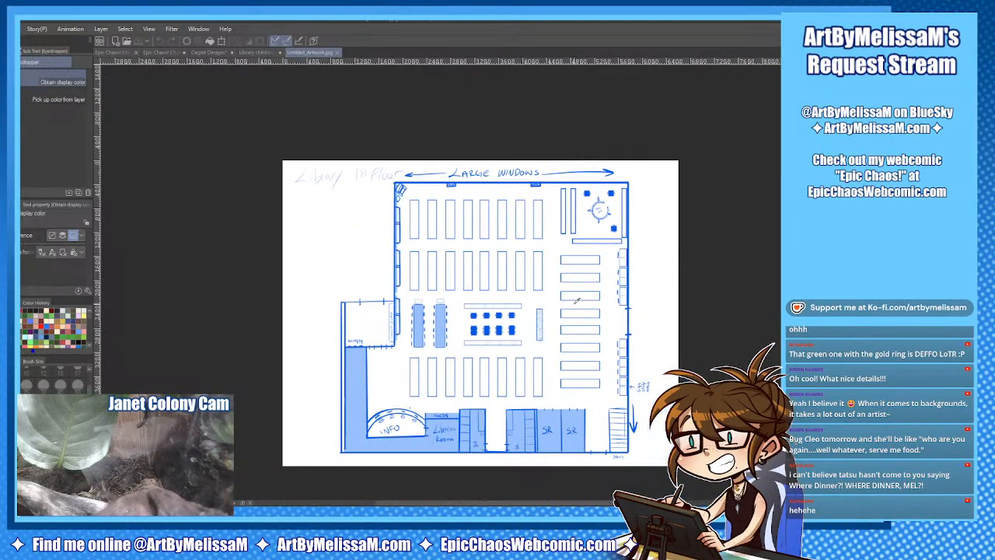
scroll(577, 300, "up", 1)
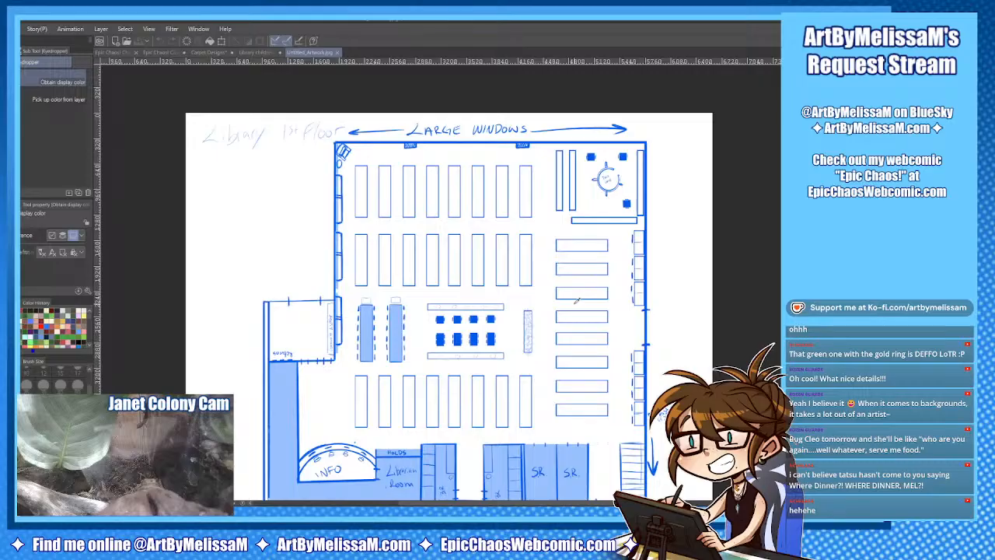
left_click_drag(577, 300, 545, 280)
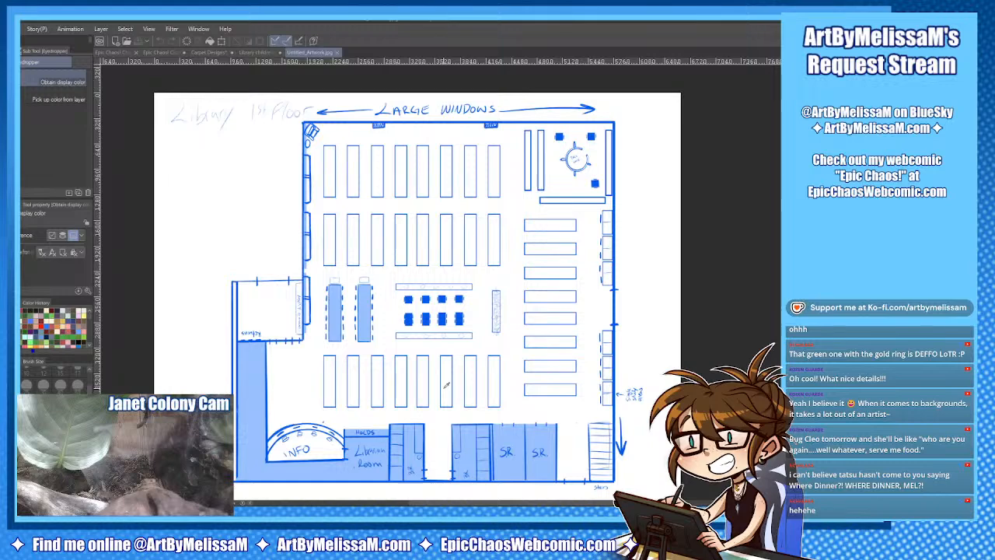
key("ctrl+plus")
key("ctrl+plus")
key("ctrl+plus")
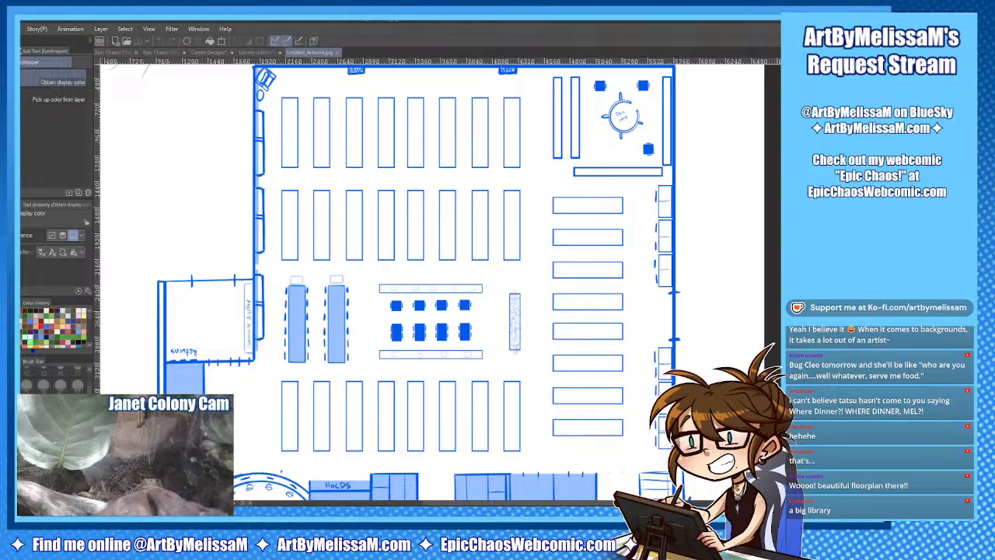
On a new layer, fill a rectangle covering the main library building with a translucent brownish-pink color, and clear the selection.
key("ctrl+shift+n")
key("m")
left_click(47, 84)
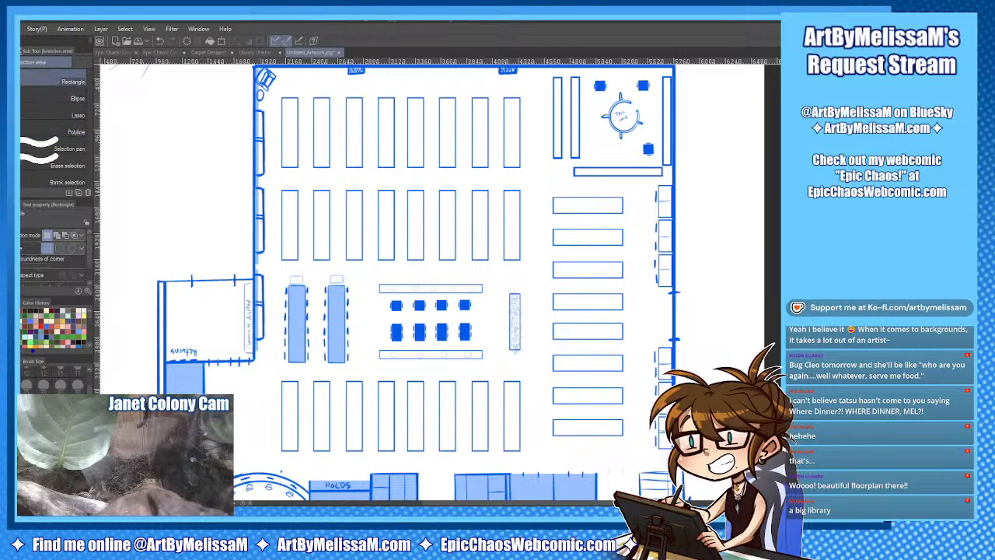
key("ctrl+minus")
key("ctrl+minus")
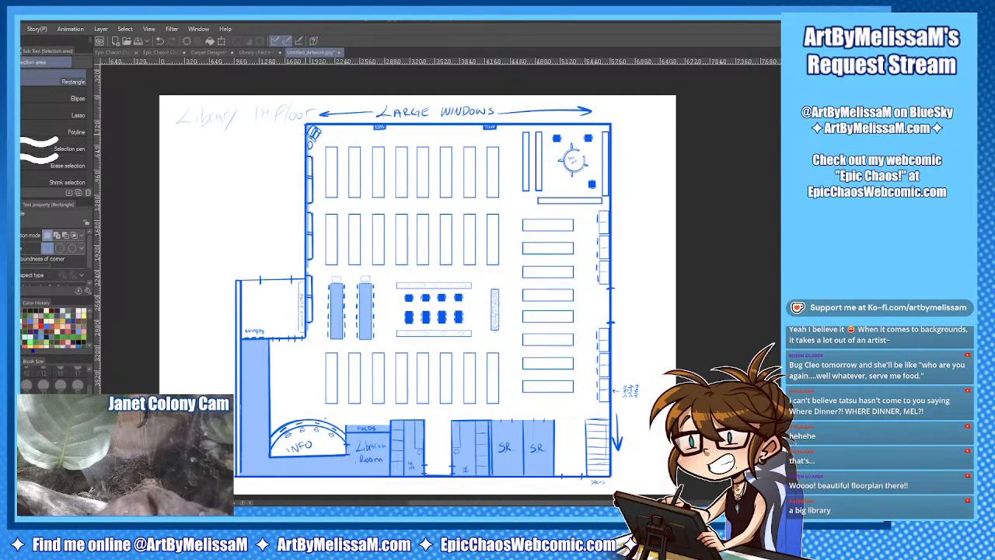
left_click_drag(306, 125, 611, 478)
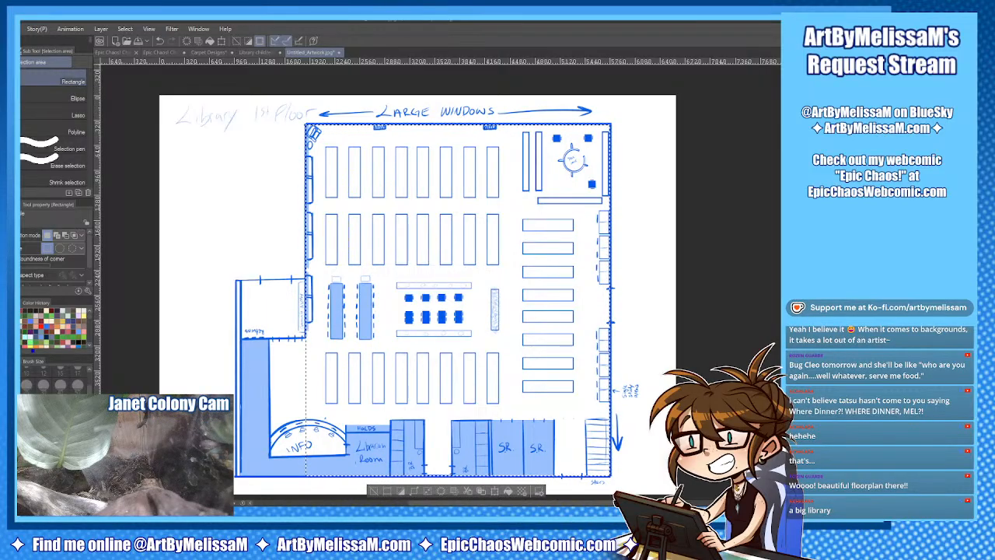
key("alt+Delete")
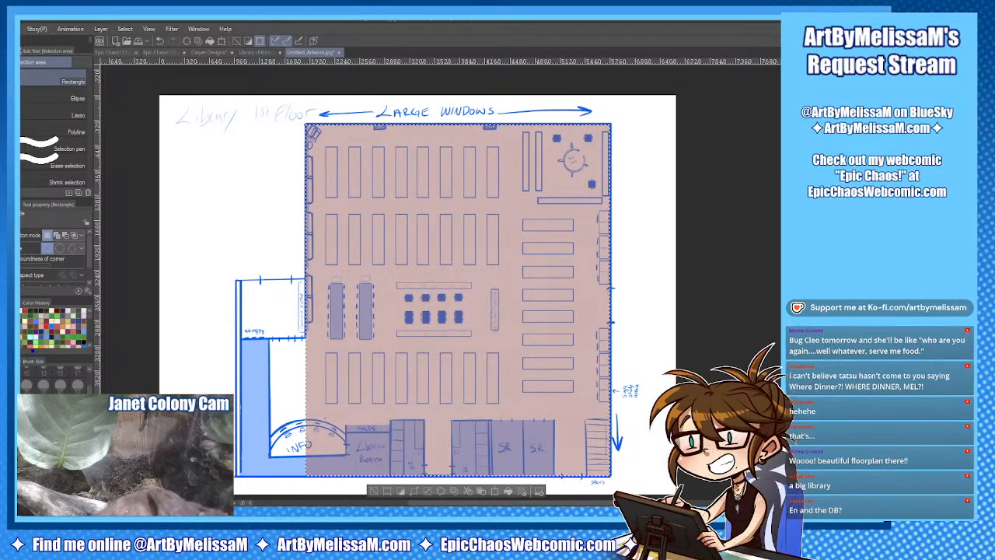
key("ctrl+d")
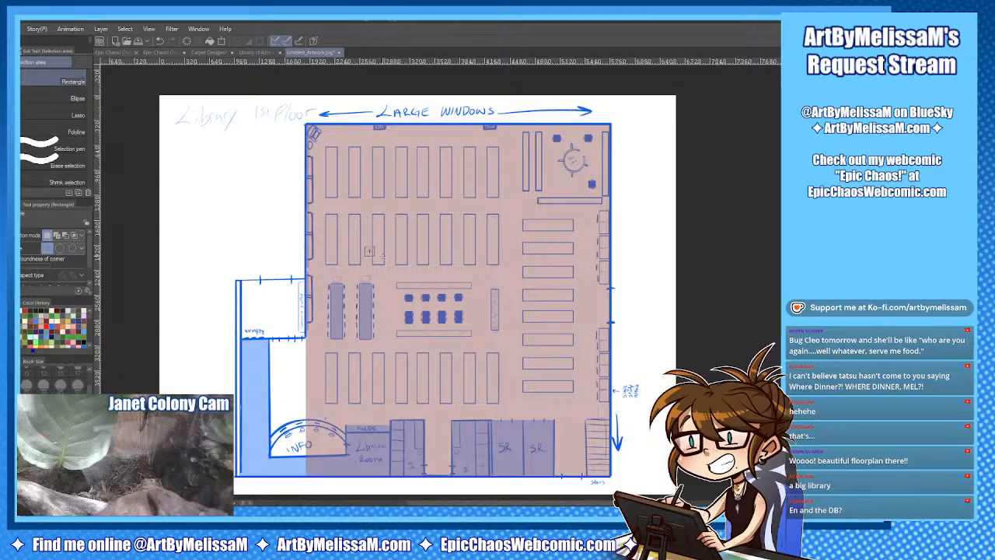
Cut a rectangular opening out of the pink overlay around the central seating area of the floor plan.
left_click_drag(363, 246, 441, 322)
left_click_drag(513, 323, 527, 362)
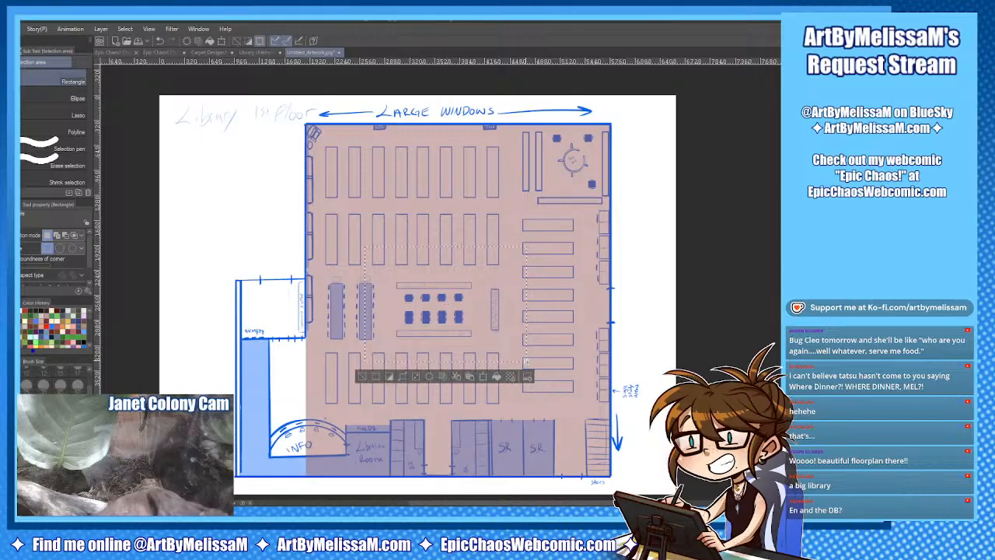
key("Delete")
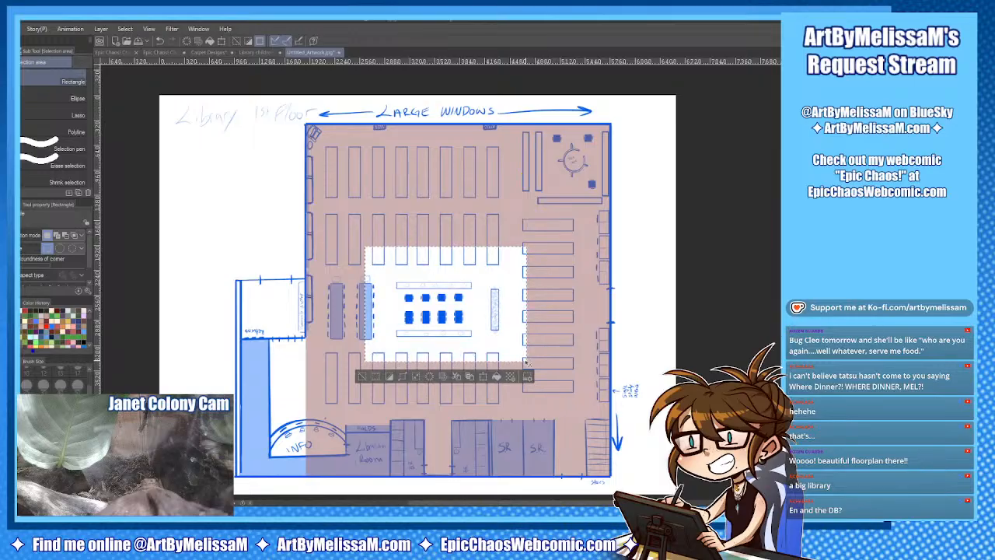
key("ctrl+d")
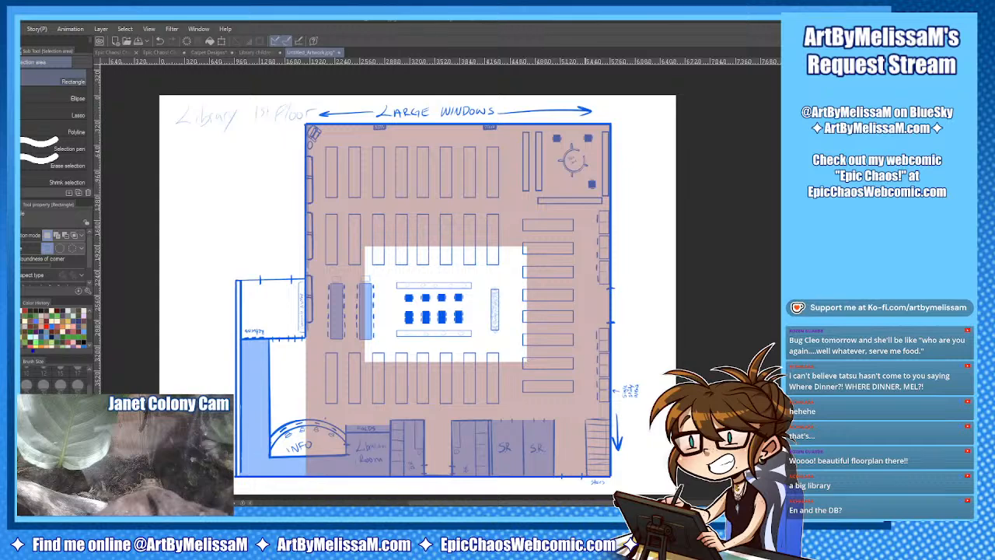
Clear the pink overlay over the stairs in the building's lower corner, enlarging the cleared rectangle to include the space beside them.
mouse_move(586, 418)
left_mouse_down()
mouse_move(597, 475)
mouse_move(611, 476)
left_mouse_up()
key("Delete")
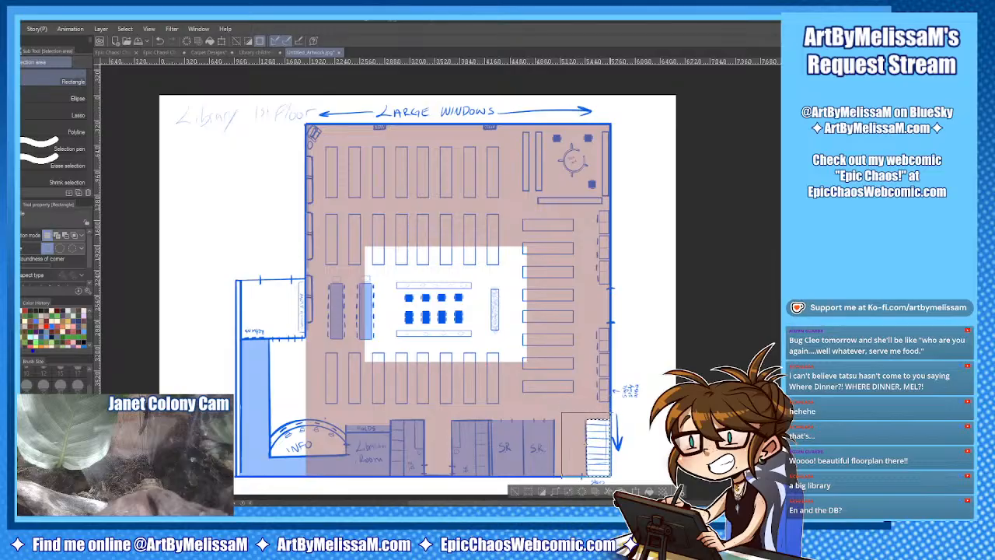
left_click_drag(611, 475, 562, 412)
key("Delete")
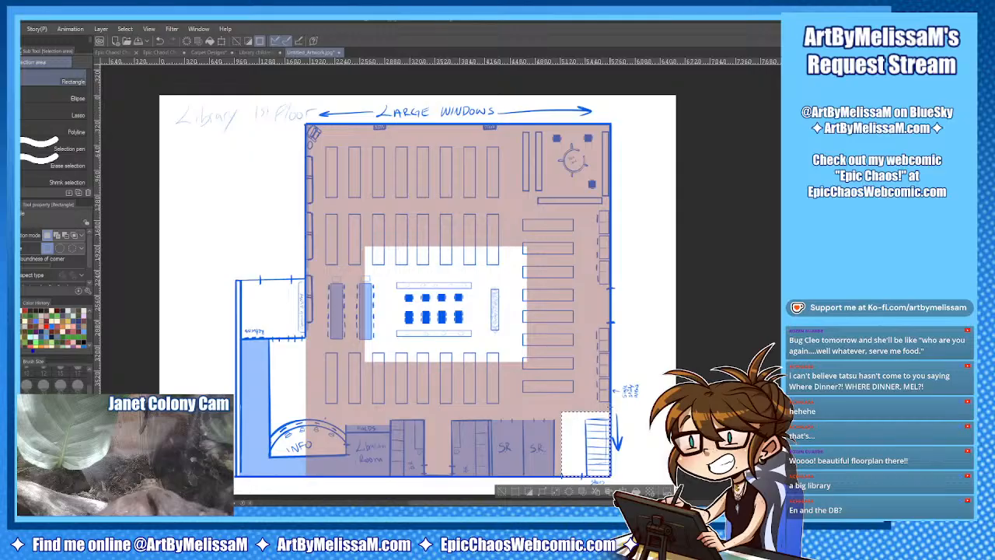
Clear the selection around the stairs and hide the pink overlay on the floor plan.
key("ctrl+d")
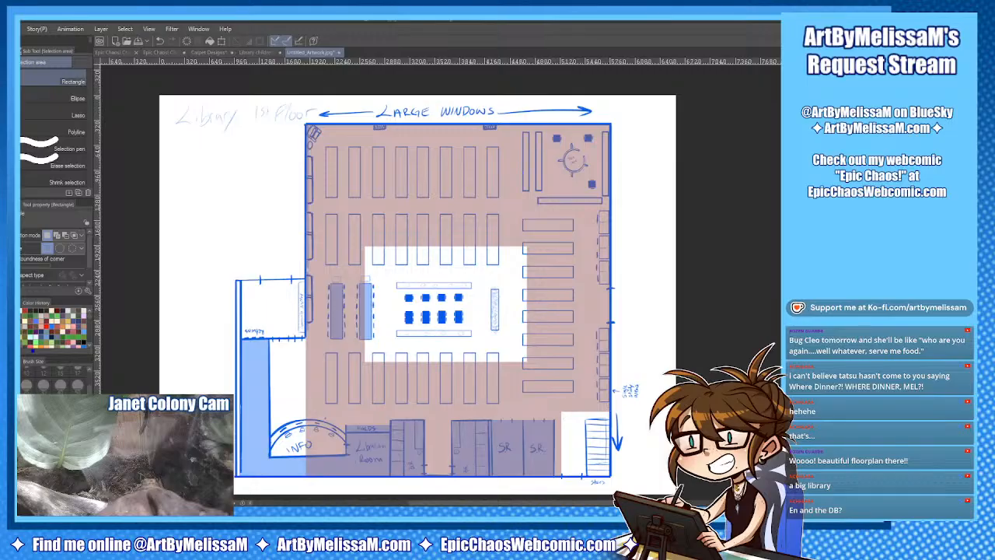
key("ctrl+d")
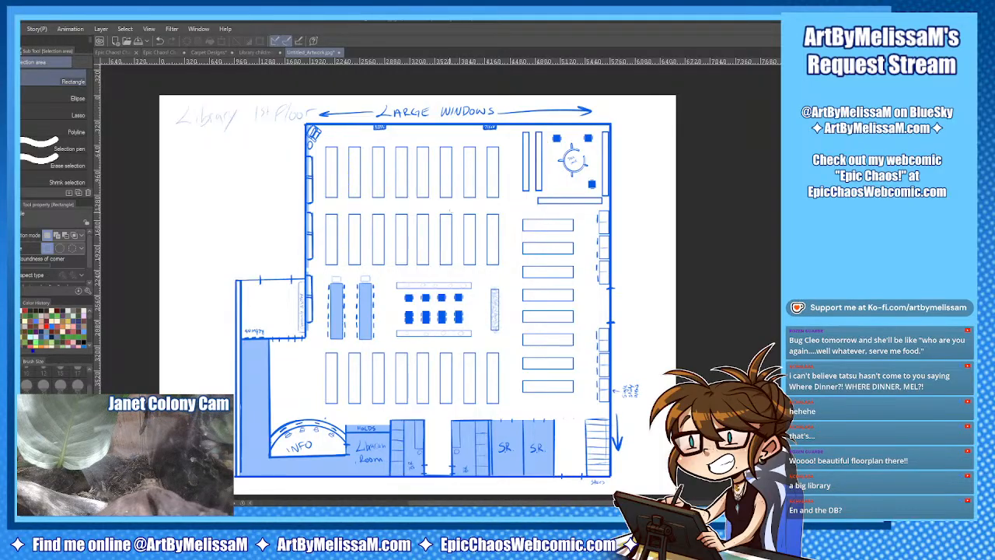
Look over the railing and washroom panels of the comic page, and close the blue rough page sketch.
left_click(164, 53)
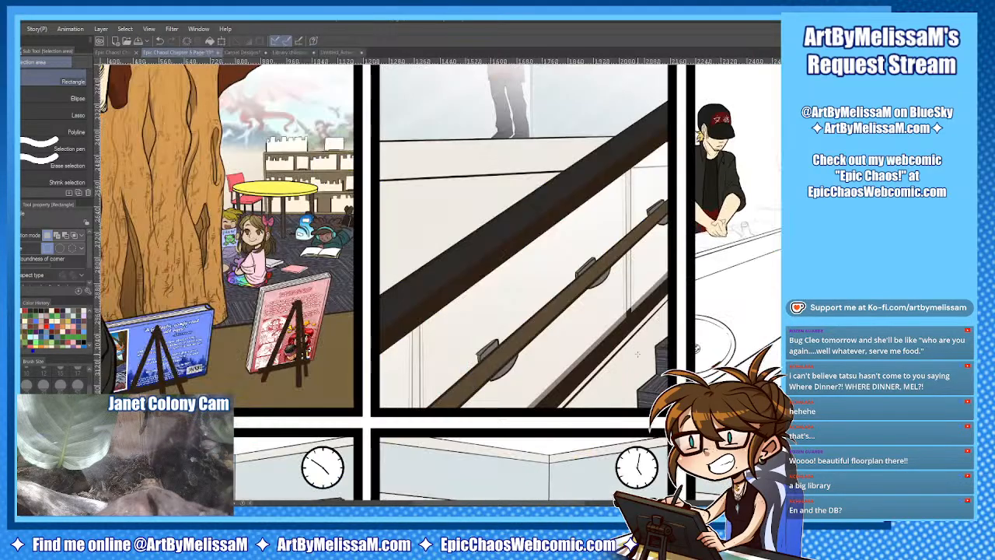
scroll(435, 280, "right", 4)
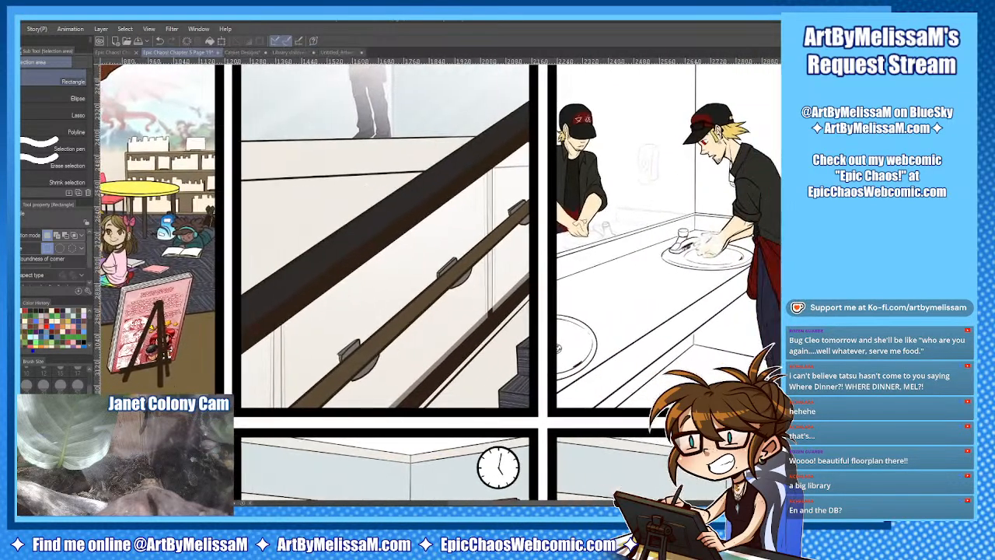
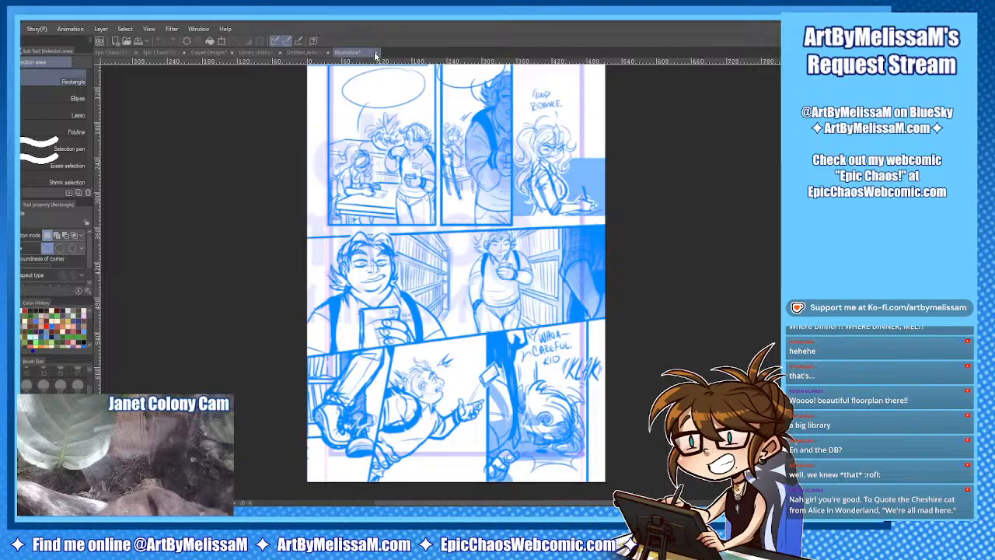
key("ctrl+w")
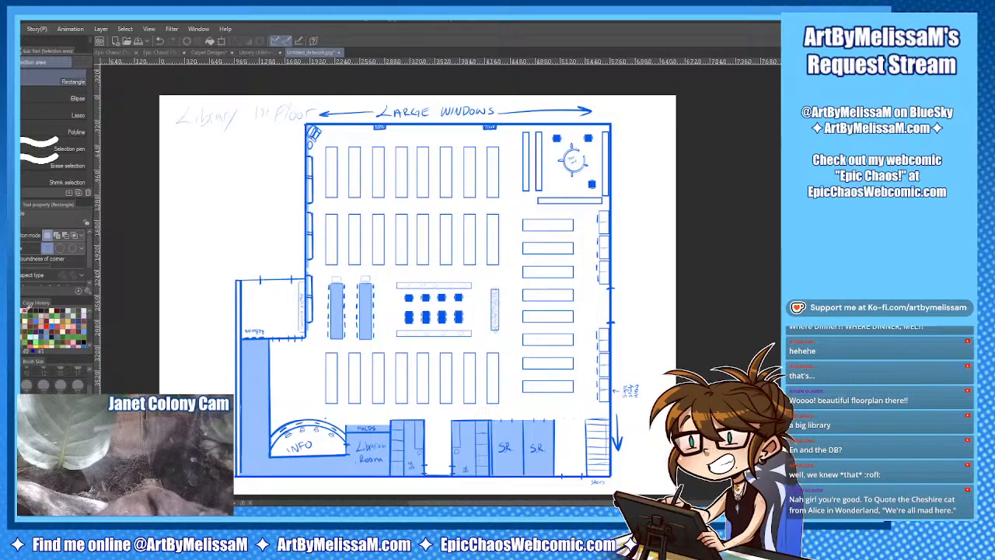
Set the G-pen's opacity to 100 and label the first central seat in red with the character's name and an arrow.
key("p")
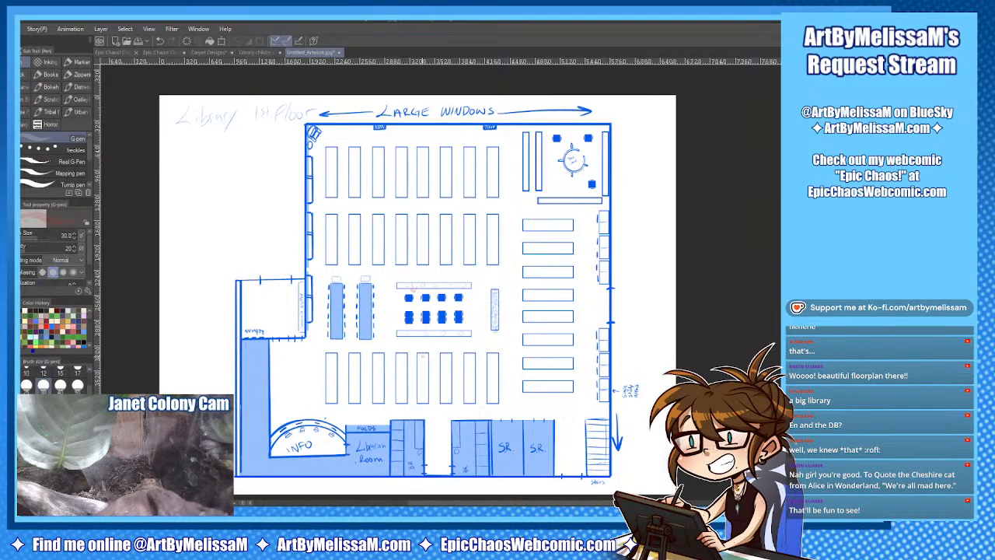
key("ctrl+z")
left_click_drag(39, 249, 181, 283)
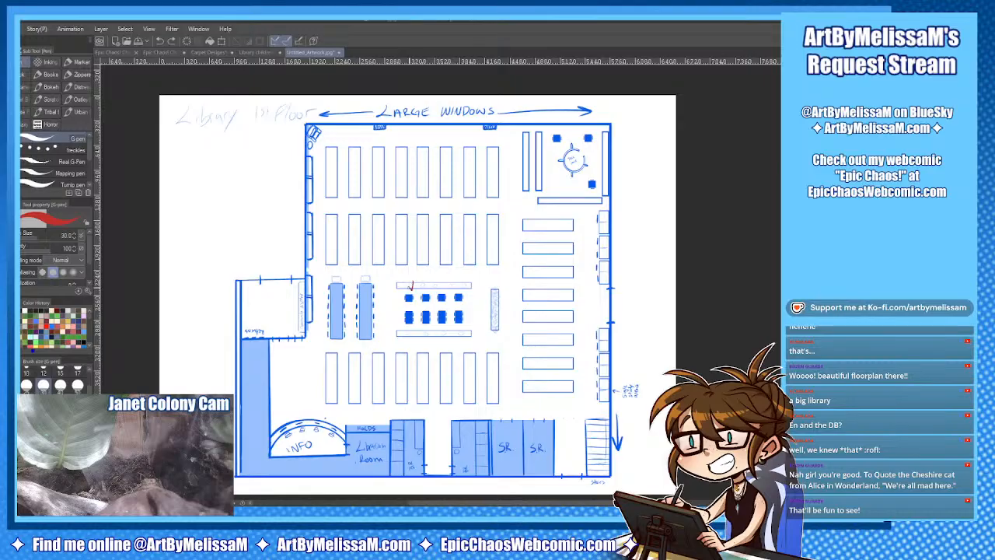
left_click_drag(412, 283, 434, 277)
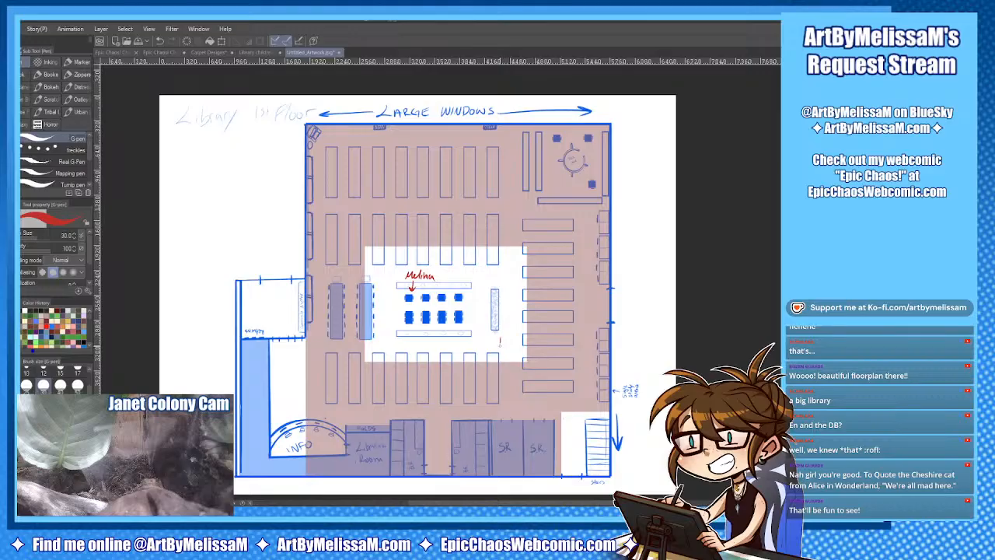
Draw a red rectangle with an arrow inside at the overlay opening's corner near the side shelves, using the comic's balcony panel as reference.
mouse_move(500, 339)
left_mouse_down()
mouse_move(500, 363)
mouse_move(520, 335)
mouse_move(521, 363)
mouse_move(519, 334)
left_mouse_up()
mouse_move(499, 337)
left_mouse_down()
mouse_move(502, 362)
mouse_move(524, 363)
left_mouse_up()
left_click(165, 52)
scroll(439, 282, "down", 5)
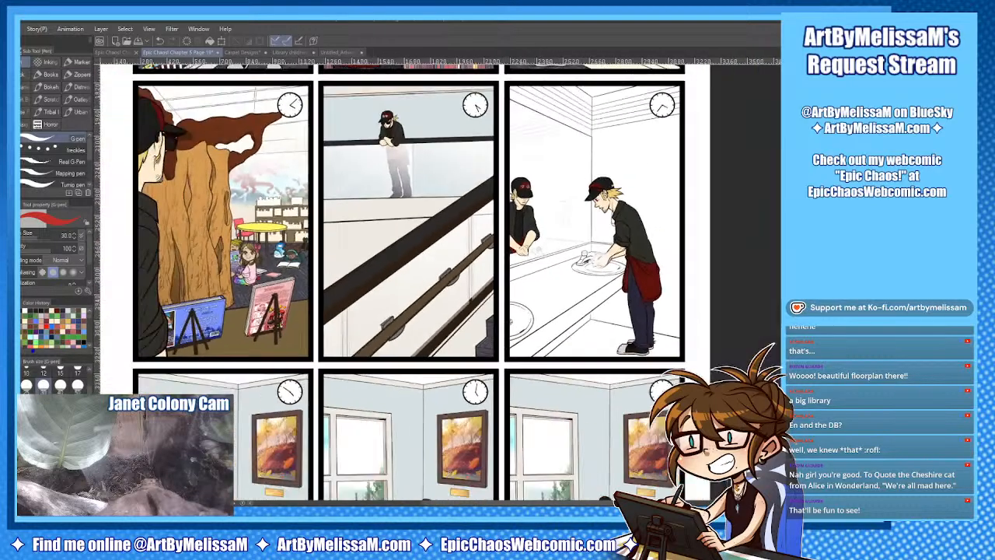
scroll(439, 282, "up", 2)
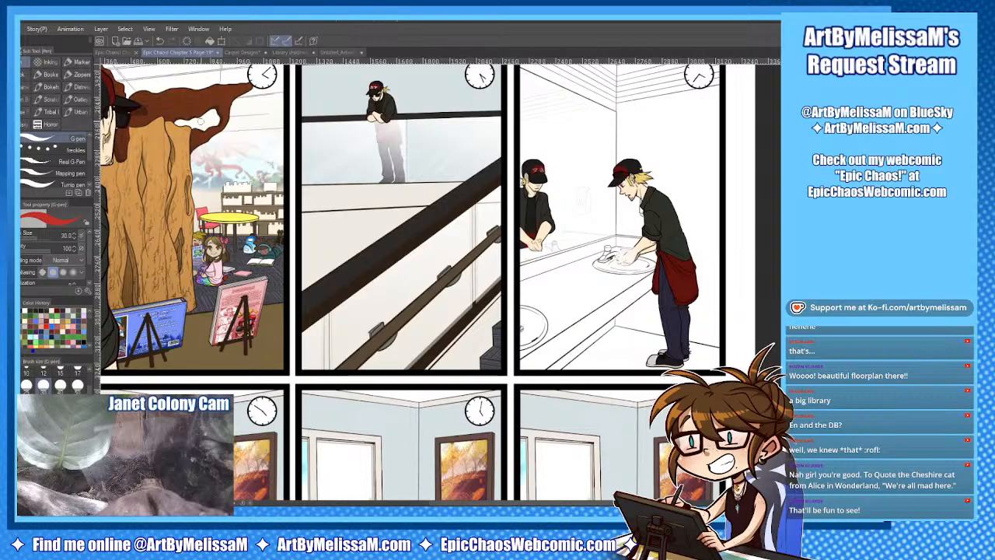
left_click(338, 52)
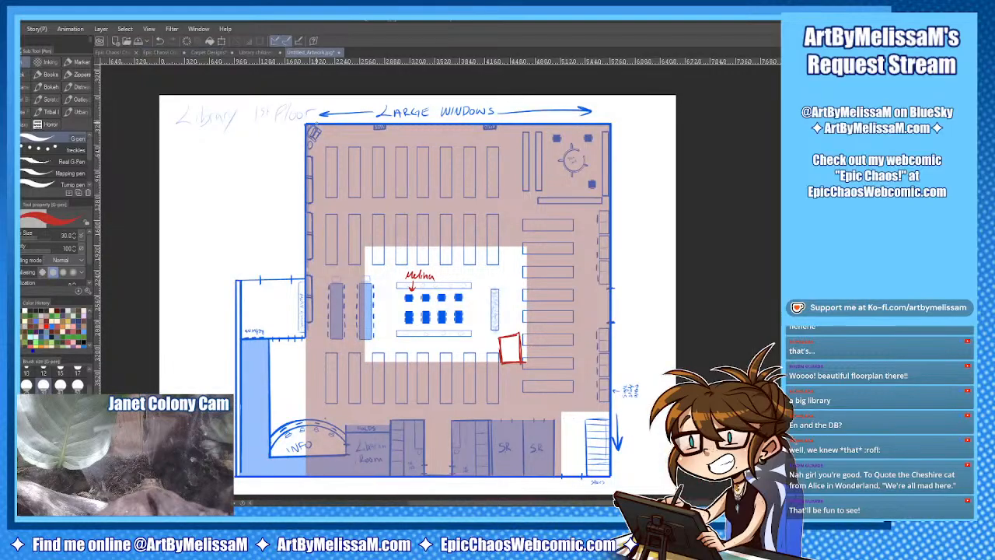
mouse_move(507, 321)
left_mouse_down()
mouse_move(510, 353)
mouse_move(516, 337)
left_mouse_up()
left_click_drag(575, 342, 382, 151)
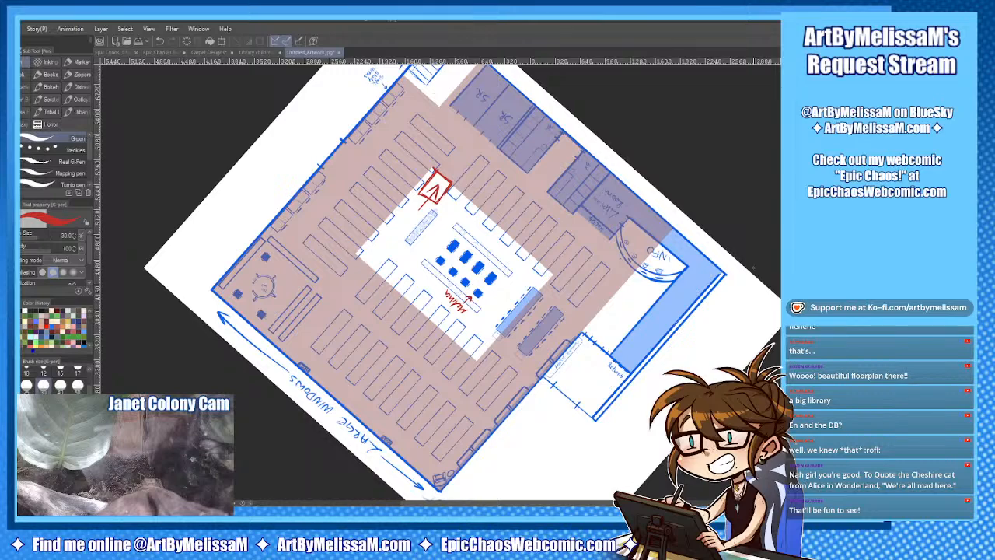
Mark a small red circle beside the red rectangle on the floor plan, comparing its position with the comic's balcony panel.
left_click(167, 52)
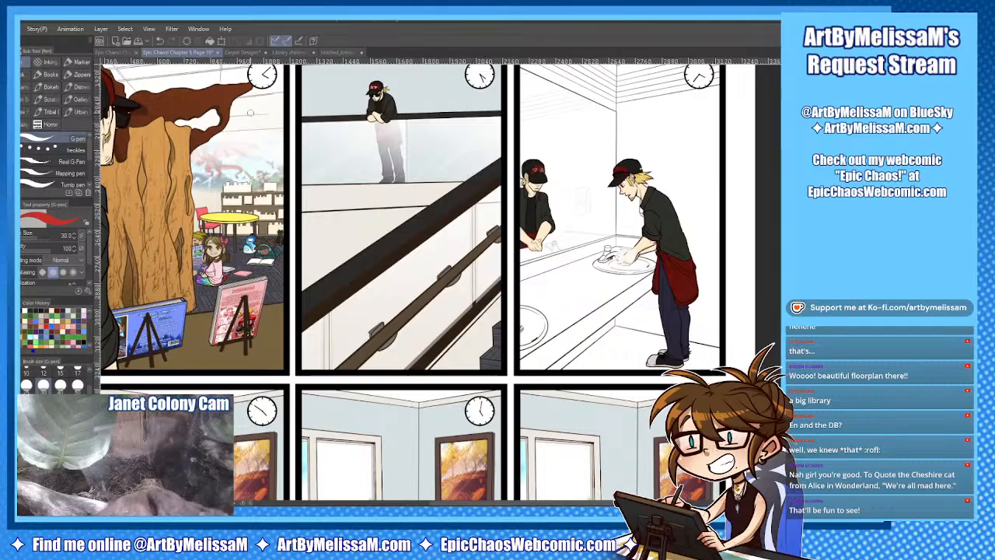
left_click(338, 53)
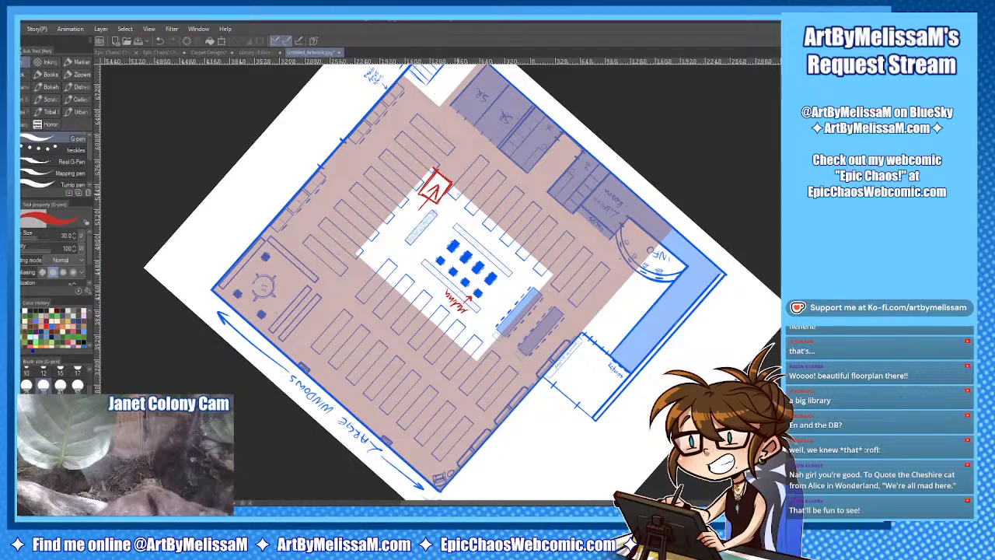
left_click_drag(415, 179, 410, 187)
left_click(165, 53)
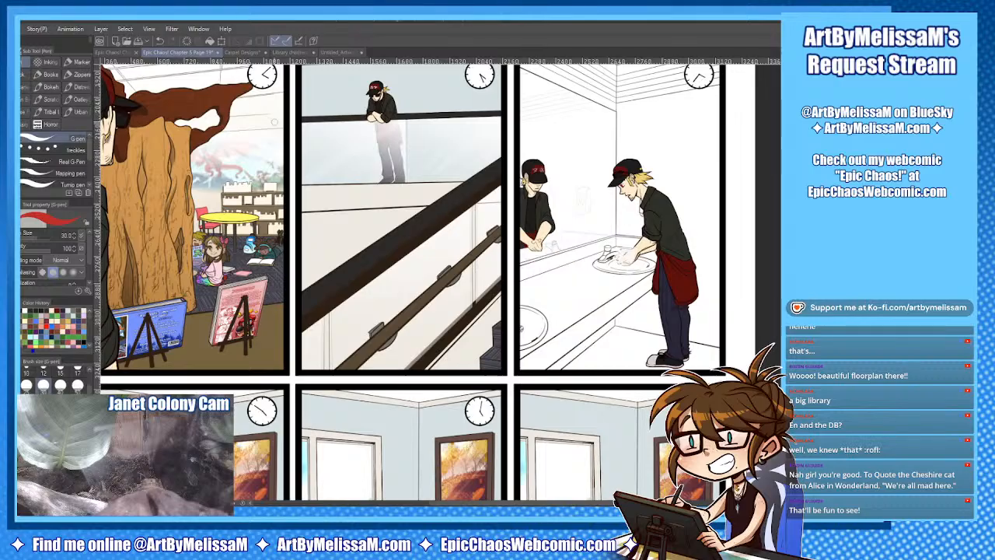
left_click(336, 53)
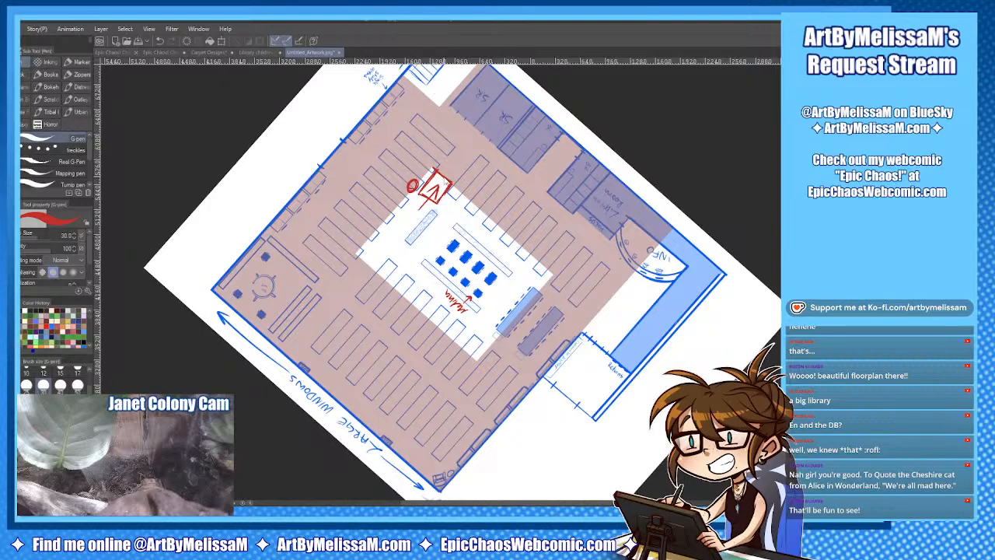
Undo the red circle, the arrow and the red rectangle at the opening's corner.
key("ctrl+z")
key("ctrl+z")
key("ctrl+z")
key("ctrl+z")
key("ctrl+z")
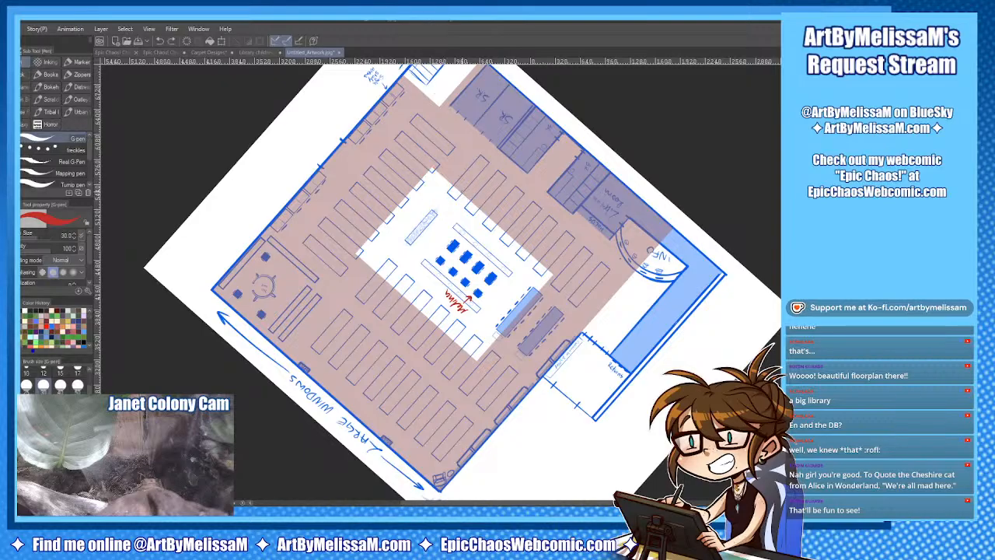
Sketch a red stair box with a smaller box beside it on the opening's edge facing the service rooms, using both comic pages as reference.
left_click_drag(453, 187, 465, 198)
left_click(163, 52)
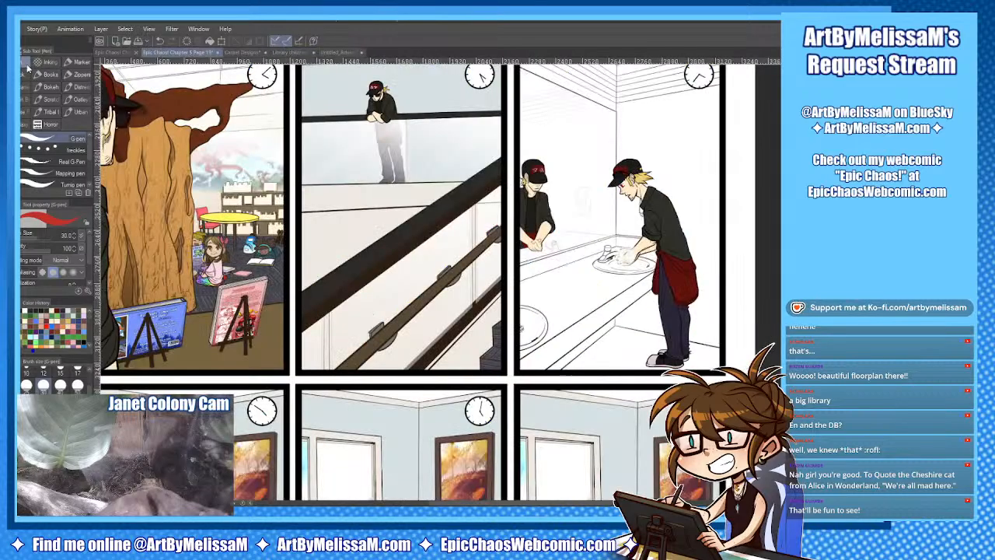
left_click(118, 52)
scroll(483, 244, "down", 2)
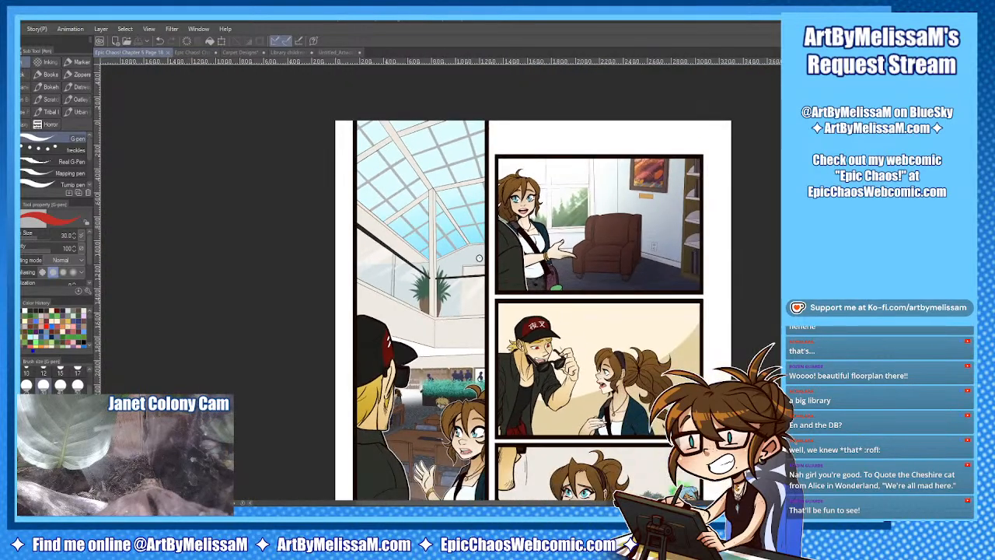
left_click_drag(479, 258, 461, 133)
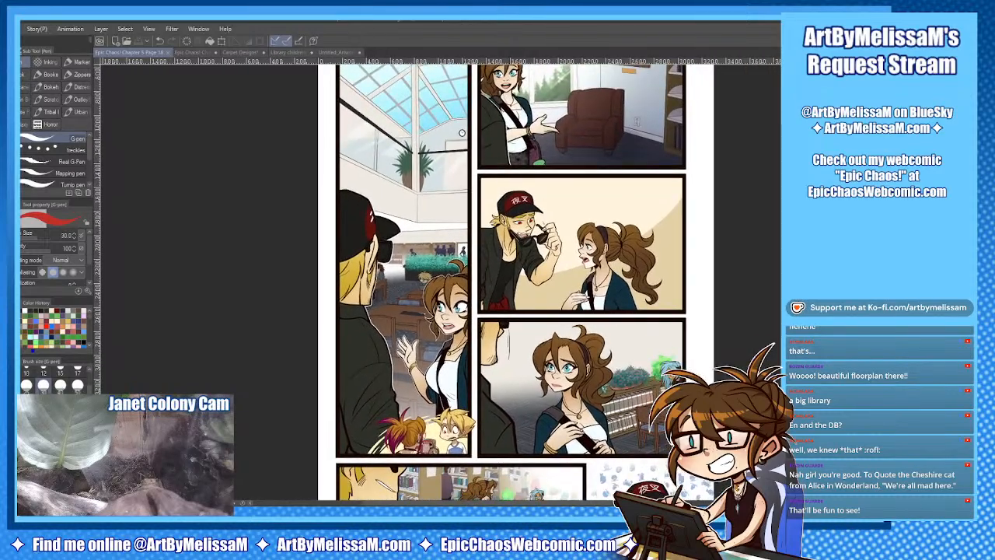
left_click(324, 53)
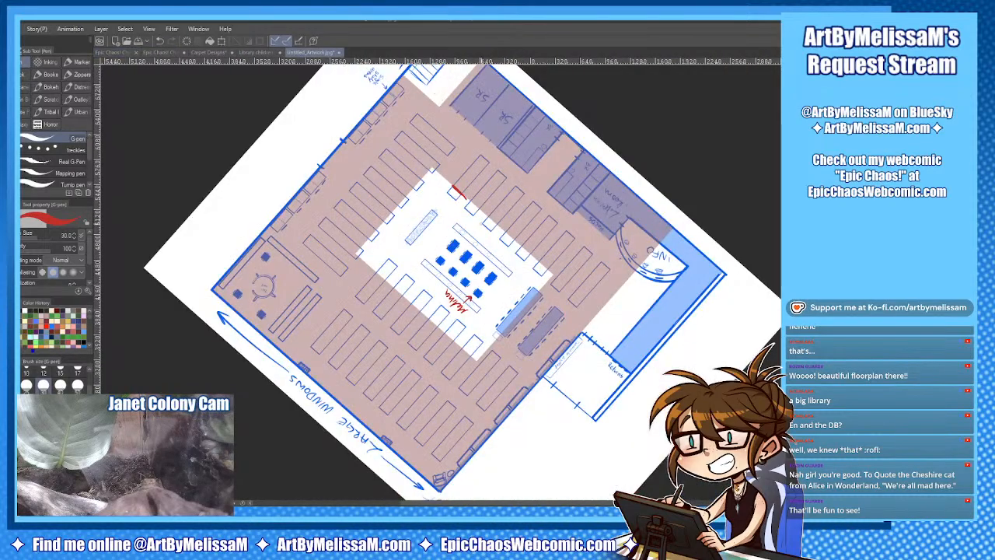
scroll(459, 184, "up", 3)
scroll(460, 184, "up", 1)
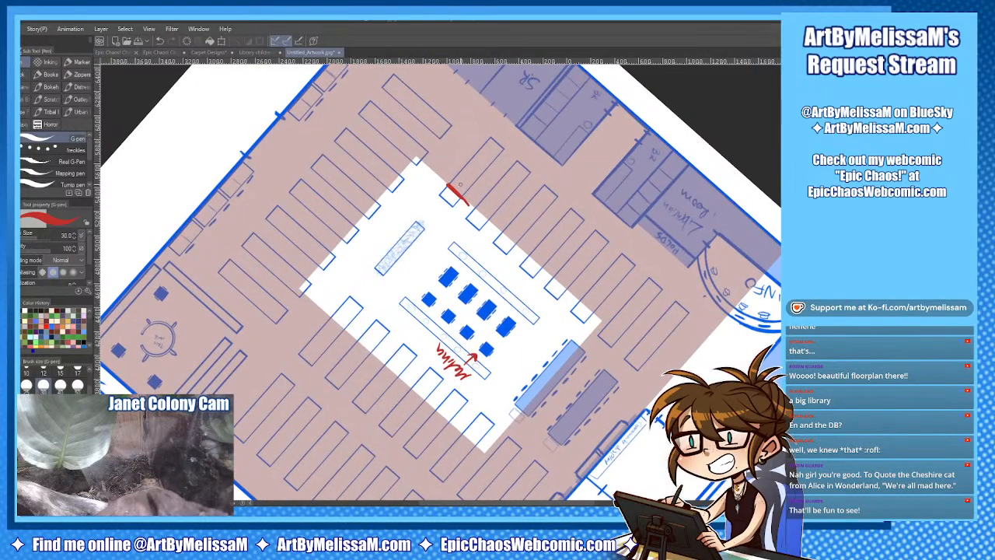
mouse_move(449, 185)
left_mouse_down()
mouse_move(432, 217)
mouse_move(439, 203)
mouse_move(434, 213)
mouse_move(412, 200)
mouse_move(426, 185)
mouse_move(449, 228)
mouse_move(465, 199)
mouse_move(432, 219)
mouse_move(448, 183)
mouse_move(471, 198)
mouse_move(450, 226)
left_mouse_up()
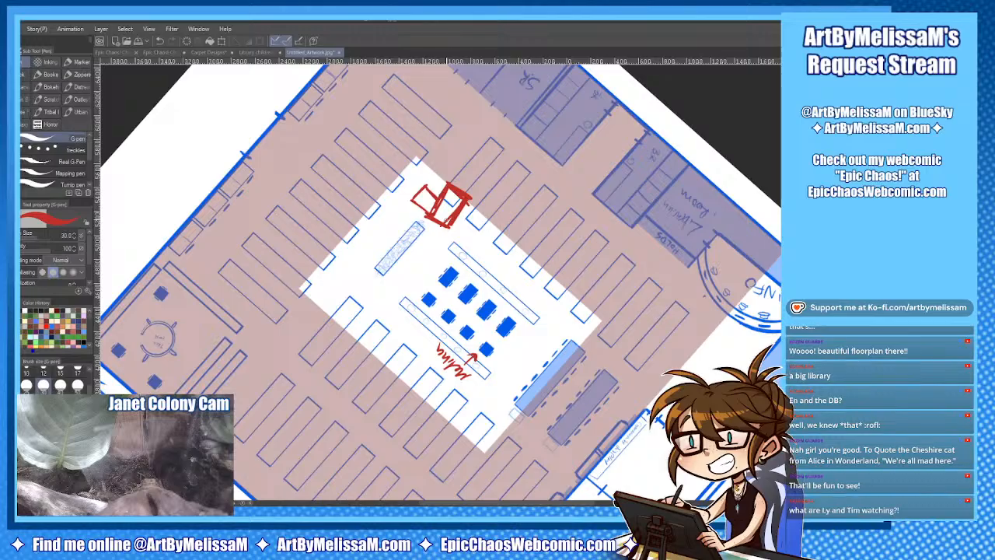
Check the comic pages, try a second red stair outline near the opening's corner toward the info desk, and undo it.
left_click(163, 53)
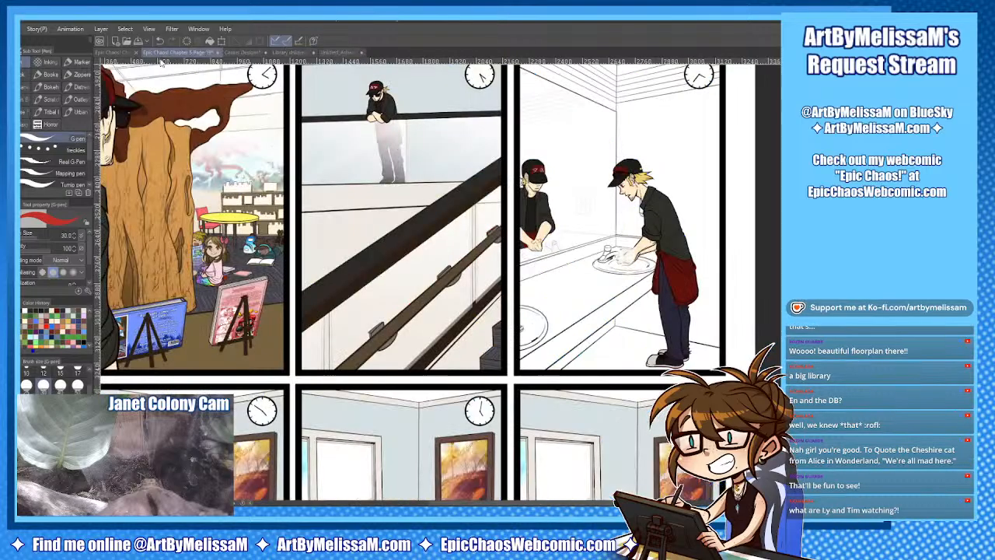
left_click(128, 53)
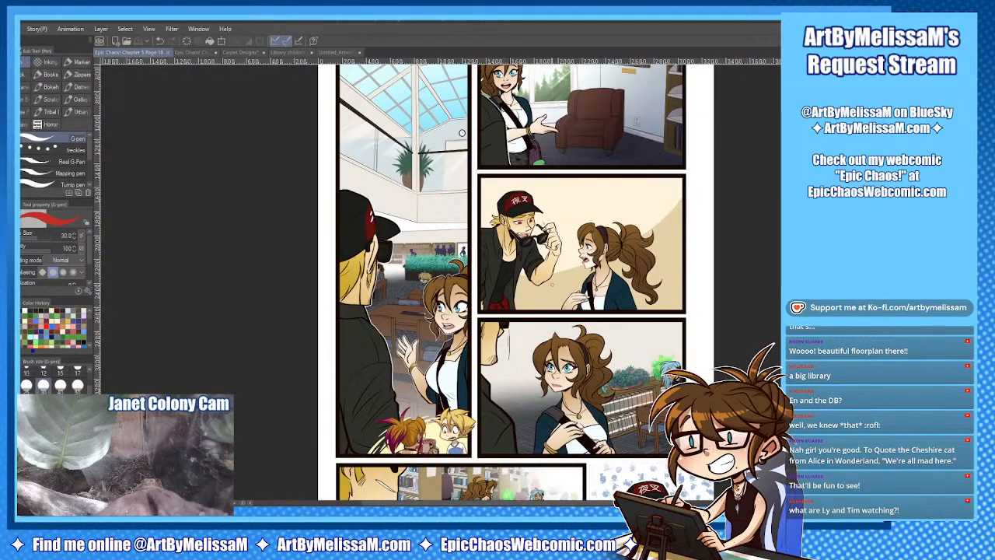
left_click(336, 52)
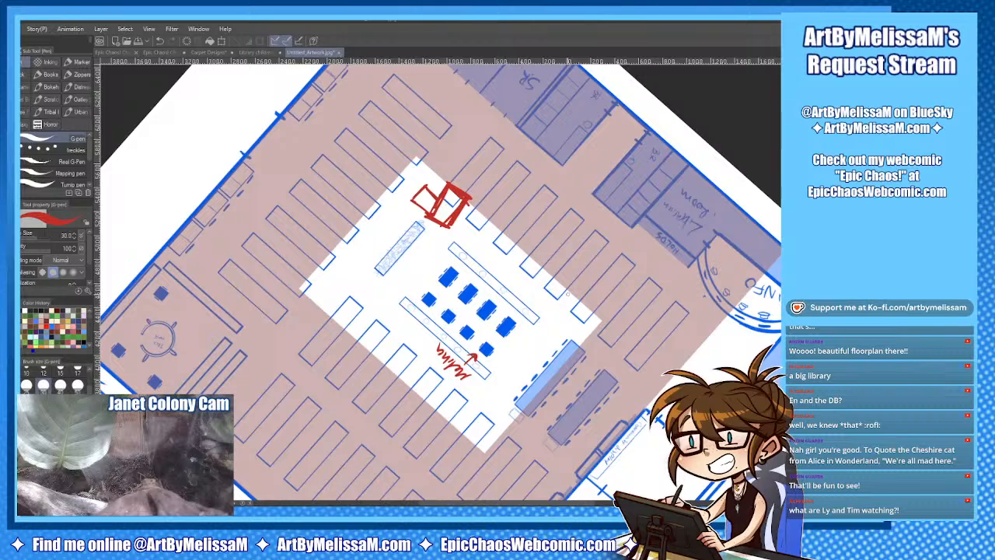
mouse_move(566, 285)
left_mouse_down()
mouse_move(555, 303)
mouse_move(573, 325)
mouse_move(546, 304)
mouse_move(572, 299)
mouse_move(568, 335)
left_mouse_up()
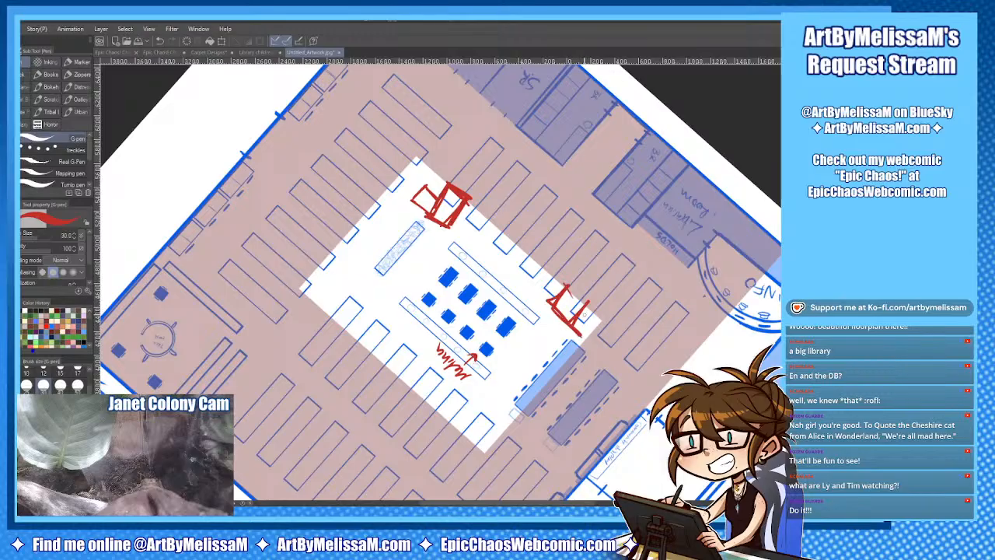
key("ctrl+z")
key("ctrl+z")
key("ctrl+z")
key("ctrl+z")
key("ctrl+z")
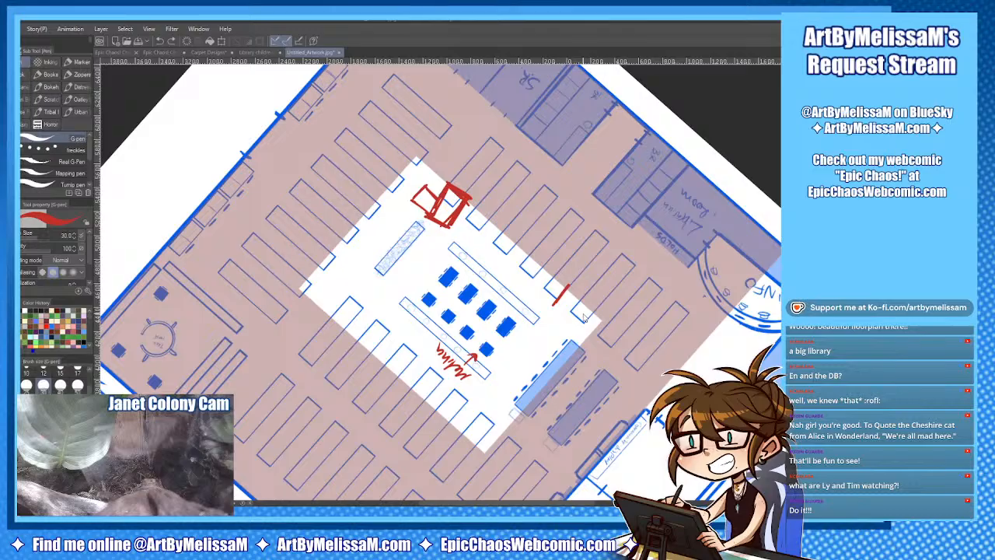
Draw two tapered red staircases near both ends of the opening's edge facing the service rooms, and hatch in their steps.
left_click_drag(567, 286, 553, 305)
mouse_move(466, 192)
left_mouse_down()
mouse_move(452, 224)
mouse_move(432, 223)
mouse_move(456, 195)
mouse_move(420, 199)
mouse_move(424, 214)
mouse_move(443, 196)
mouse_move(473, 206)
mouse_move(459, 193)
mouse_move(432, 232)
mouse_move(447, 240)
mouse_move(465, 228)
mouse_move(439, 238)
mouse_move(442, 216)
left_mouse_up()
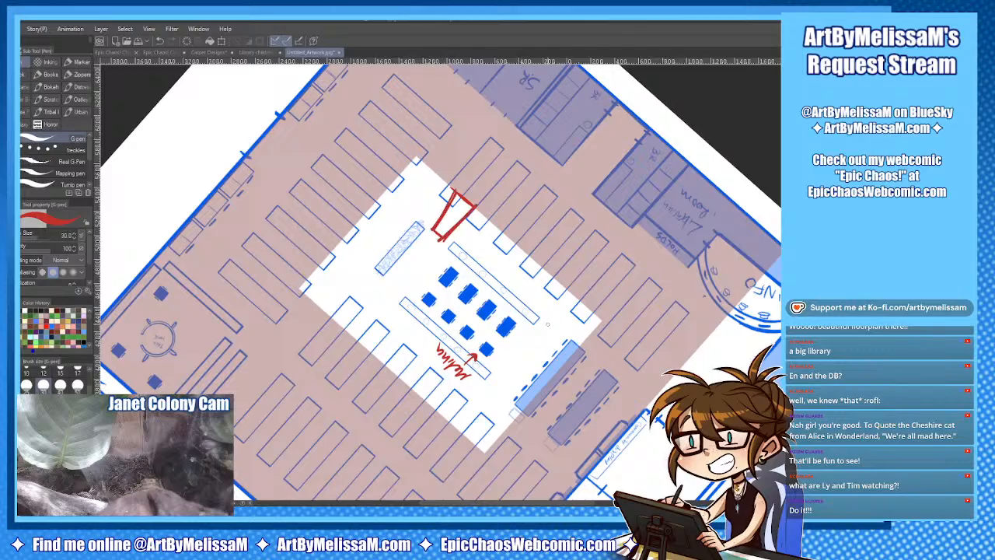
left_click_drag(547, 325, 557, 336)
mouse_move(567, 285)
left_mouse_down()
mouse_move(542, 332)
mouse_move(592, 307)
left_mouse_up()
left_click_drag(587, 310, 553, 338)
mouse_move(568, 290)
left_mouse_down()
mouse_move(592, 312)
mouse_move(560, 314)
mouse_move(548, 332)
left_mouse_up()
left_click_drag(468, 198, 433, 236)
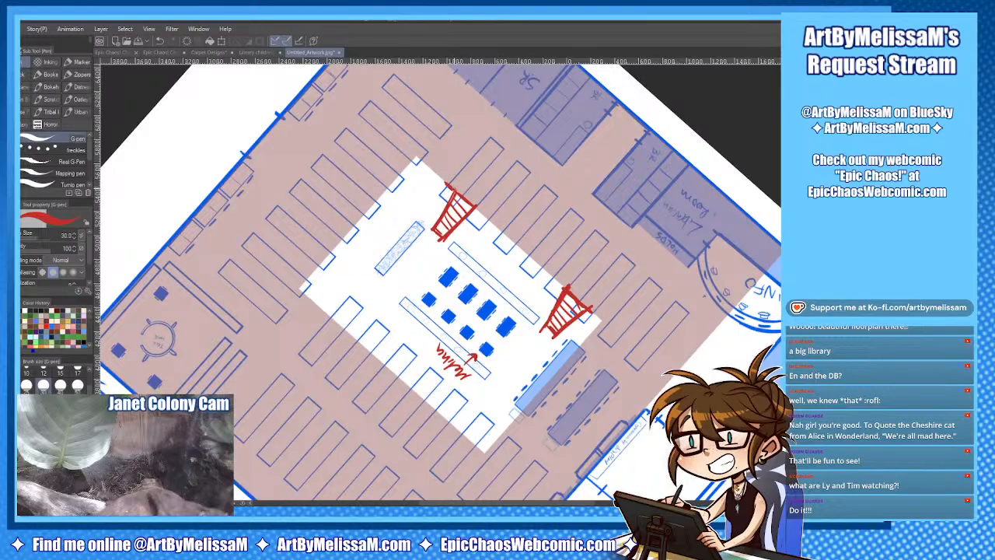
Outline the whole rectangular overlay opening in red, and compare the marked-up floor plan with both comic pages.
left_click_drag(451, 189, 416, 158)
mouse_move(448, 199)
left_mouse_down()
mouse_move(601, 322)
mouse_move(484, 451)
mouse_move(300, 288)
mouse_move(416, 158)
mouse_move(299, 288)
left_mouse_up()
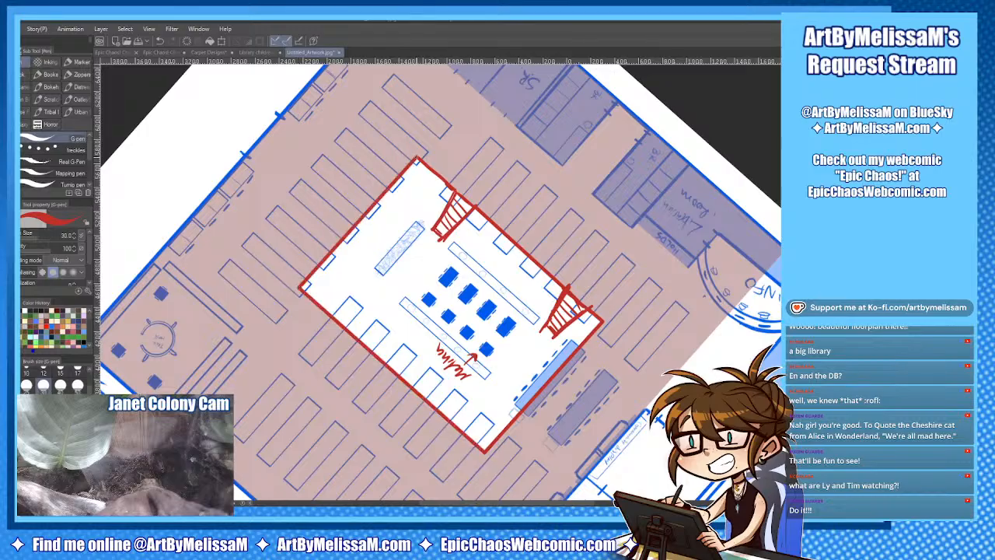
left_click(148, 53)
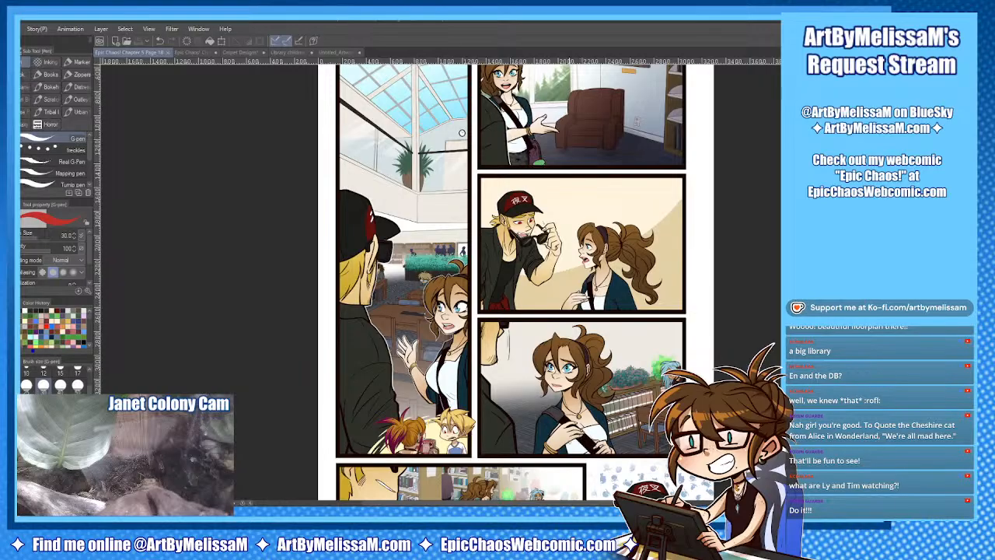
left_click(199, 53)
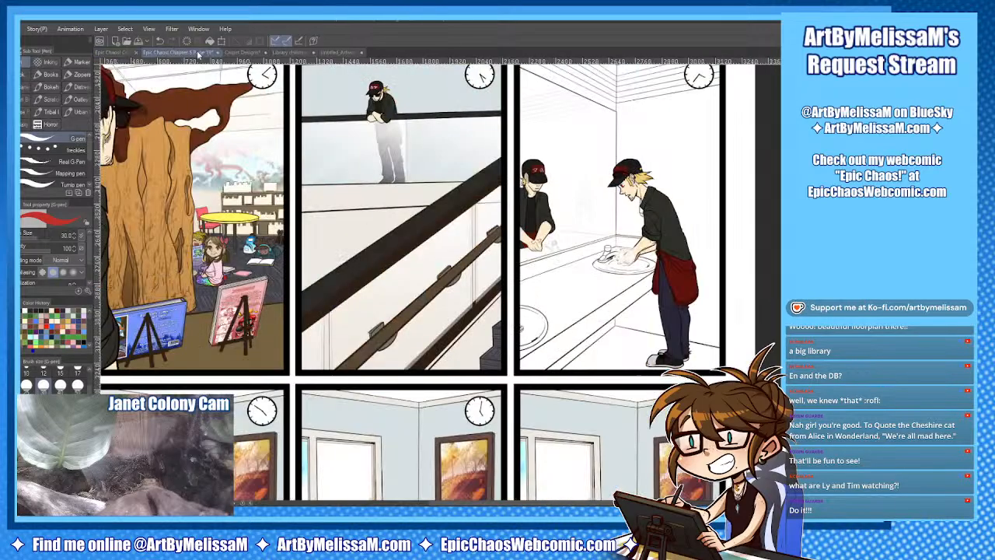
left_click(339, 53)
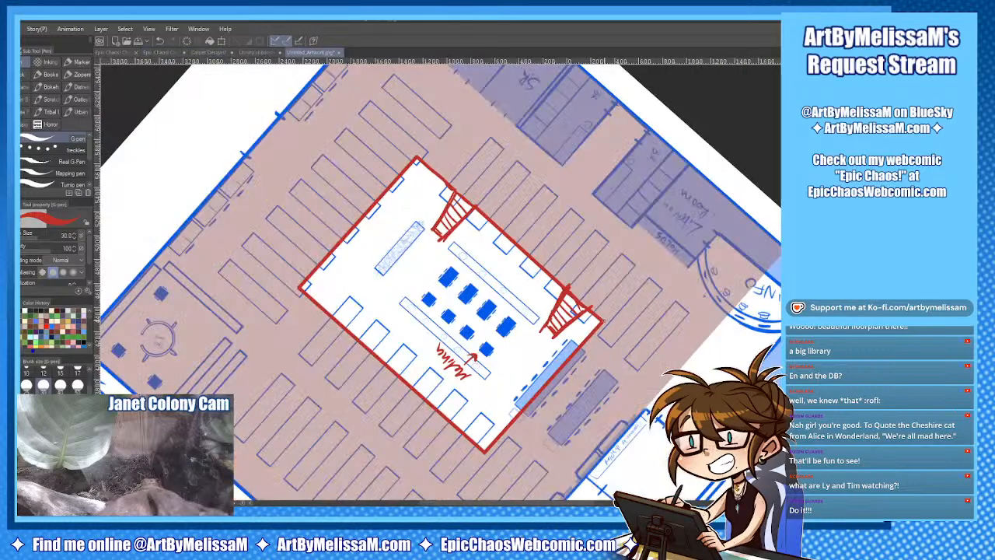
Mark the opening's outer corners with short red strokes, using both comic pages as reference.
left_click_drag(597, 306, 613, 317)
key("ctrl+z")
left_click(168, 55)
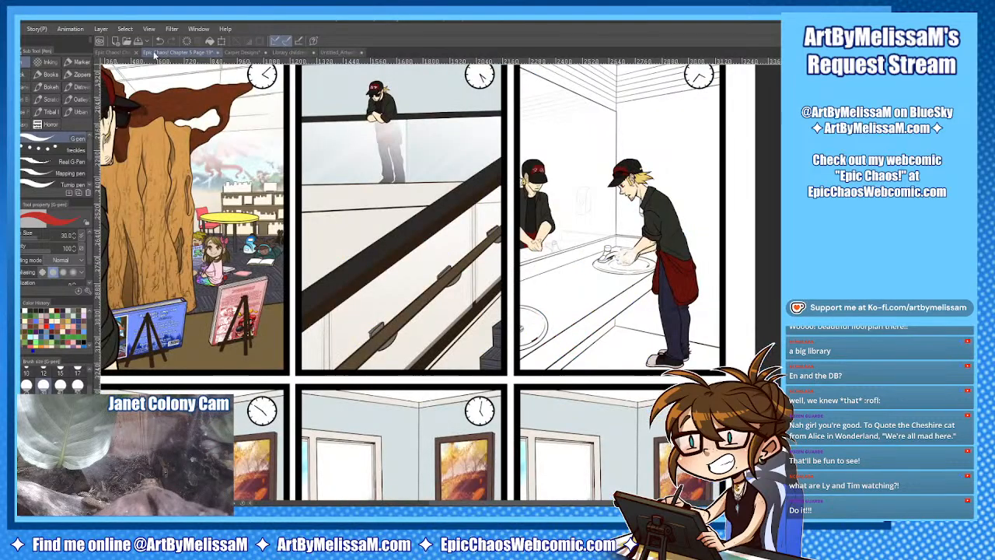
left_click(124, 53)
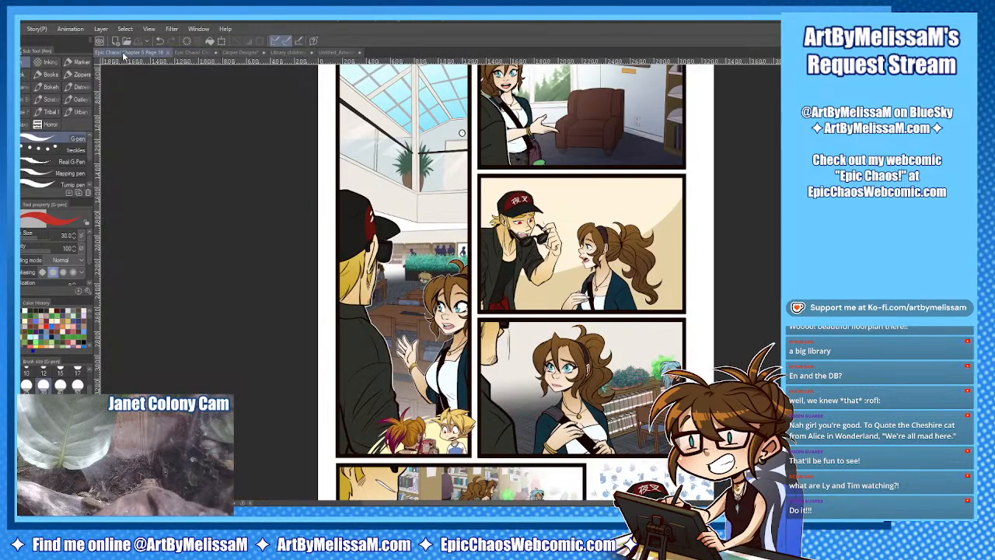
left_click(343, 53)
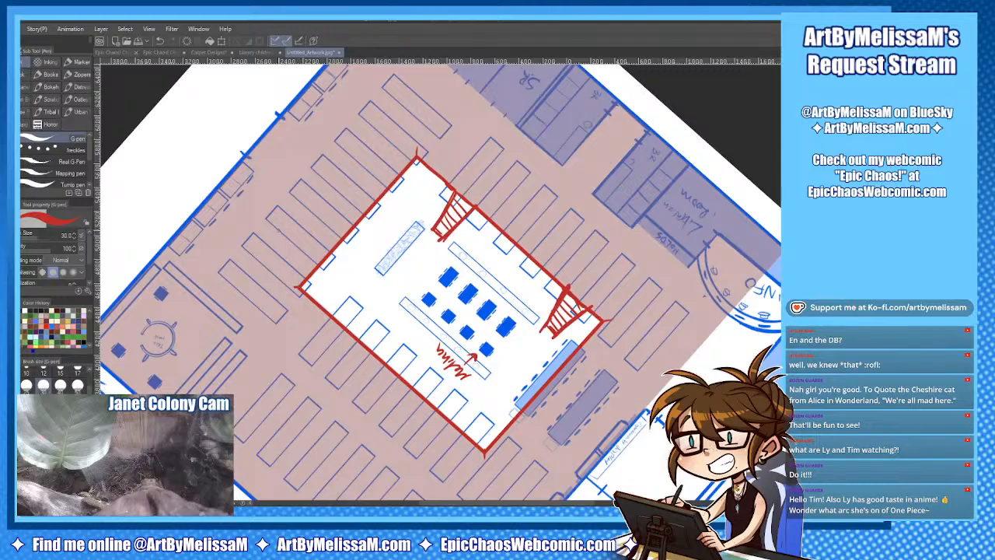
left_click(128, 53)
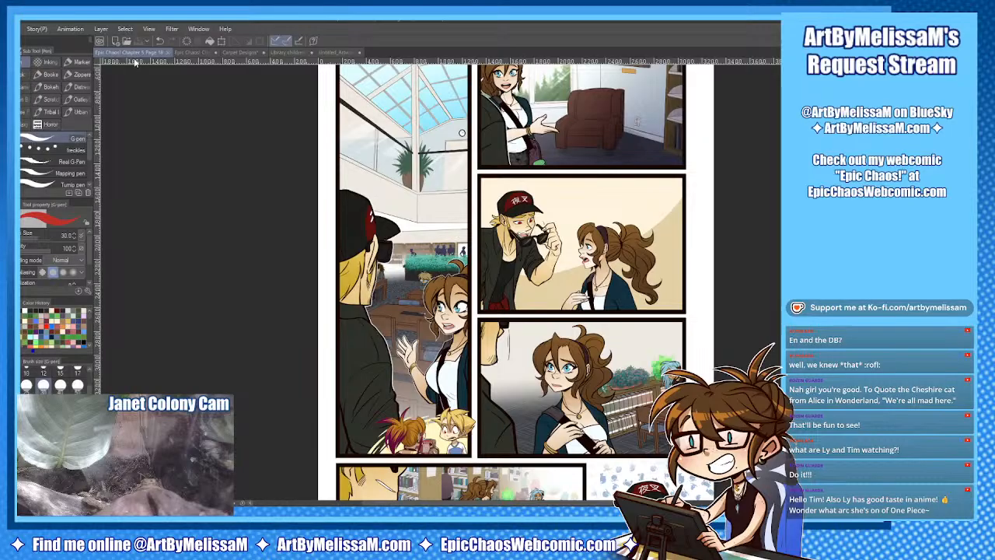
left_click(328, 51)
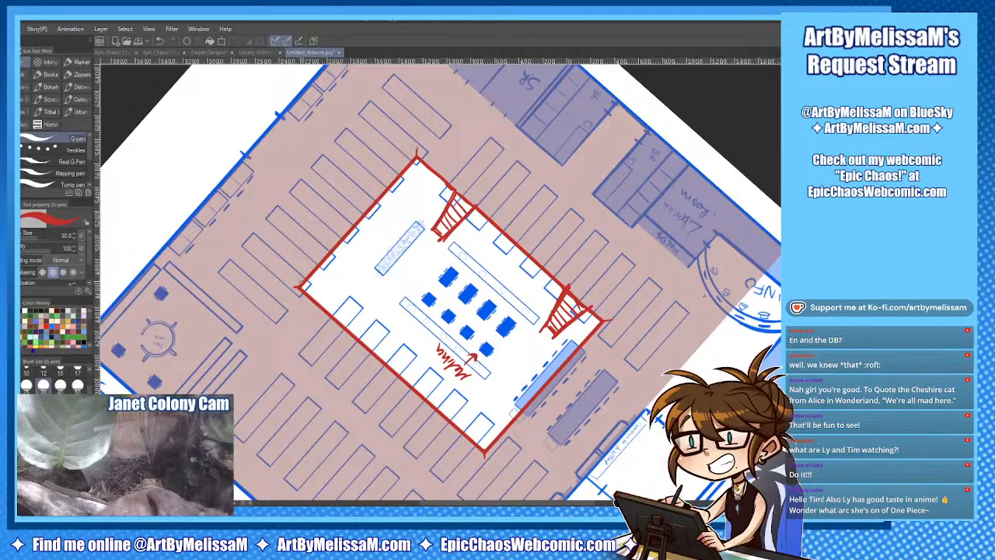
Fan out the red strokes at all four corners of the opening, and compare the floor plan with both comic pages.
left_click_drag(299, 288, 291, 287)
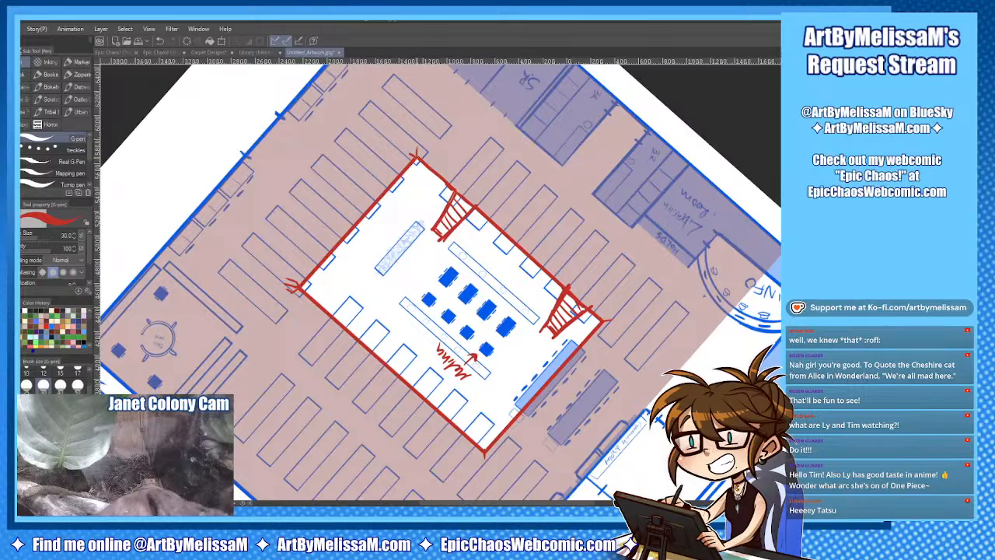
mouse_move(417, 158)
left_mouse_down()
mouse_move(422, 143)
mouse_move(410, 143)
left_mouse_up()
left_click_drag(603, 324, 603, 312)
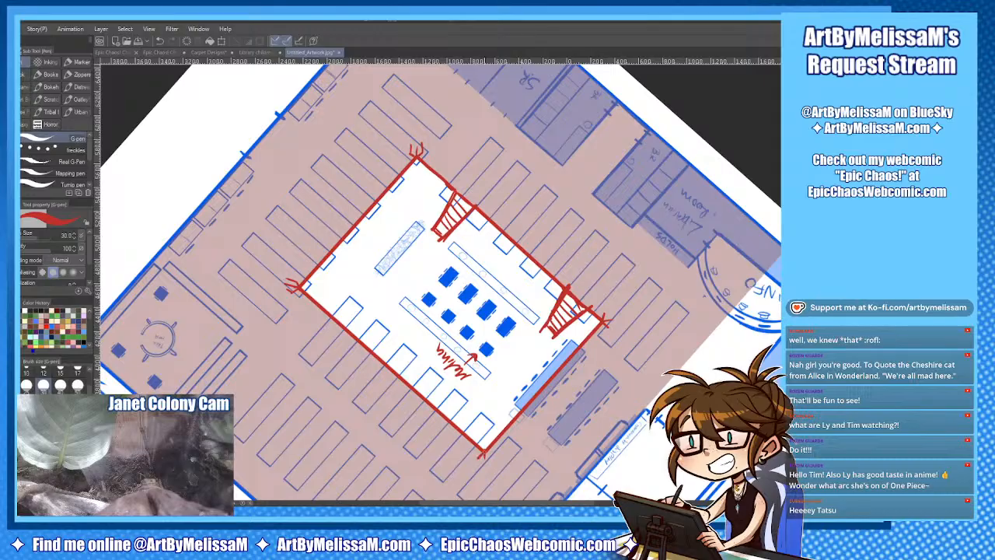
left_click_drag(485, 453, 491, 458)
left_click(160, 52)
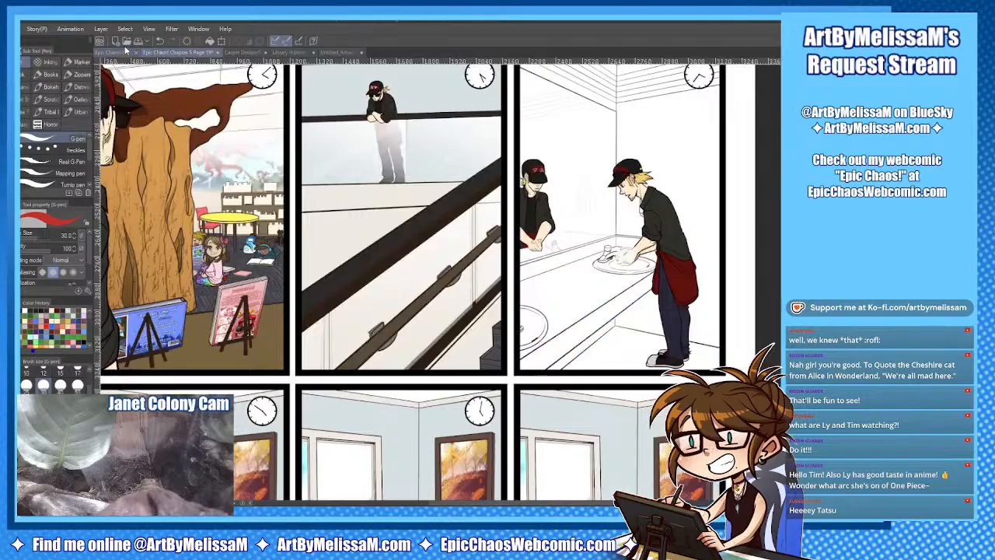
left_click(126, 51)
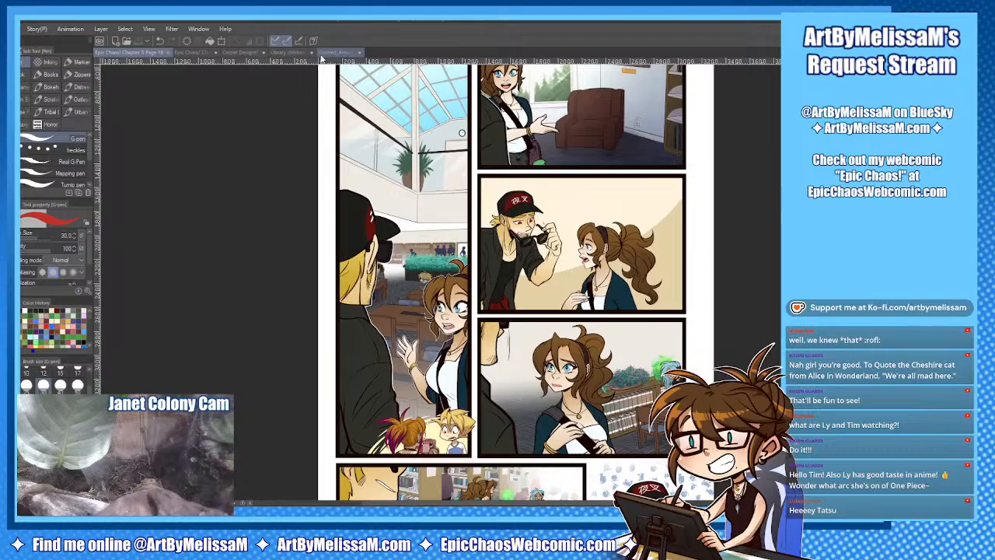
left_click(346, 53)
left_click(325, 52)
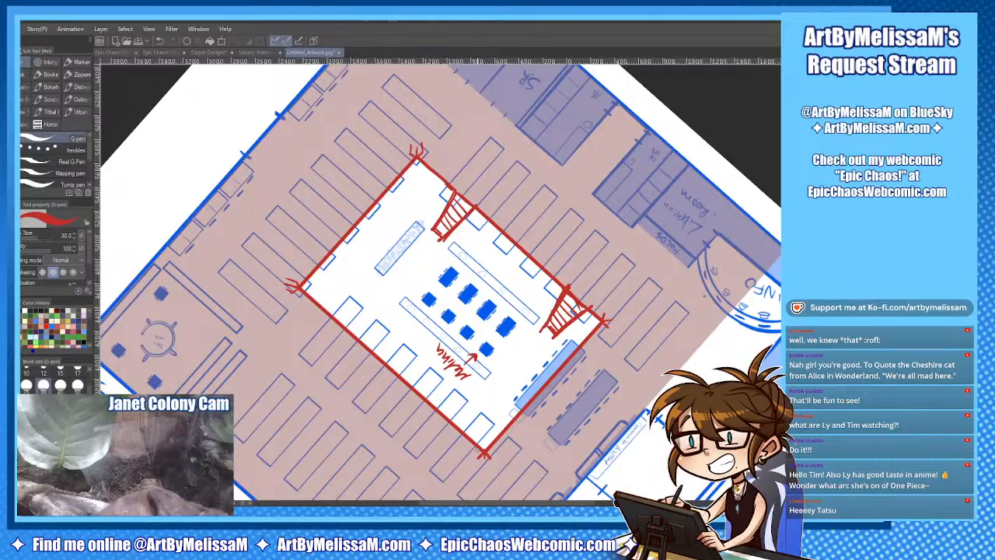
Draw a pair of small red circles around each of the opening's four corners.
mouse_move(477, 448)
left_mouse_down()
mouse_move(465, 467)
mouse_move(479, 445)
mouse_move(505, 465)
mouse_move(488, 445)
left_mouse_up()
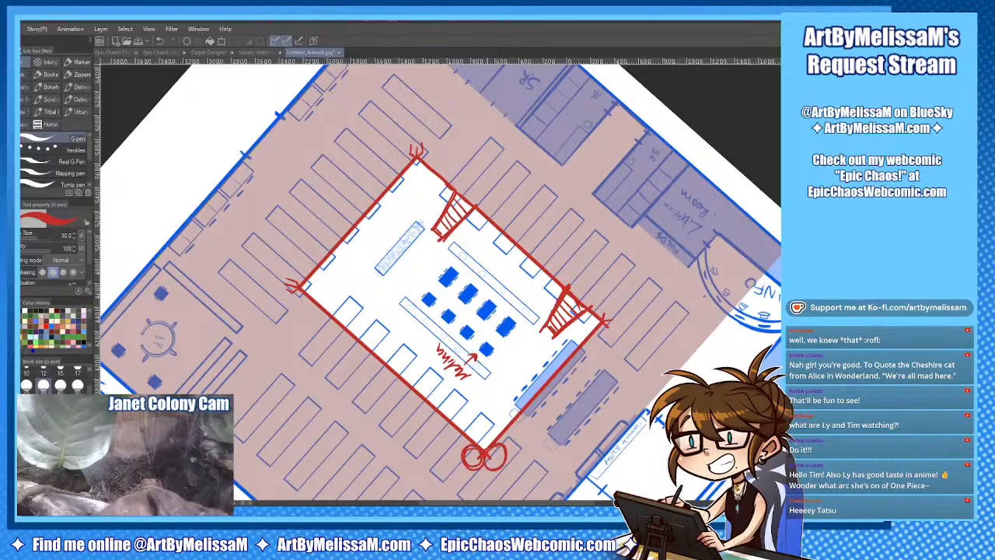
mouse_move(616, 335)
left_mouse_down()
mouse_move(596, 339)
mouse_move(614, 325)
mouse_move(605, 295)
left_mouse_up()
mouse_move(423, 146)
left_mouse_down()
mouse_move(397, 160)
mouse_move(412, 145)
left_mouse_up()
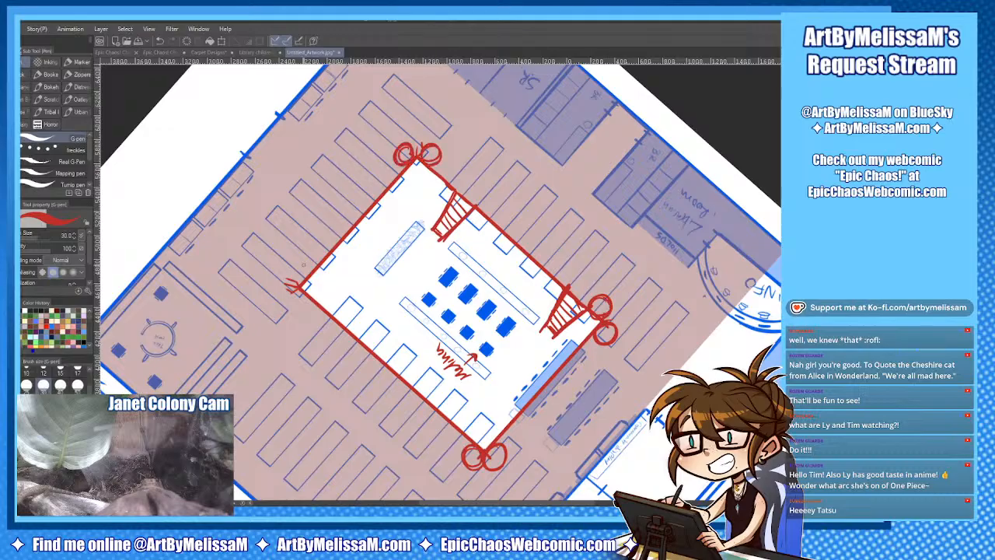
left_click_drag(305, 262, 304, 292)
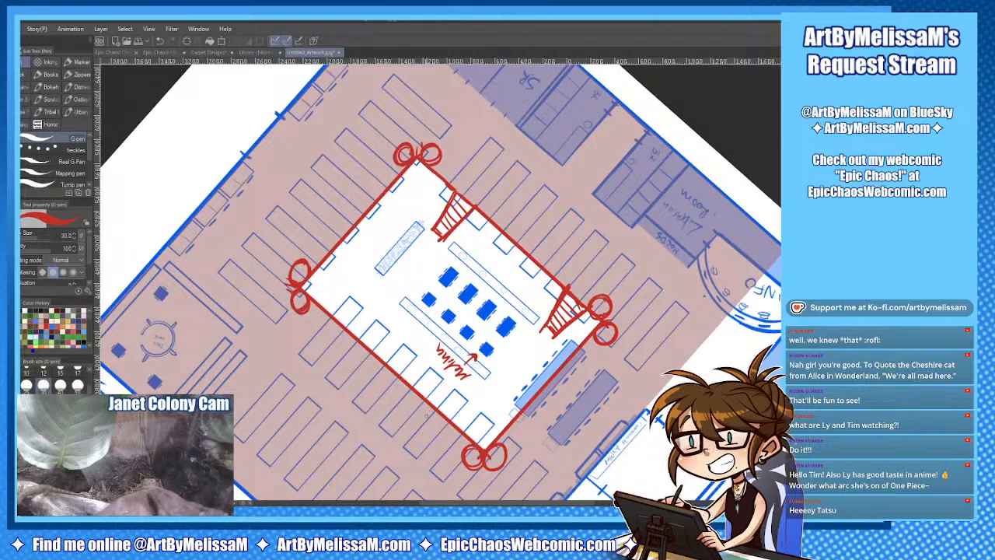
Draw a small red figure labelled EN on the opening's edge between the staircases, referencing both comic pages, and save the plan as Library Map.
left_click(129, 53)
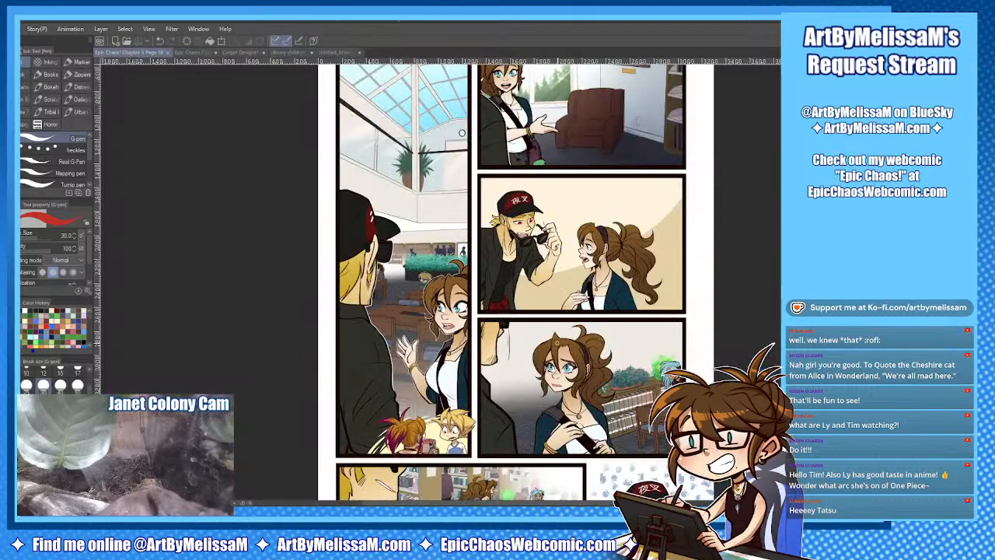
left_click_drag(462, 133, 448, 223)
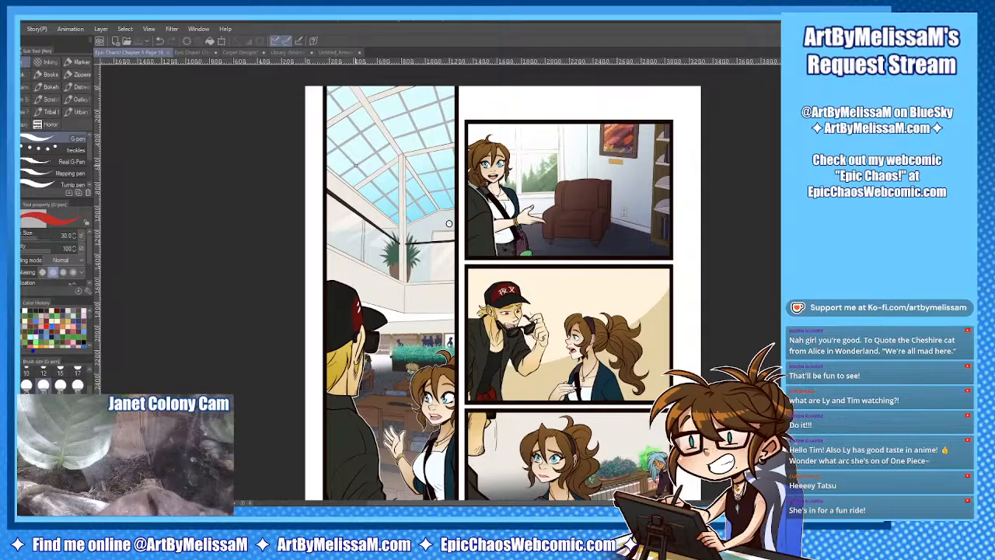
left_click(201, 53)
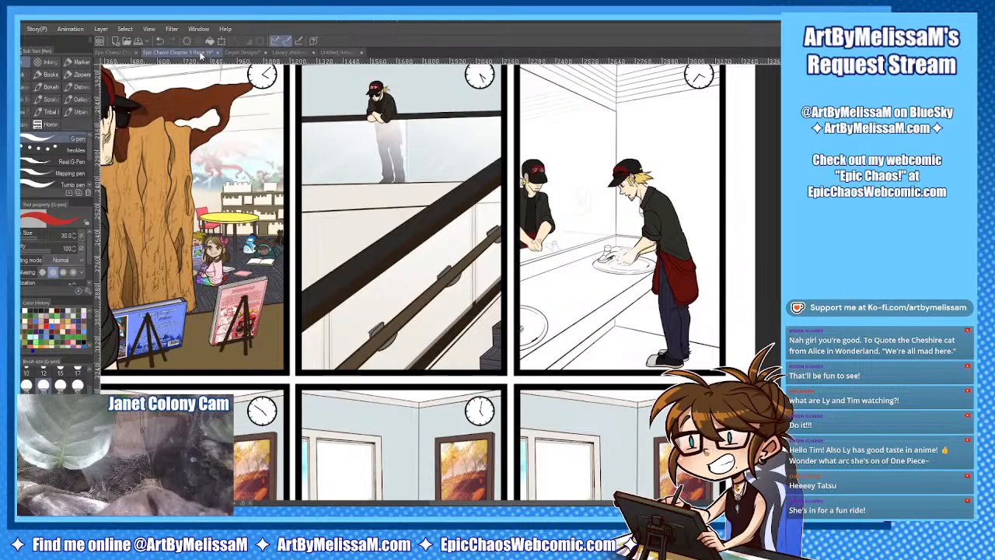
key("i")
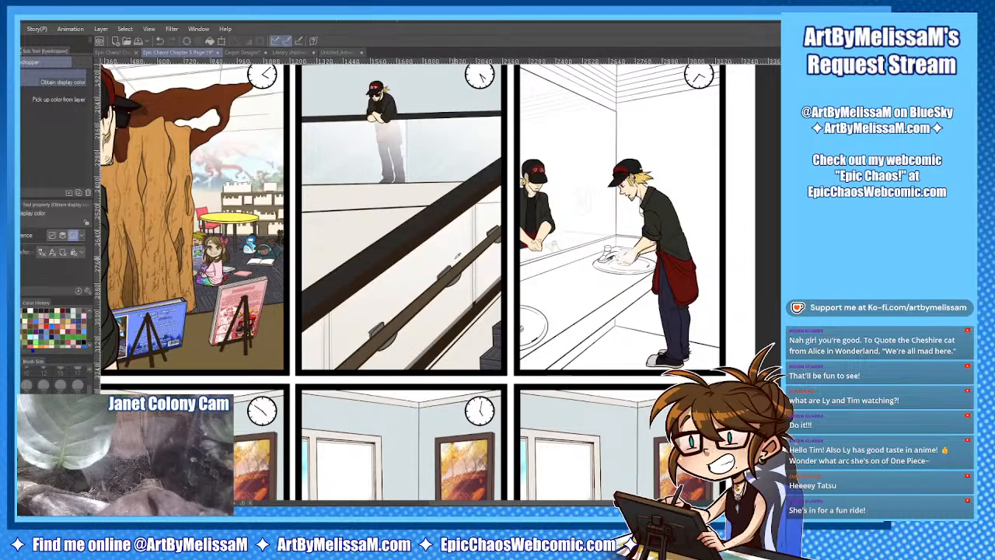
left_click(346, 51)
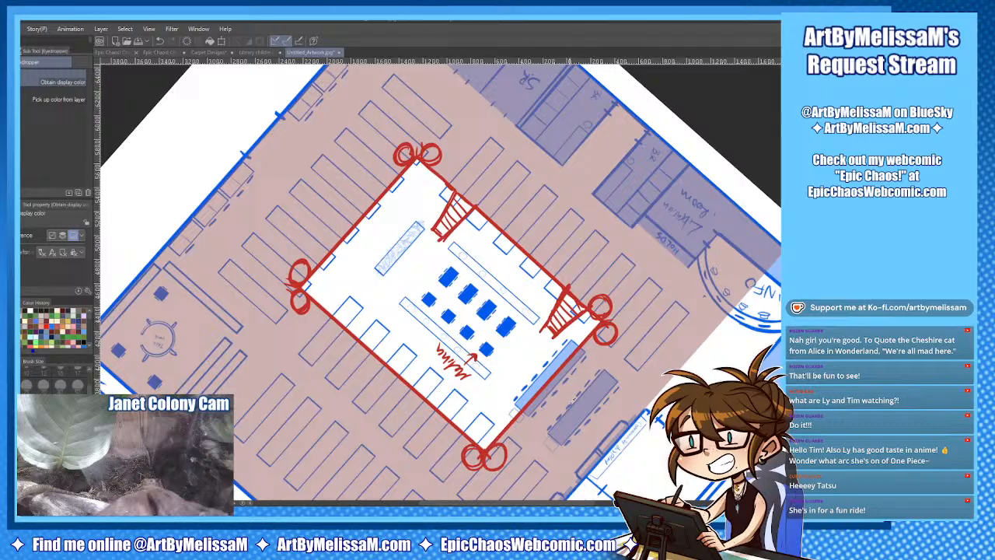
key("p")
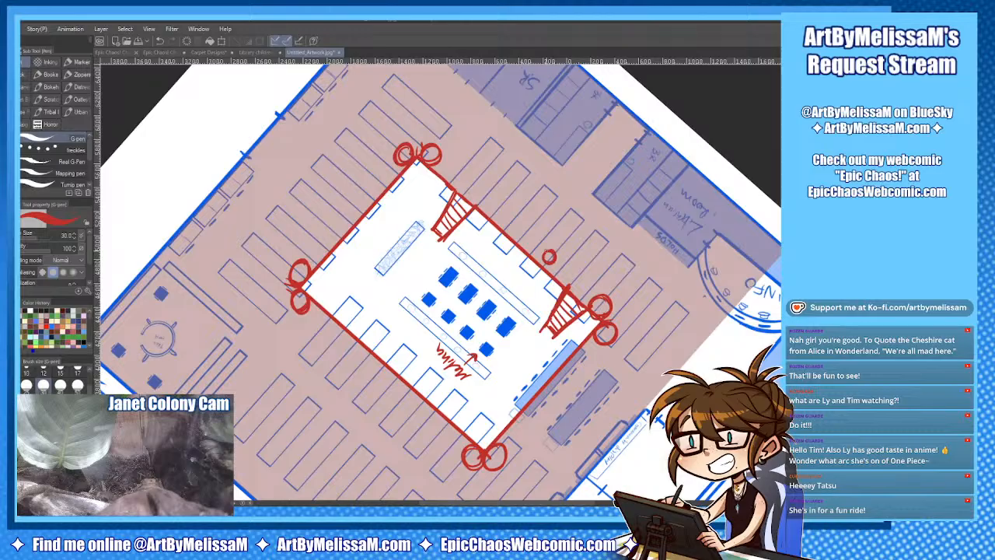
left_click_drag(552, 231, 555, 242)
mouse_move(544, 257)
left_mouse_down()
mouse_move(532, 265)
mouse_move(550, 273)
mouse_move(542, 278)
left_mouse_up()
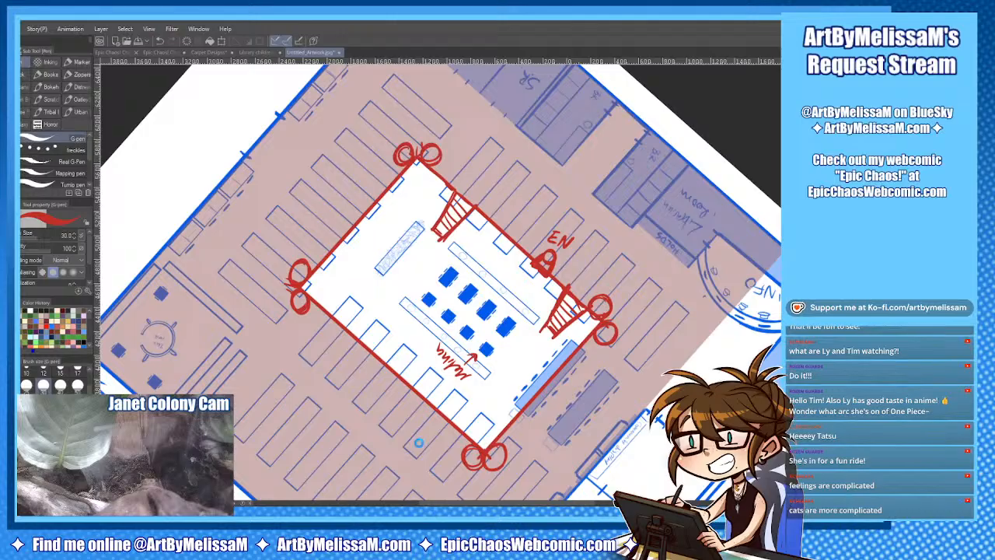
left_click(432, 441)
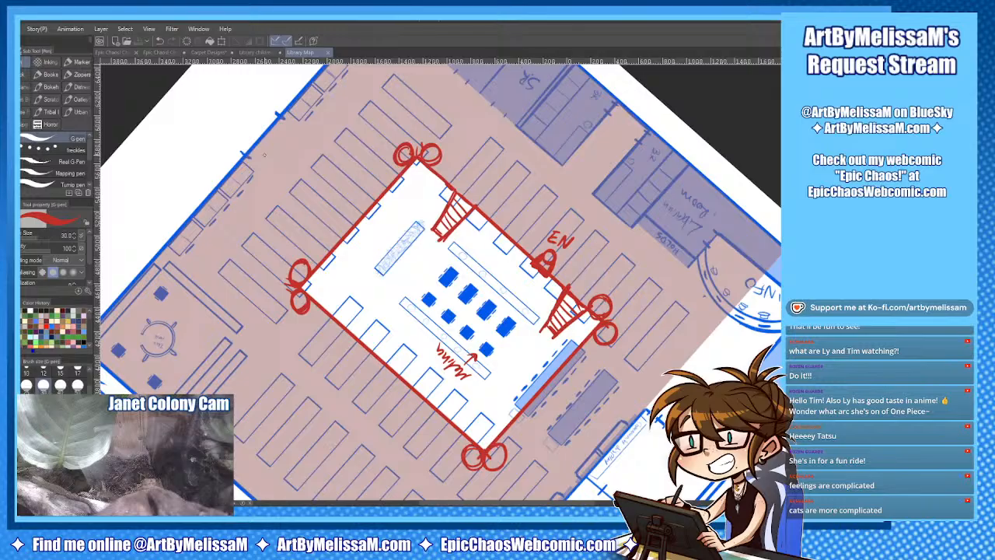
Check the nine-panel comic page, straighten the rotated floor plan with its overlay and red markings removed, and restore them.
left_click(164, 52)
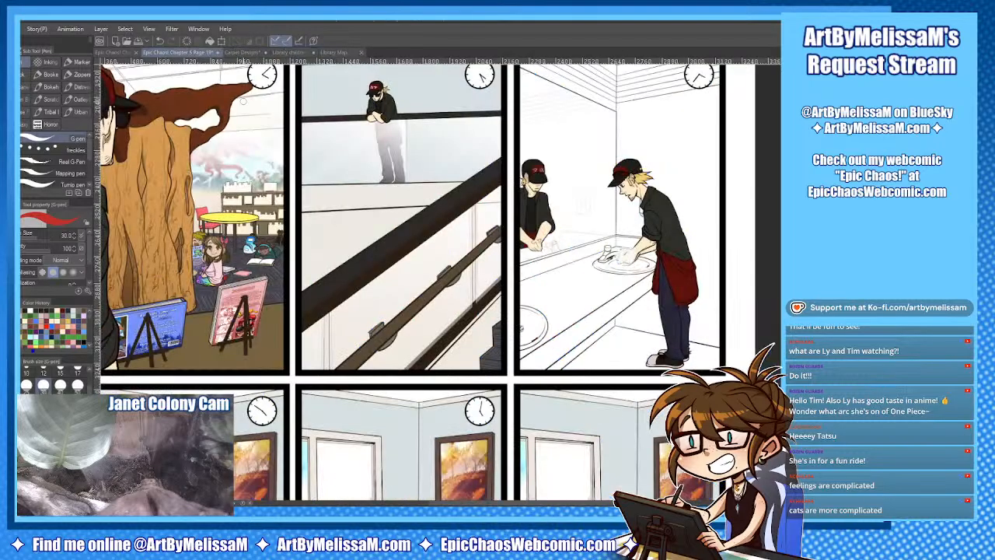
left_click(345, 53)
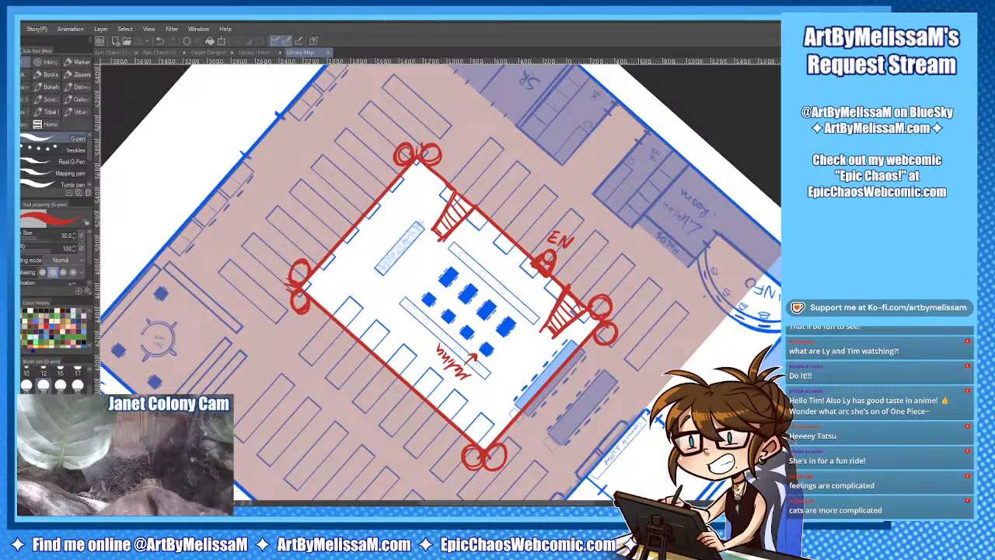
key("Delete")
key("ctrl+d")
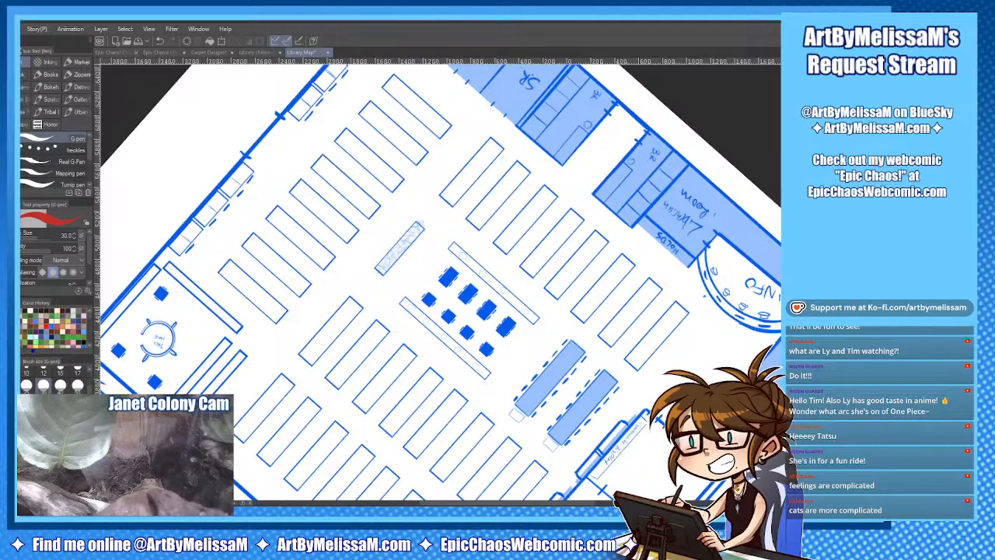
key("minus")
key("minus")
key("minus")
key("minus")
key("minus")
key("minus")
key("minus")
key("minus")
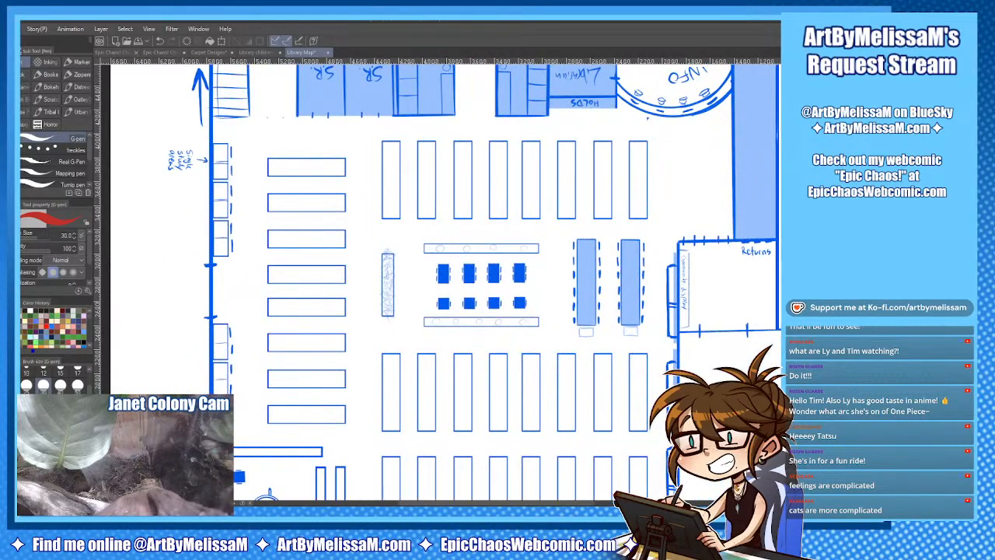
key("ctrl+shift+d")
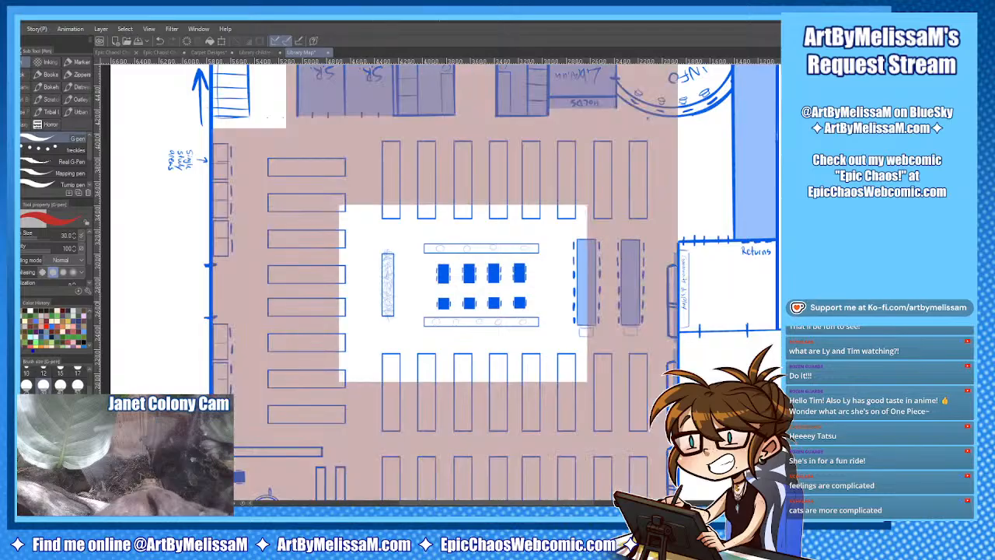
key("ctrl+z")
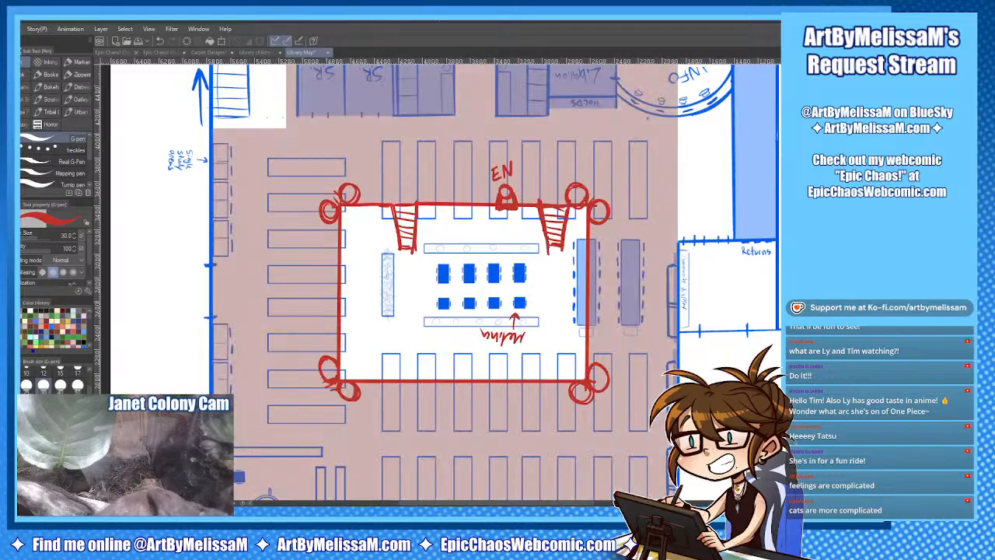
Fill the four bookshelves between the two red staircases with brown, and clear the selection.
key("m")
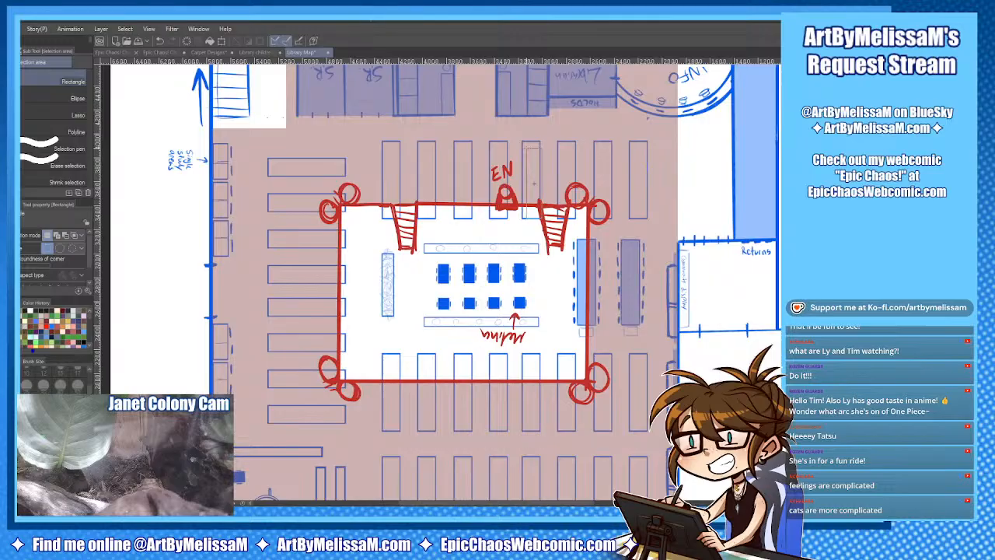
left_click_drag(532, 180, 541, 219)
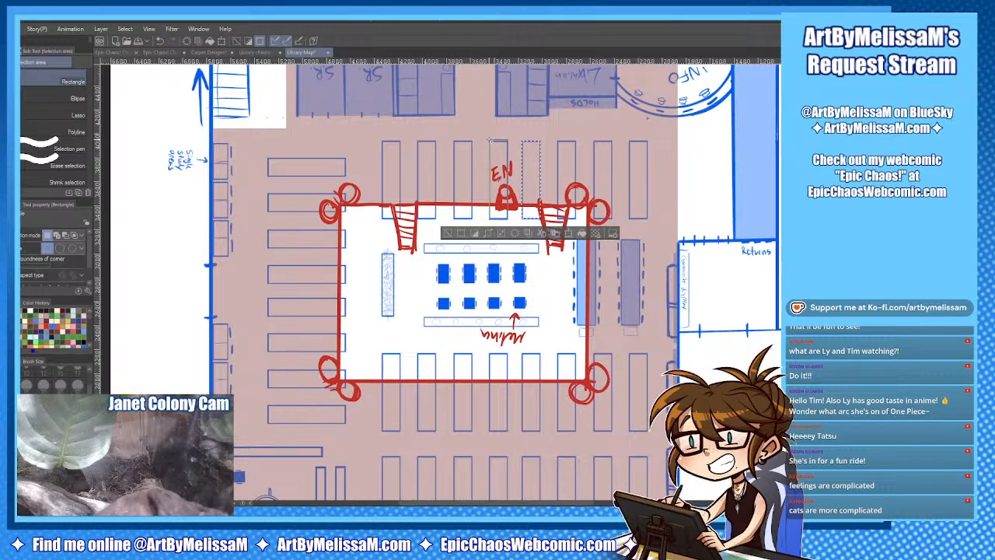
left_click_drag(490, 140, 455, 141)
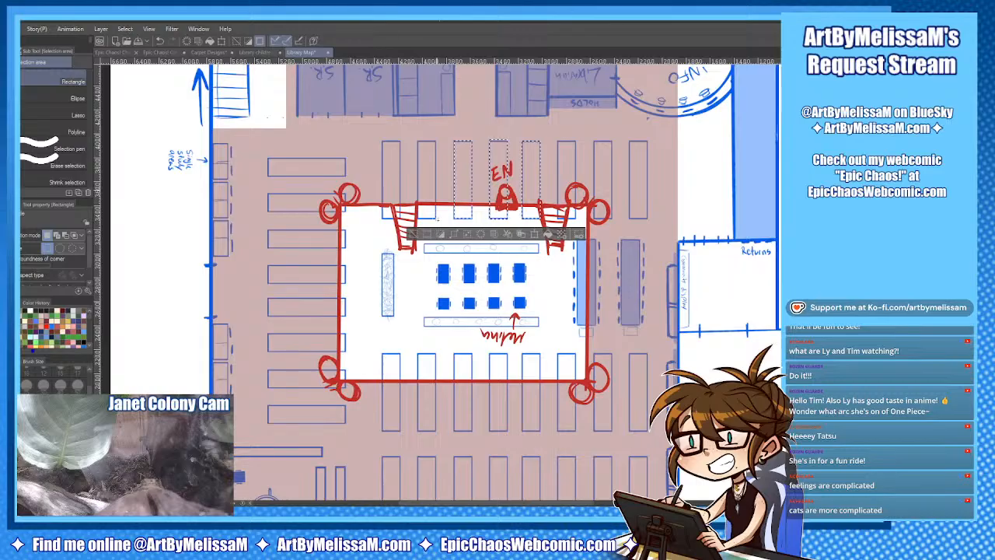
left_click_drag(434, 219, 415, 141)
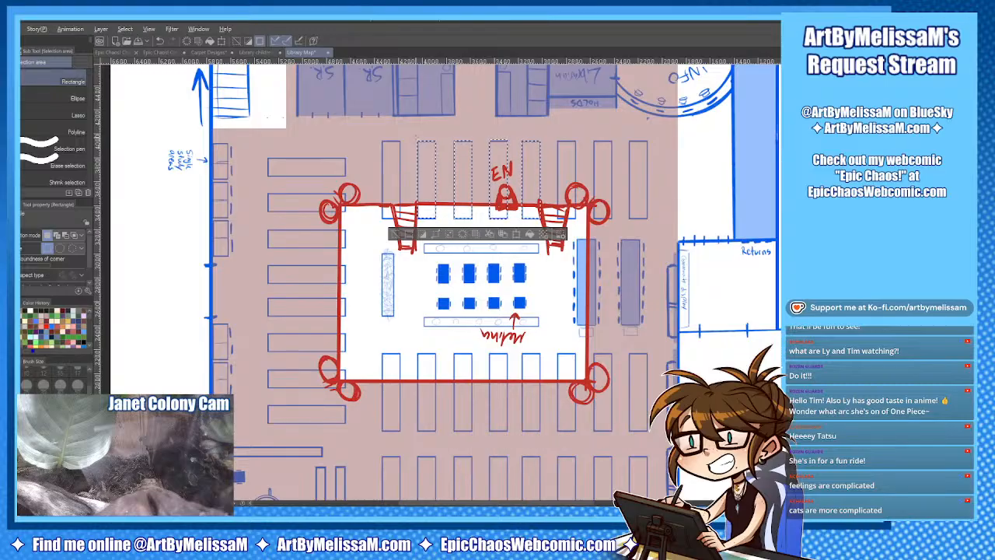
key("alt+Delete")
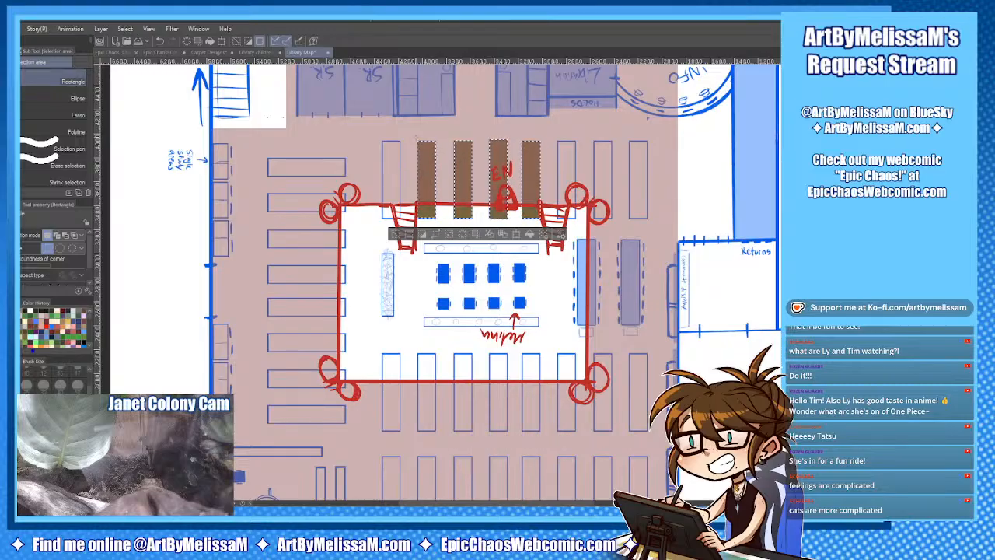
key("ctrl+d")
Copy the four brown bookshelves from the floor plan onto the comic page and place them over the staircase panel's lower half.
left_click_drag(394, 118, 591, 256)
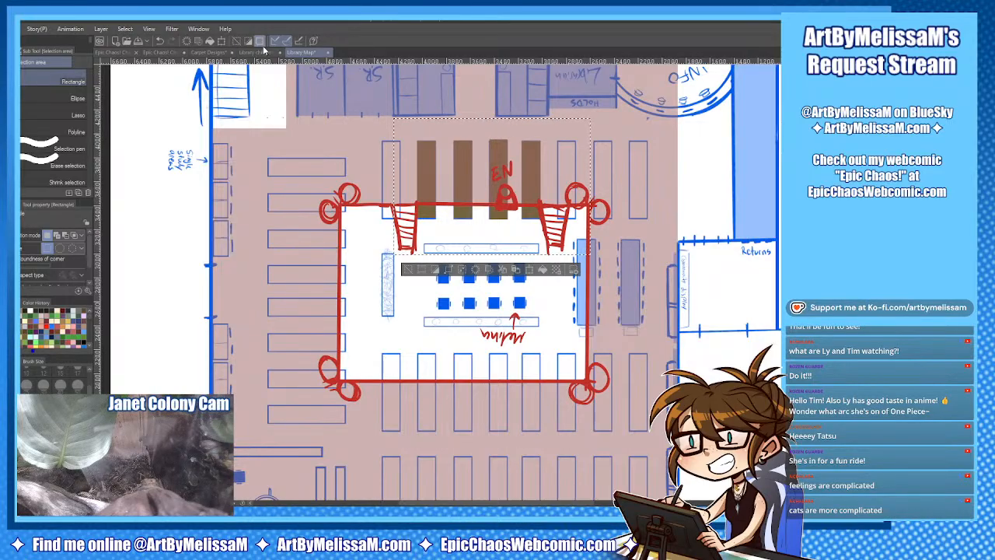
left_click(158, 53)
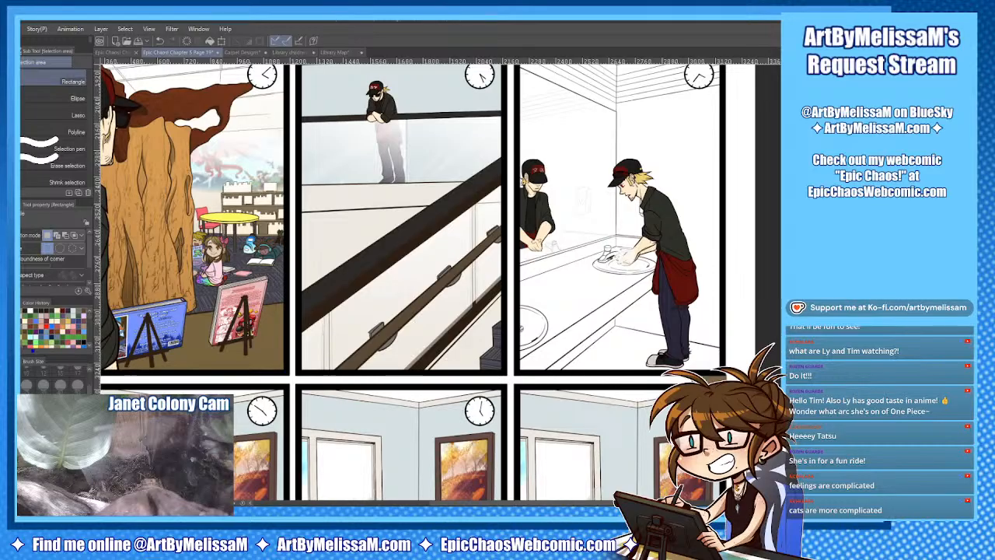
key("ctrl+t")
key("ctrl+minus")
key("ctrl+minus")
key("ctrl+minus")
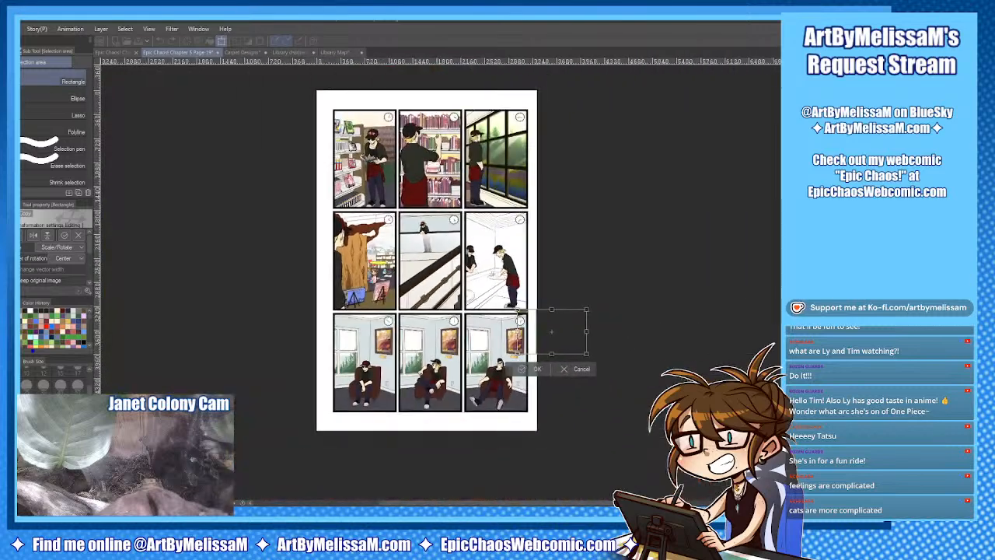
key("ctrl+plus")
key("ctrl+plus")
left_click_drag(636, 387, 426, 298)
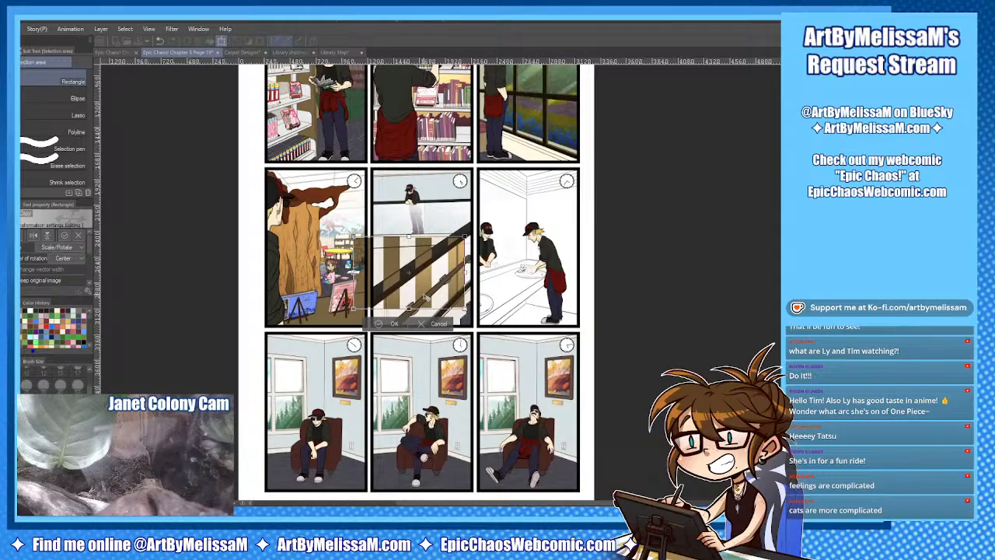
scroll(441, 282, "up", 3)
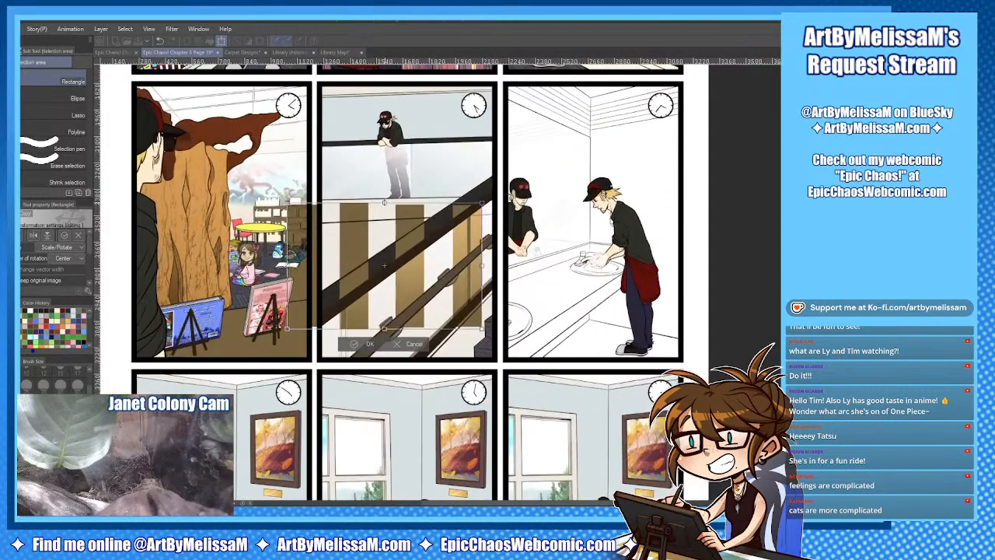
Free Transform the pasted bookshelves into flat shapes slanting up to the right, aligned along the staircase panel's bottom edge.
key("ctrl+shift+t")
left_click_drag(384, 203, 343, 300)
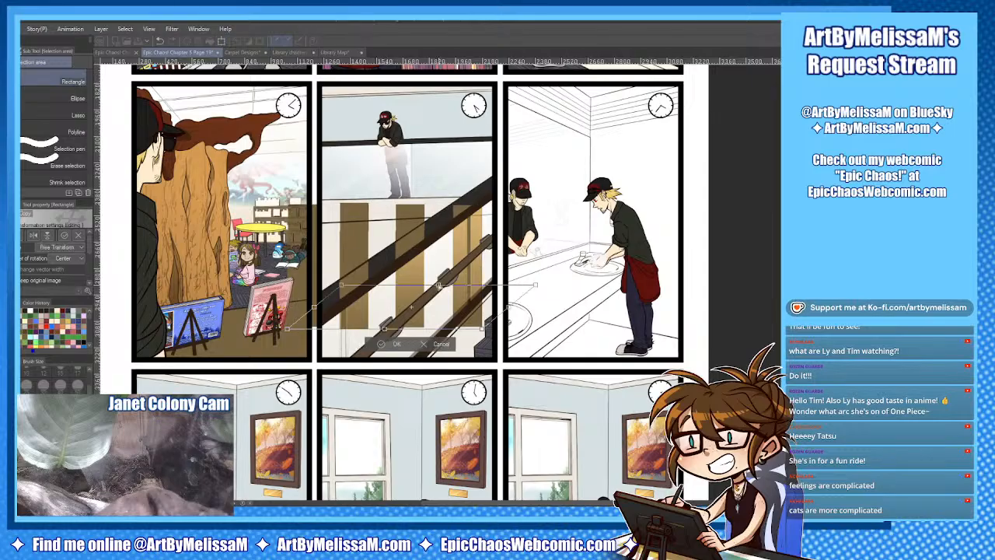
left_click_drag(482, 203, 538, 300)
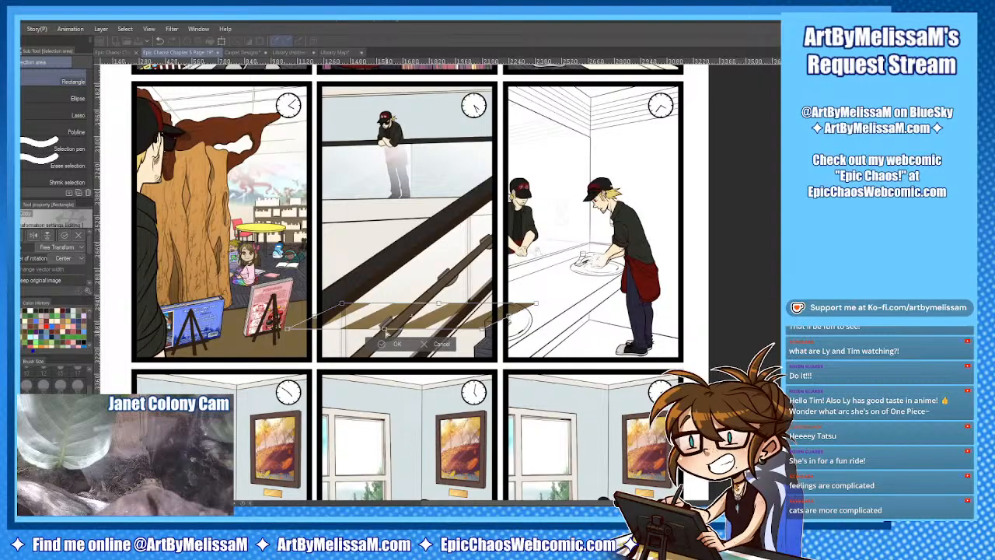
left_click_drag(385, 330, 387, 342)
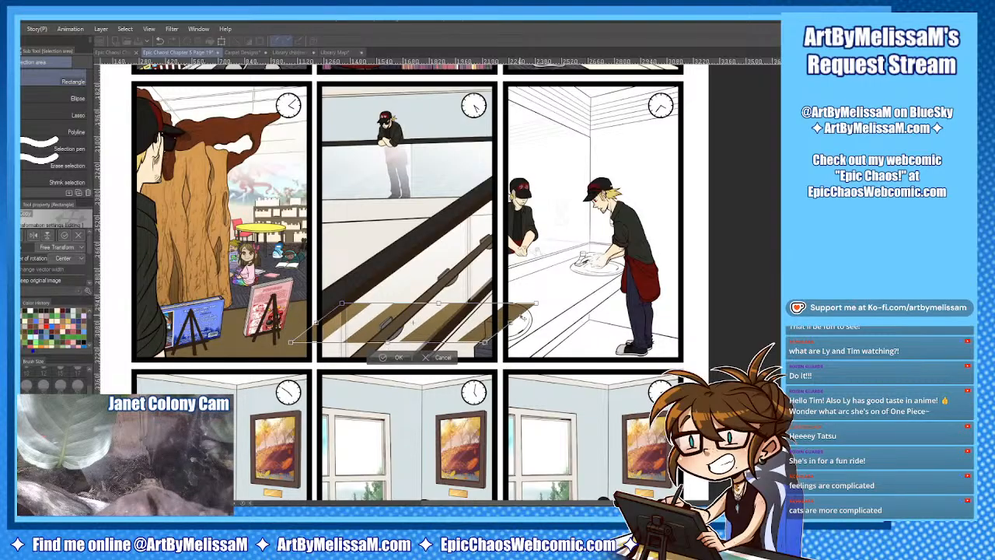
left_click_drag(355, 307, 363, 309)
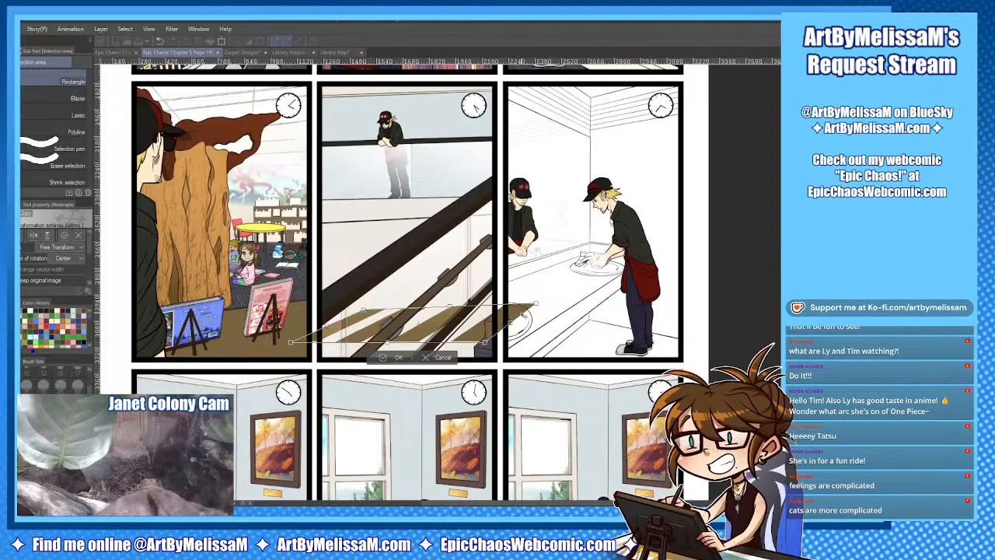
left_click_drag(536, 305, 467, 339)
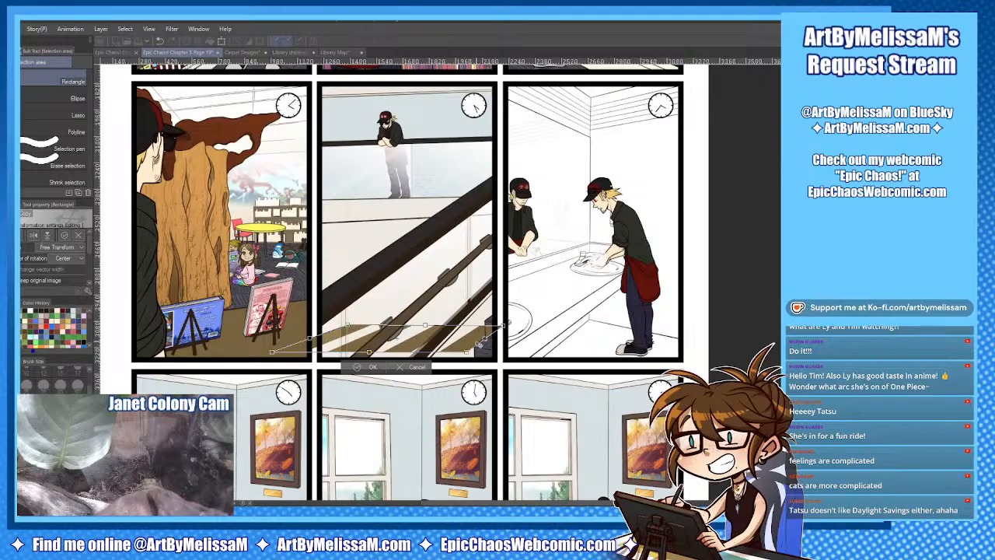
left_click_drag(480, 341, 459, 360)
left_click(354, 382)
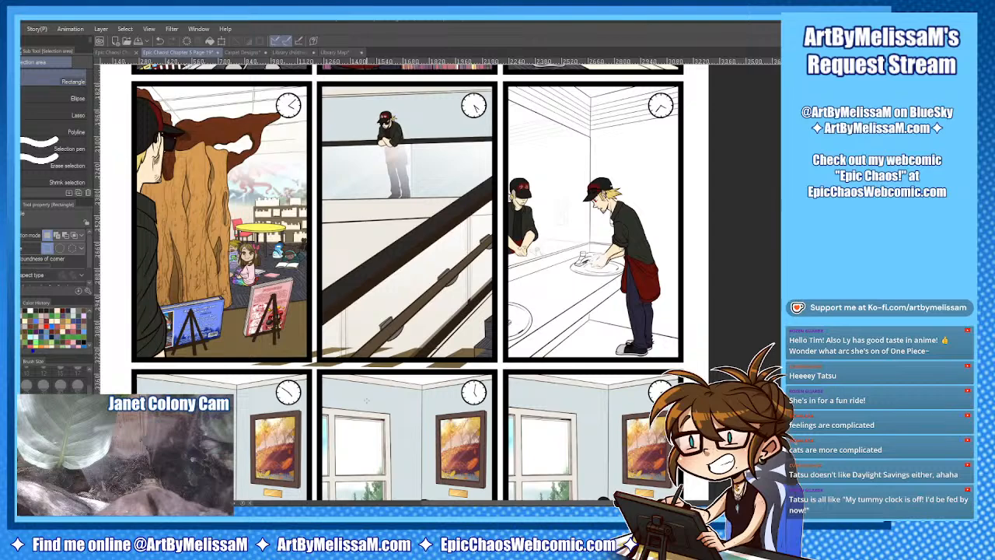
Duplicate the slanted bookshelf shapes and nudge the copy straight up to mid-staircase height to mark the shelf tops.
key("ctrl+a")
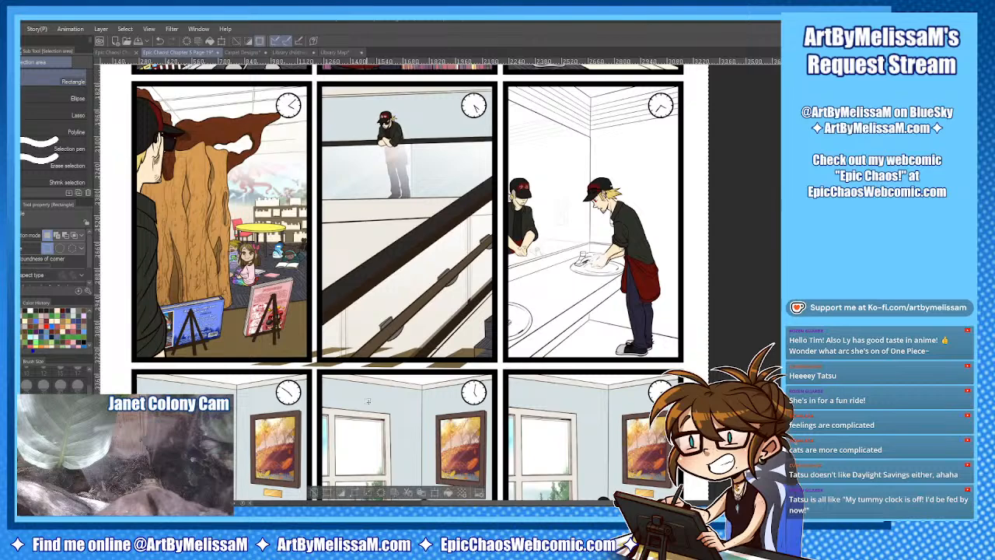
key("ctrl+d")
key("o")
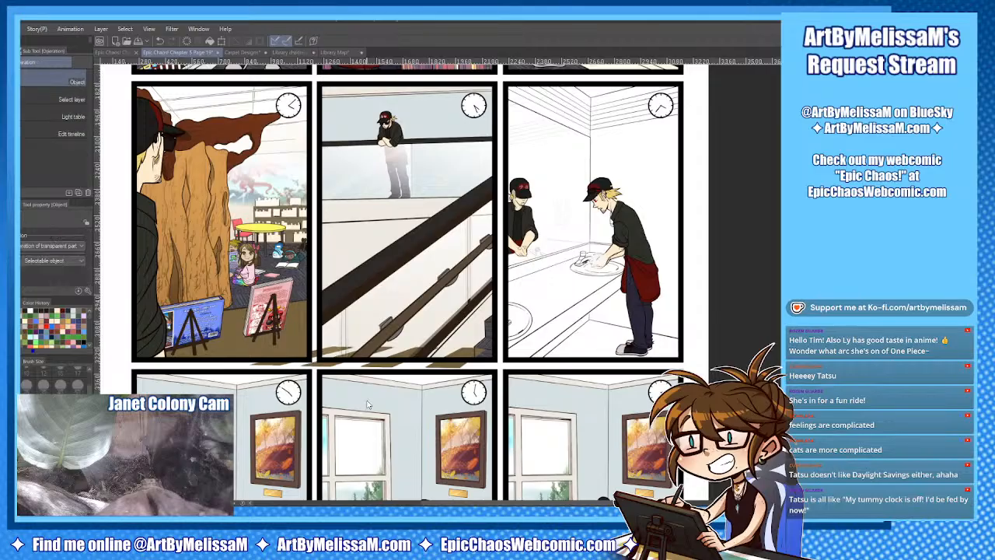
key("Up")
key("Up")
key("Up")
key("Up")
key("Up")
key("Up")
key("Up")
key("Up")
key("Up")
key("Up")
key("Up")
key("Up")
key("Up")
key("Up")
key("Up")
key("Up")
key("Up")
key("Up")
key("Up")
key("Up")
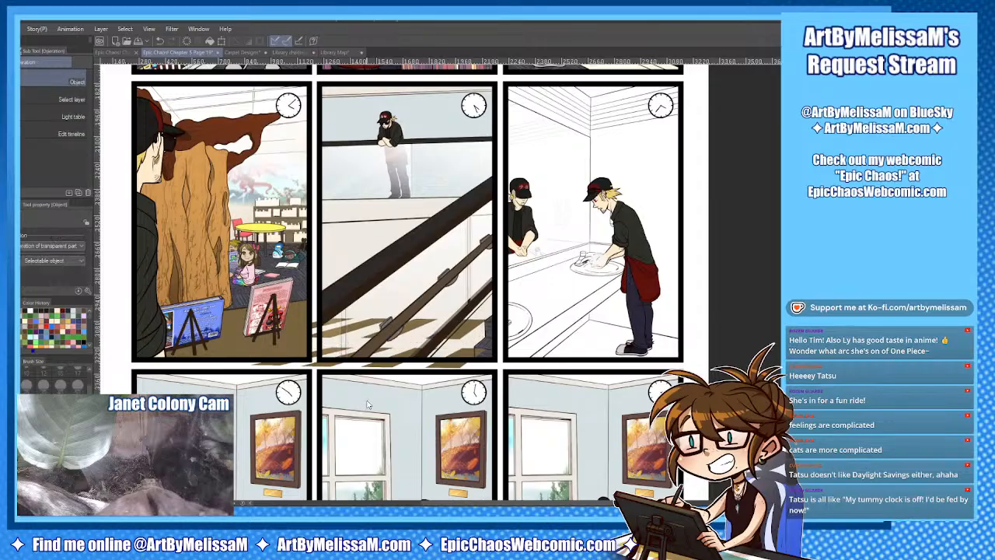
key("Up")
key("Up")
key("Up")
key("Up")
key("Up")
key("Up")
key("Up")
key("Up")
key("Up")
key("Up")
key("Up")
key("Up")
key("Up")
key("Up")
key("Up")
key("Up")
key("Up")
key("Up")
key("Up")
key("Up")
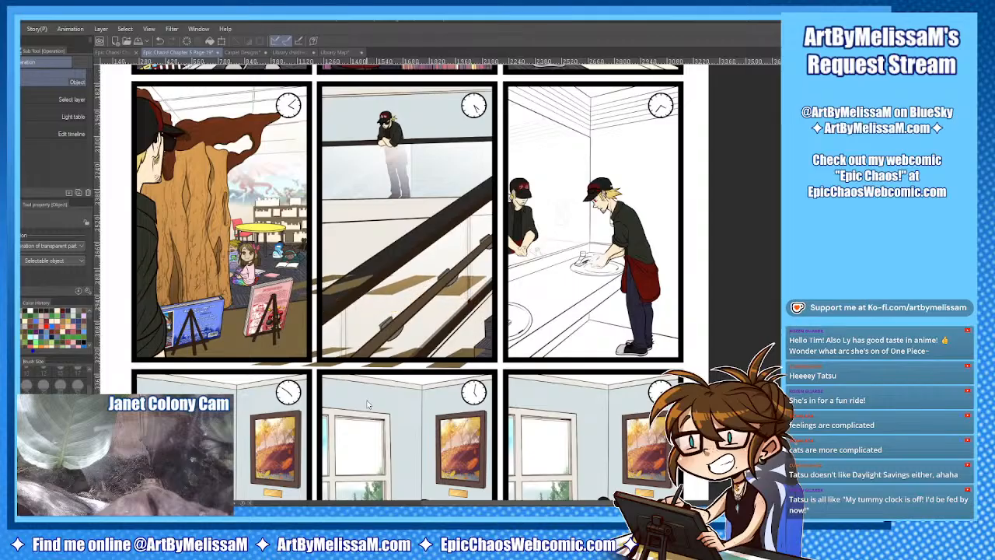
key("Up")
key("Up")
key("Up")
key("Up")
key("Up")
key("Up")
key("Up")
key("Up")
key("Up")
key("Up")
key("Up")
key("Up")
key("Up")
key("Up")
key("Up")
key("Up")
key("Up")
key("Up")
key("Up")
key("Up")
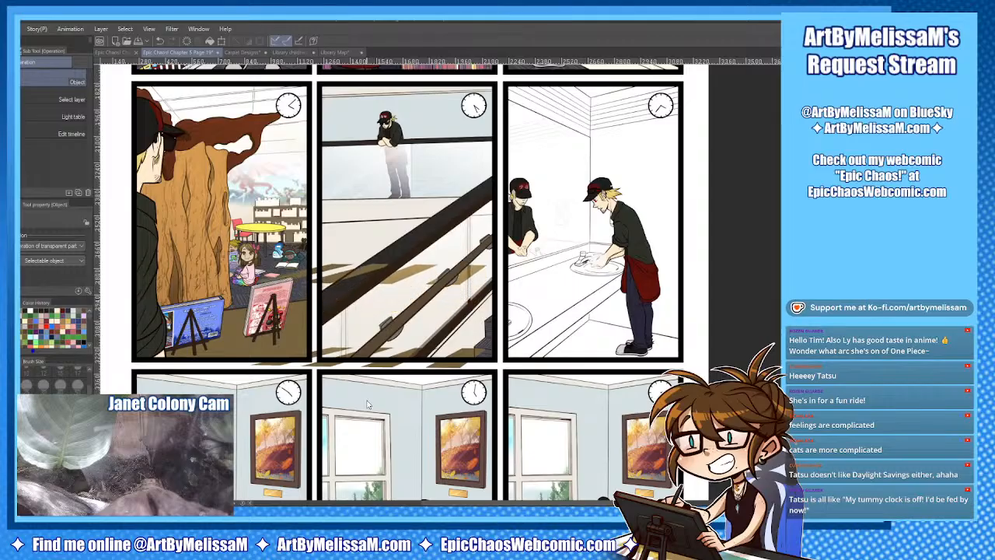
key("Up")
key("Up")
key("Up")
key("Up")
key("Up")
key("Up")
key("Up")
key("Up")
key("Up")
key("Up")
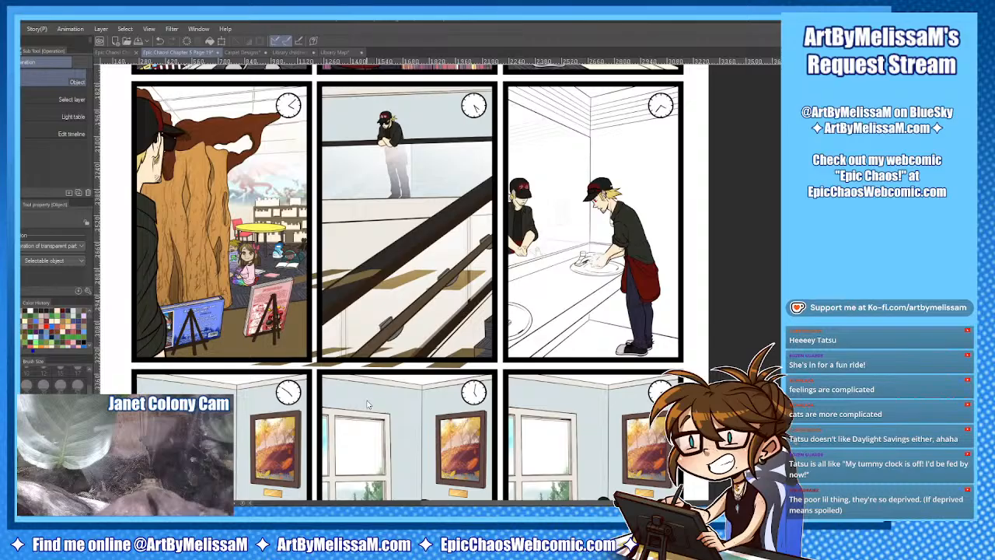
key("Up")
key("Up")
key("Up")
key("Up")
key("Up")
key("Up")
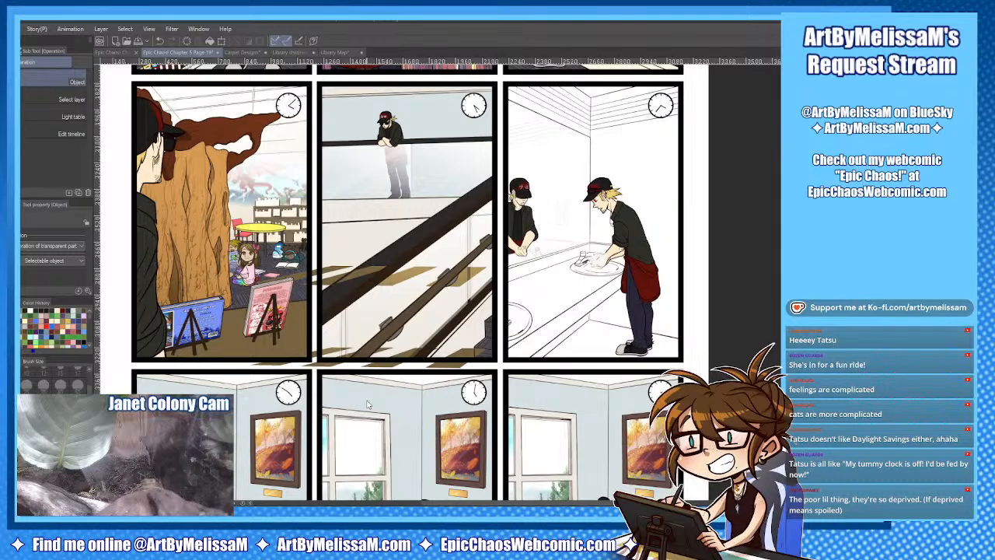
Erase the bookshelf shapes spilling past the staircase panel's left and bottom borders, and clear the selection.
key("m")
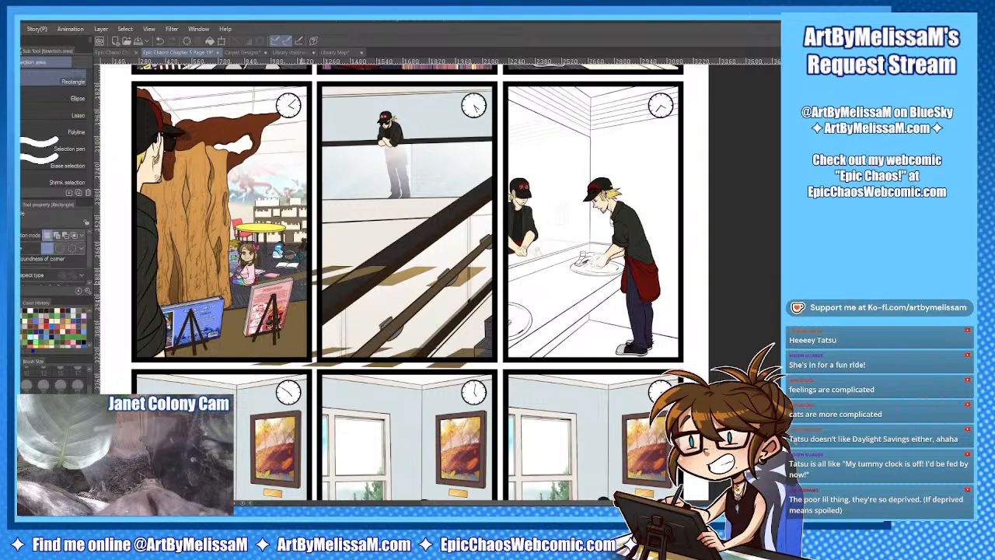
left_click_drag(302, 284, 332, 366)
left_click_drag(332, 365, 330, 365)
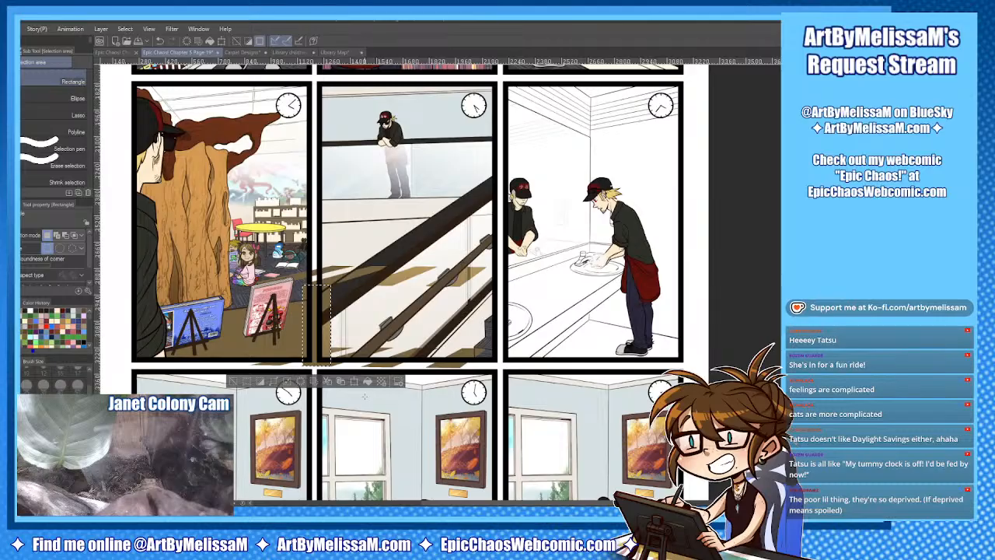
key("ctrl+d")
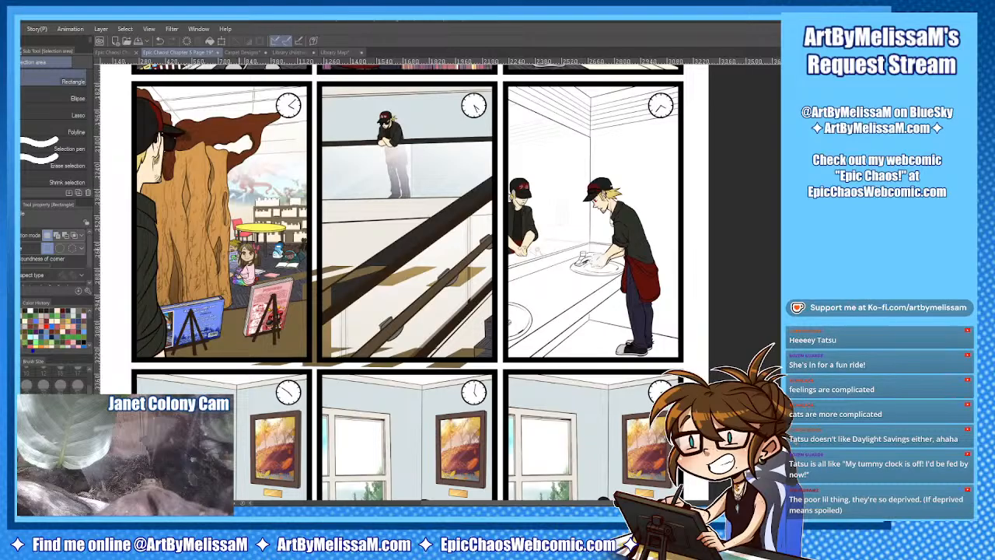
left_click_drag(227, 207, 318, 424)
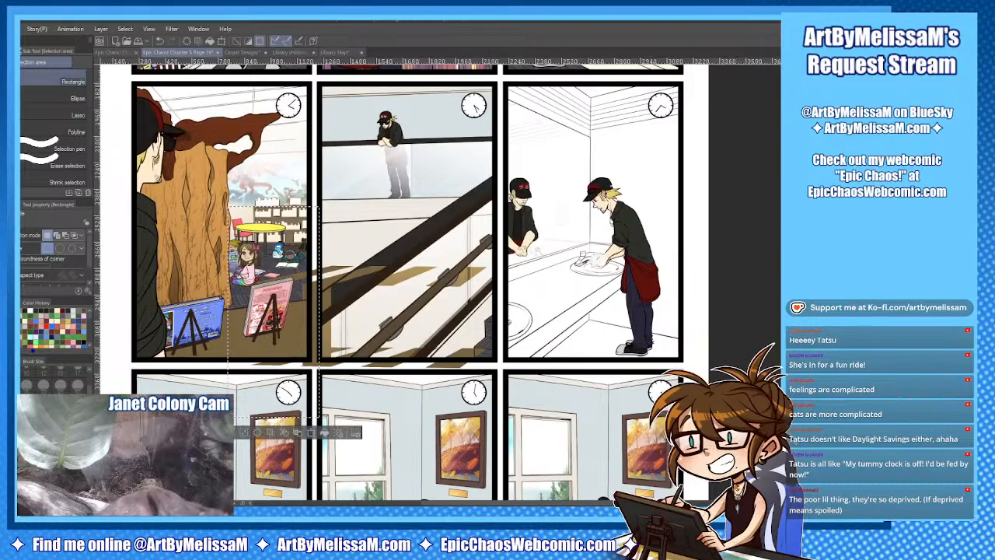
left_click_drag(242, 454, 532, 360)
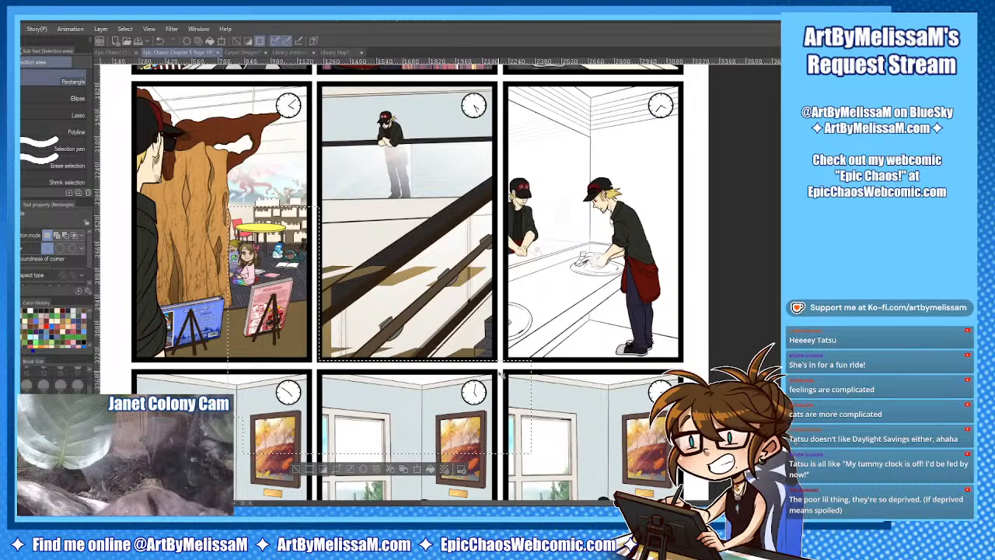
key("ctrl+d")
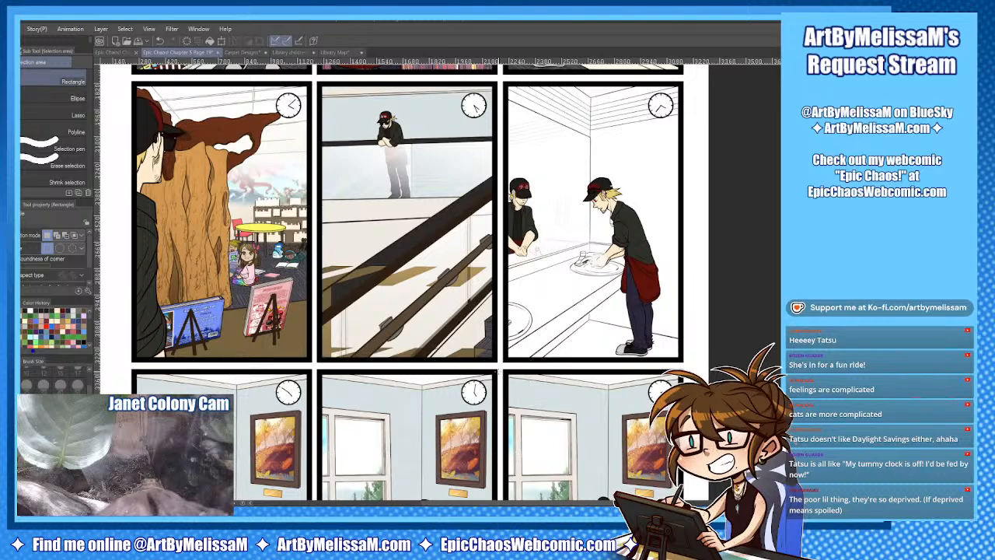
Draw four brown vertical edges from the shelf tops down to the bases with the G-pen at size 17.
key("p")
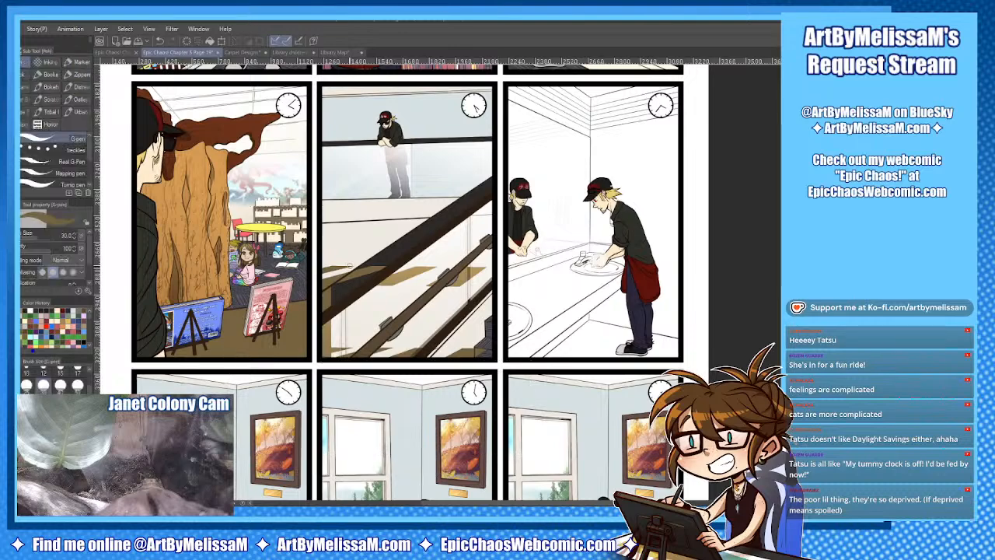
key("bracketleft")
key("bracketleft")
key("bracketleft")
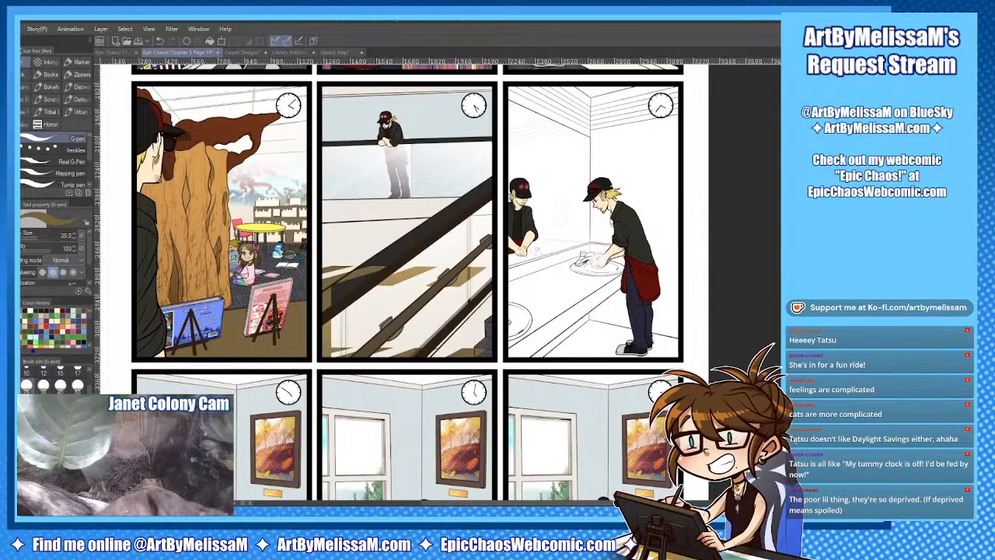
key("ctrl+plus")
key("ctrl+plus")
key("ctrl+plus")
key("ctrl+plus")
key("ctrl+plus")
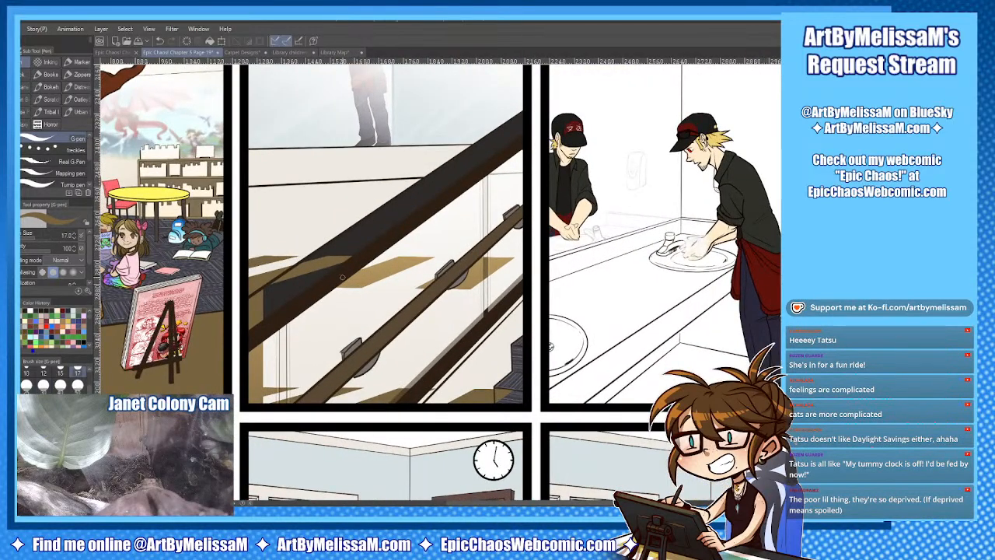
left_click_drag(361, 307, 359, 406)
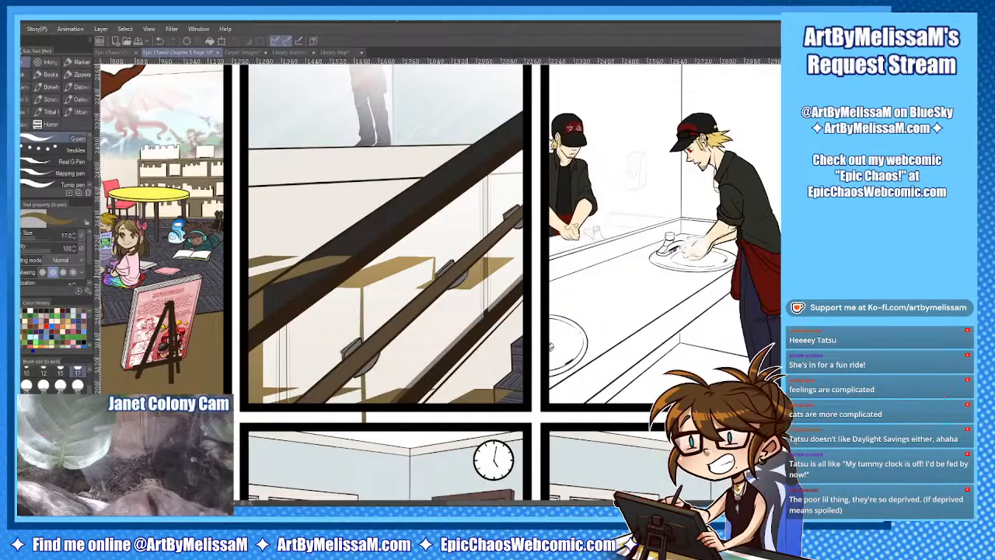
left_click_drag(513, 257, 510, 372)
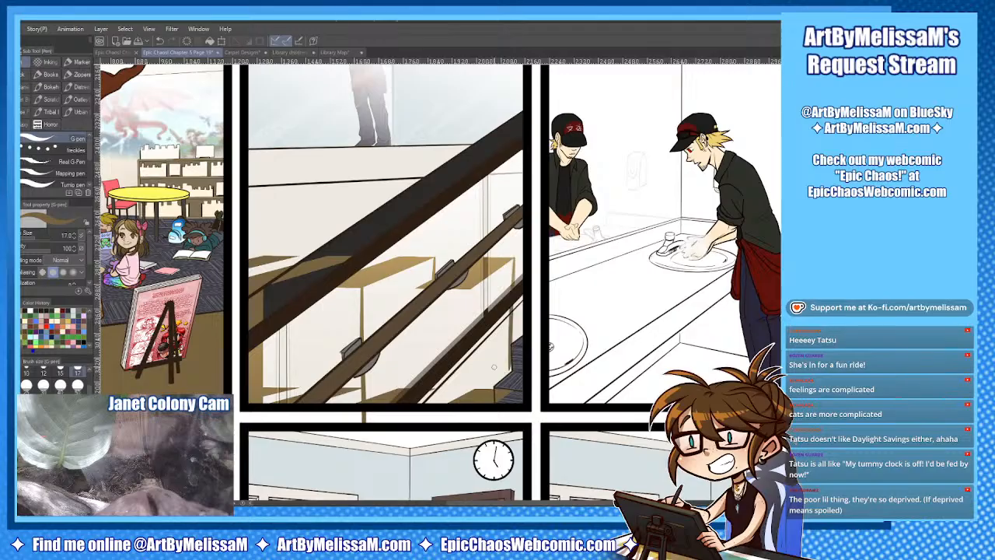
left_click_drag(470, 295, 470, 392)
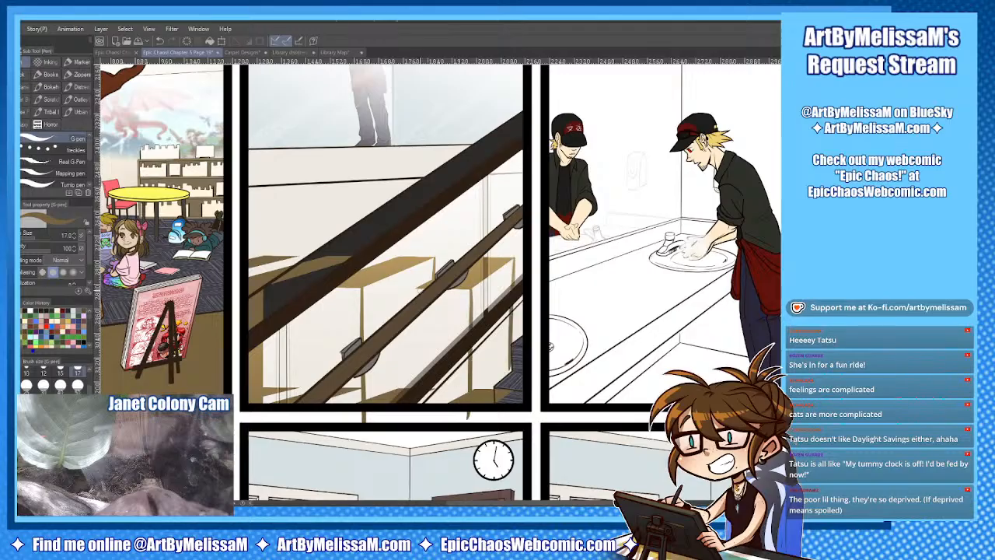
left_click_drag(418, 285, 411, 388)
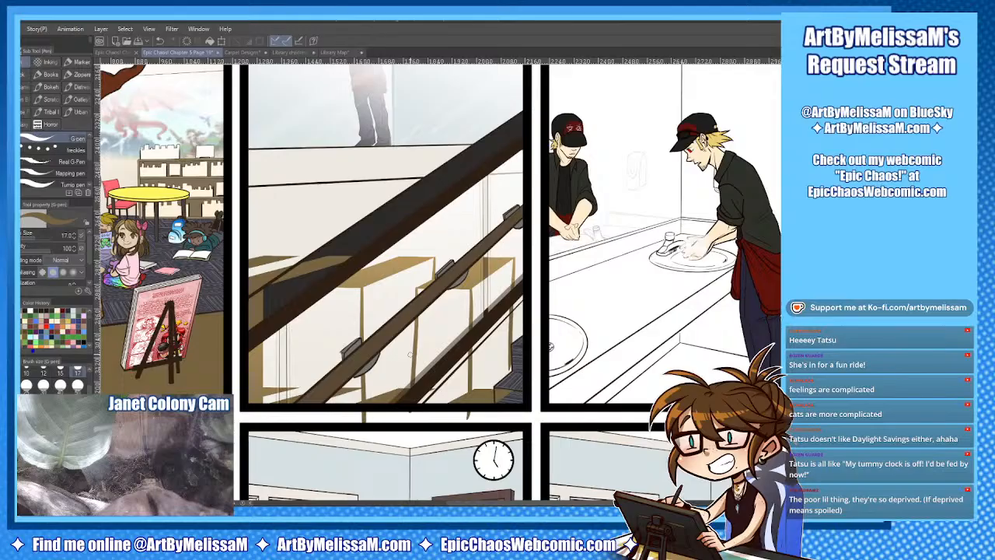
Fill the side face of the rightmost bookshelf with brown, referring only to the editing layer.
key("g")
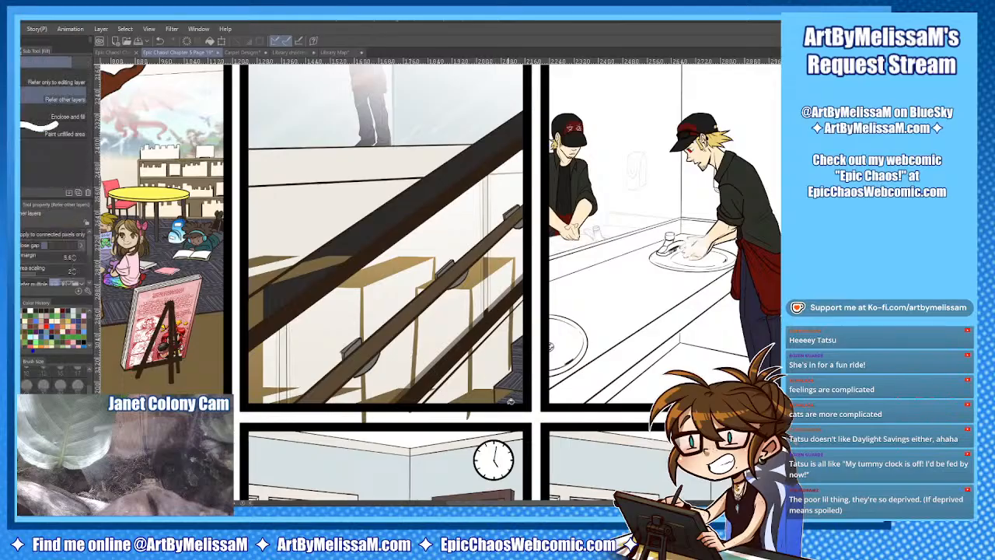
key("p")
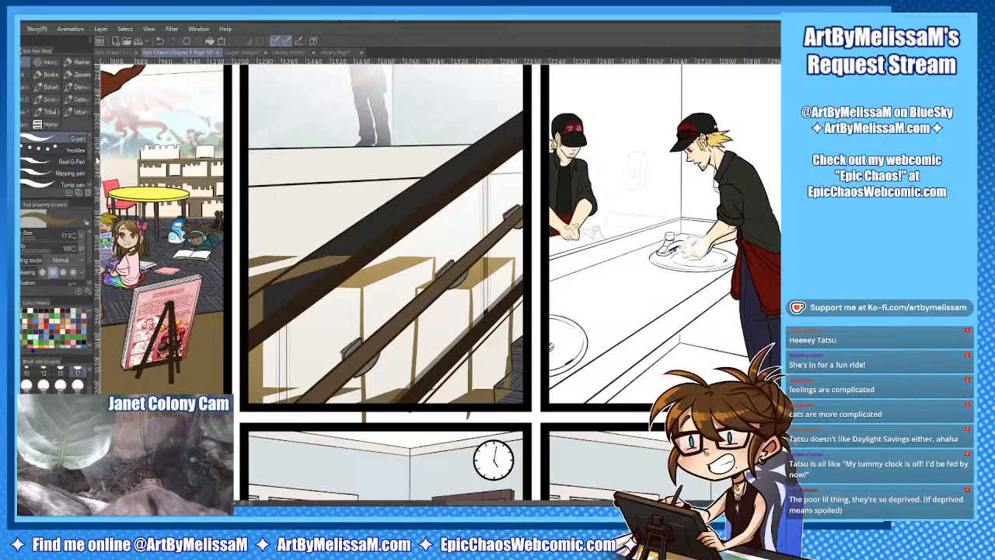
key("g")
left_click(75, 82)
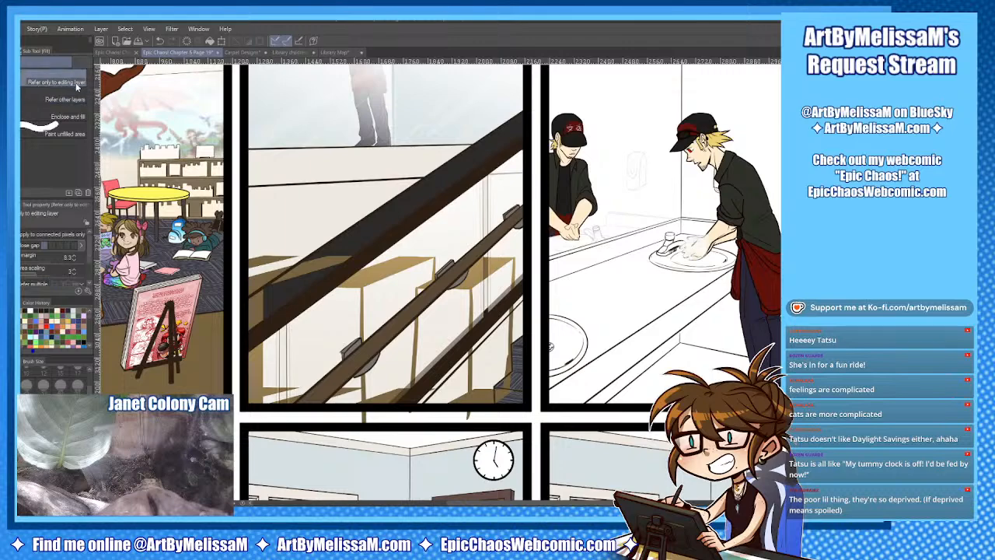
left_click(497, 288)
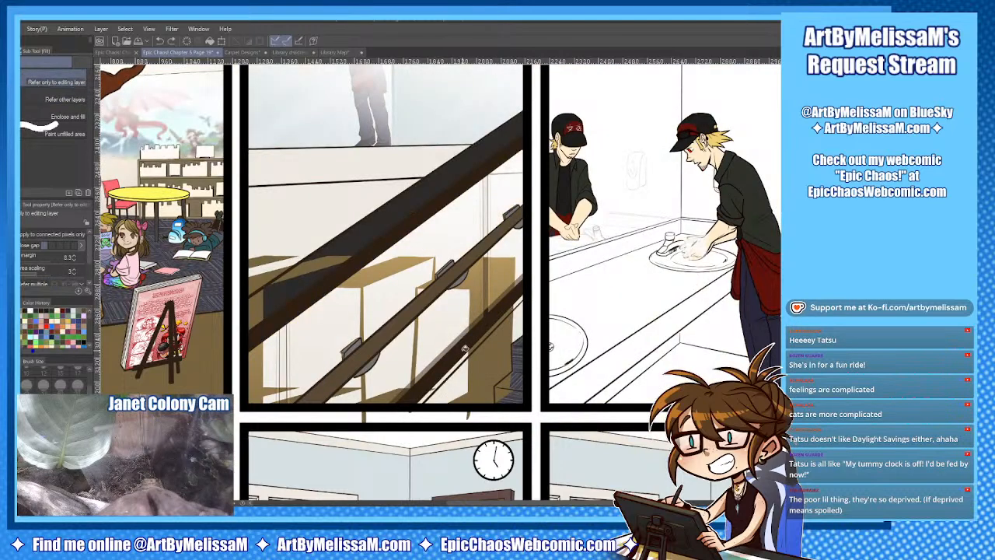
Fill the side faces of the middle bookshelves in the staircase panel with brown, referring only to the editing layer.
key("p")
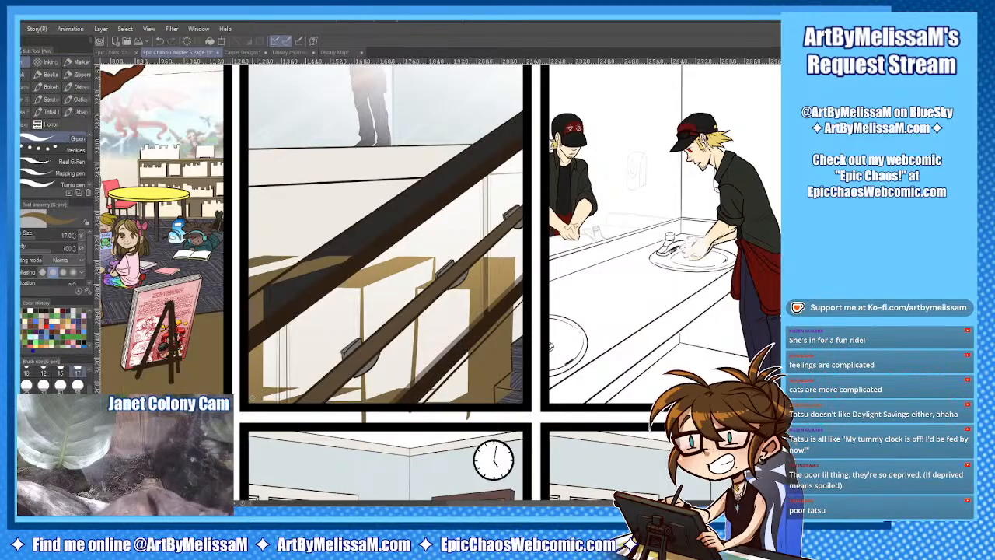
key("g")
left_click(459, 338)
left_click(405, 325)
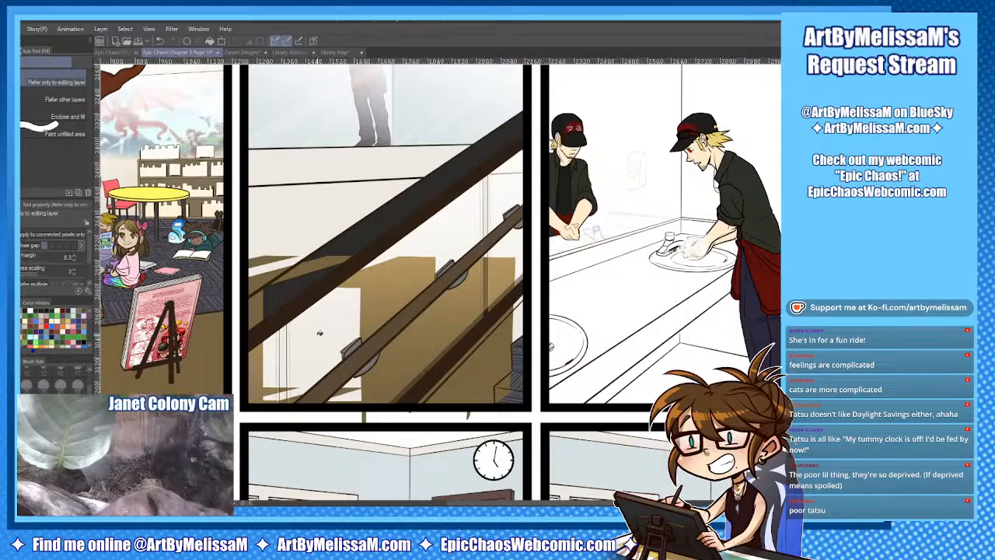
Undo the fill that spilled across the page, close the outline gap with the G-pen, and fill the leftmost bookshelf brown.
left_click(304, 374)
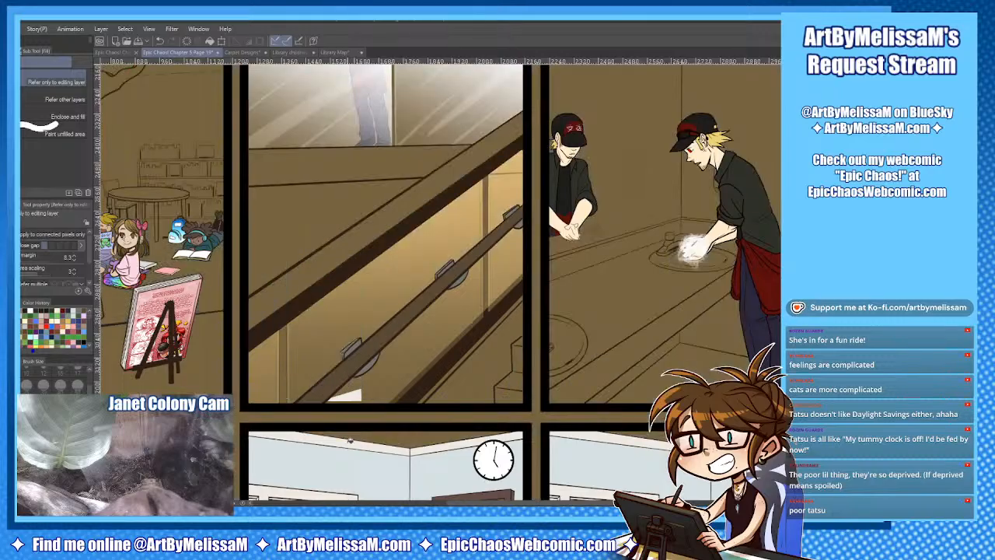
key("ctrl+z")
key("p")
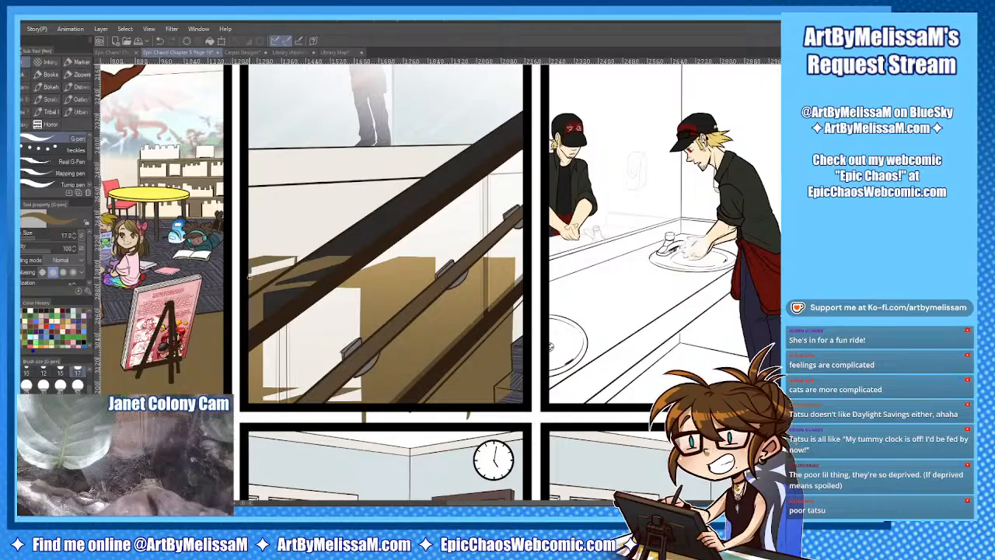
key("g")
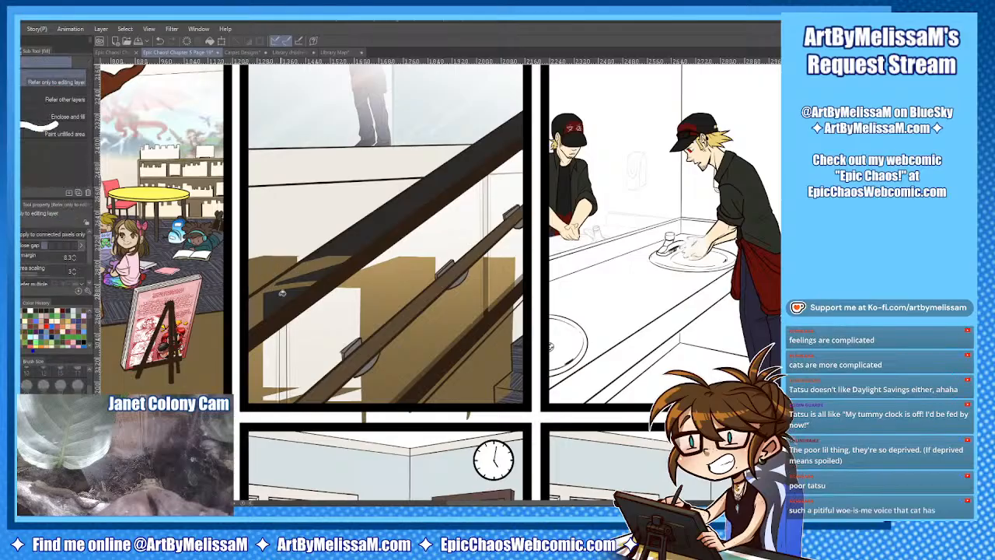
left_click(327, 335)
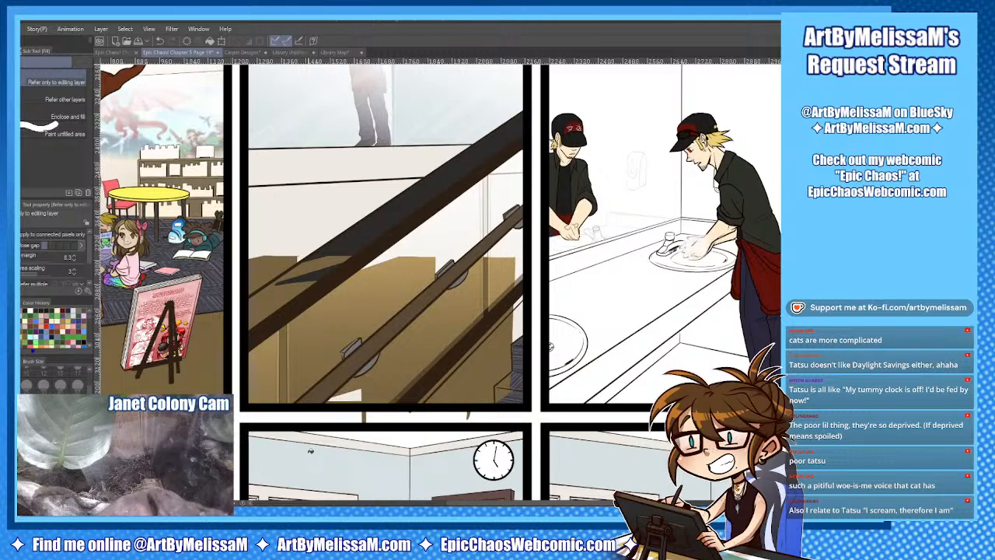
Erase the brown bookshelf color overlapping the thick upper handrail with the Hard eraser, enlarging the eraser as needed.
key("e")
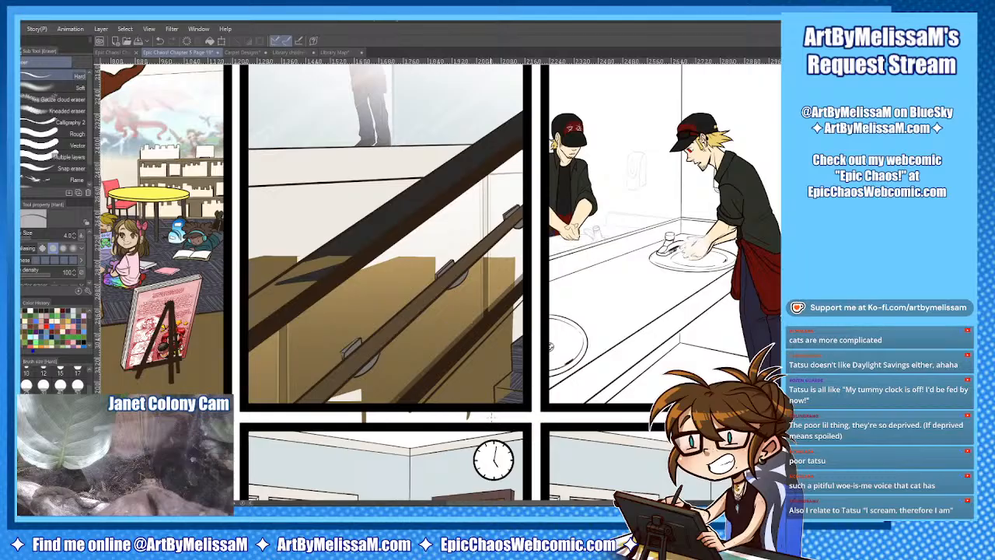
key("bracketright")
key("bracketright")
key("bracketright")
key("bracketright")
key("bracketright")
key("bracketright")
key("bracketright")
key("bracketright")
key("bracketright")
key("bracketright")
key("bracketright")
key("bracketright")
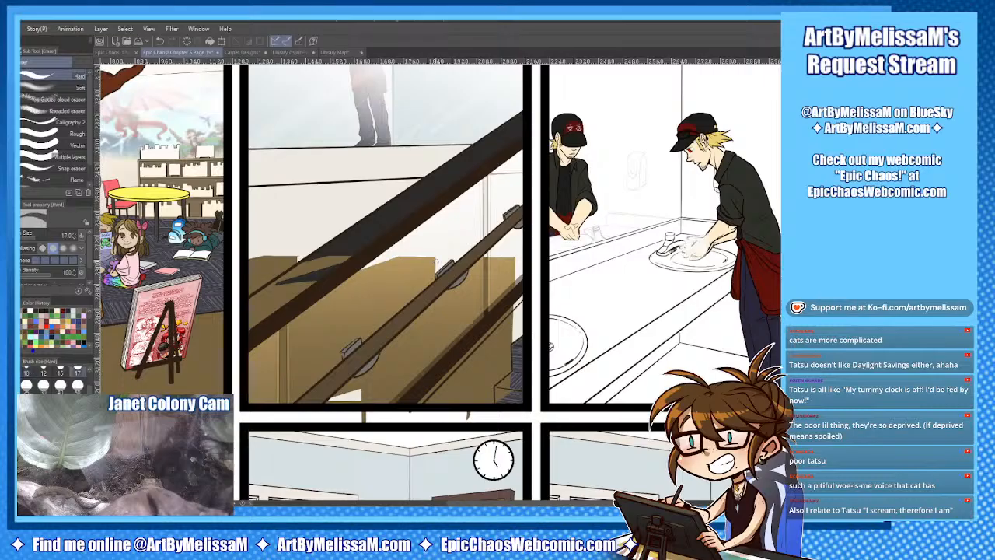
key("bracketleft")
key("bracketleft")
key("bracketleft")
key("bracketleft")
left_click_drag(314, 259, 242, 304)
left_click_drag(288, 269, 238, 308)
key("bracketright")
key("bracketright")
key("bracketright")
key("bracketright")
key("bracketright")
key("bracketright")
key("bracketright")
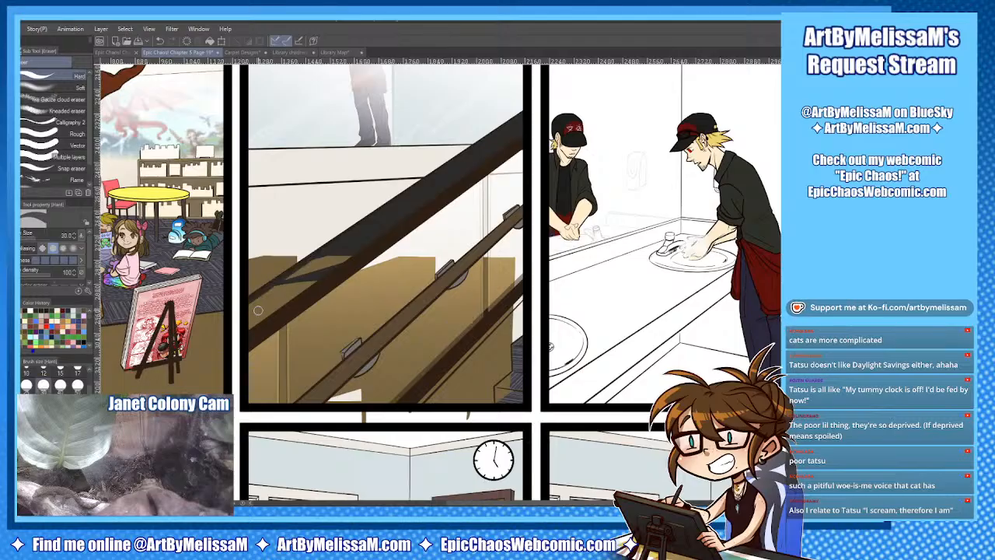
mouse_move(354, 250)
left_mouse_down()
mouse_move(242, 334)
mouse_move(322, 266)
mouse_move(237, 326)
mouse_move(257, 319)
left_mouse_up()
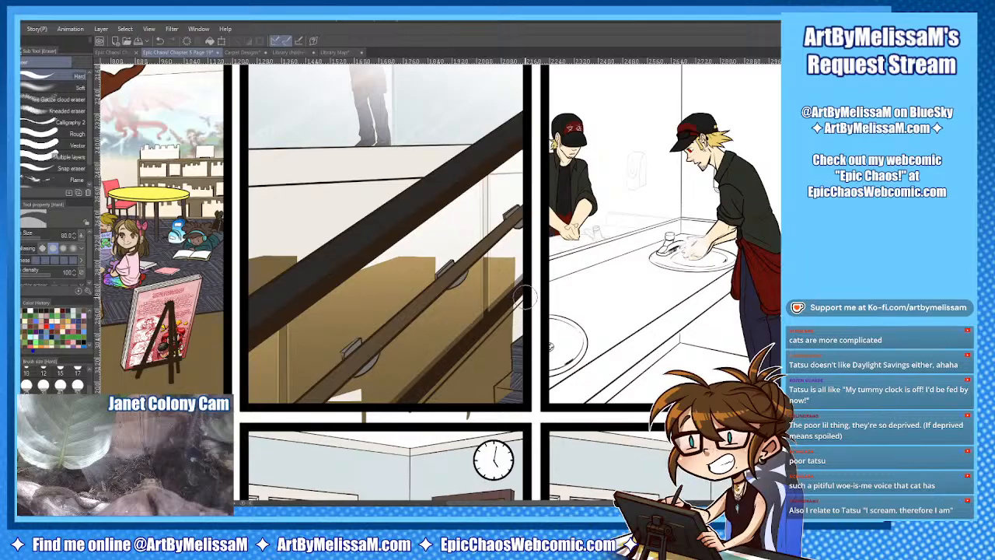
Erase the brown covering the lower diagonal stair beam and the area beneath it in the panel's bottom-right corner.
mouse_move(524, 299)
left_mouse_down()
mouse_move(493, 350)
mouse_move(395, 420)
left_mouse_up()
left_click(396, 419, "shift")
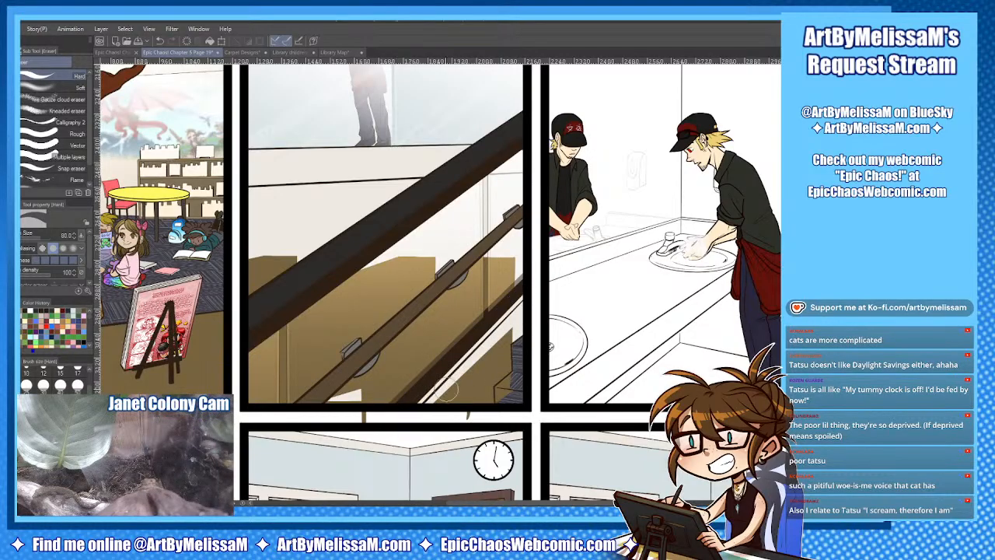
mouse_move(523, 319)
left_mouse_down()
mouse_move(434, 410)
mouse_move(454, 405)
left_mouse_up()
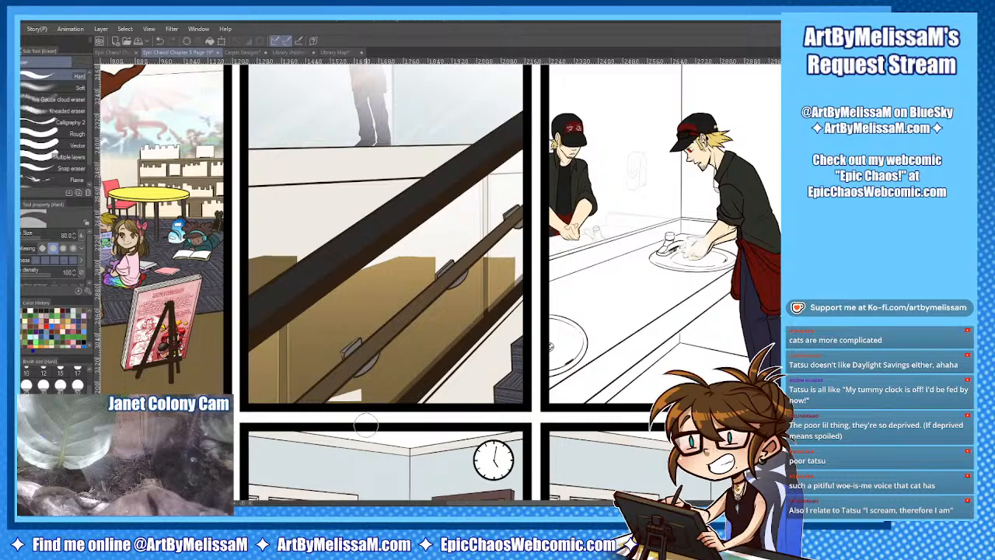
Paint over the unfilled gap at the base of the bookshelves in brown with the G-pen at size 50.
key("p")
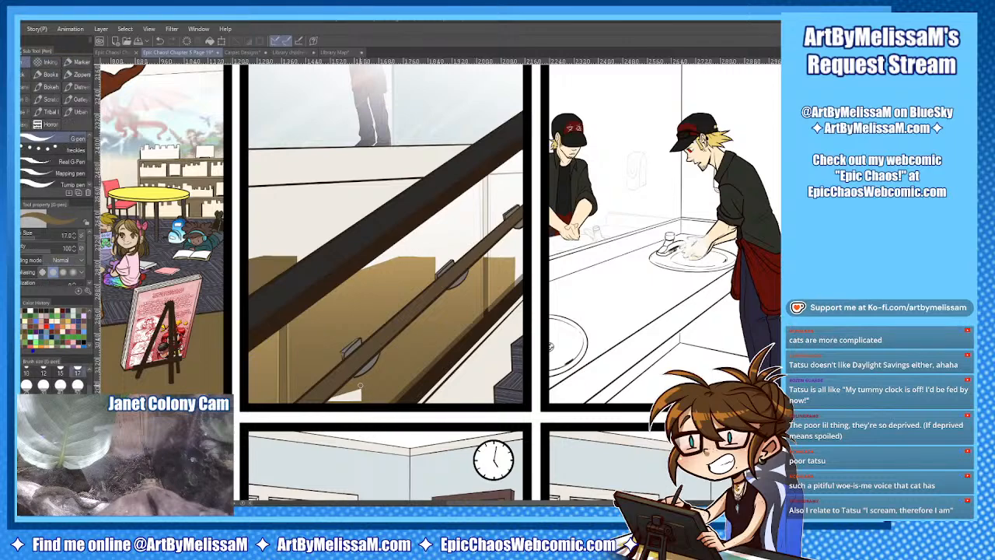
key("bracketright")
key("bracketright")
key("bracketright")
key("bracketright")
key("bracketright")
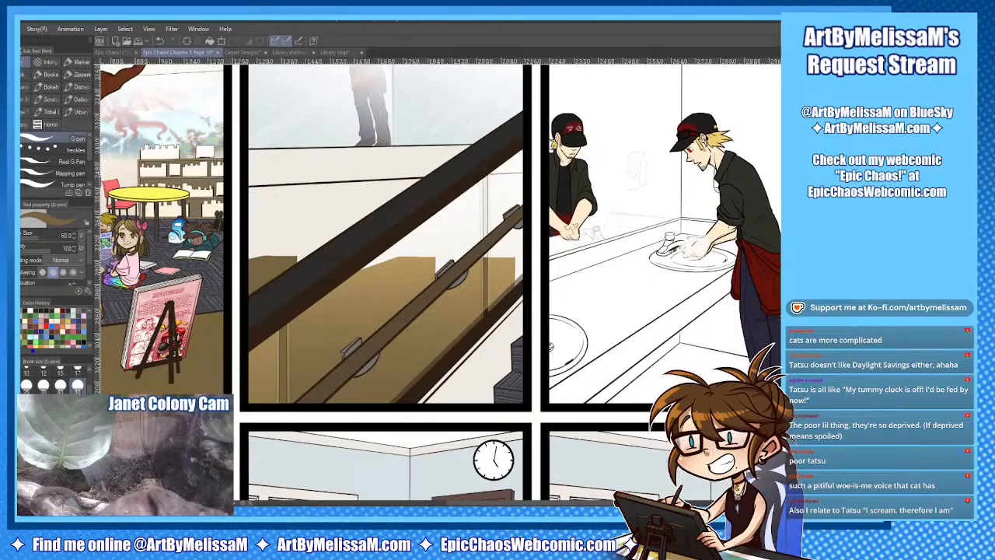
Sketch thin slanted guide lines across the middle bookshelf's side face with the Straight line tool at size 4.
key("p")
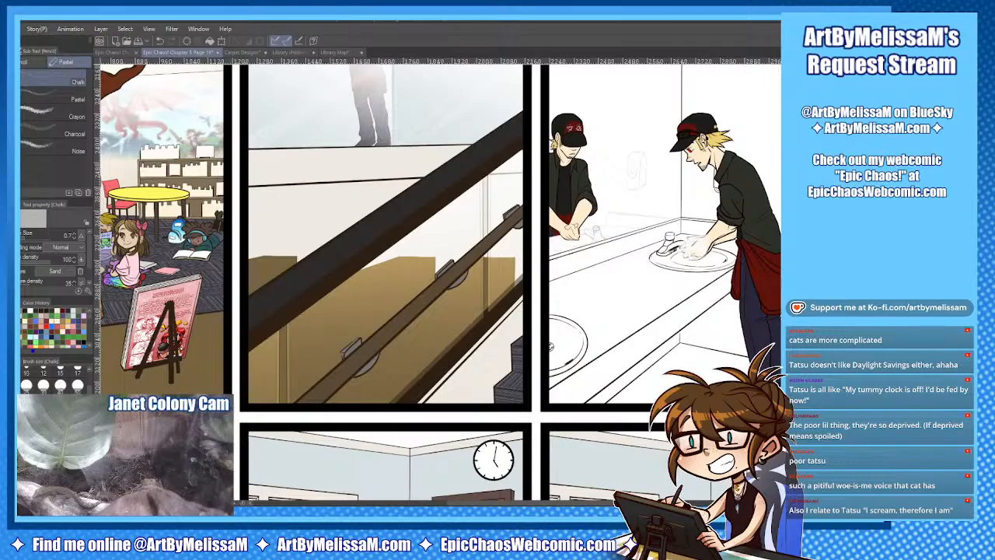
key("u")
left_click(70, 77)
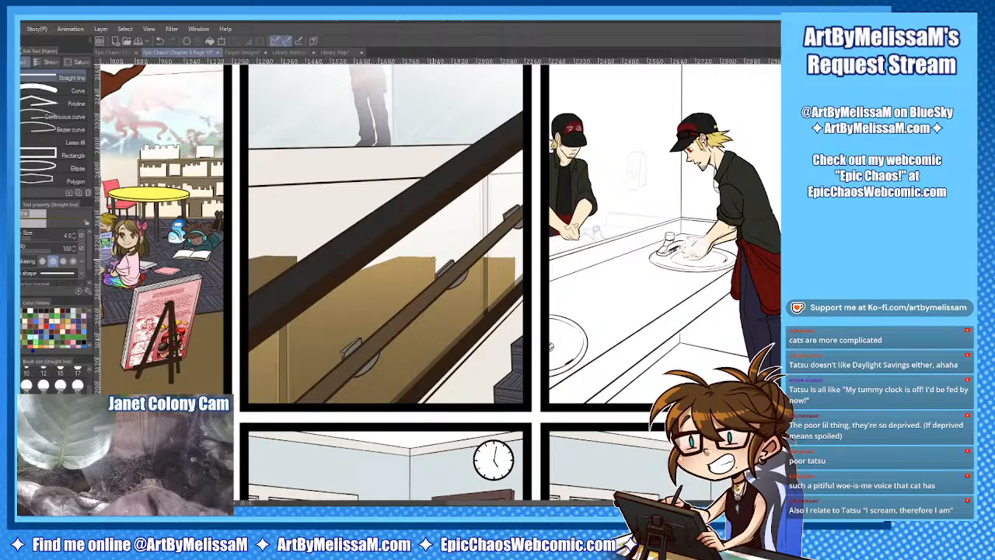
left_click_drag(433, 262, 328, 308)
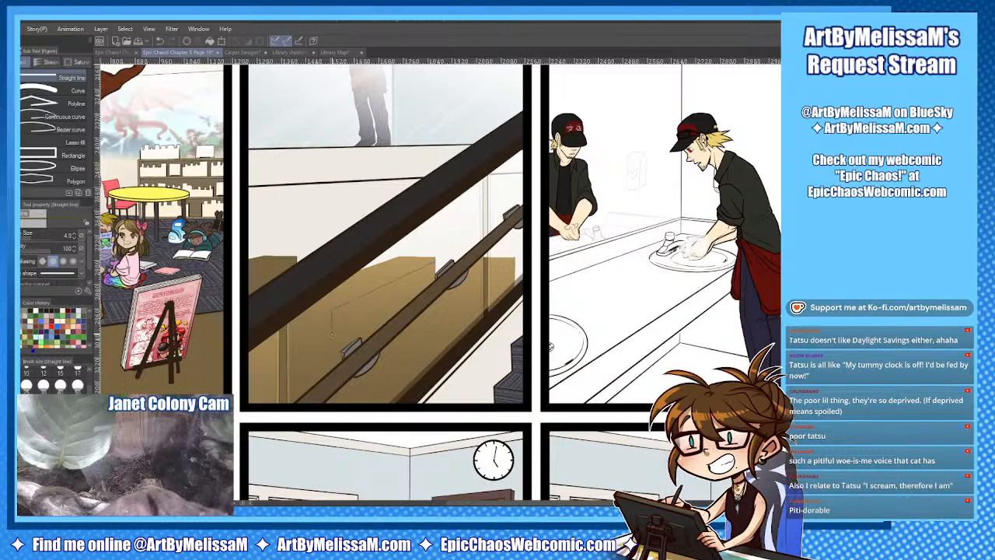
left_click_drag(423, 285, 331, 334)
Examine the whole comic page, and compare the staircase panel with its neighbors in the middle row.
key("ctrl+minus")
key("ctrl+minus")
key("ctrl+minus")
key("ctrl+minus")
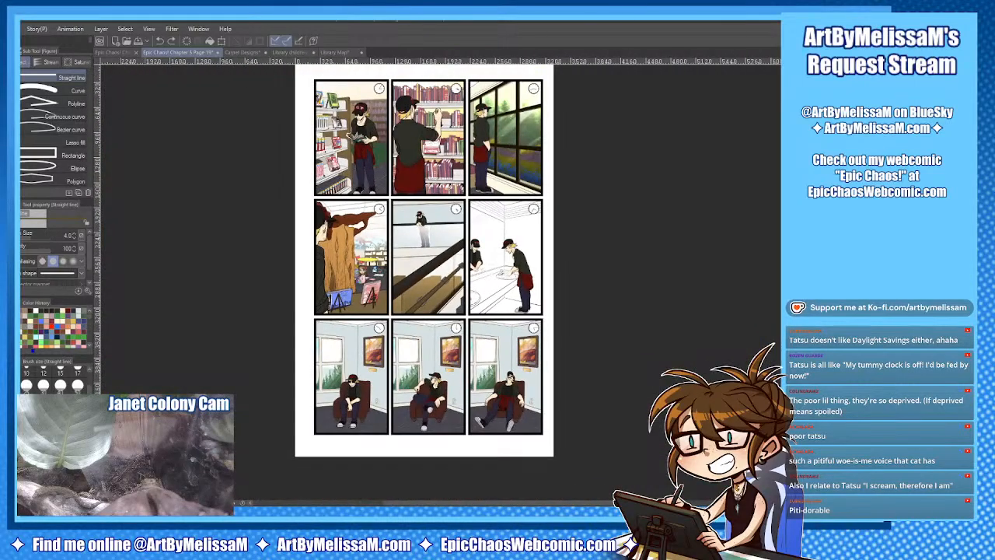
key("ctrl+plus")
key("ctrl+plus")
key("ctrl+plus")
key("ctrl+plus")
key("ctrl+plus")
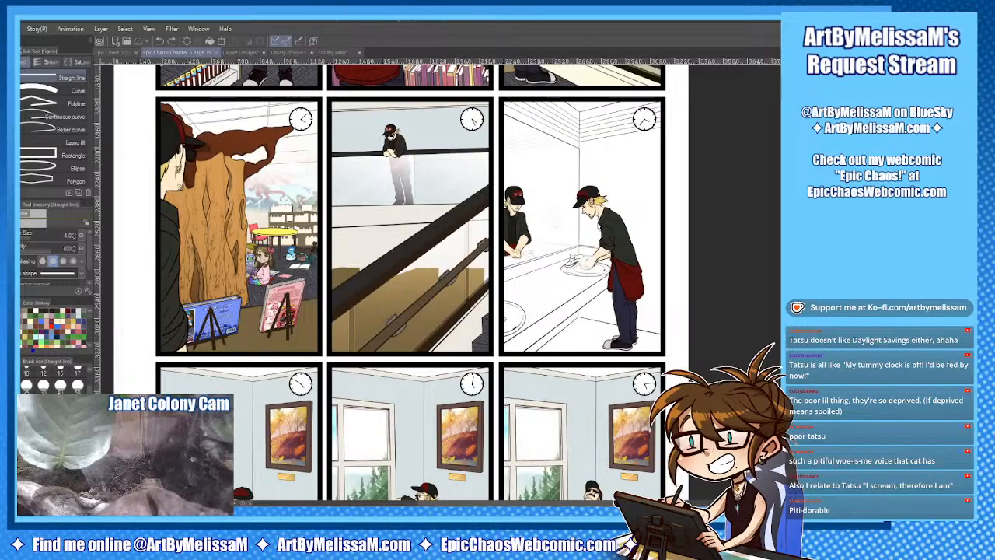
scroll(729, 229, "up", 3)
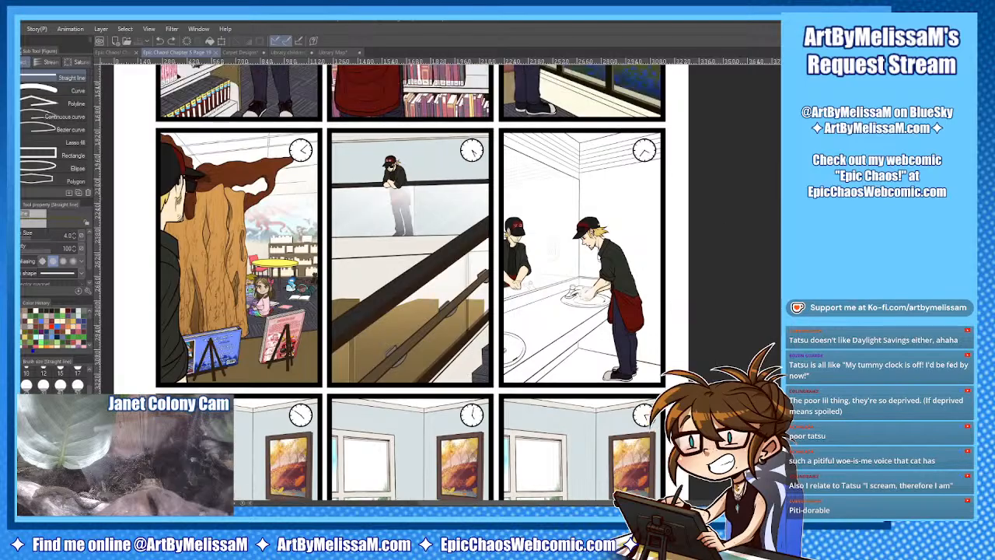
scroll(729, 230, "down", 3)
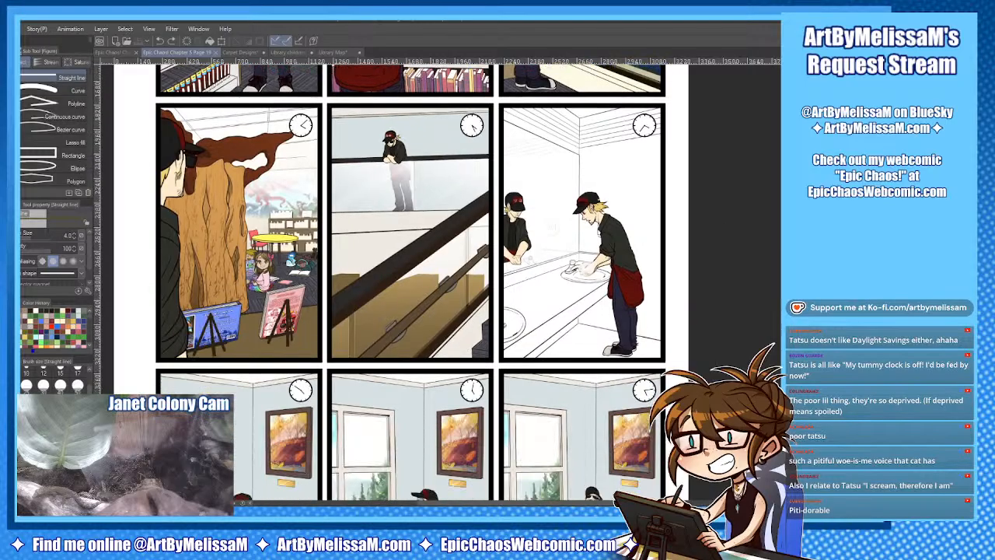